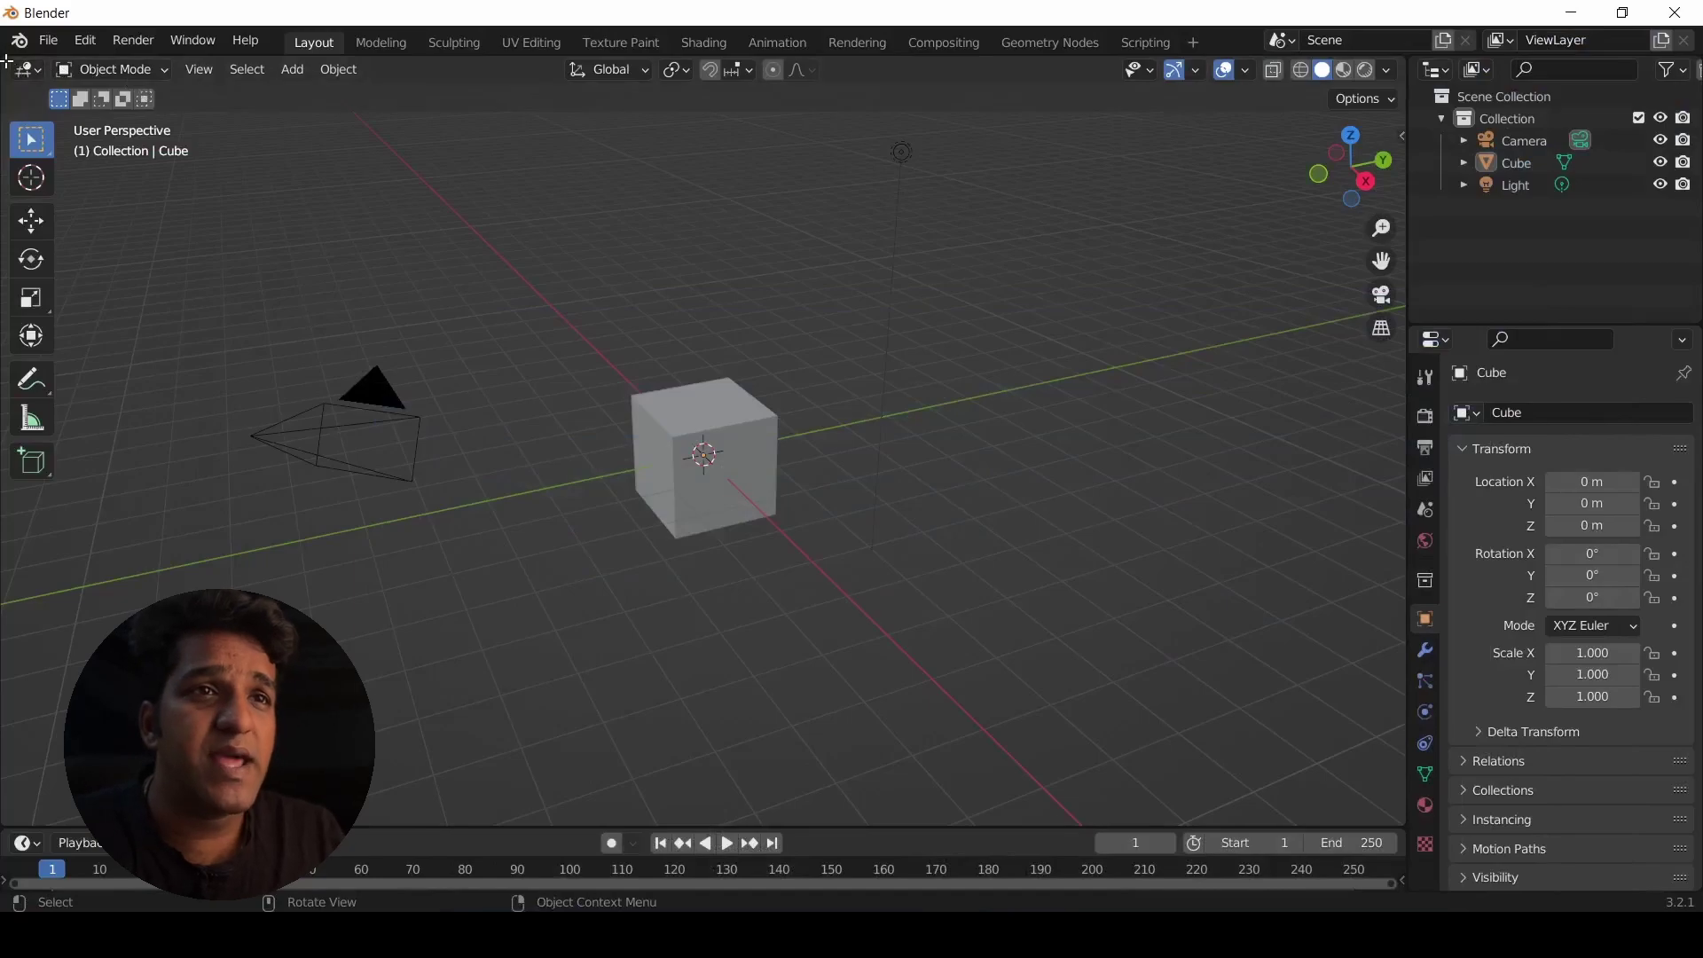
Split the 3D viewport vertically into two areas and switch the first one to the Asset Browser.
drag(7, 62, 692, 134)
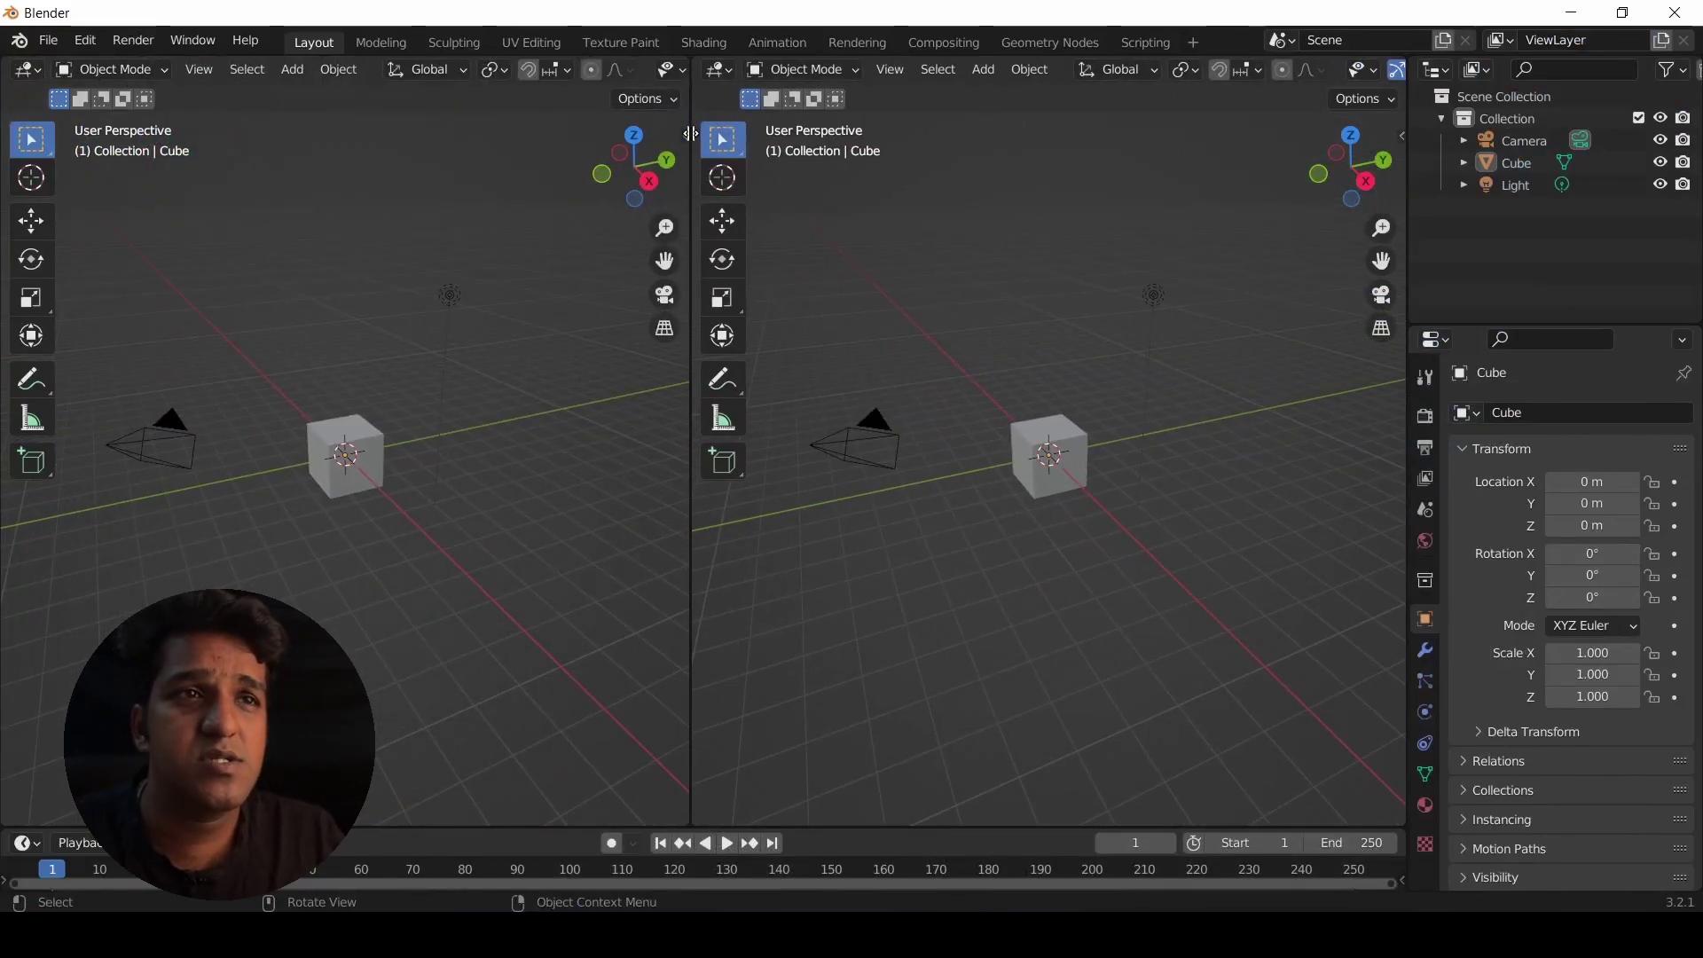
click(28, 69)
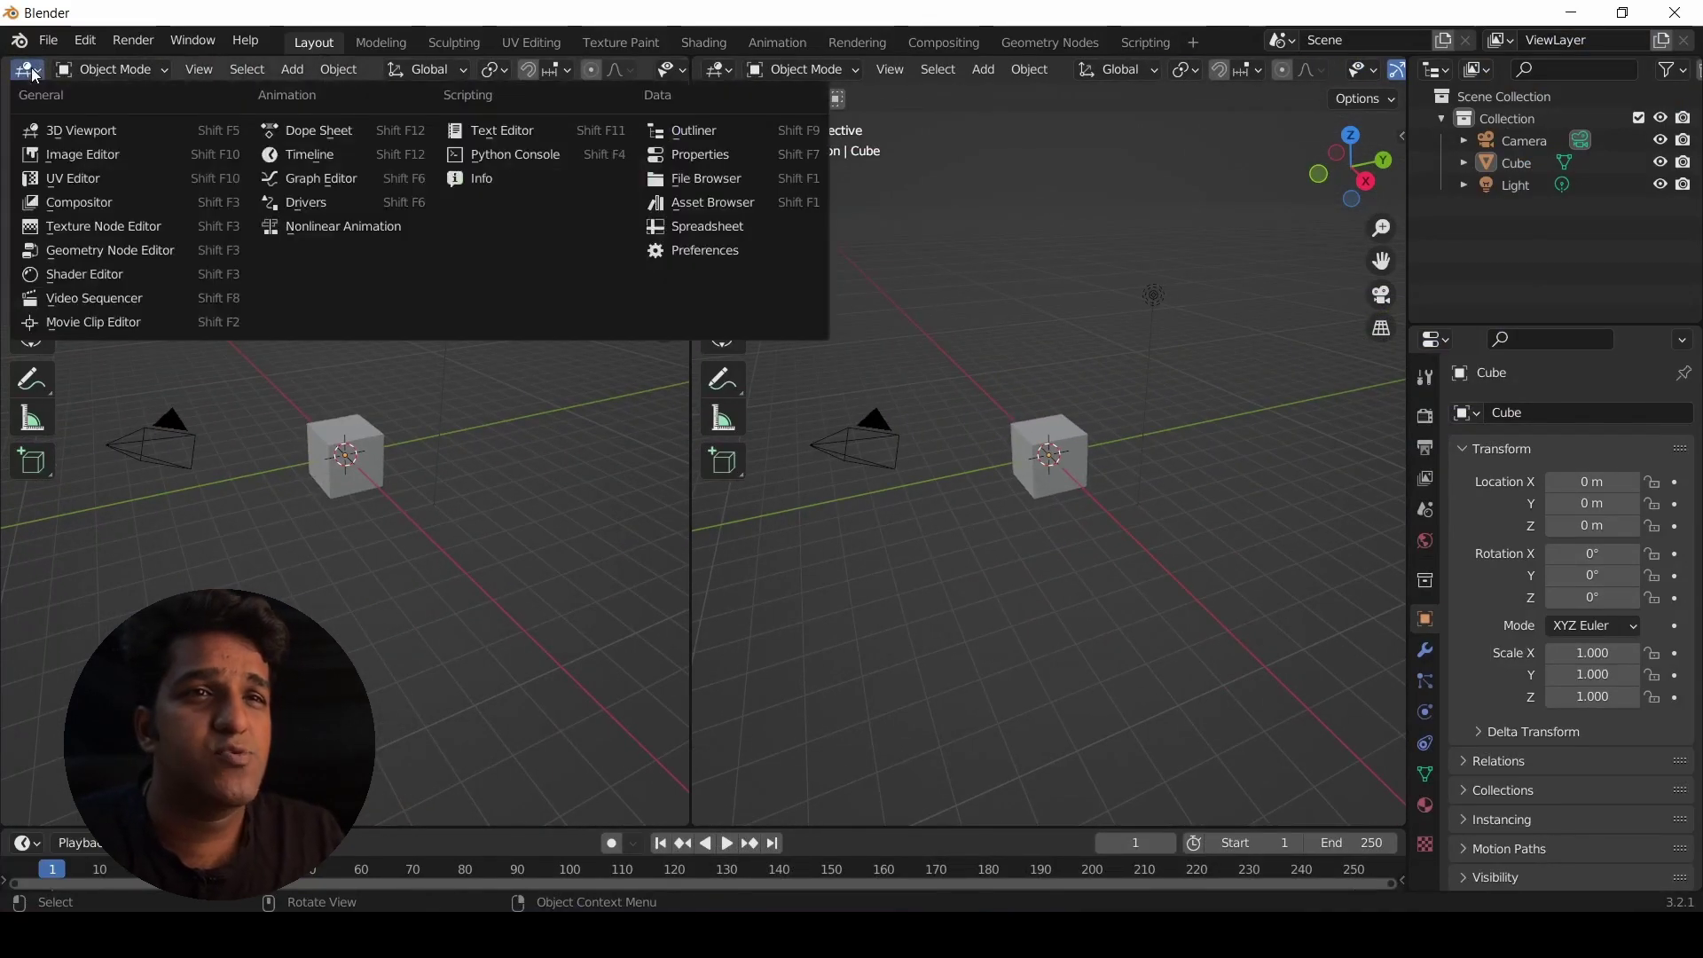
click(726, 205)
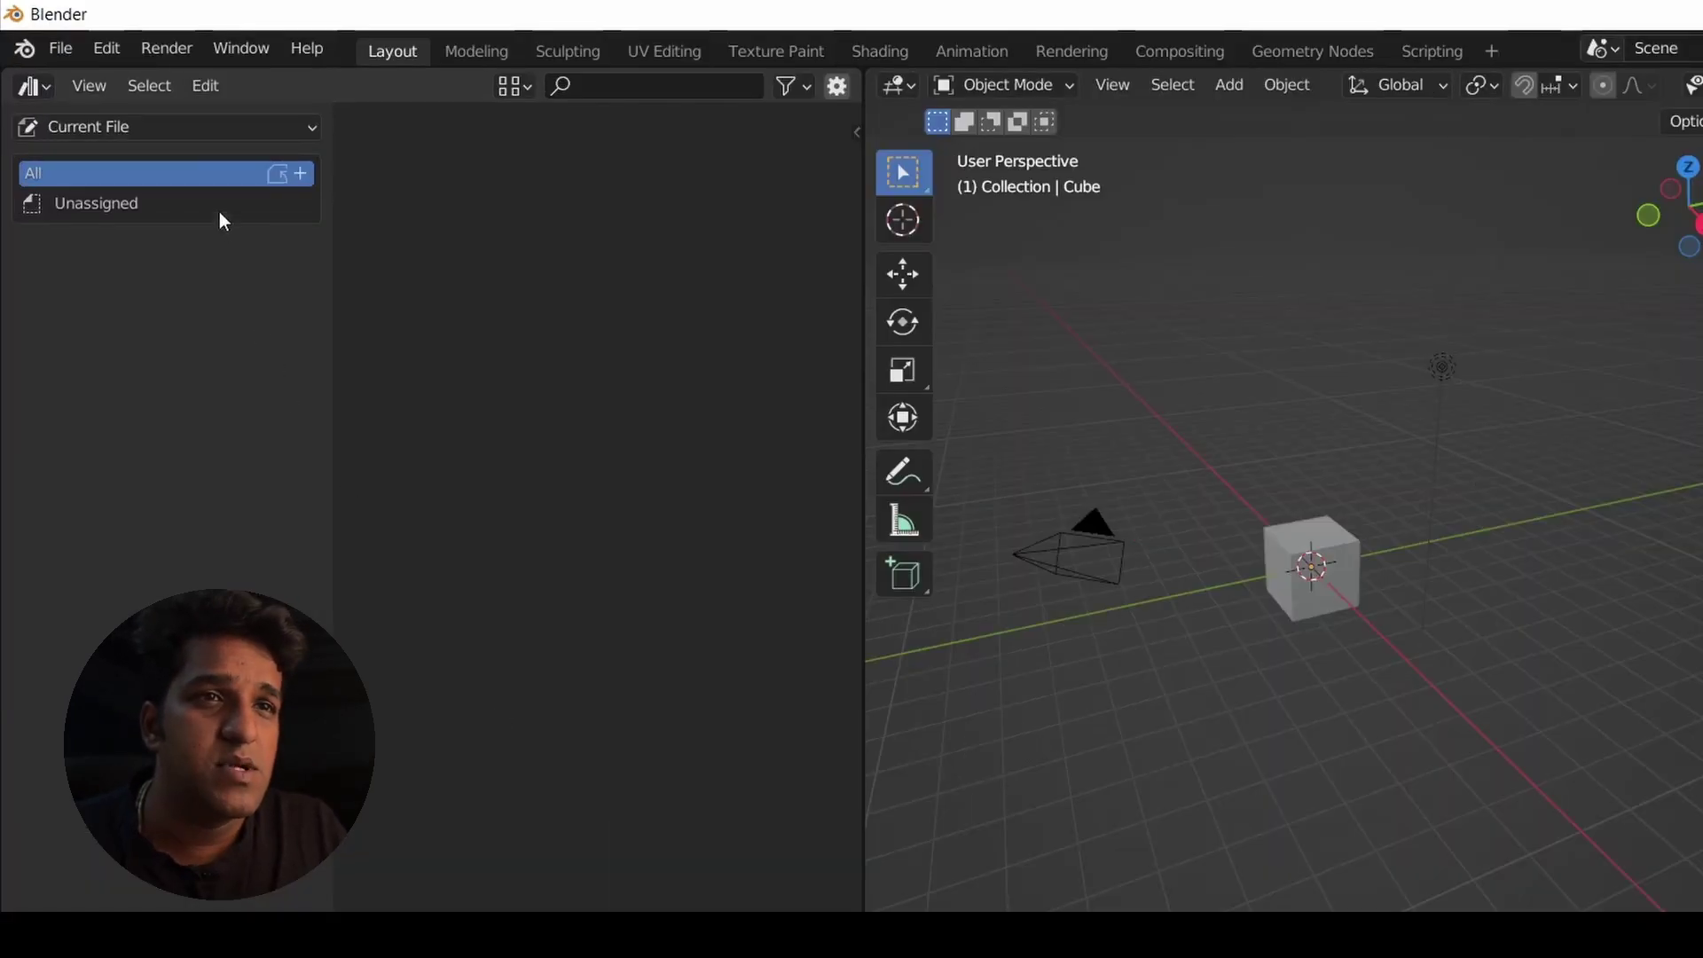
Examine the User Library path under Asset Libraries in the File Paths preferences, its folder and the options for saving preferences.
click(110, 51)
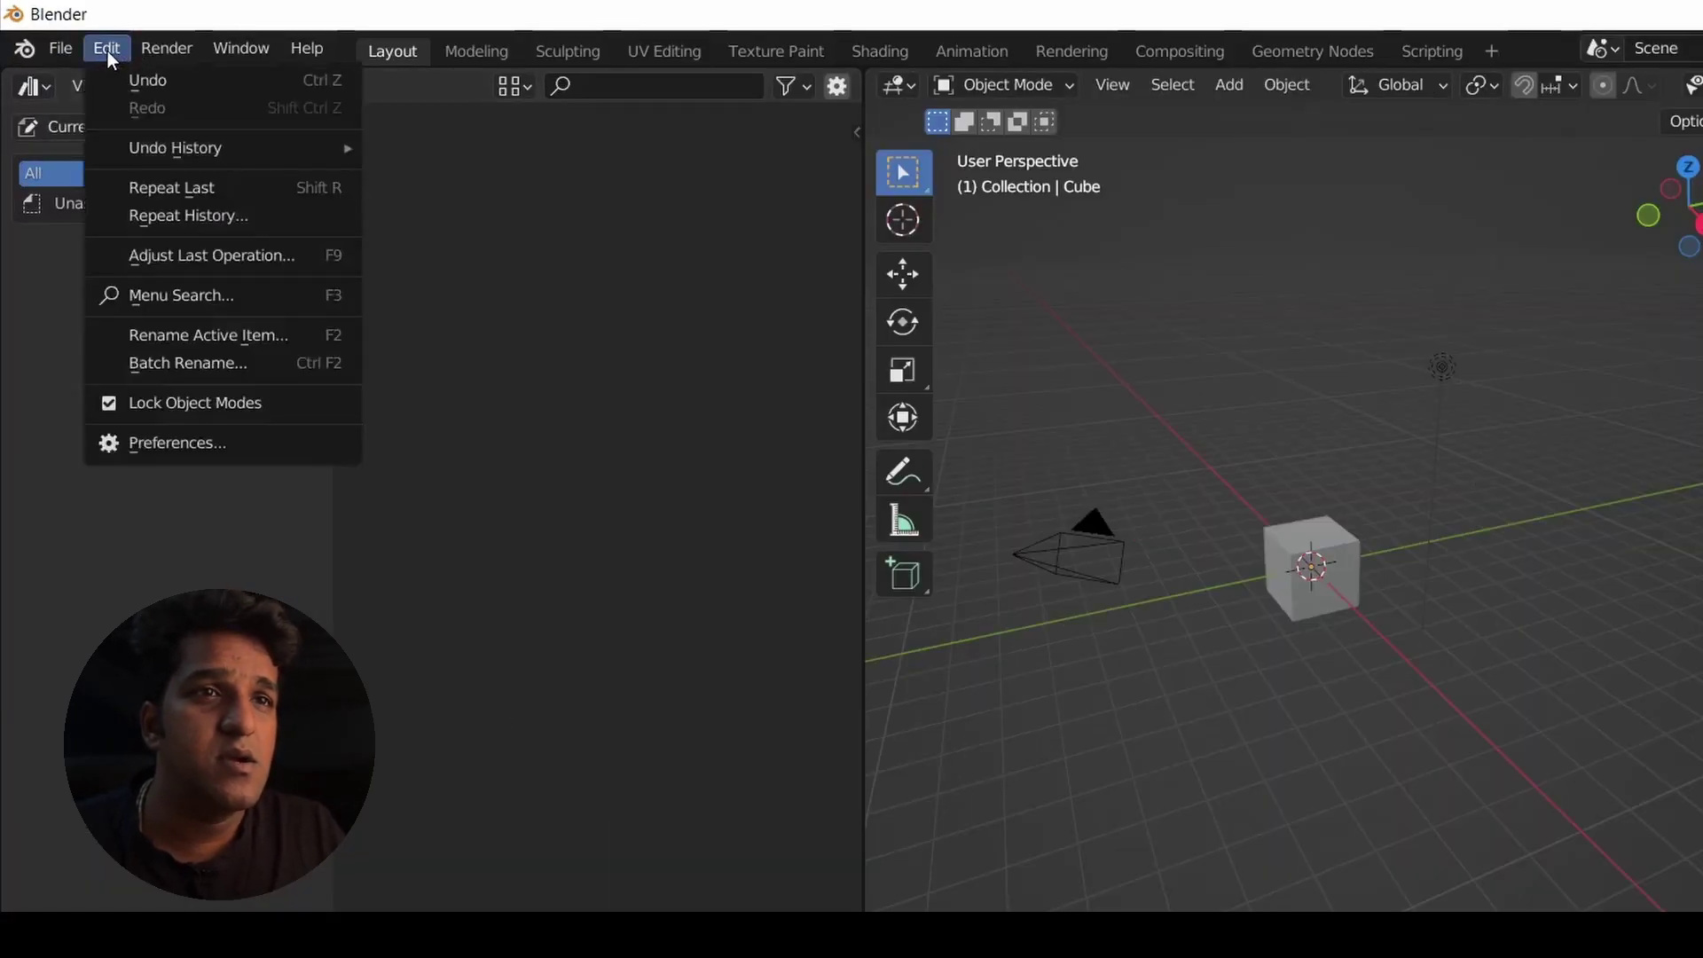
click(169, 451)
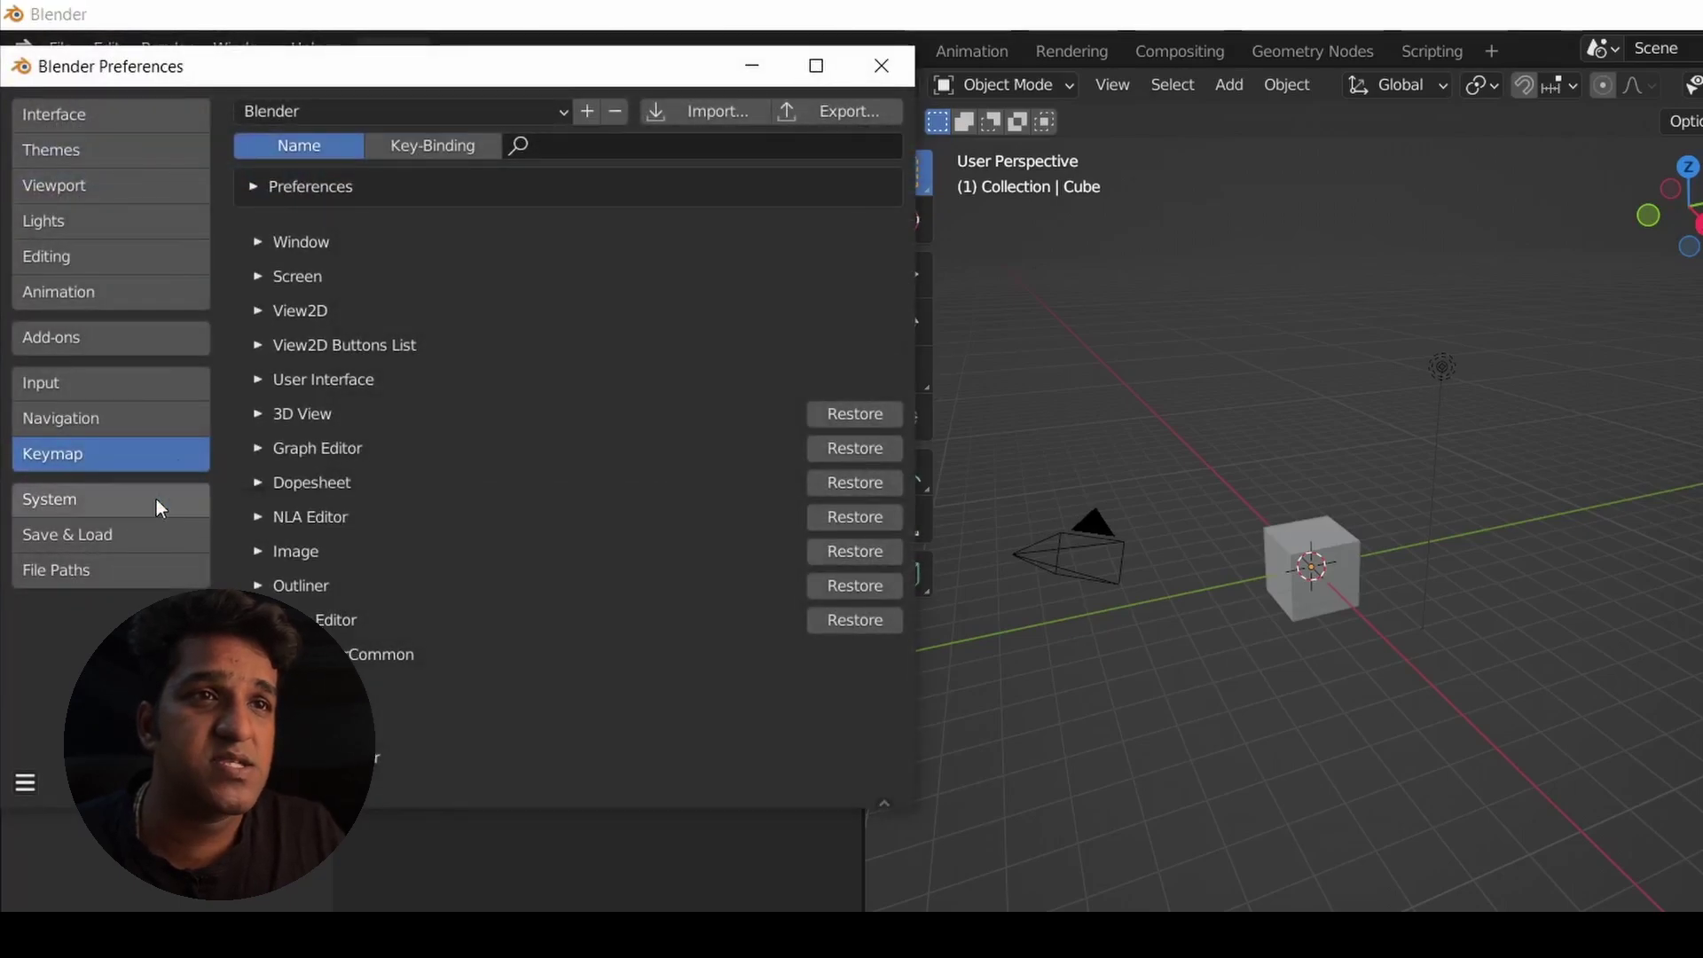
click(70, 571)
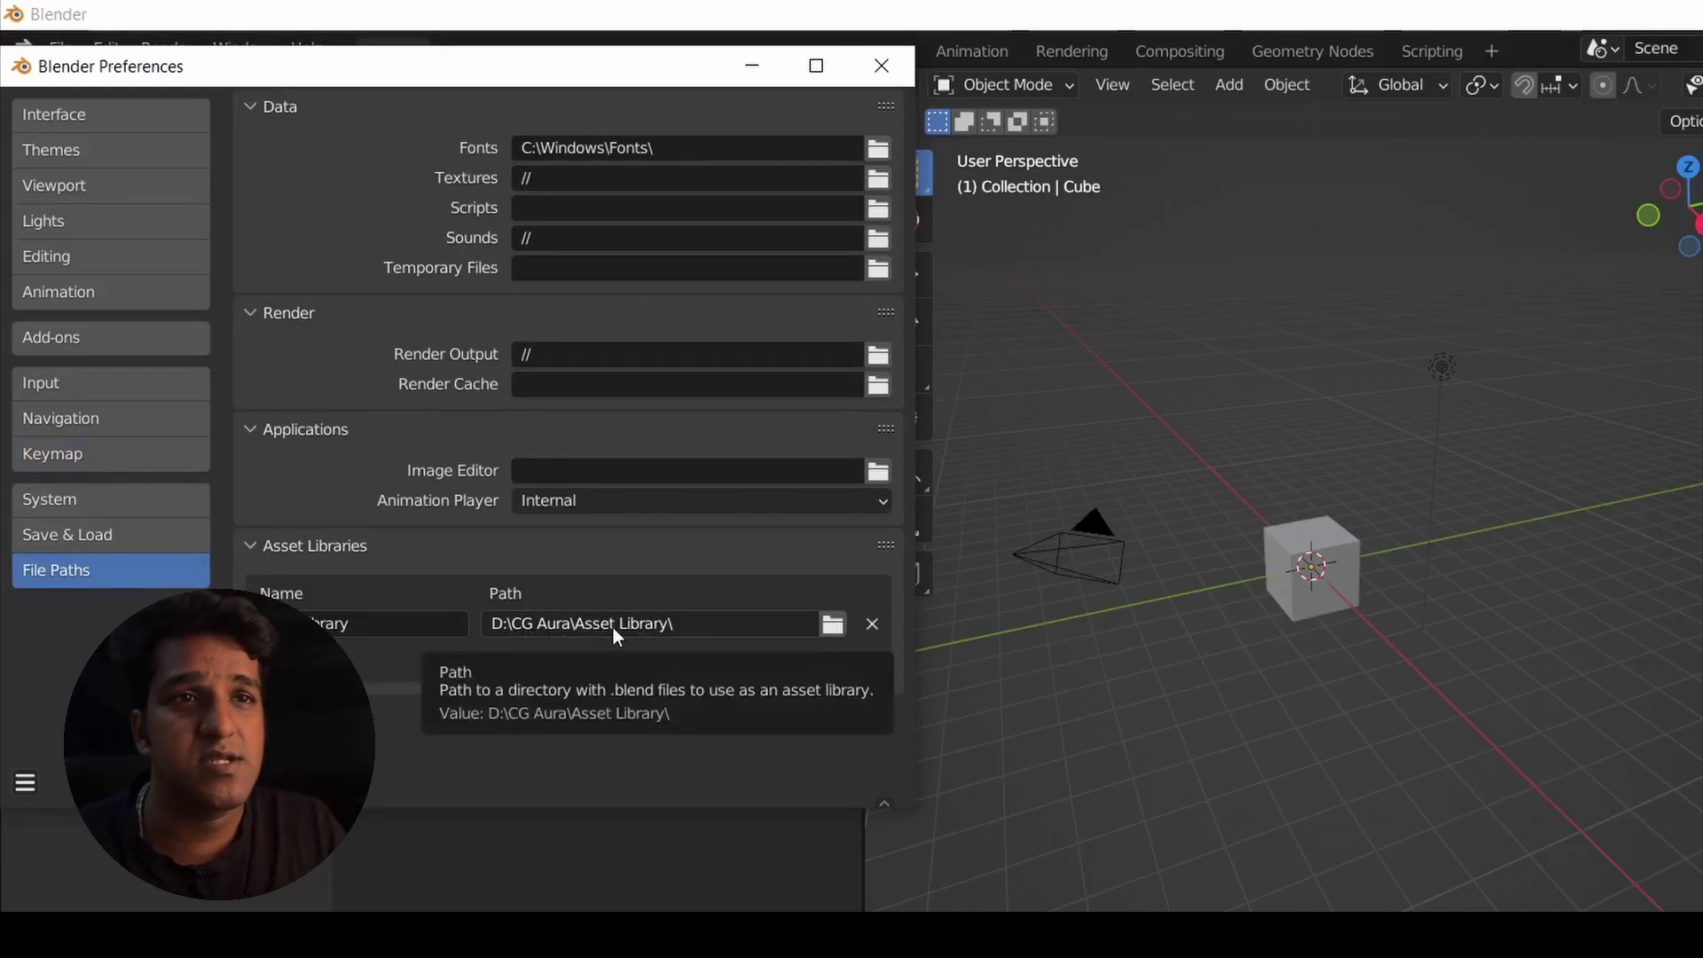
click(832, 625)
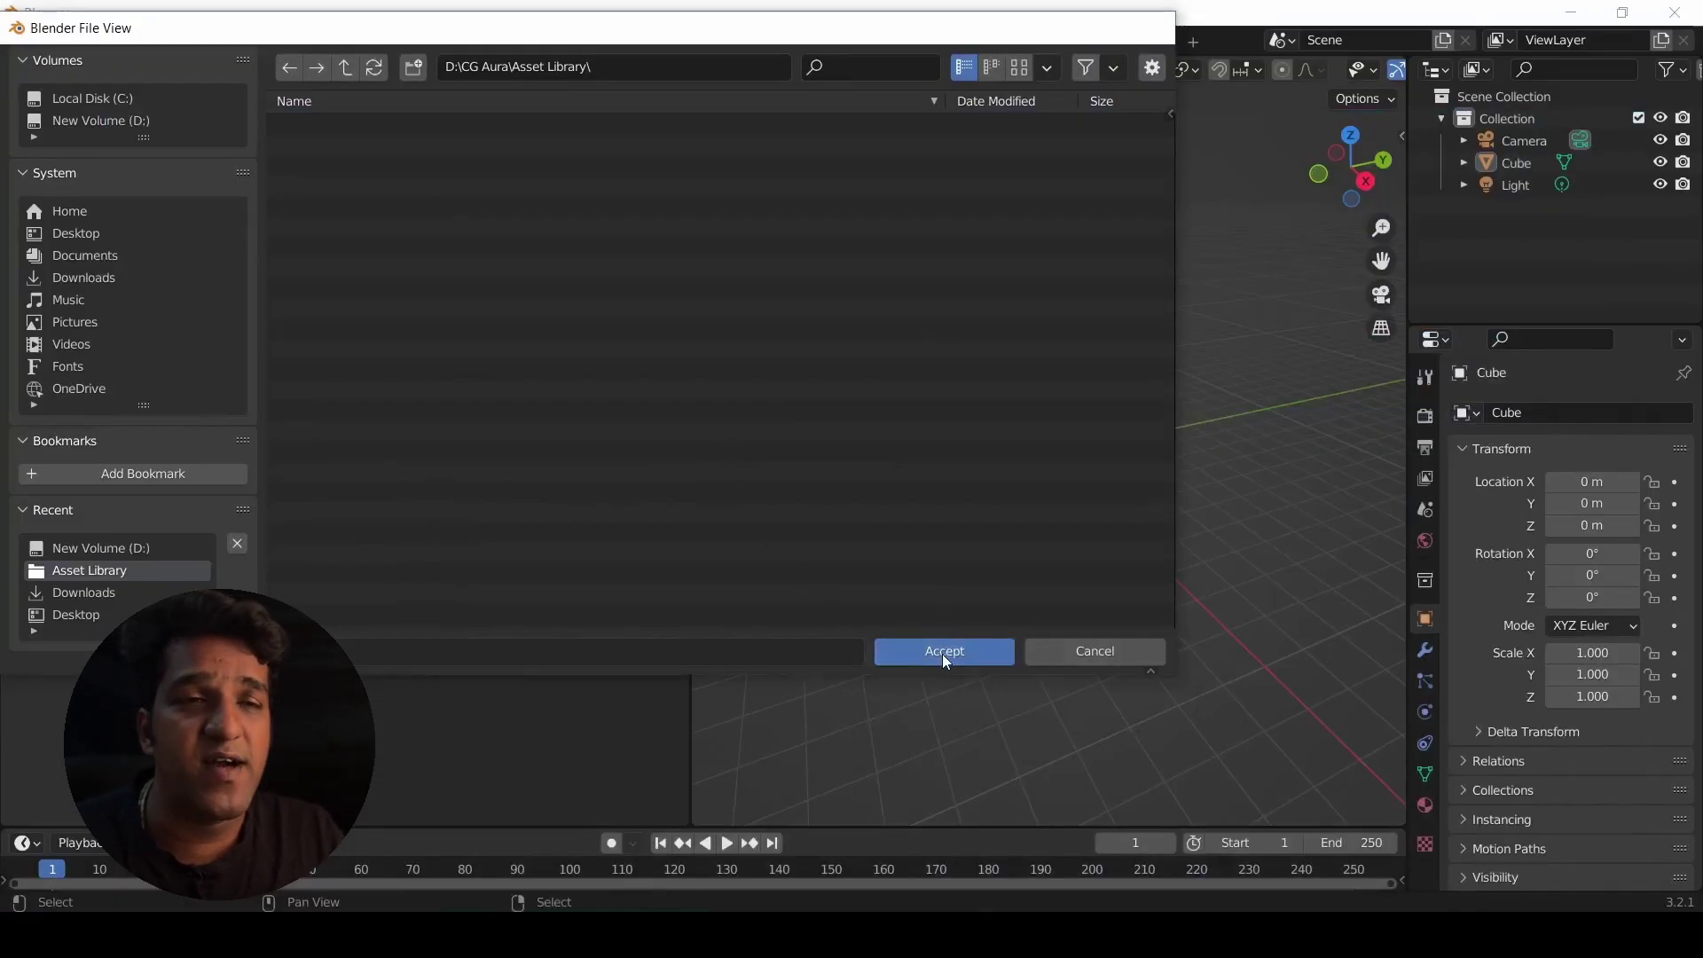
click(942, 653)
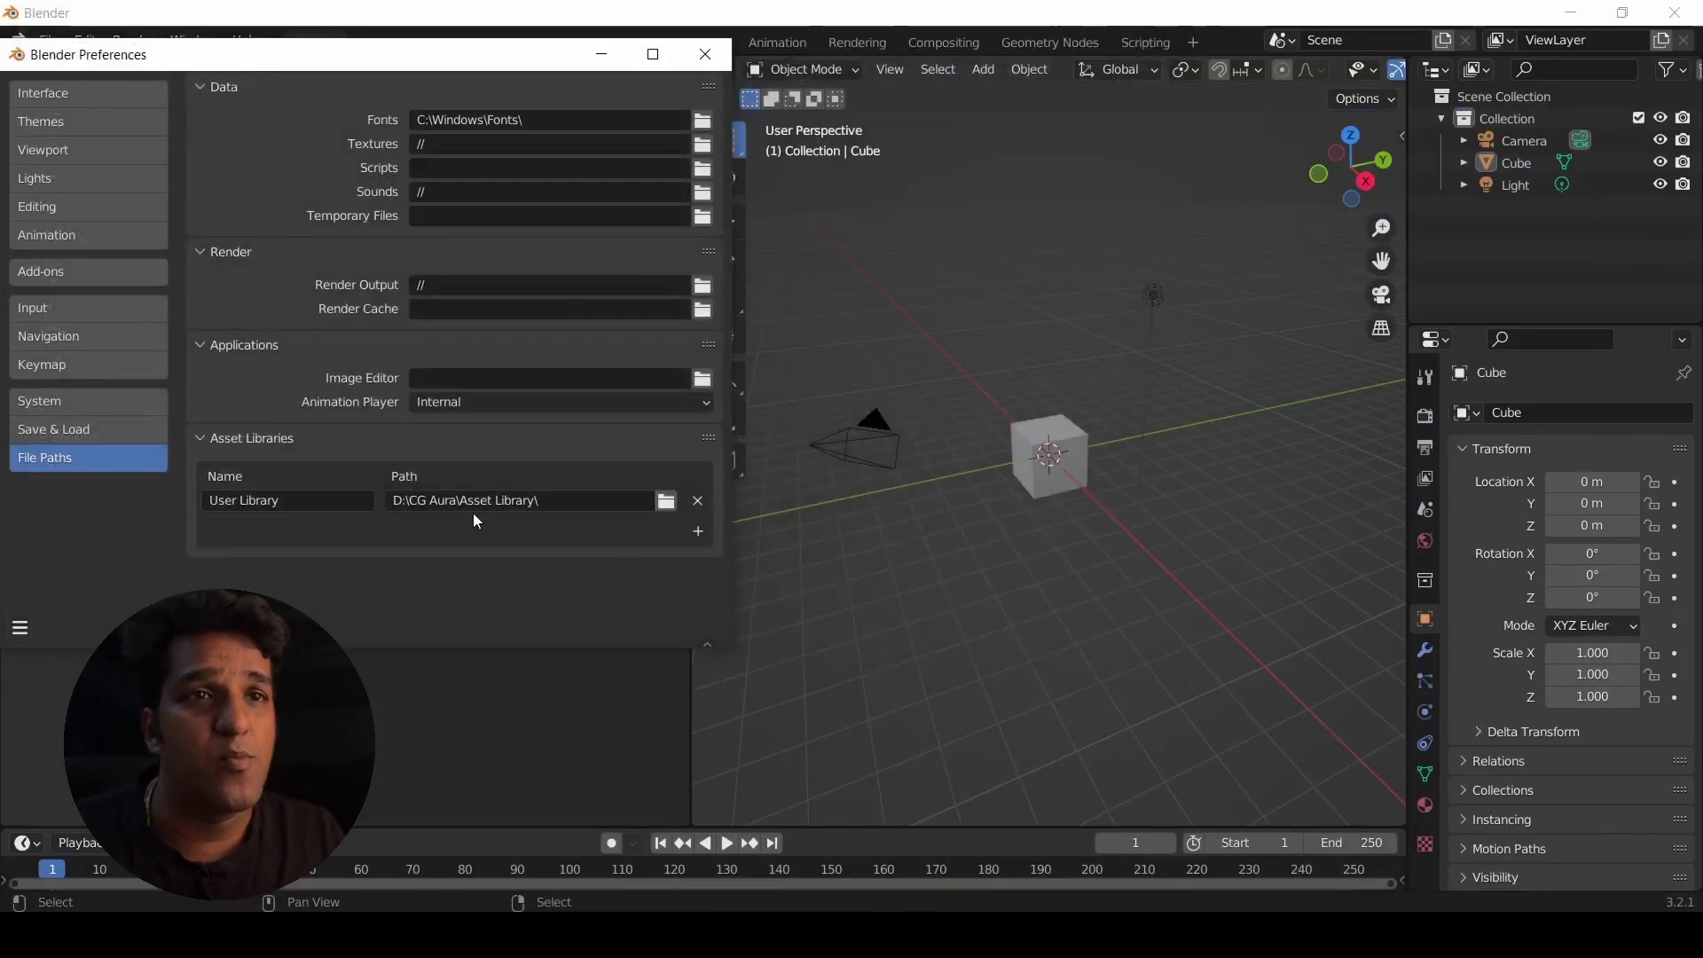
click(21, 629)
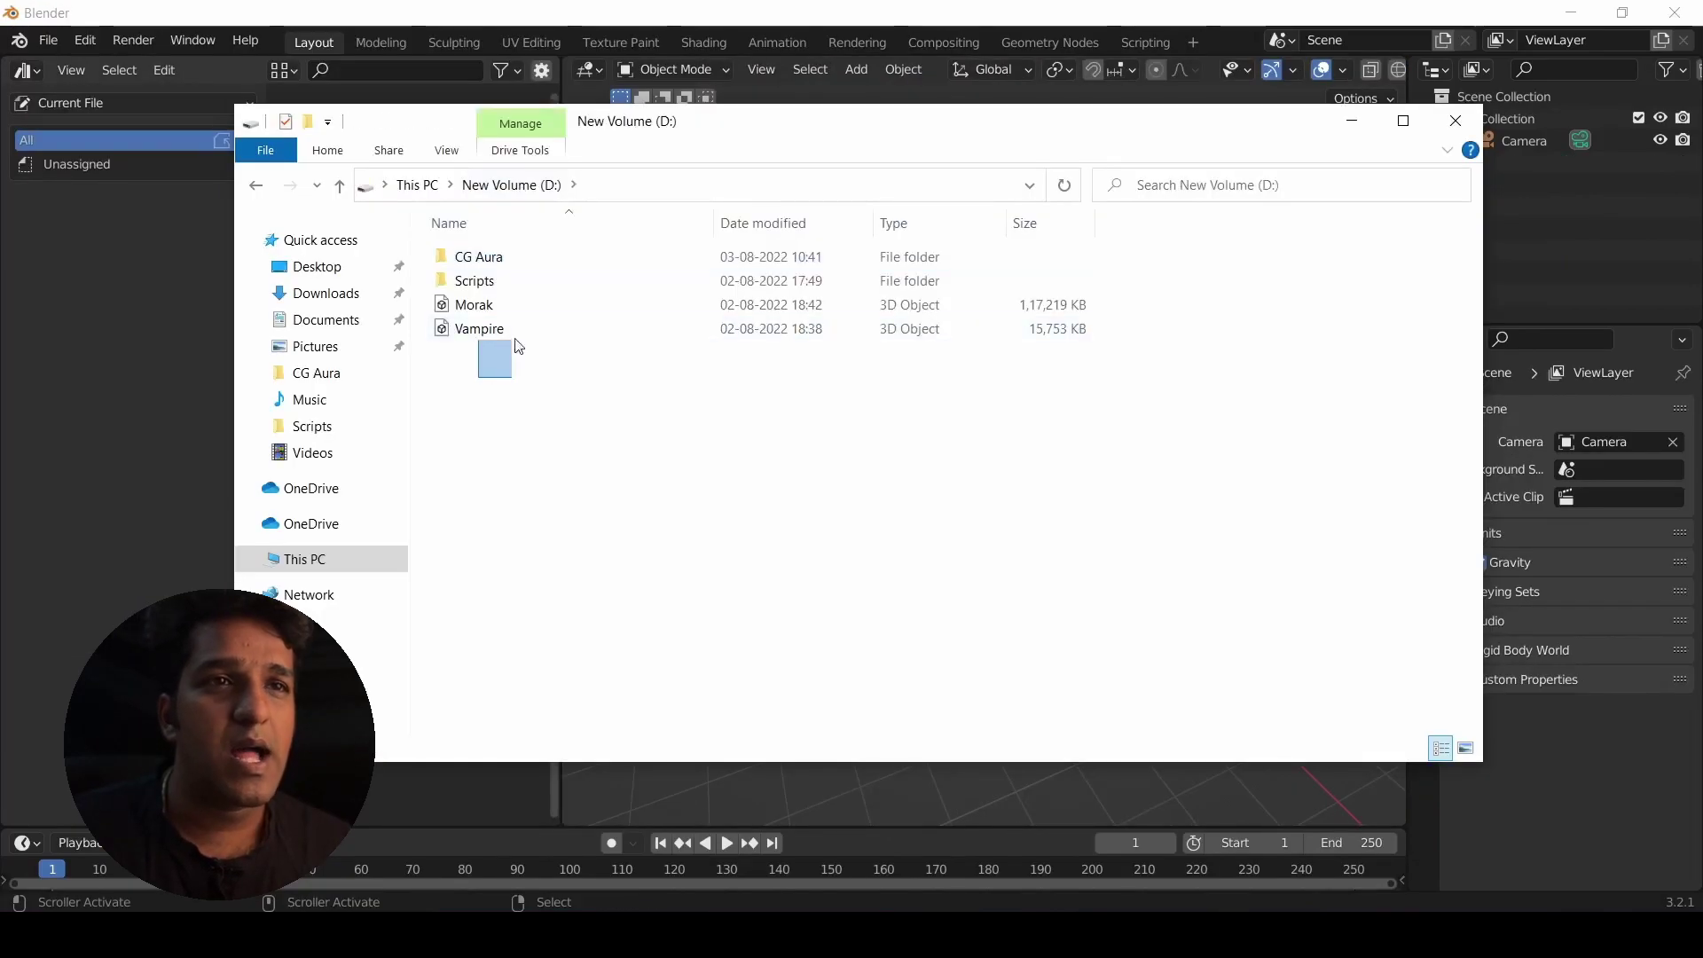
Check the Morak and Vampire model files on drive D in File Explorer, then return to Blender.
drag(519, 346, 539, 316)
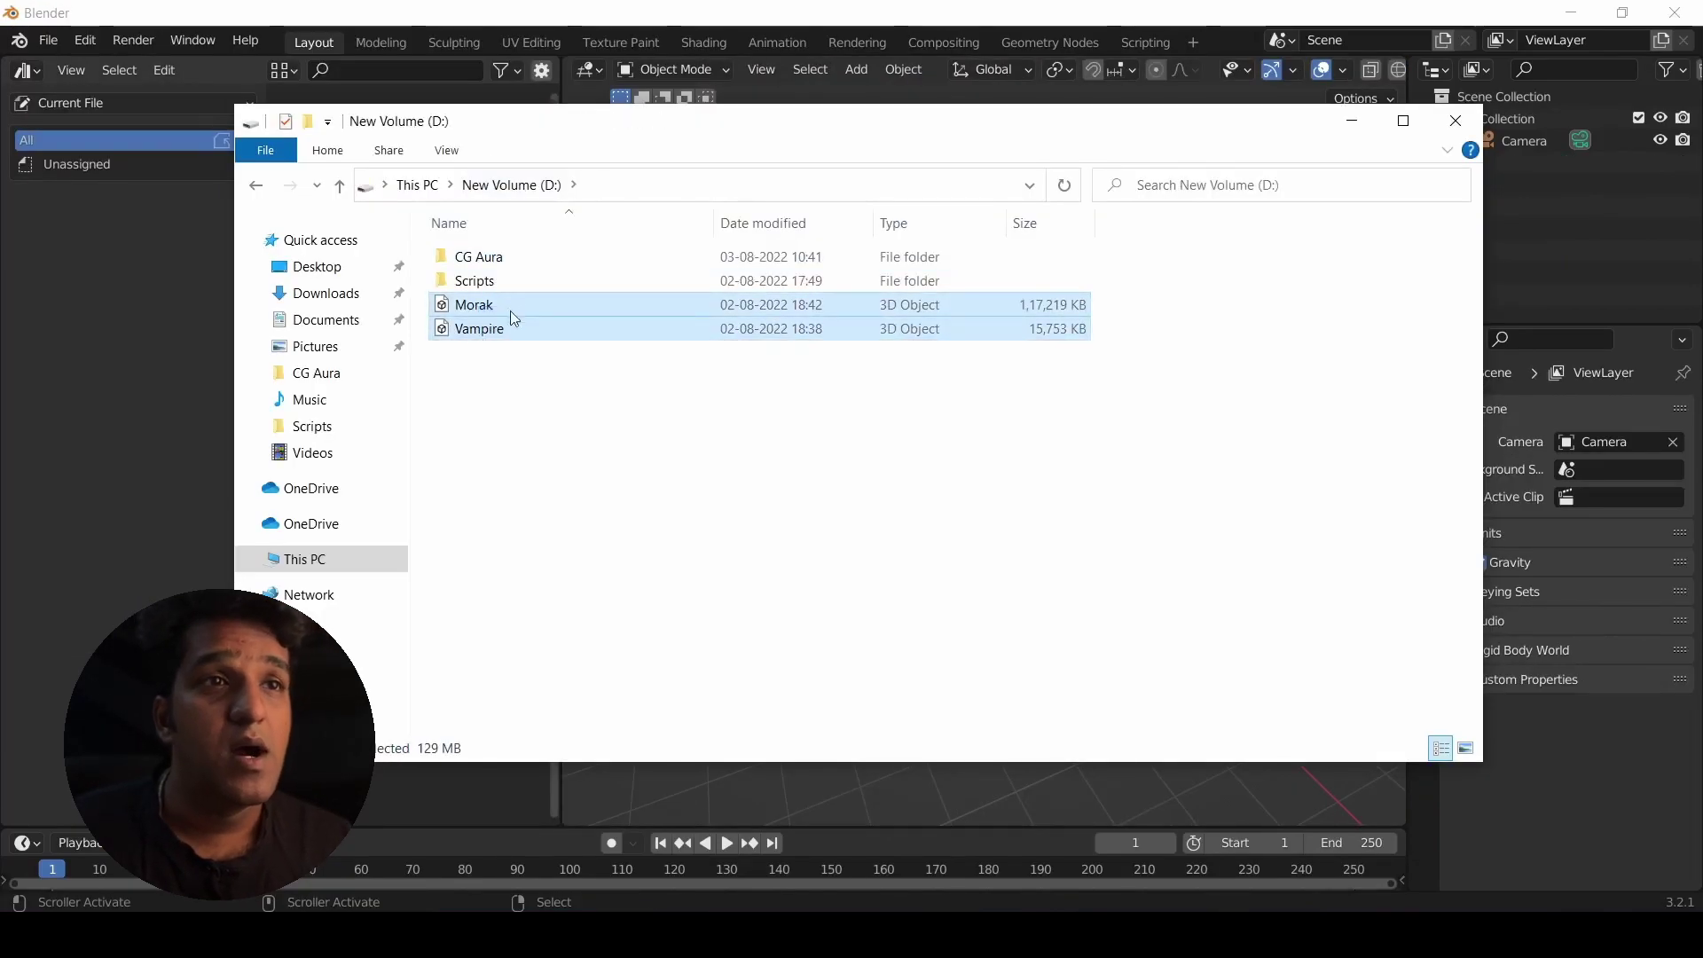
click(517, 346)
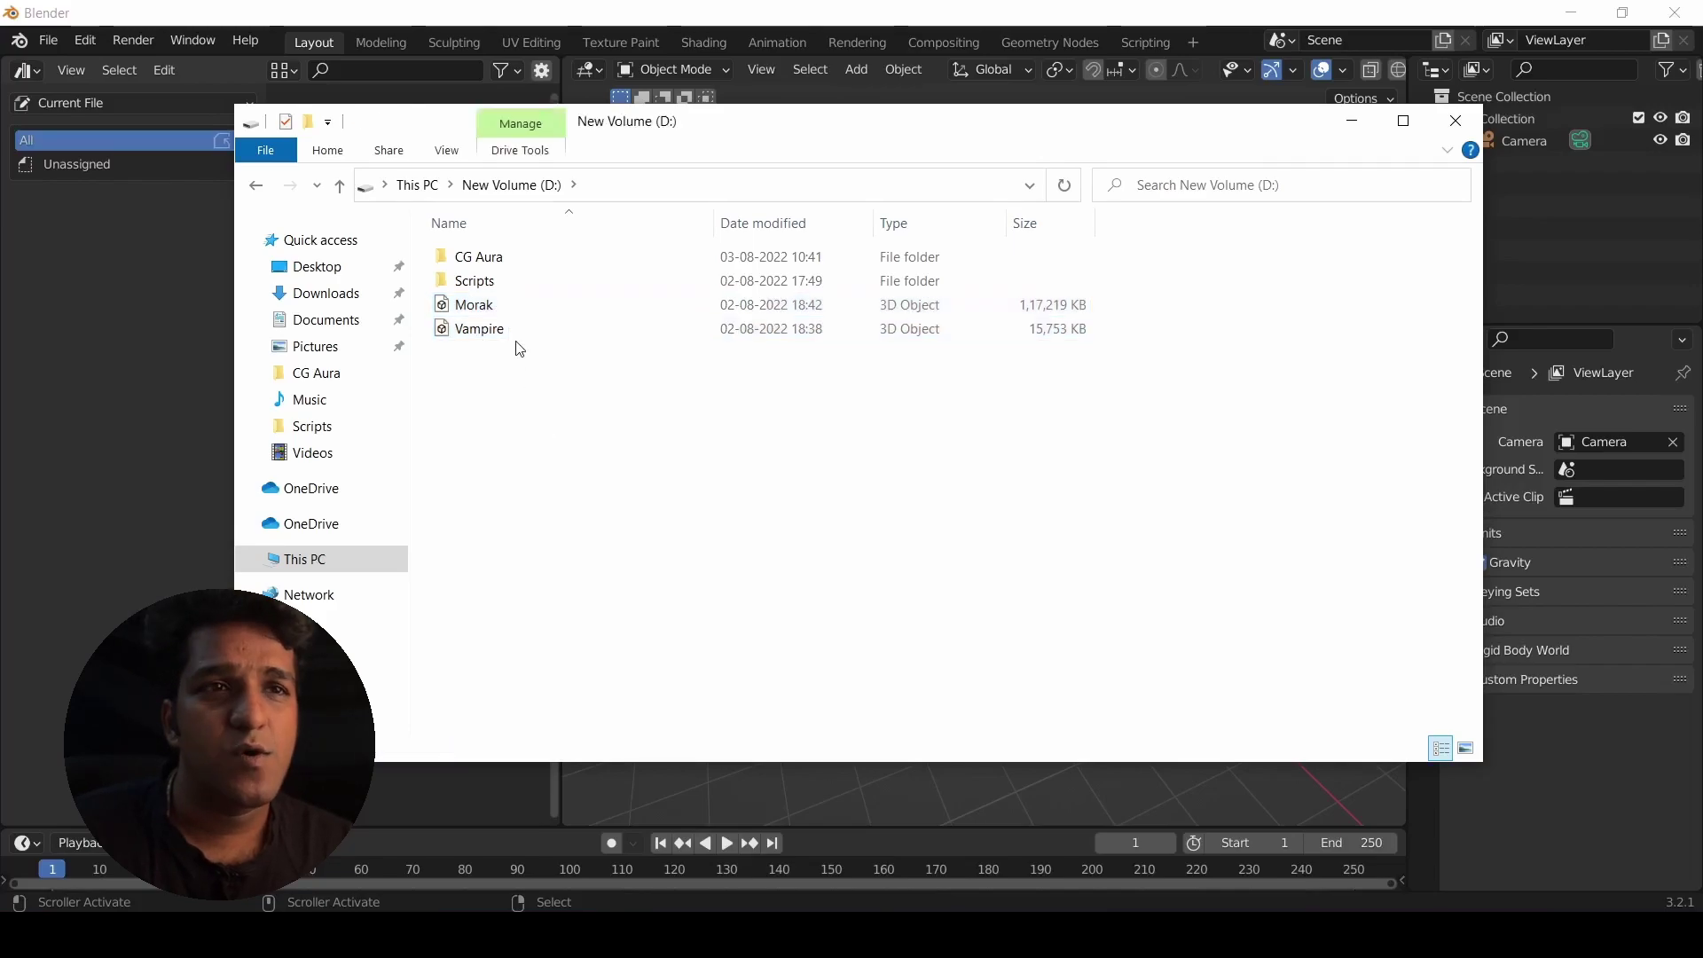
click(644, 10)
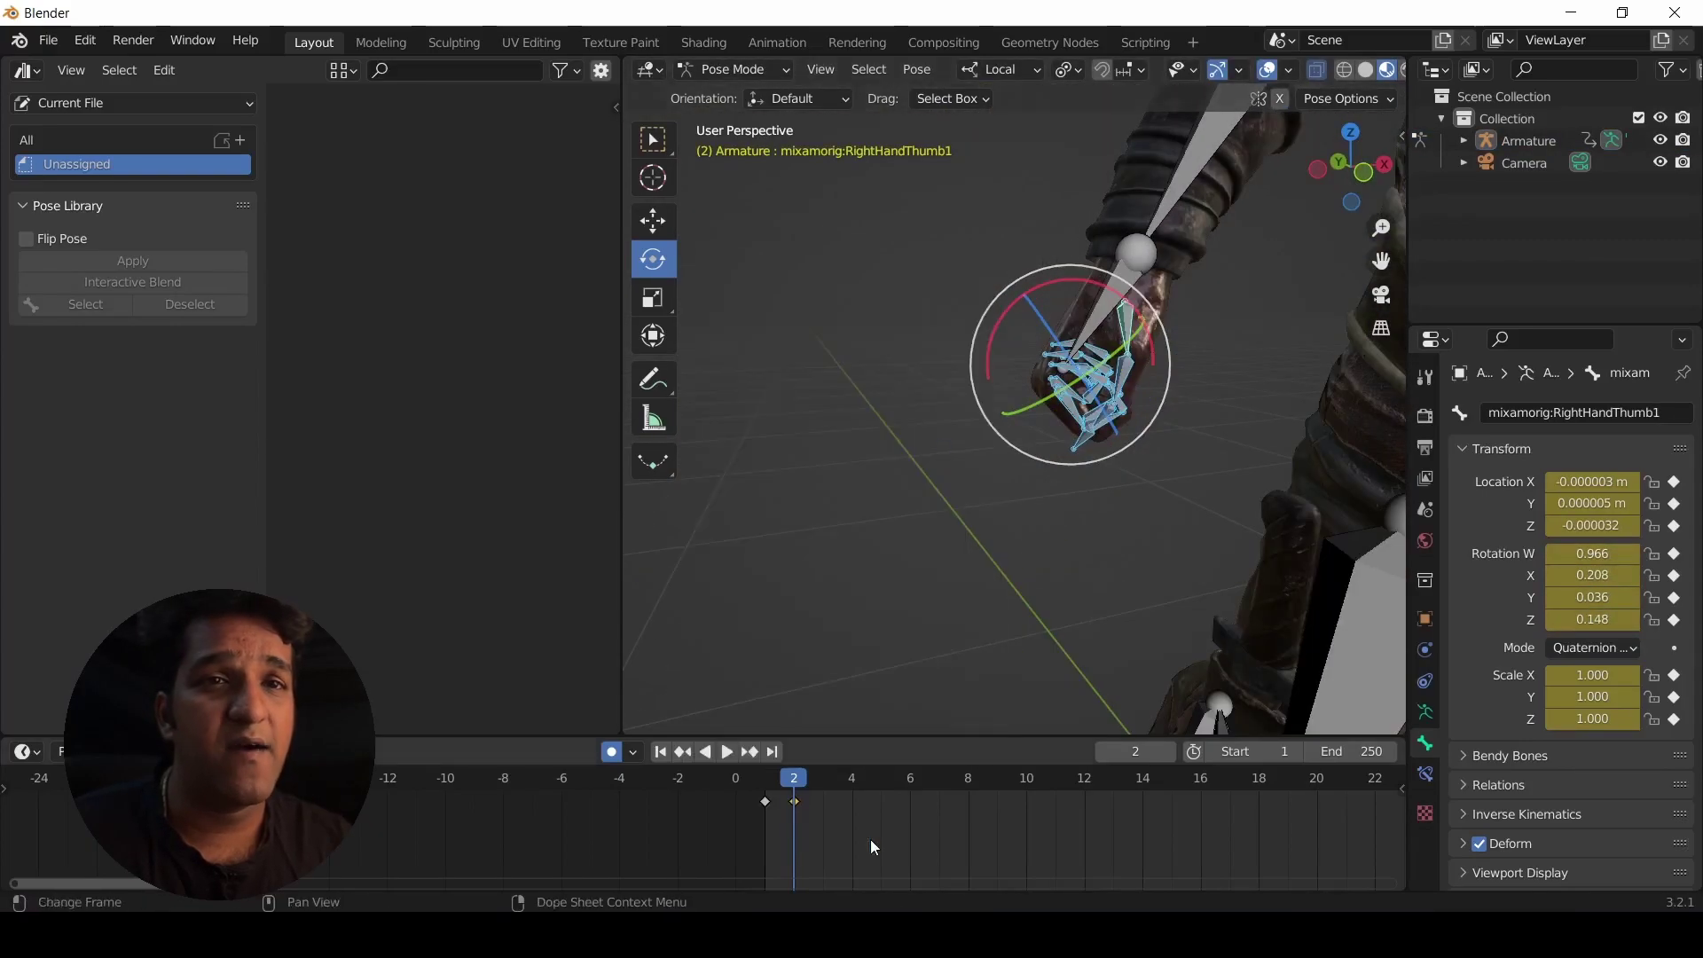
Rotate the right hand's finger bones into an open-hand pose on frame 3 and check the keyframe.
key(Right)
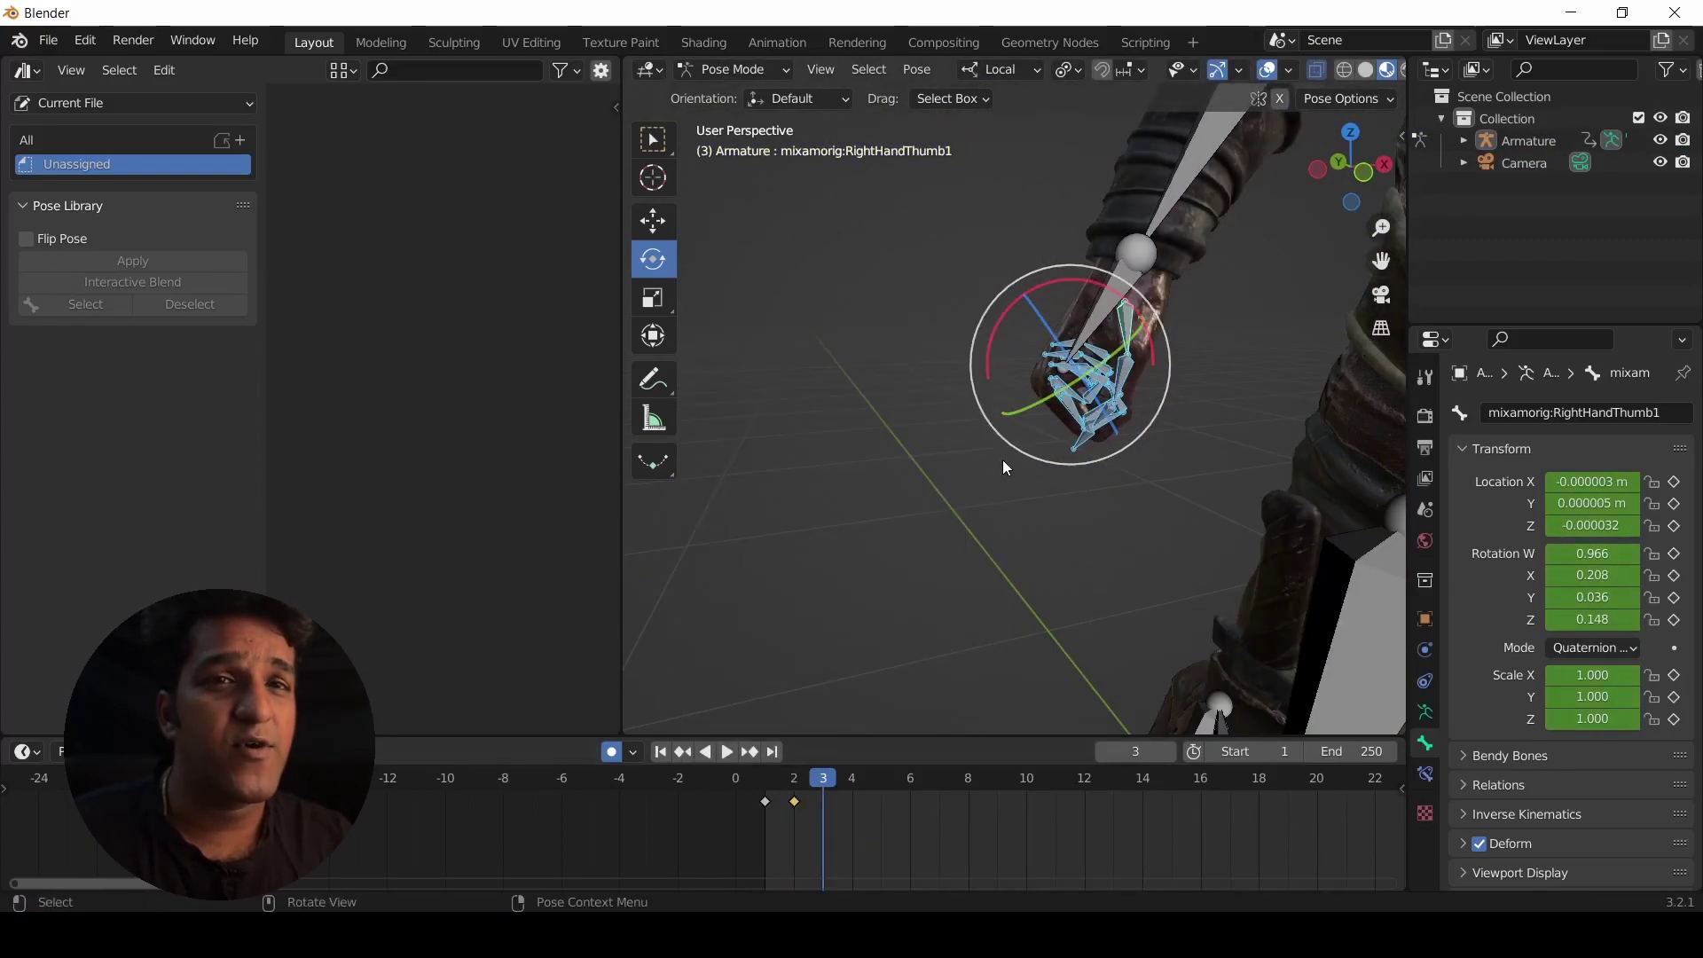
key(r)
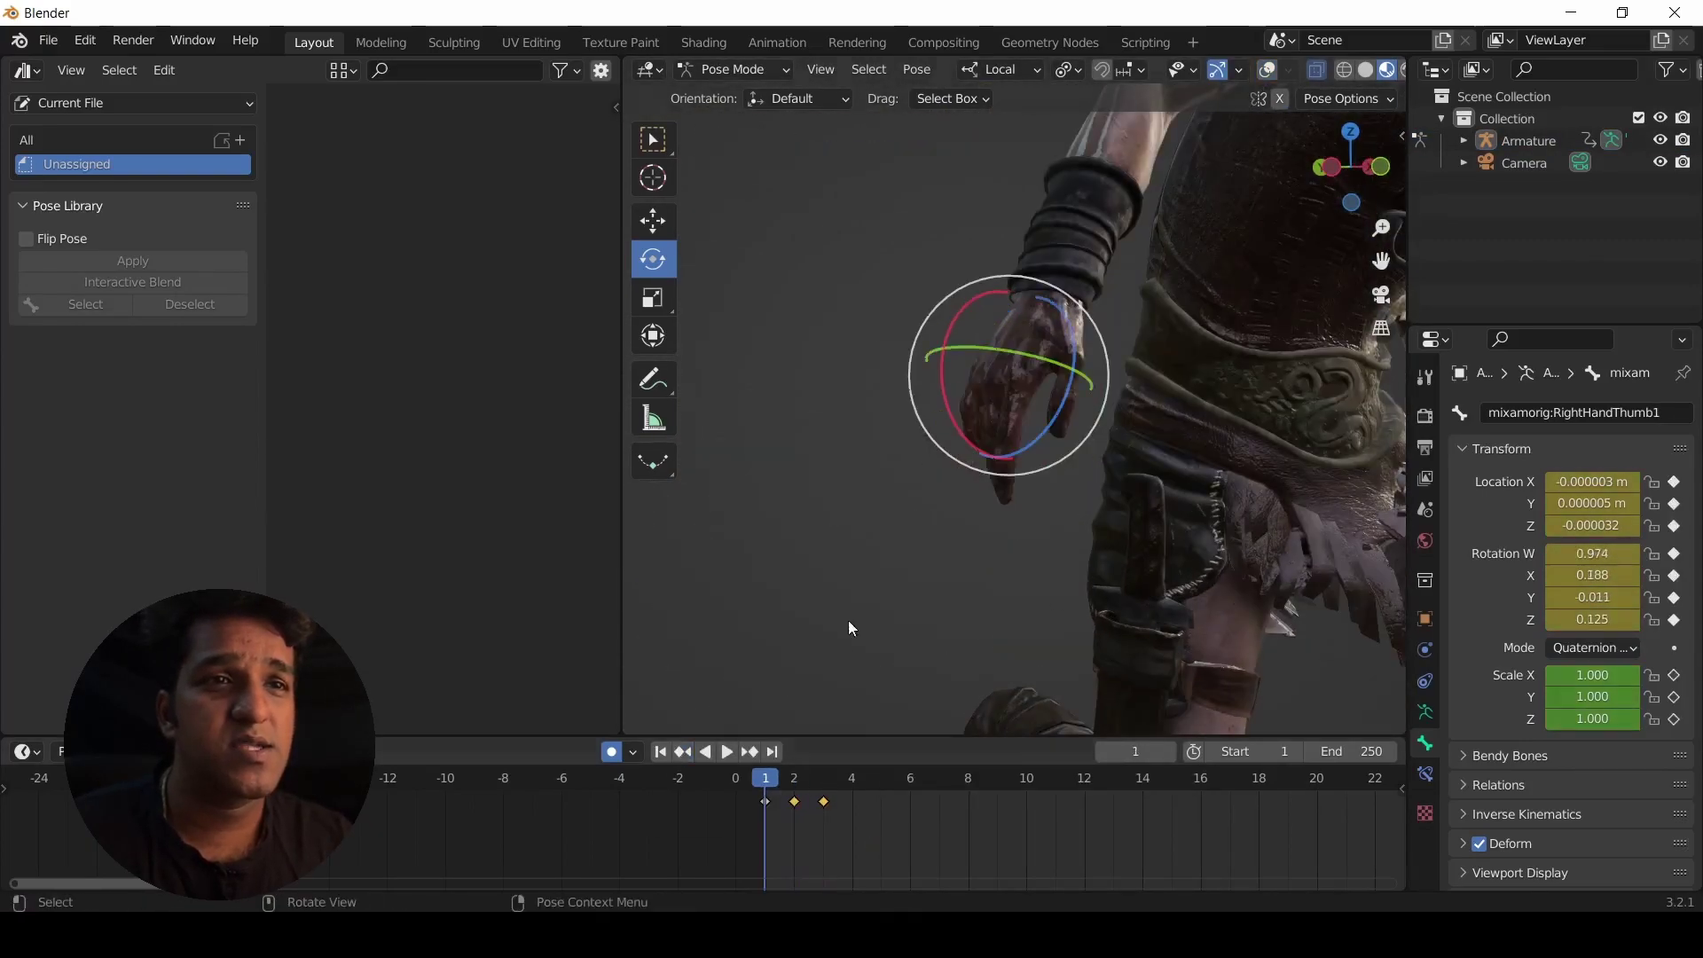
click(750, 751)
click(750, 752)
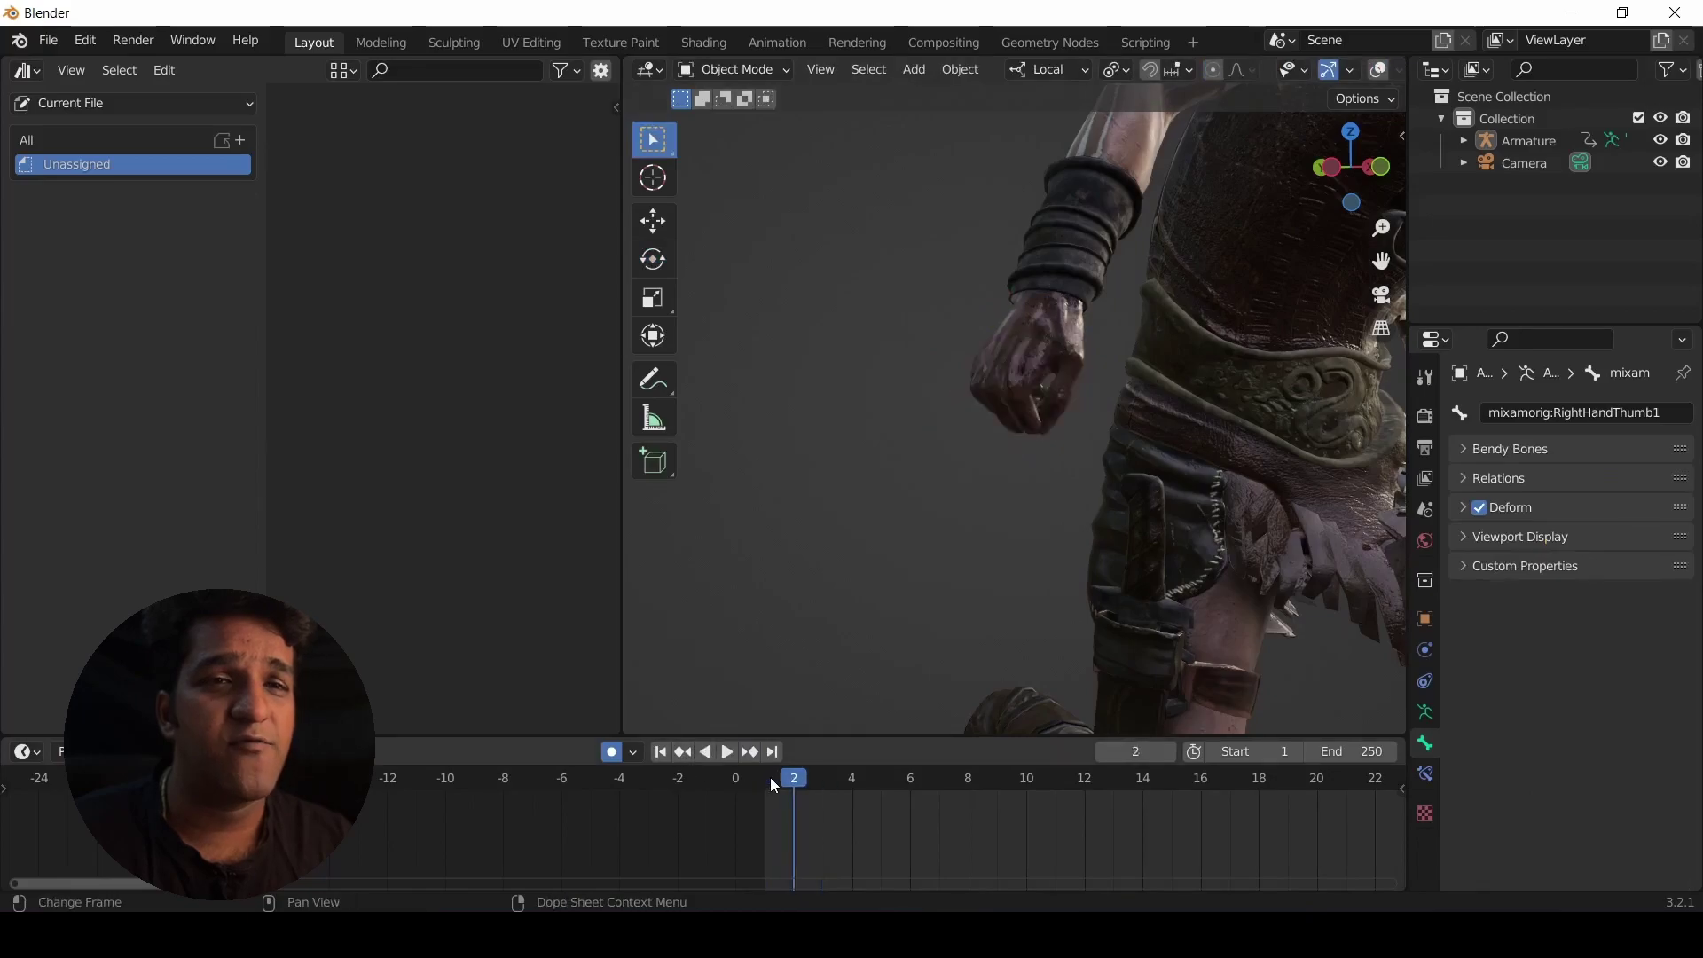
Create a pose asset from all the armature's bones in the full-body pose on frame 1.
key(Right)
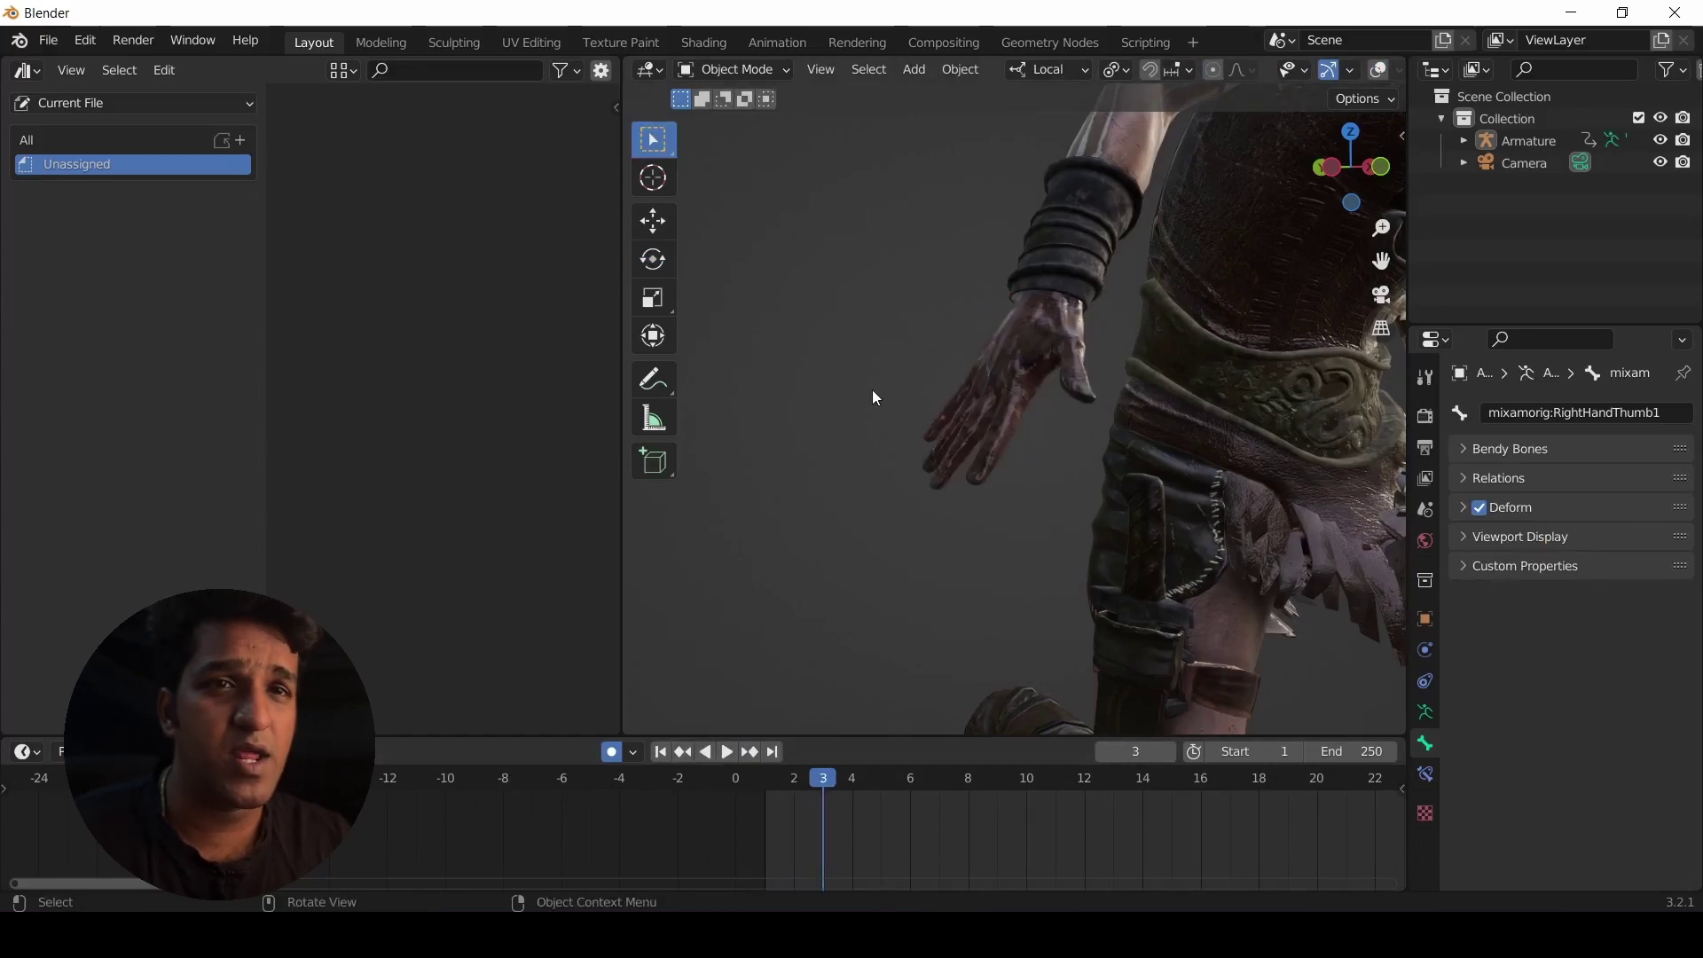
scroll(875, 397, down, 5)
middle_drag(866, 509, 923, 504)
key(Left)
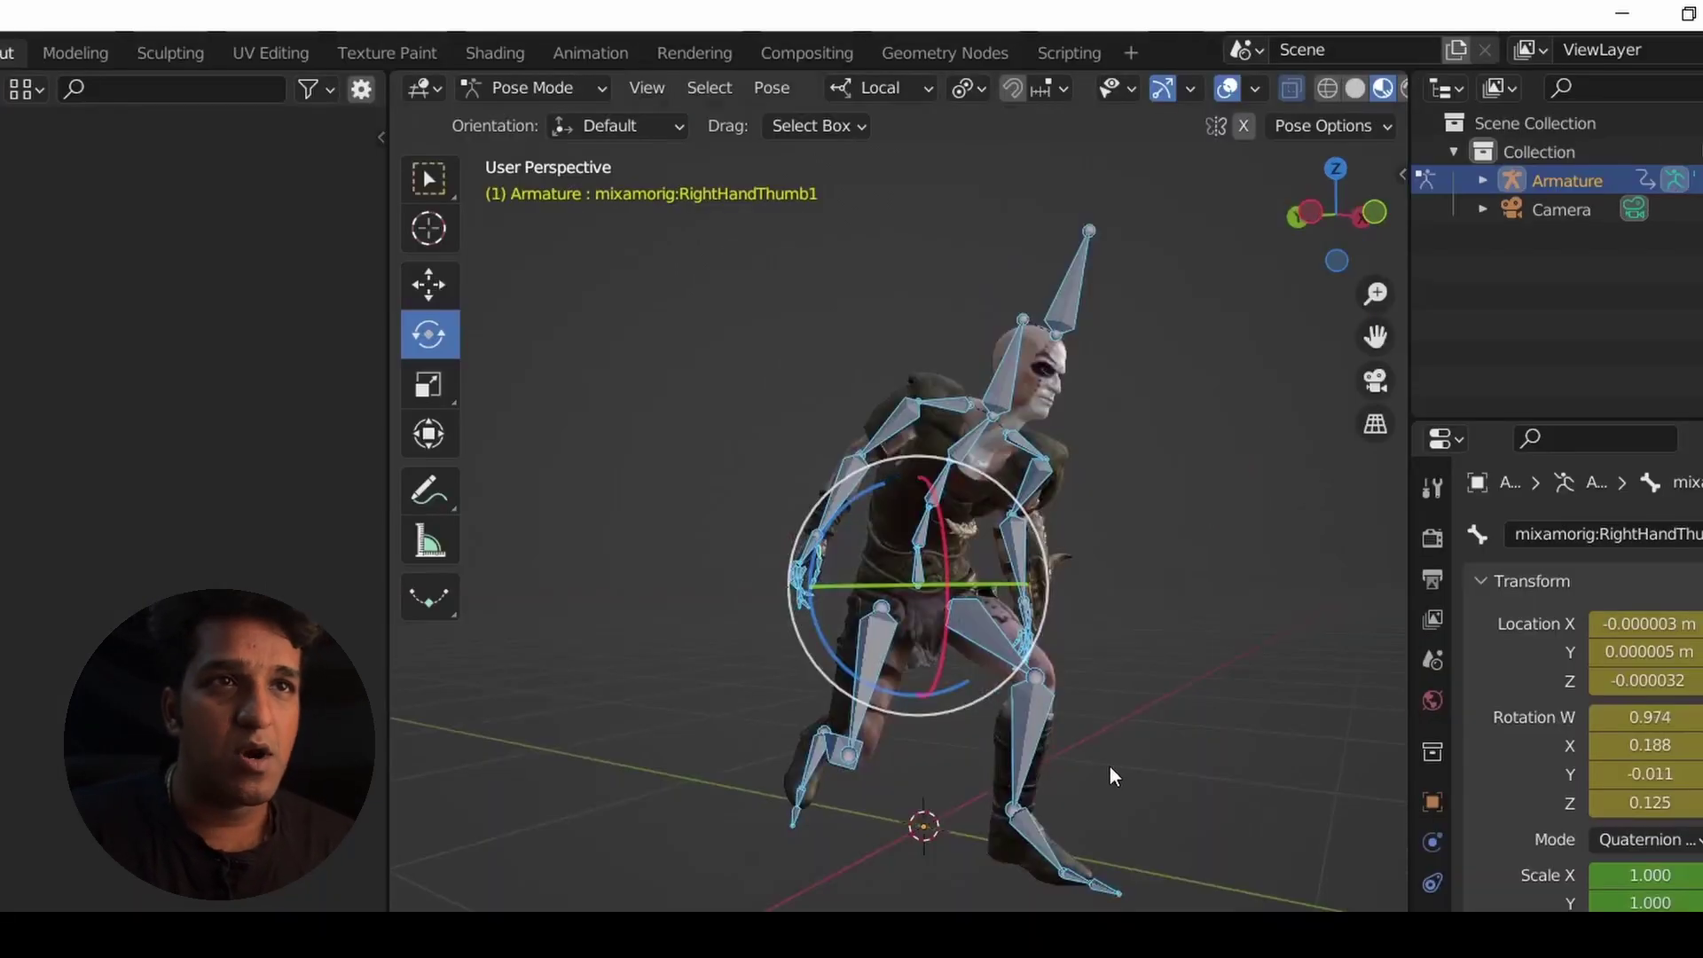
middle_drag(1111, 767, 1056, 736)
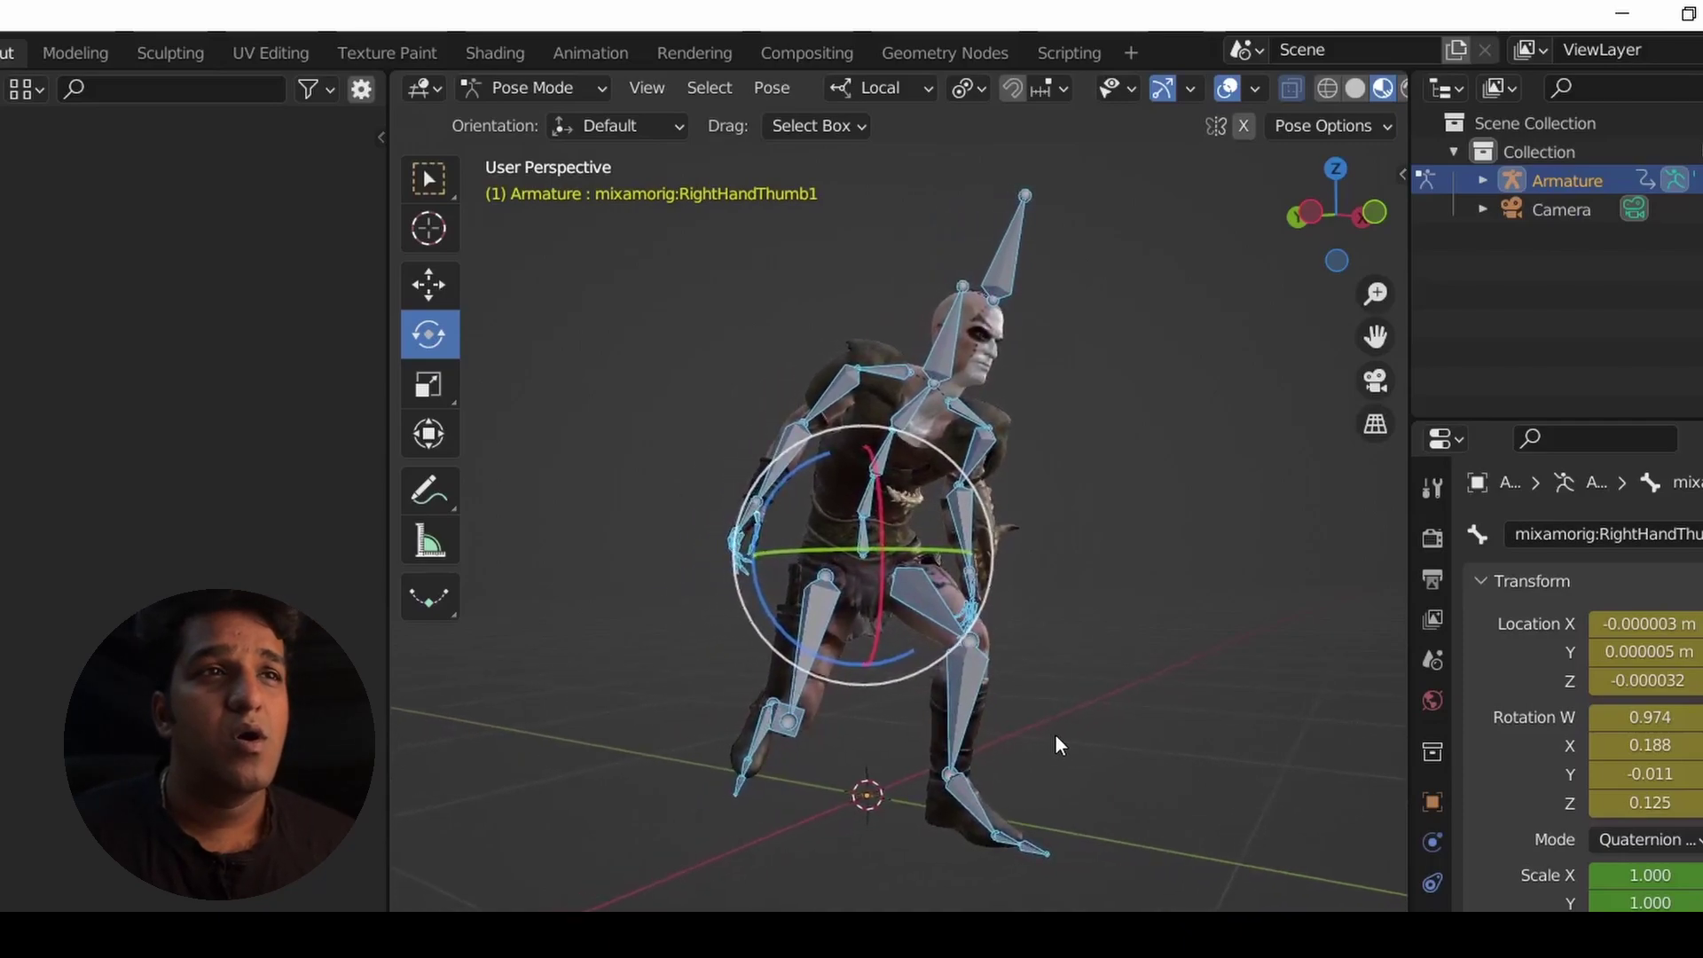
key(n)
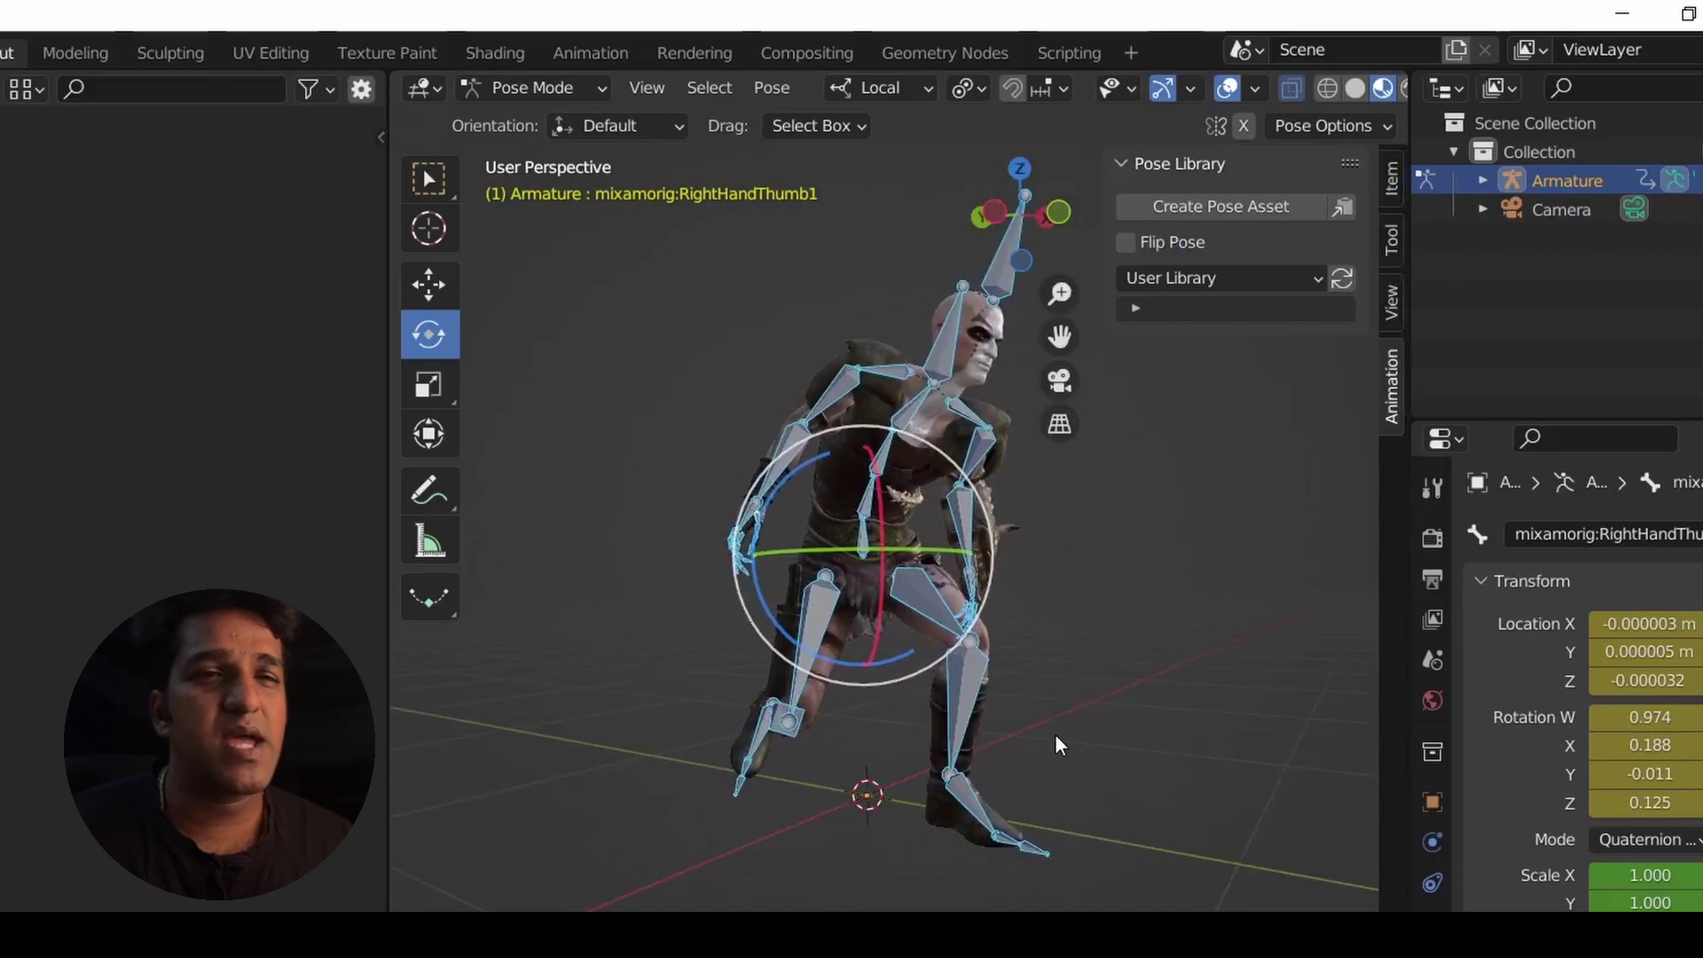
click(1229, 205)
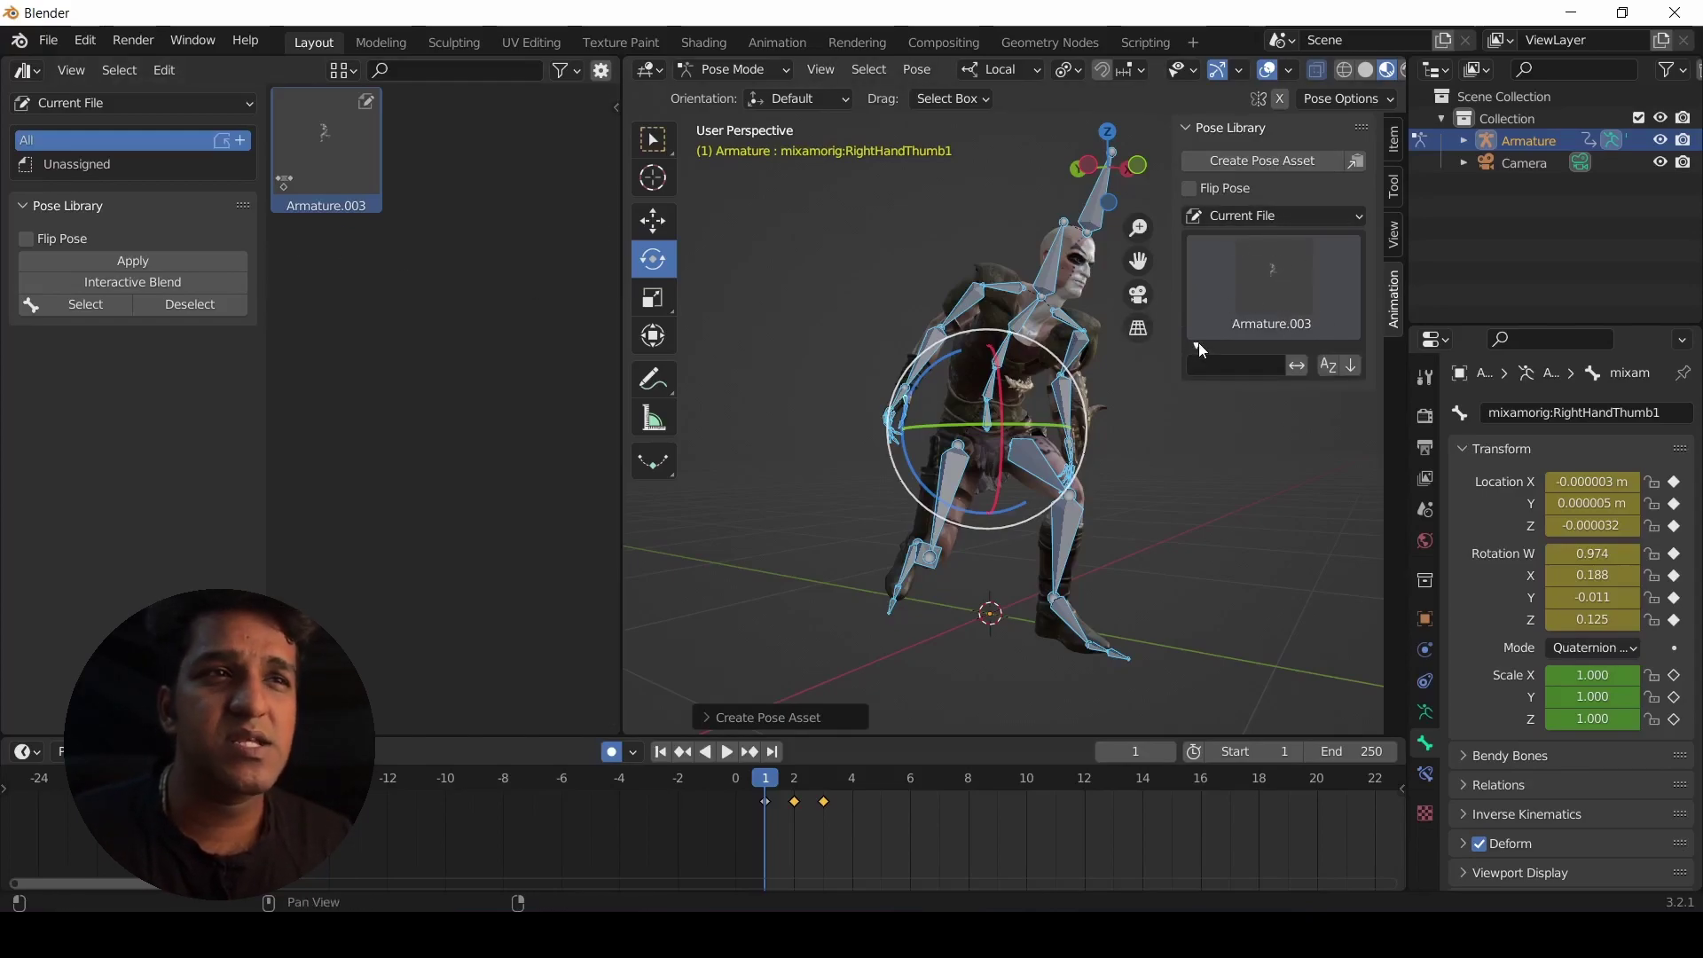
Show the new pose asset's details in the Asset Browser and rename it Pose 01.
click(1264, 326)
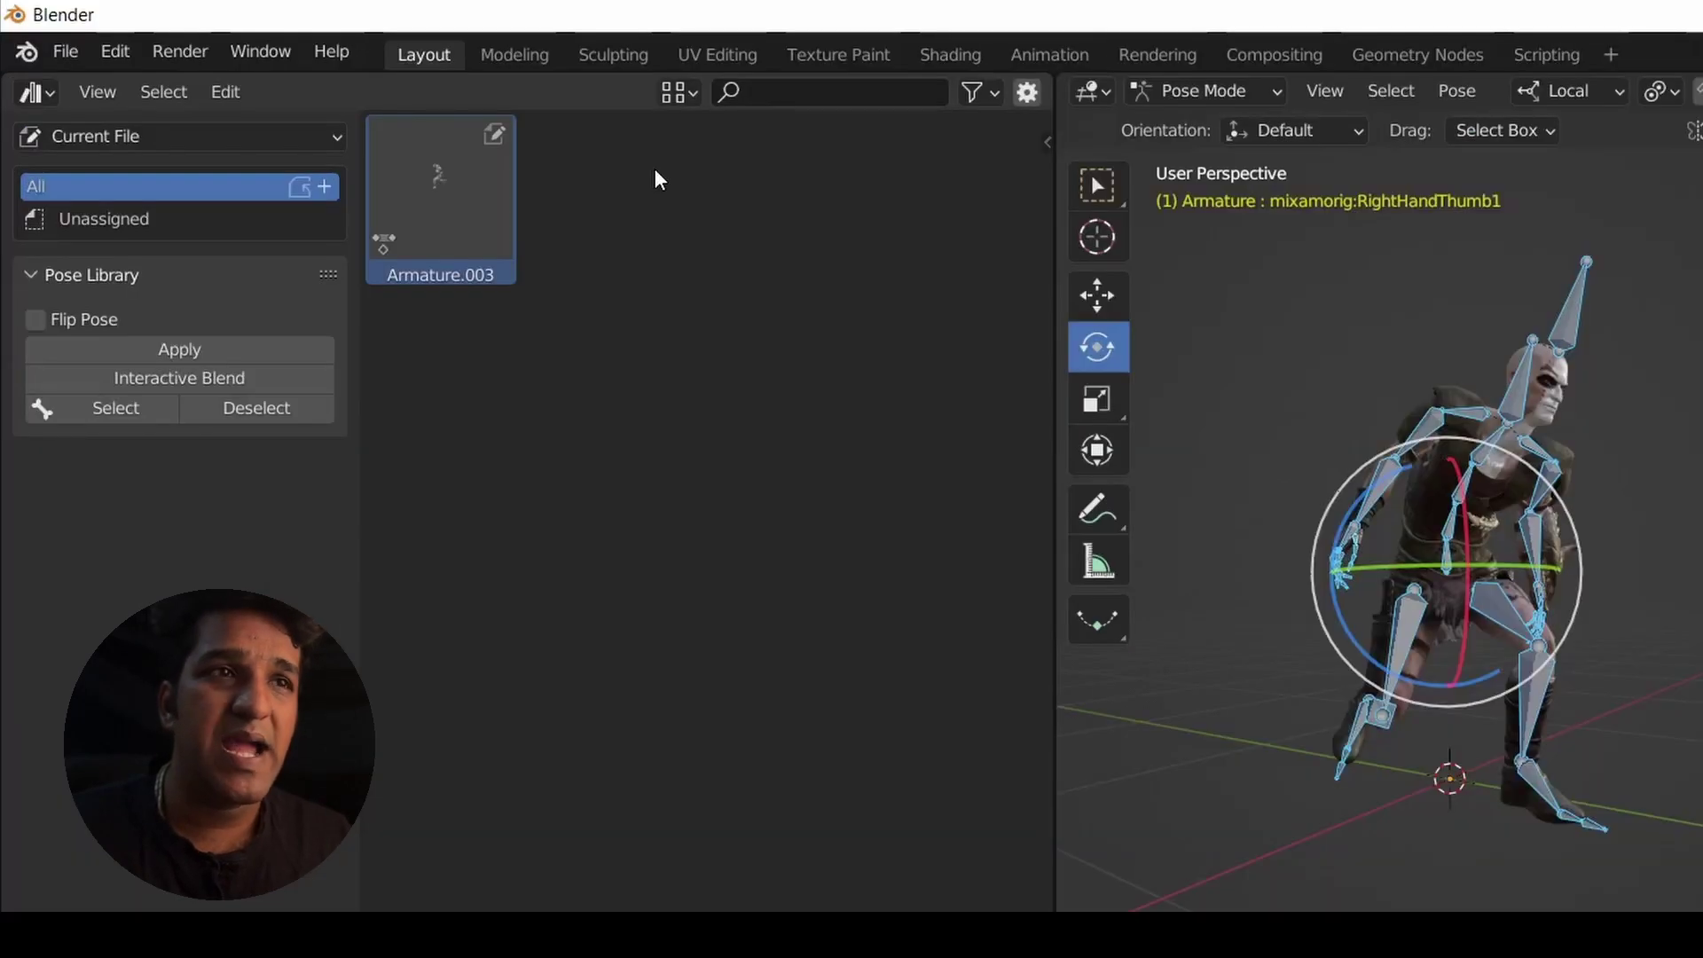
key(n)
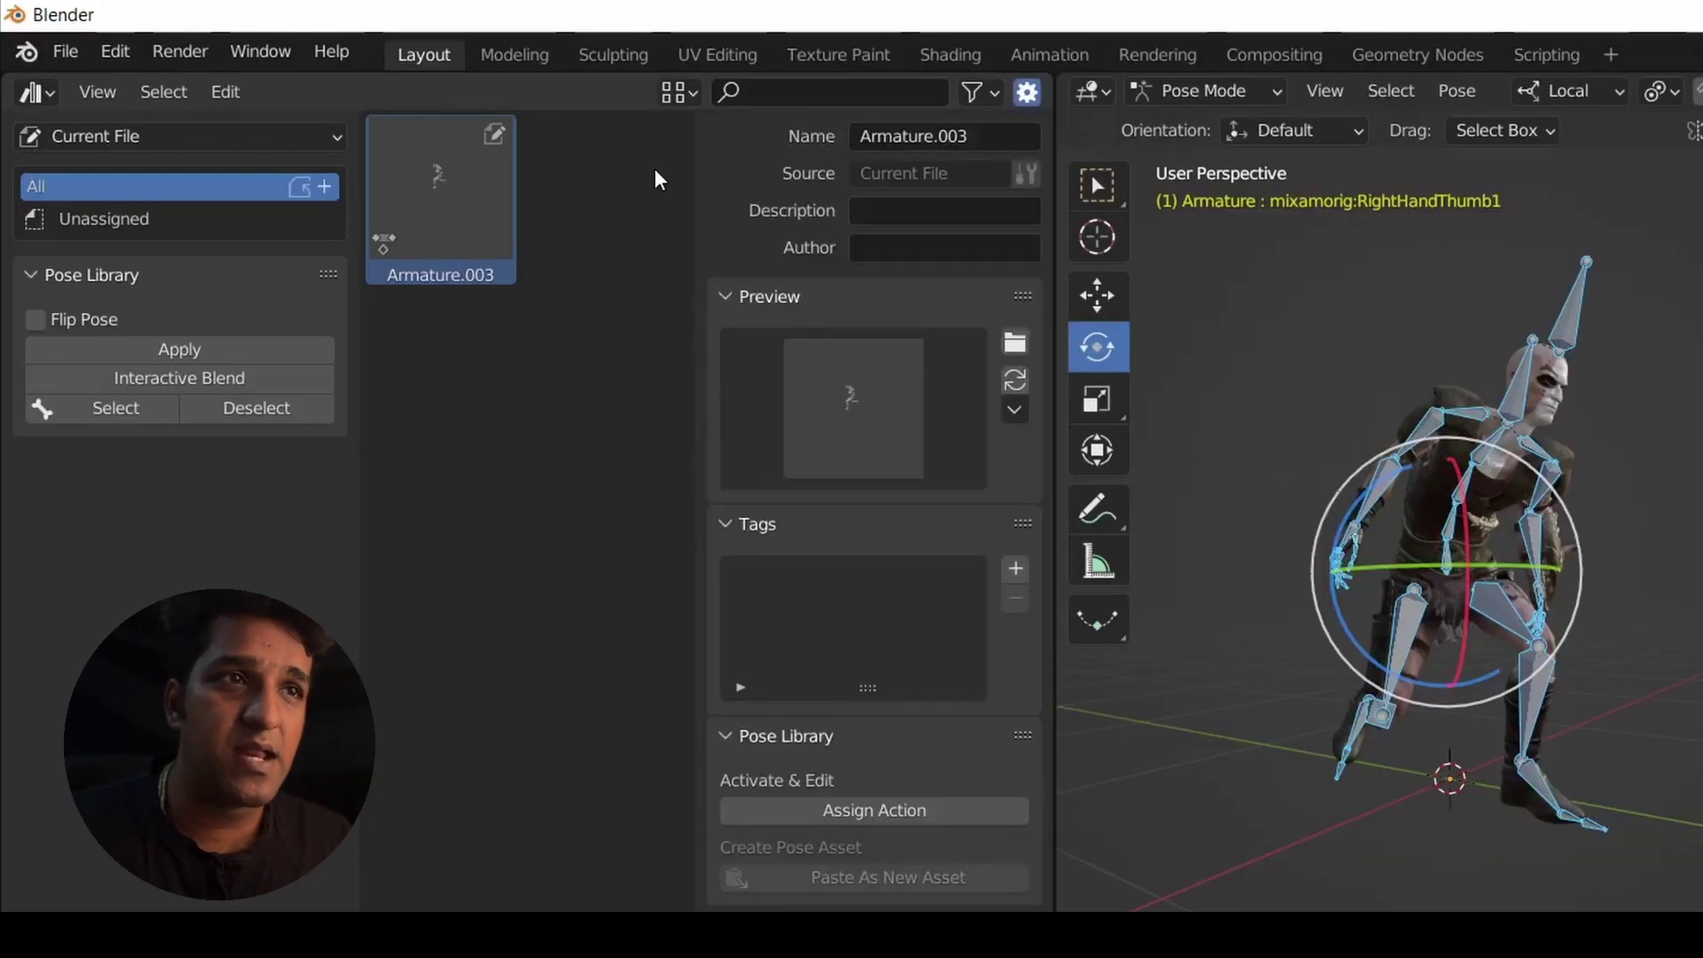
click(966, 140)
text(Pose 01)
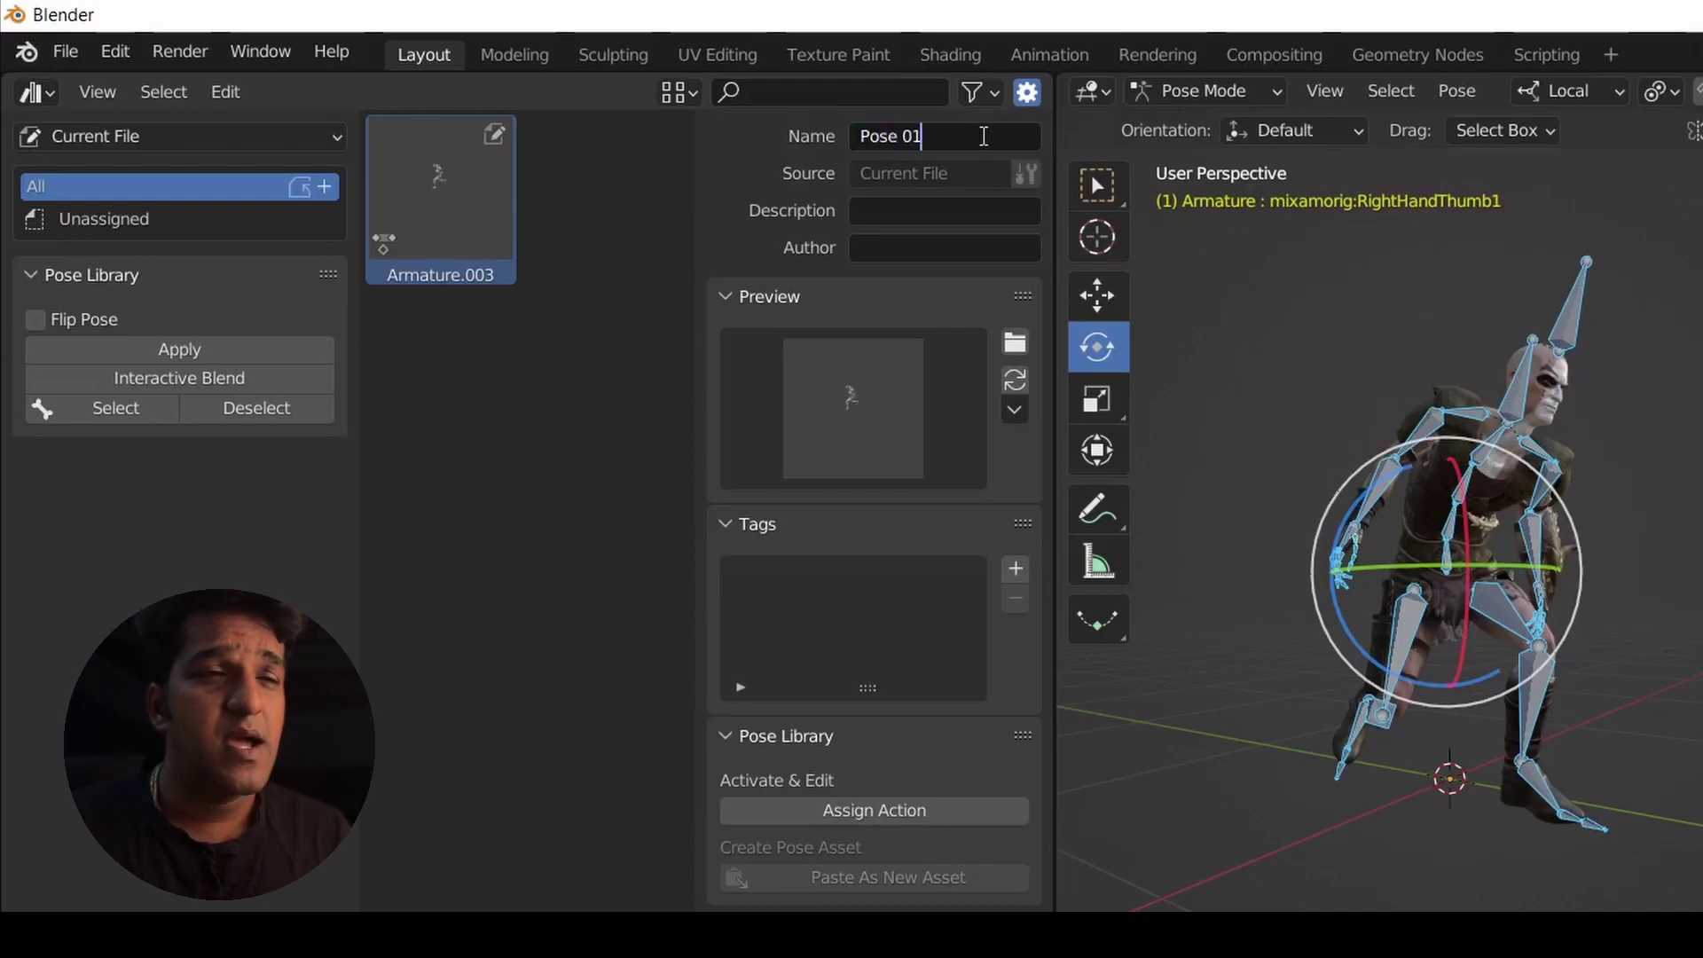
key(Return)
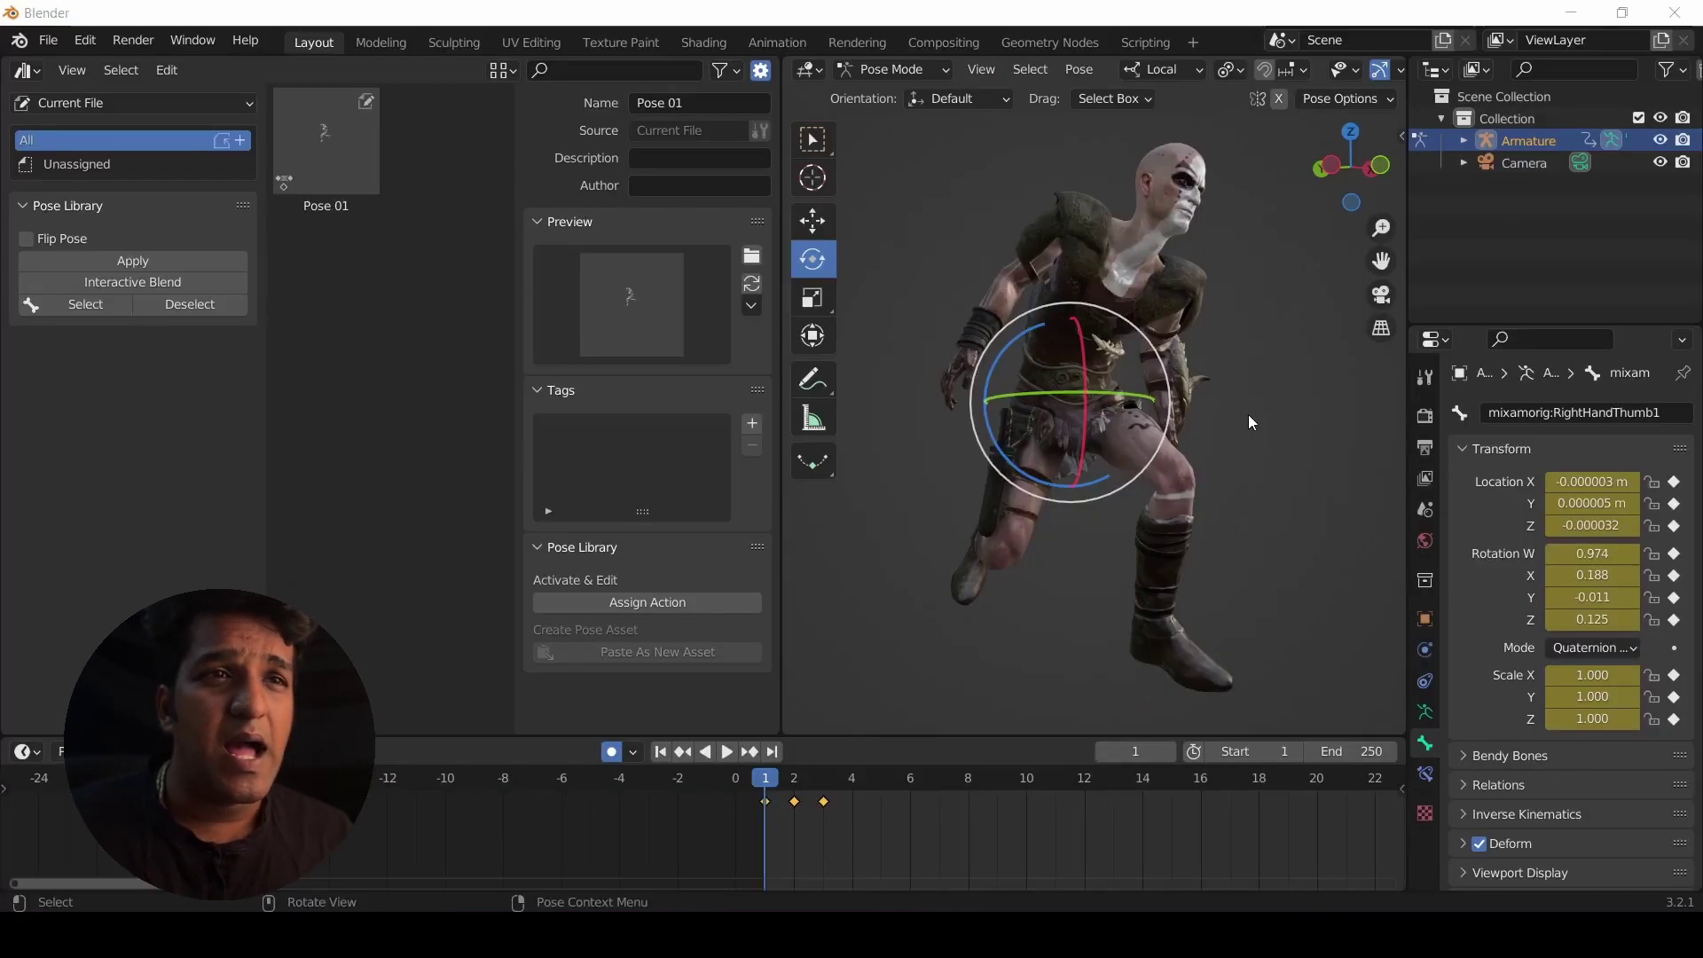
Switch to Snipping Tool and capture a rectangular snip of the posed character in the viewport.
key(super)
text(snipping)
key(Return)
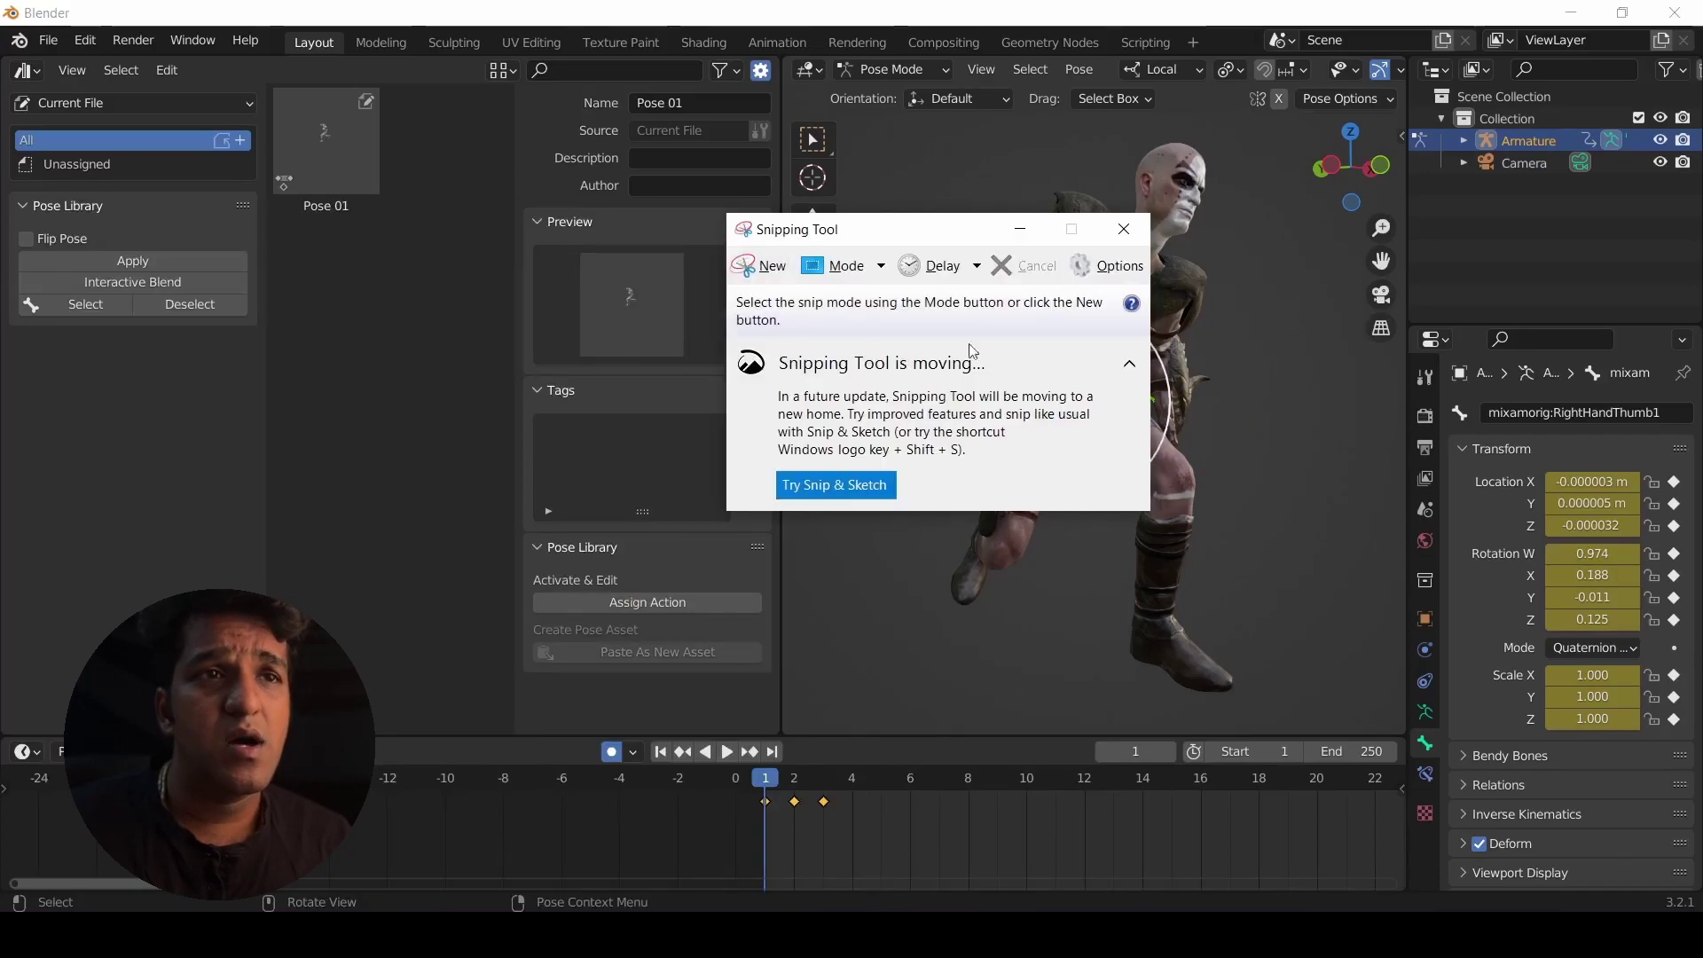
click(761, 266)
drag(855, 126, 1284, 739)
Save the snip as the PNG file Pose 01 in a new Thumbnails folder inside the Asset Library folder.
click(766, 43)
click(818, 91)
double_click(985, 217)
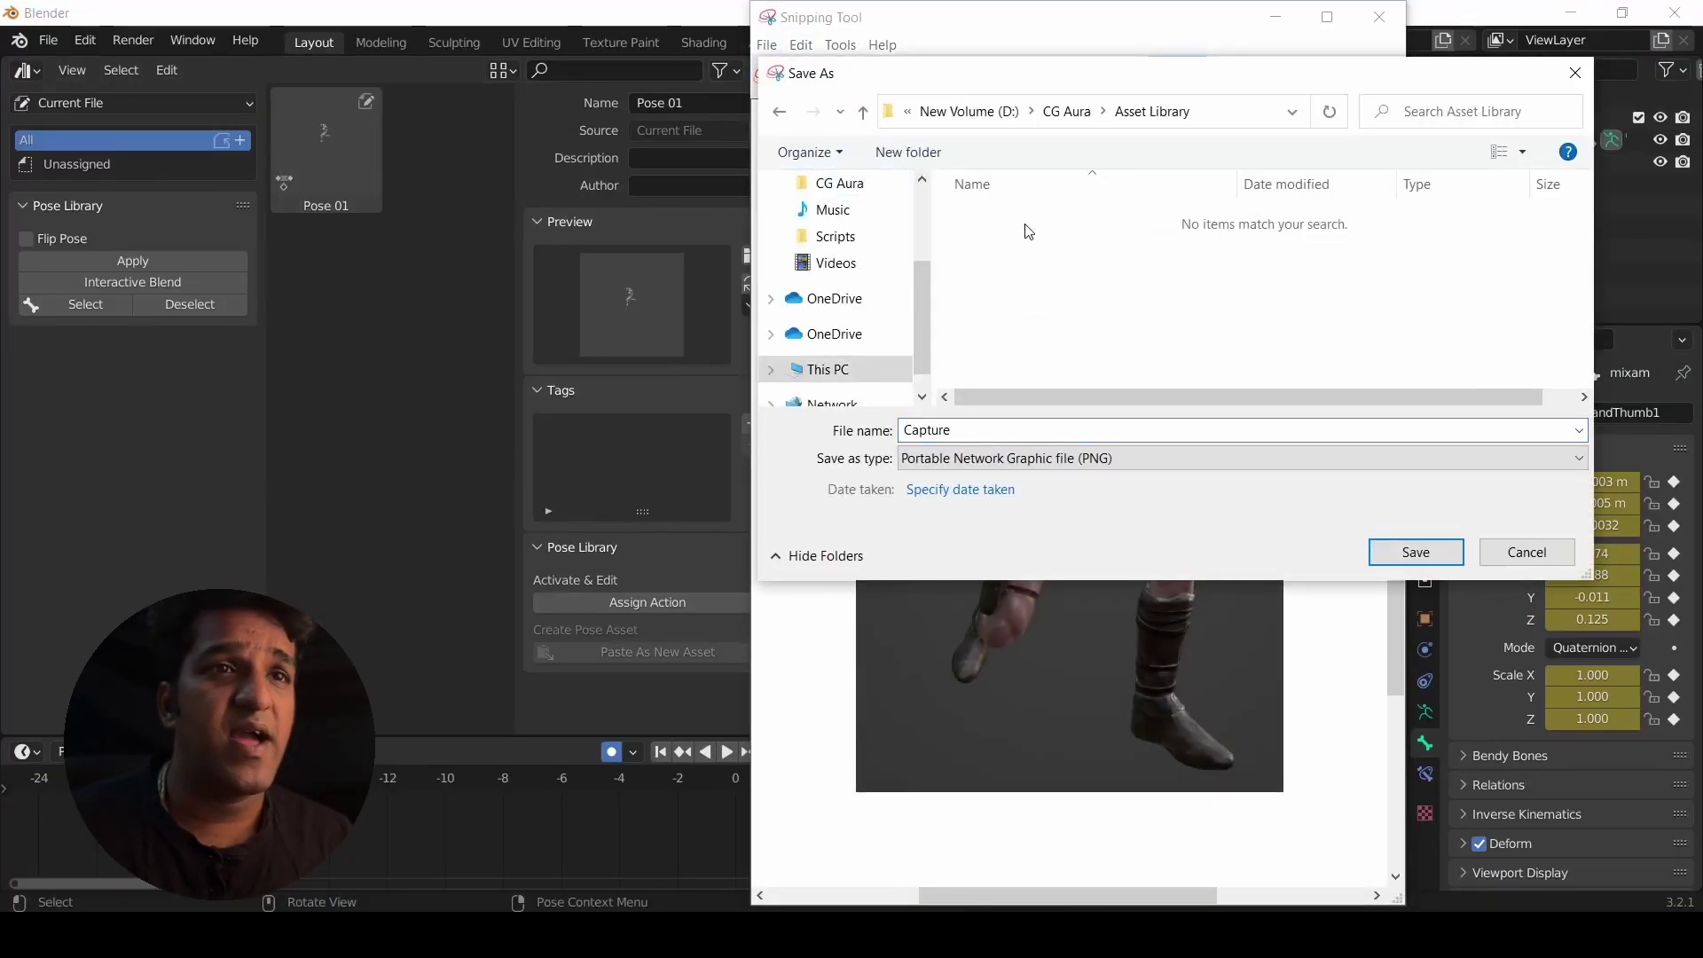
click(908, 152)
text(Thumbnails)
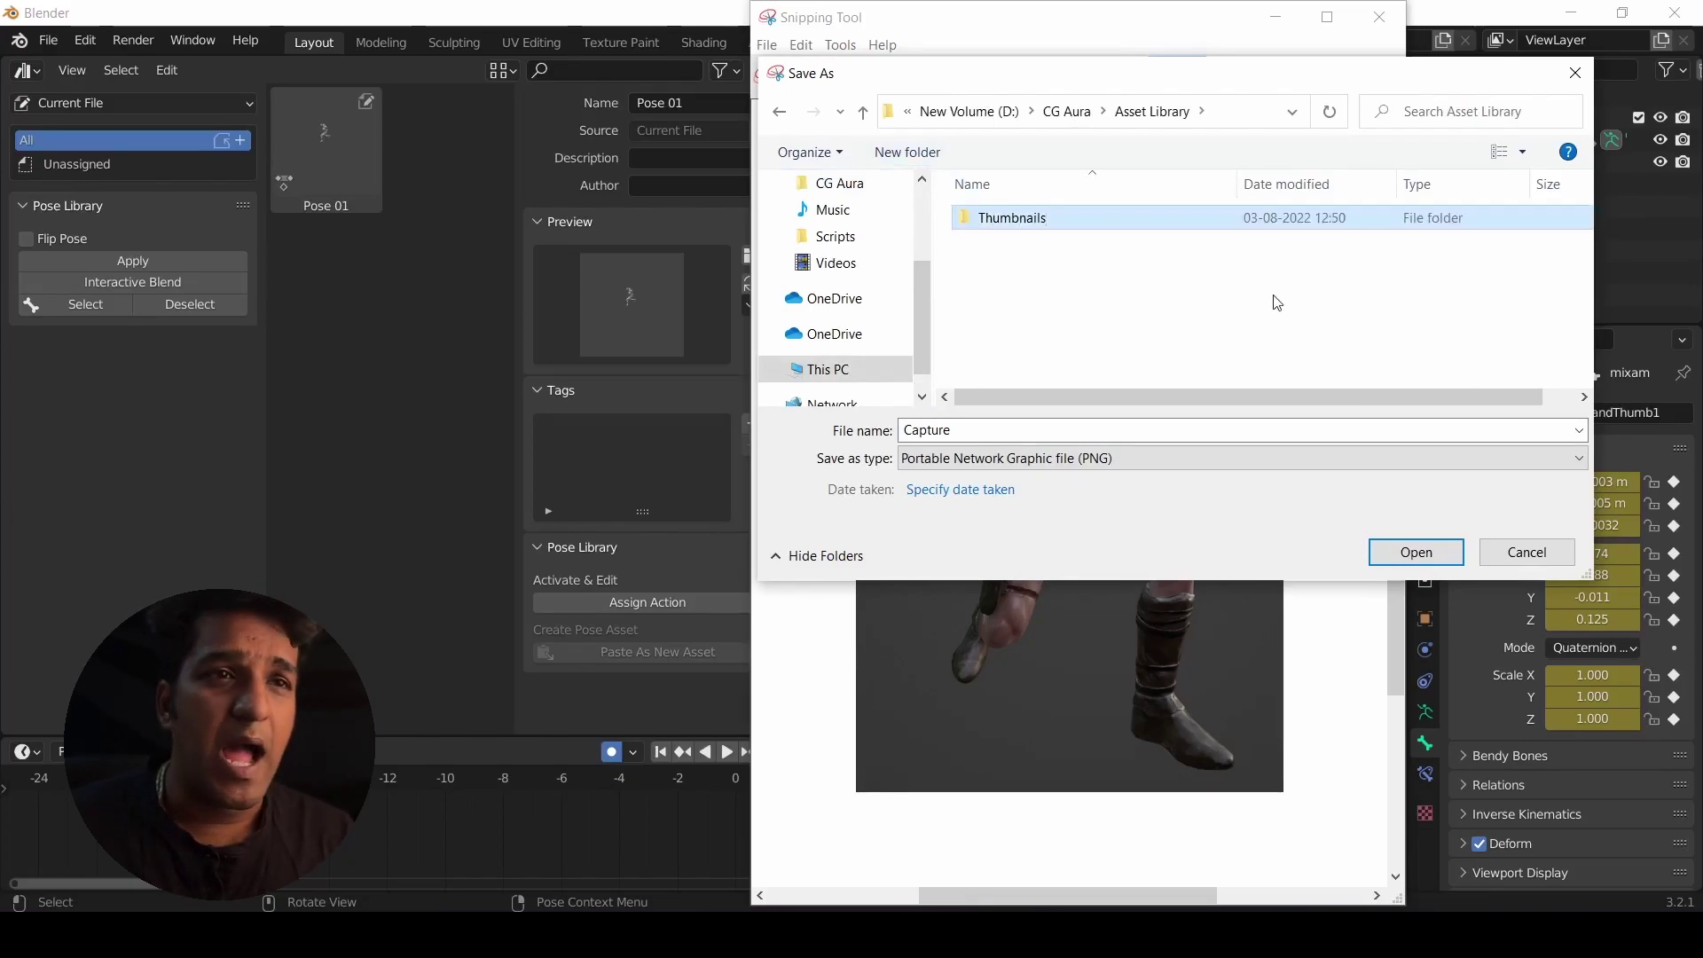
key(Return)
key(Return)
click(983, 429)
text(Pose 01)
key(Return)
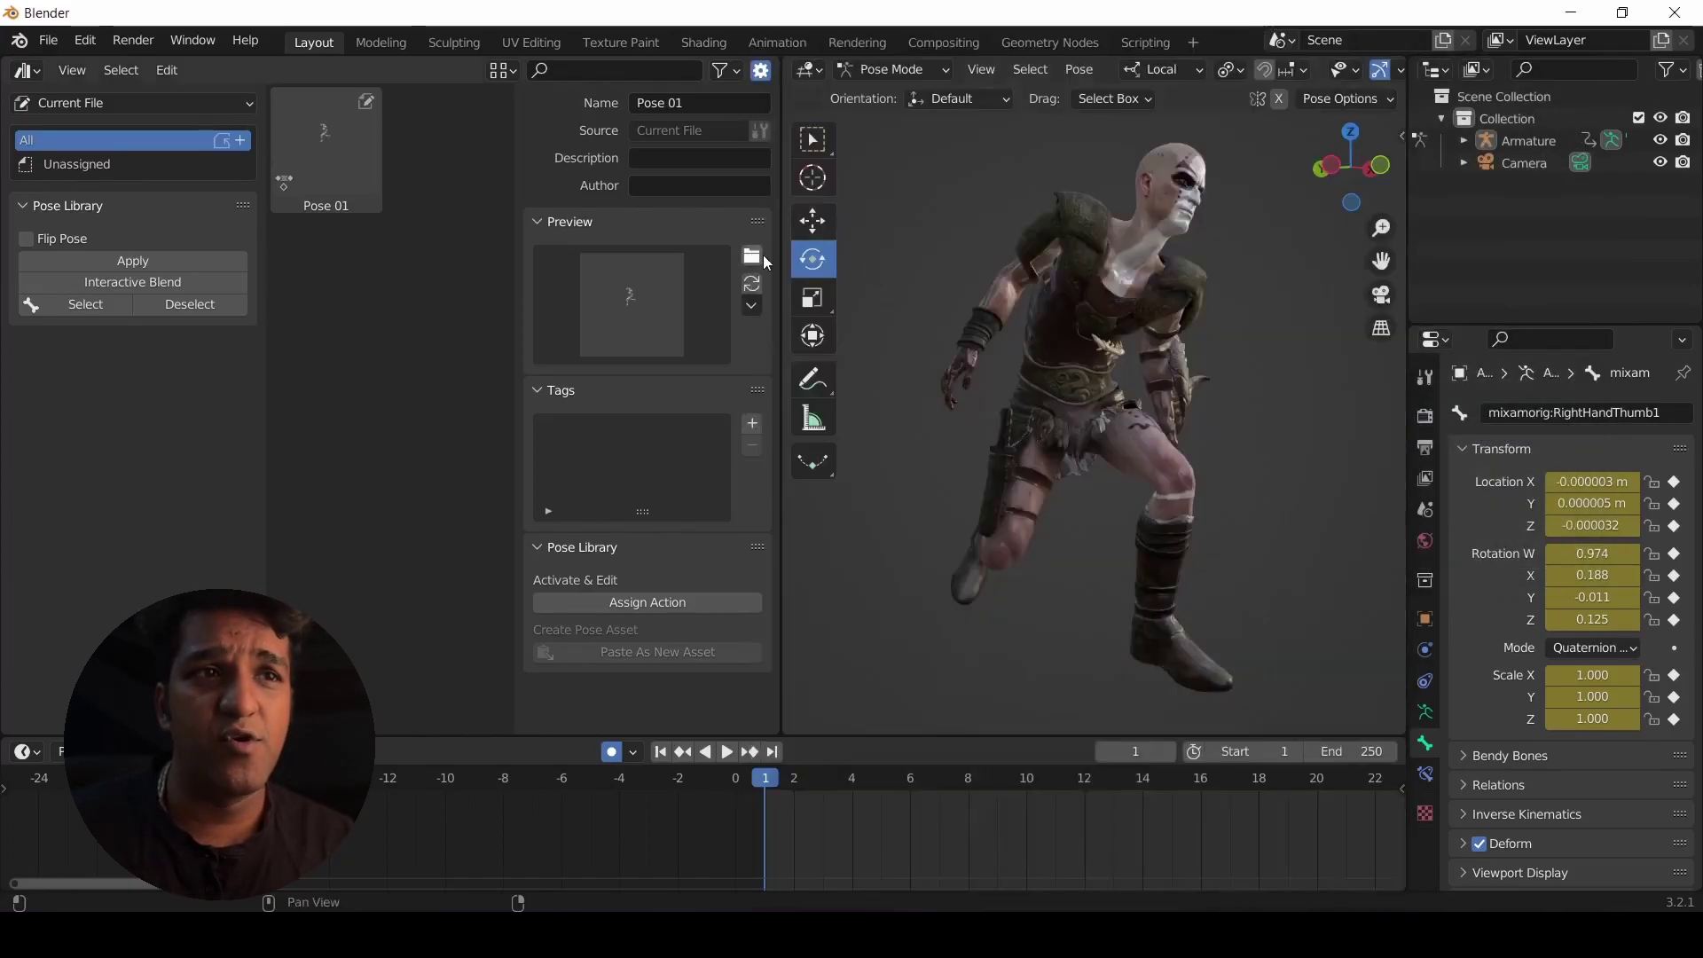
Load the saved image from the Thumbnails folder as the custom preview of the Pose 01 asset.
click(748, 257)
click(374, 681)
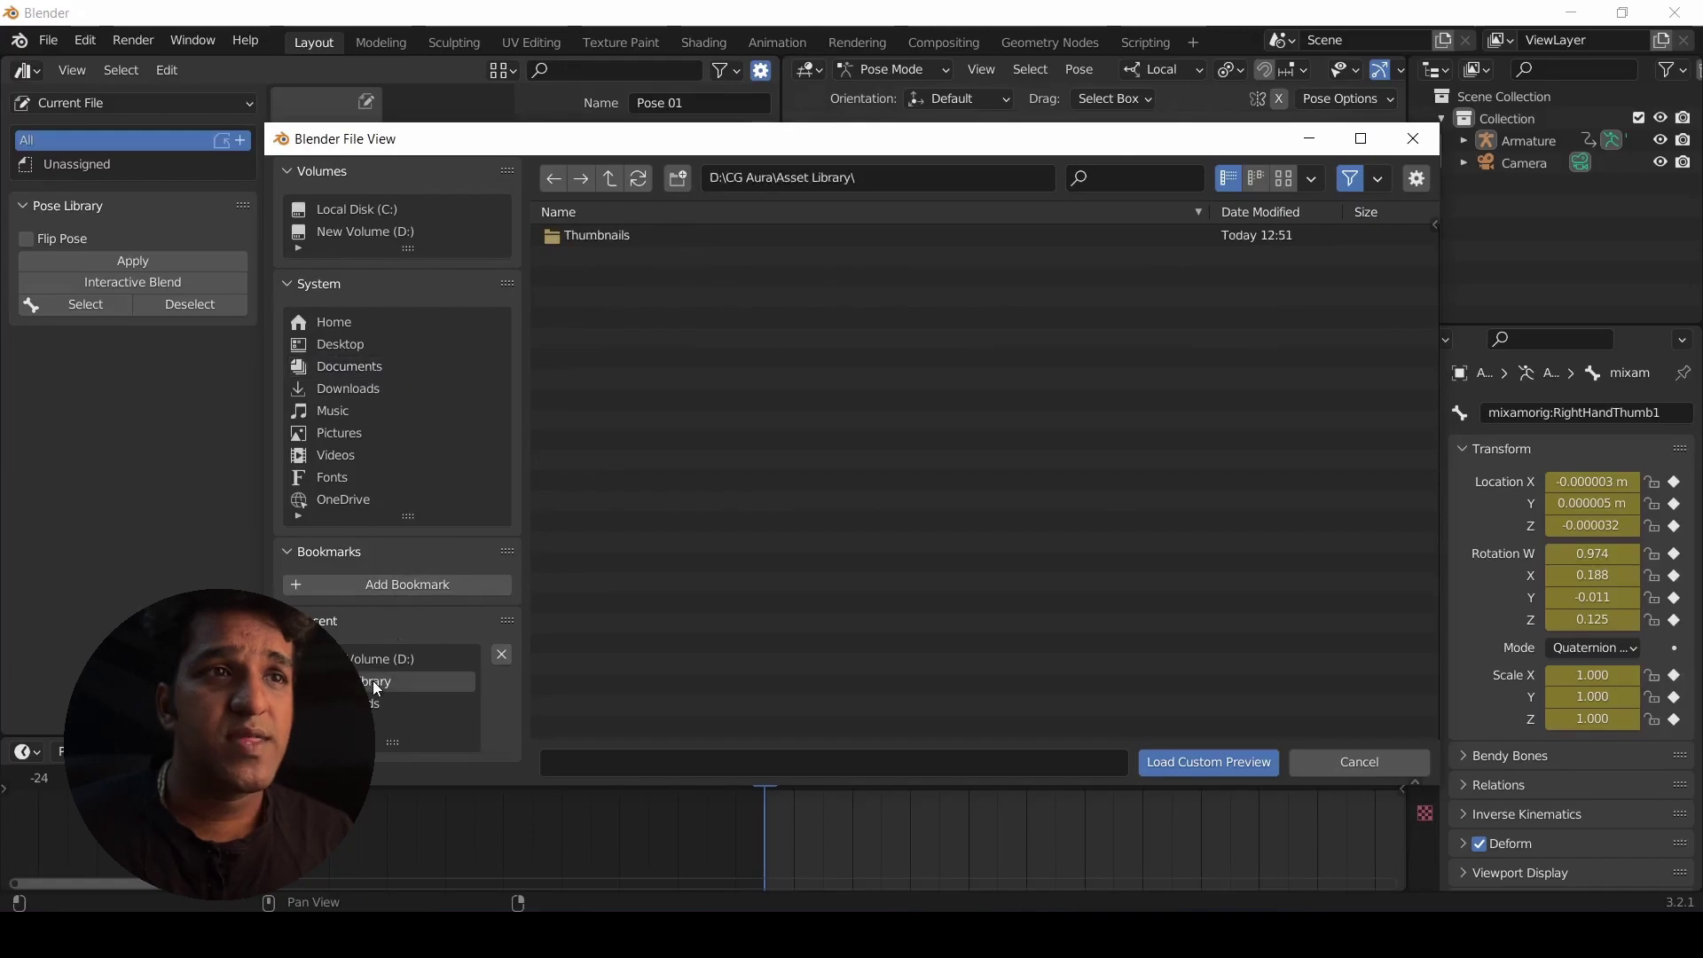
click(612, 236)
double_click(612, 236)
double_click(612, 236)
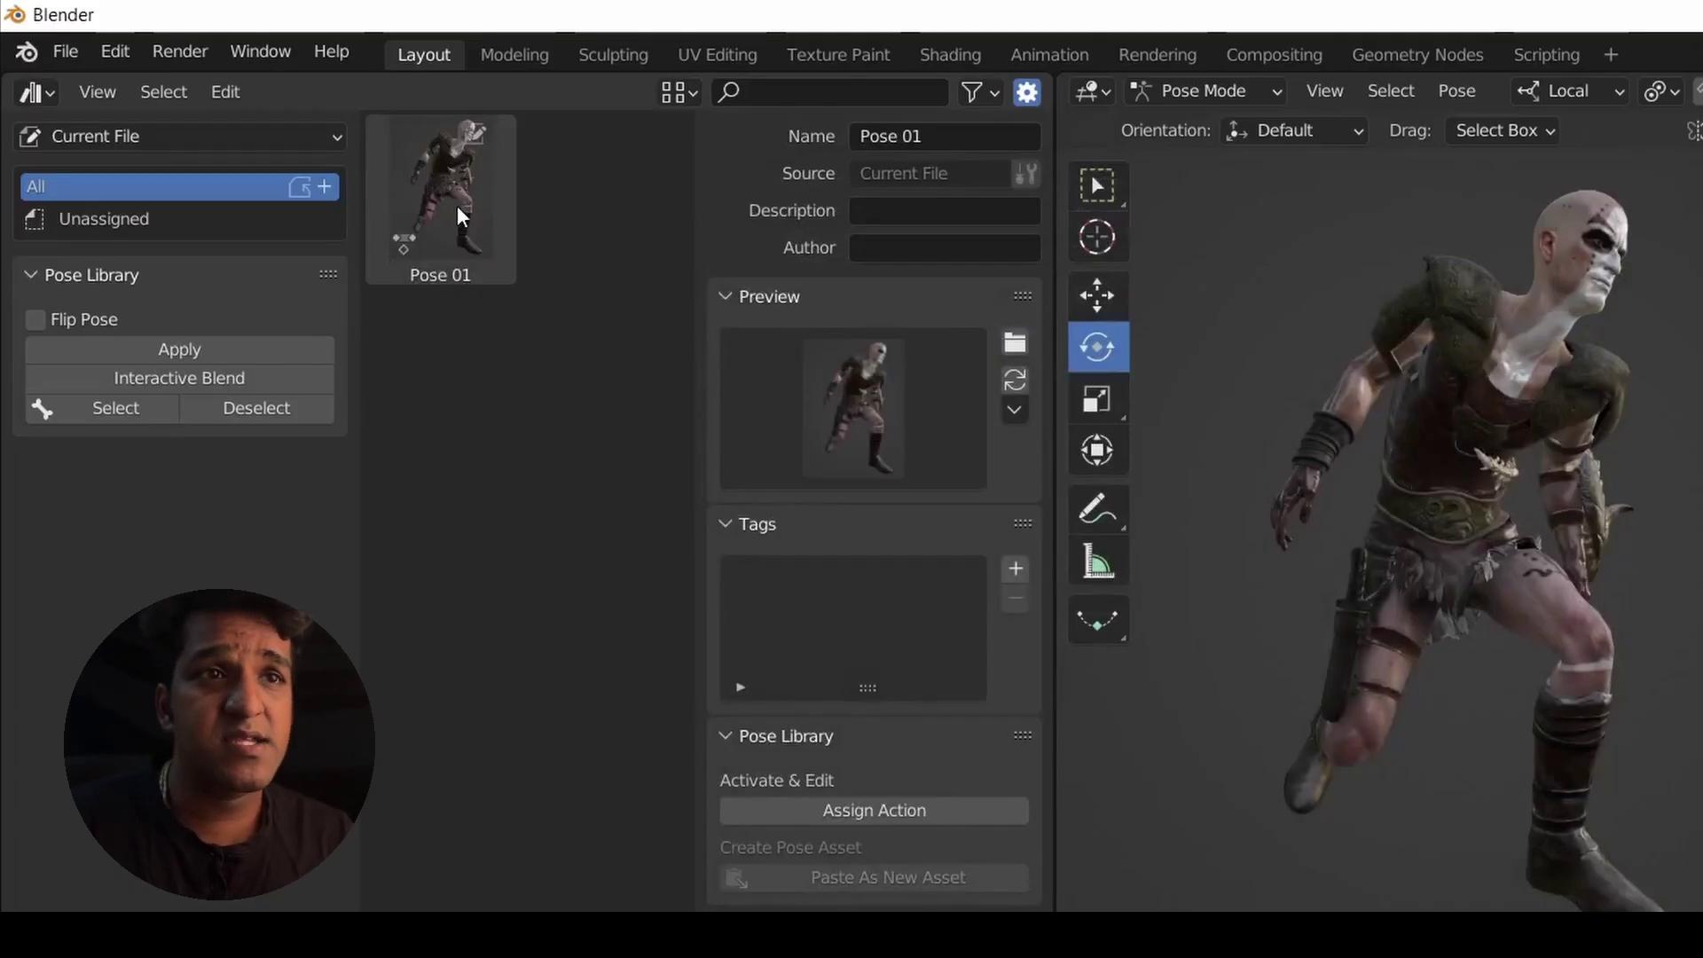
Examine the Description and Author fields of the Pose 01 asset and the Asset Browser's search field.
click(911, 250)
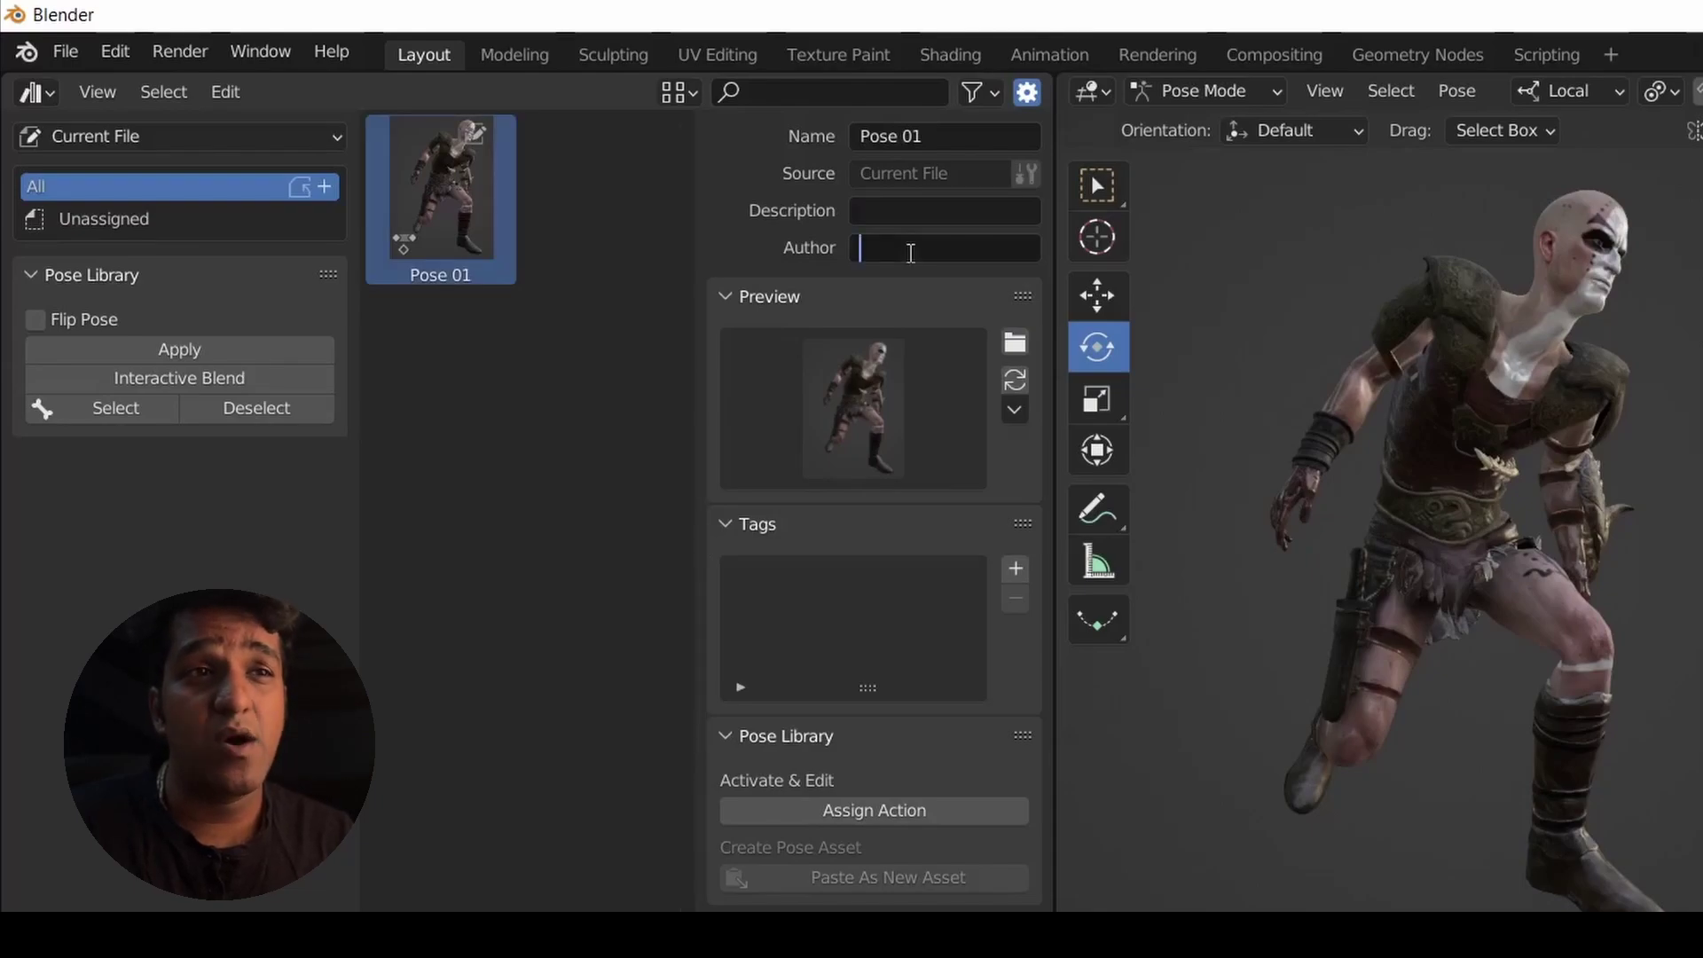
click(783, 233)
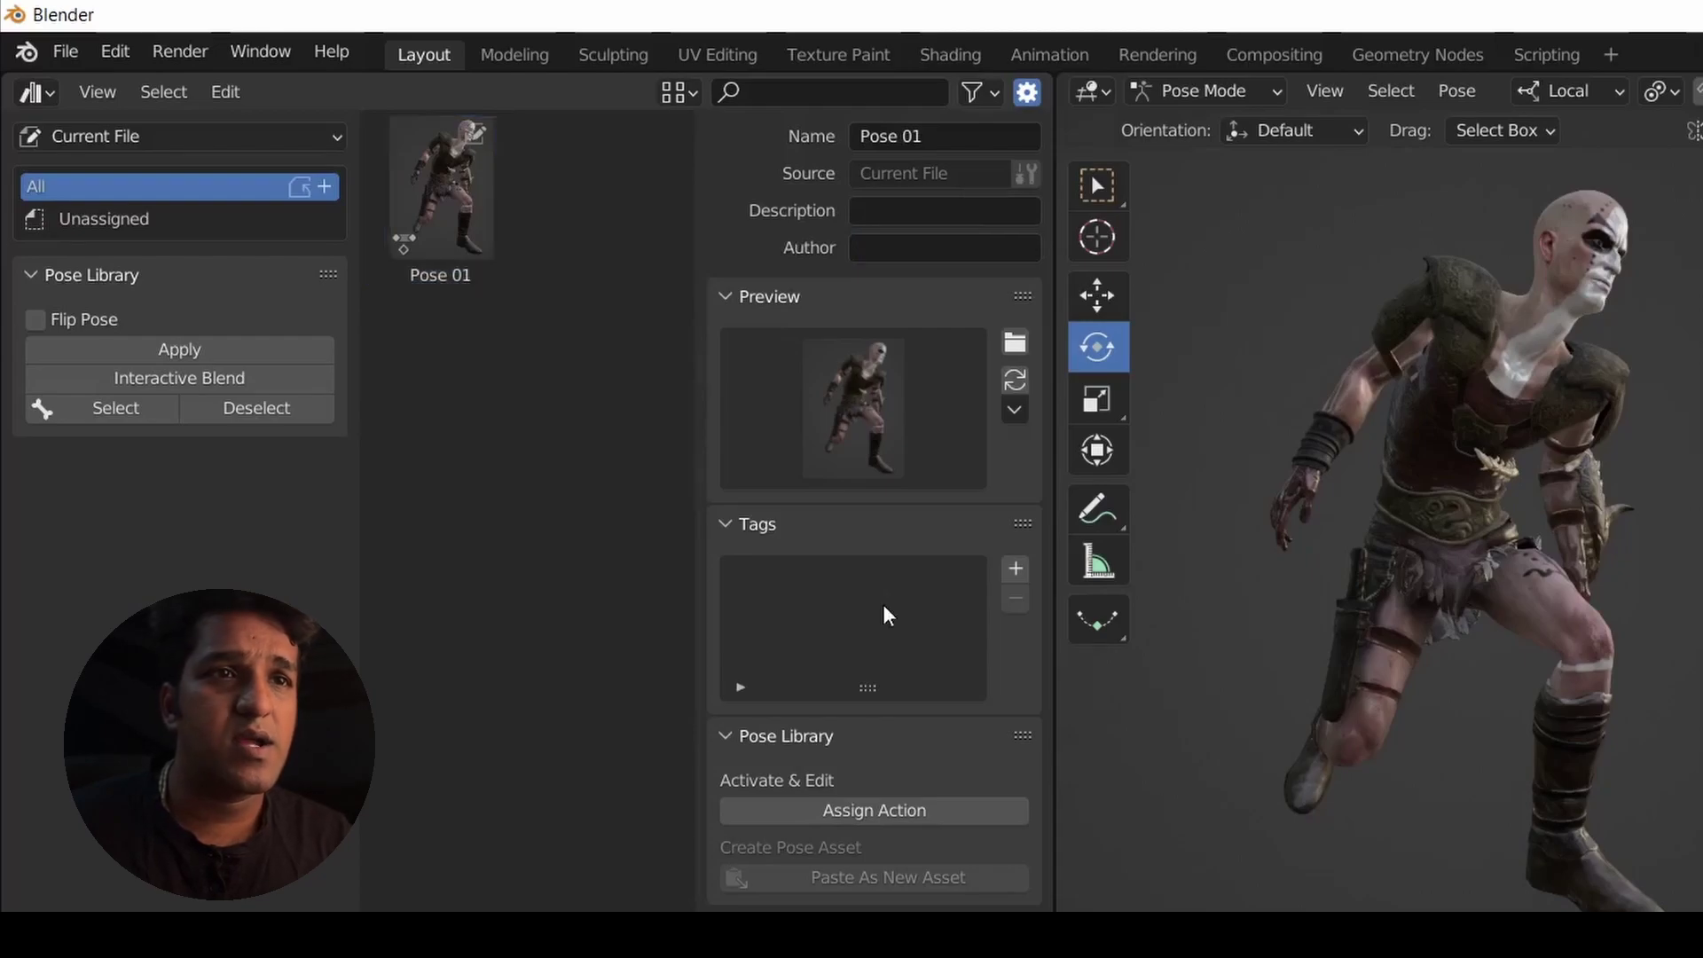
click(445, 166)
click(910, 211)
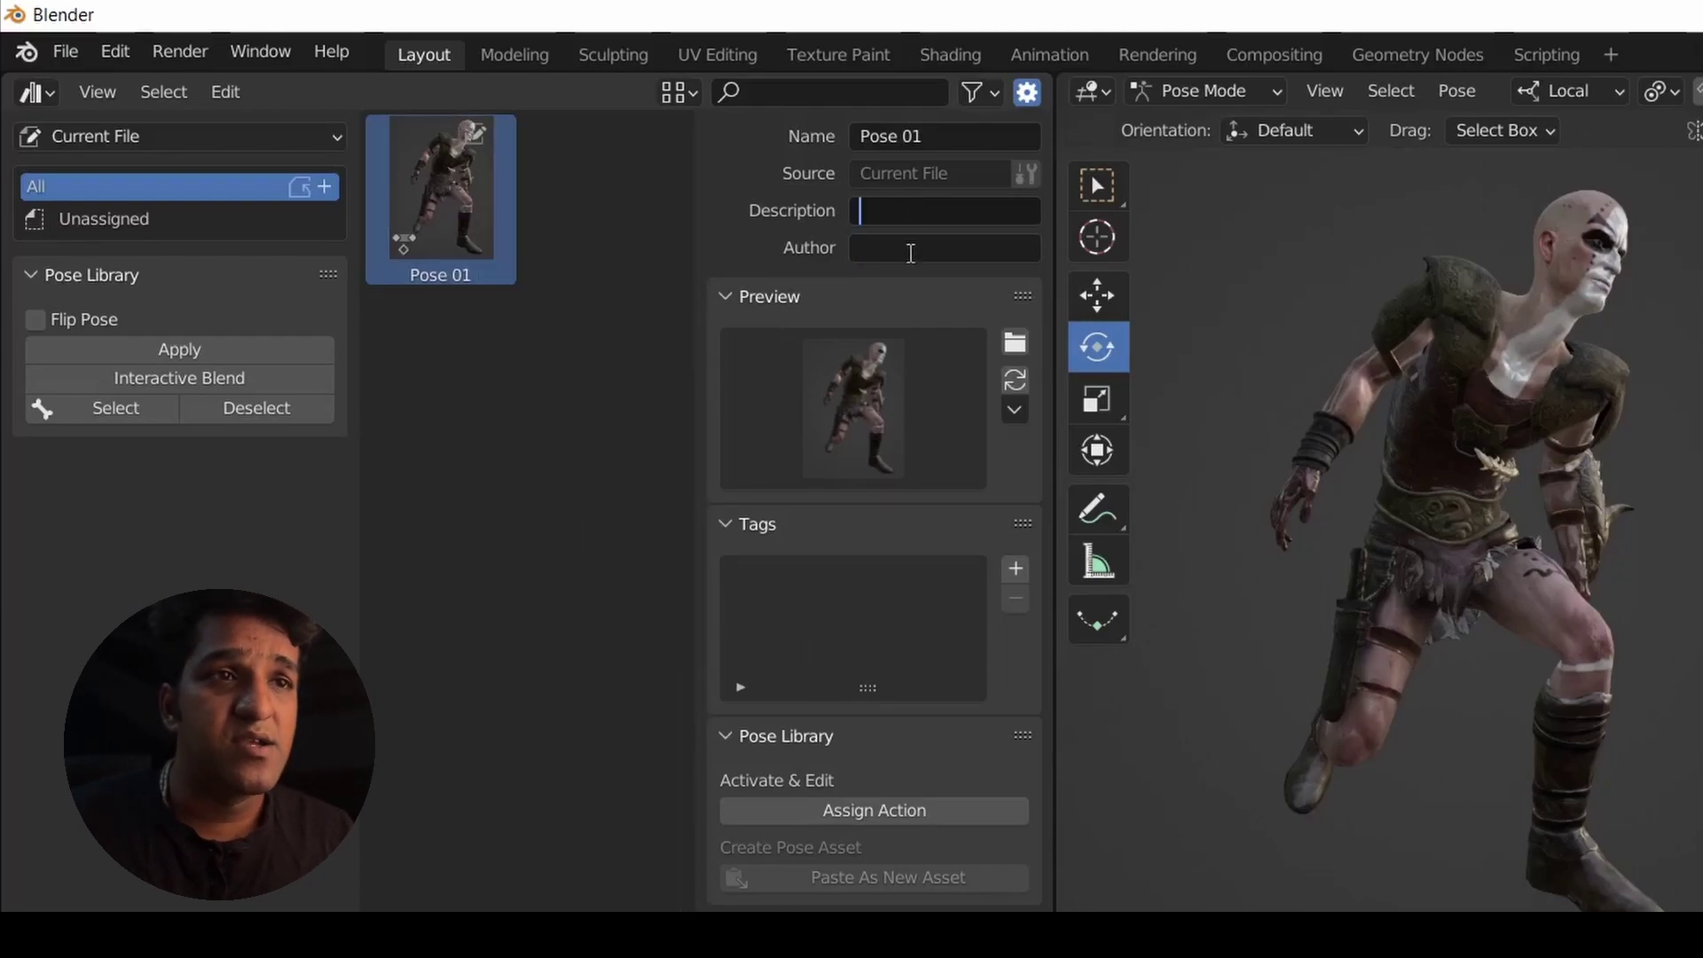
click(910, 252)
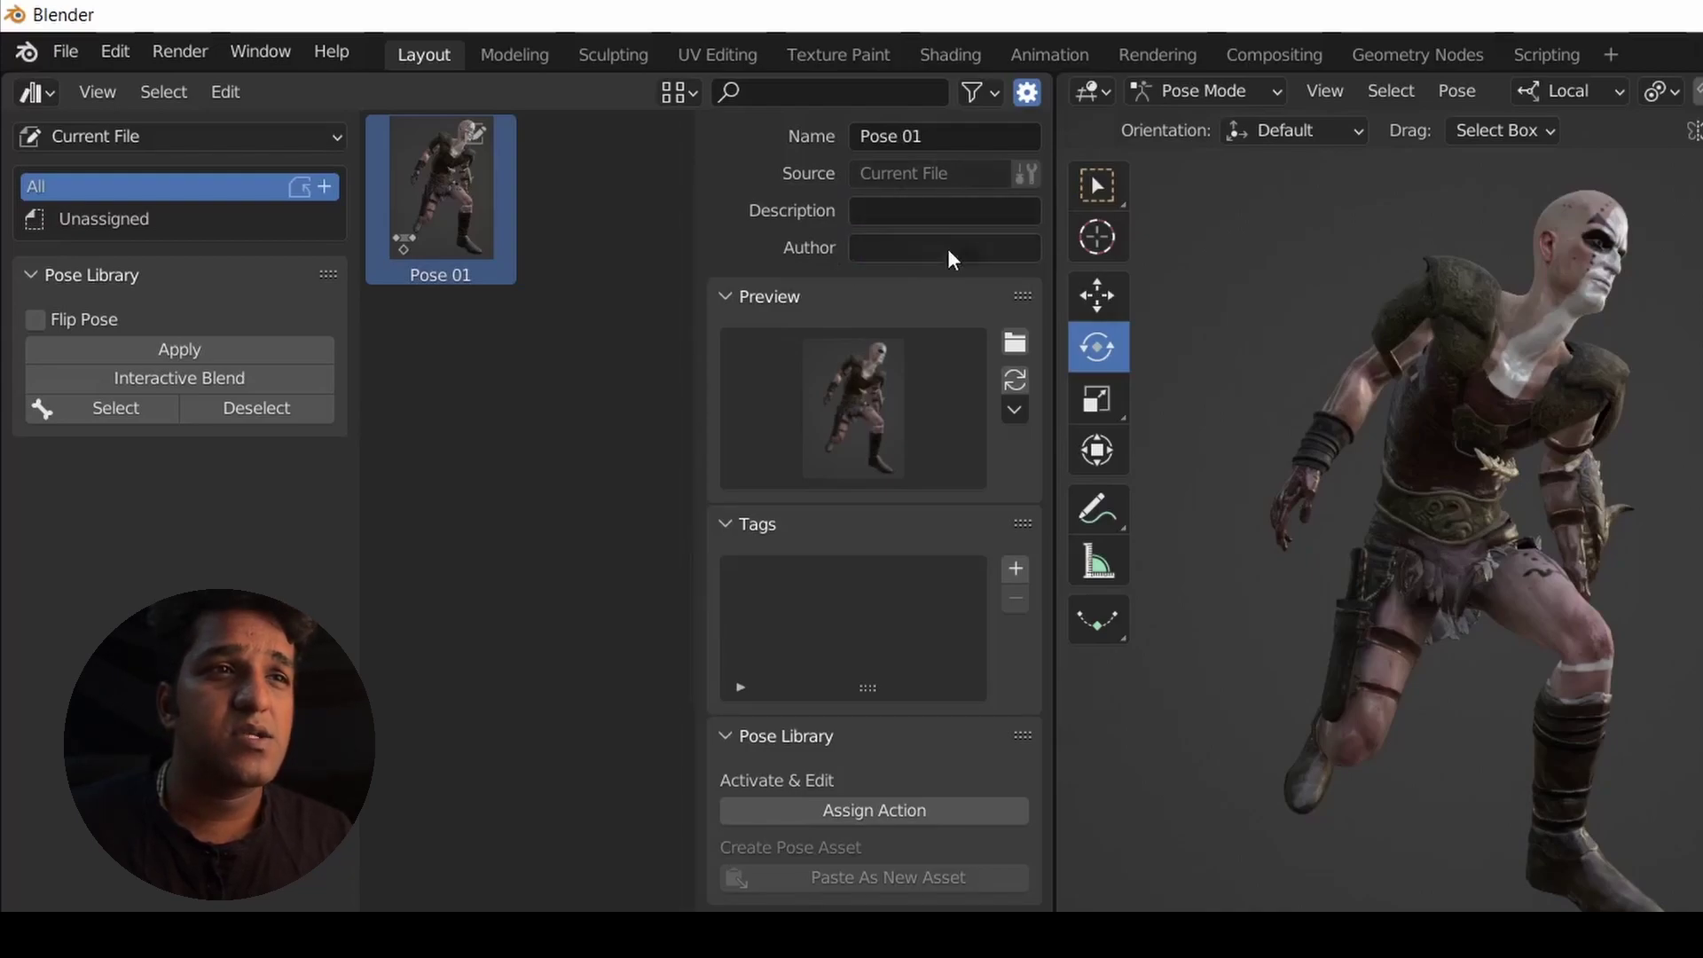
click(775, 87)
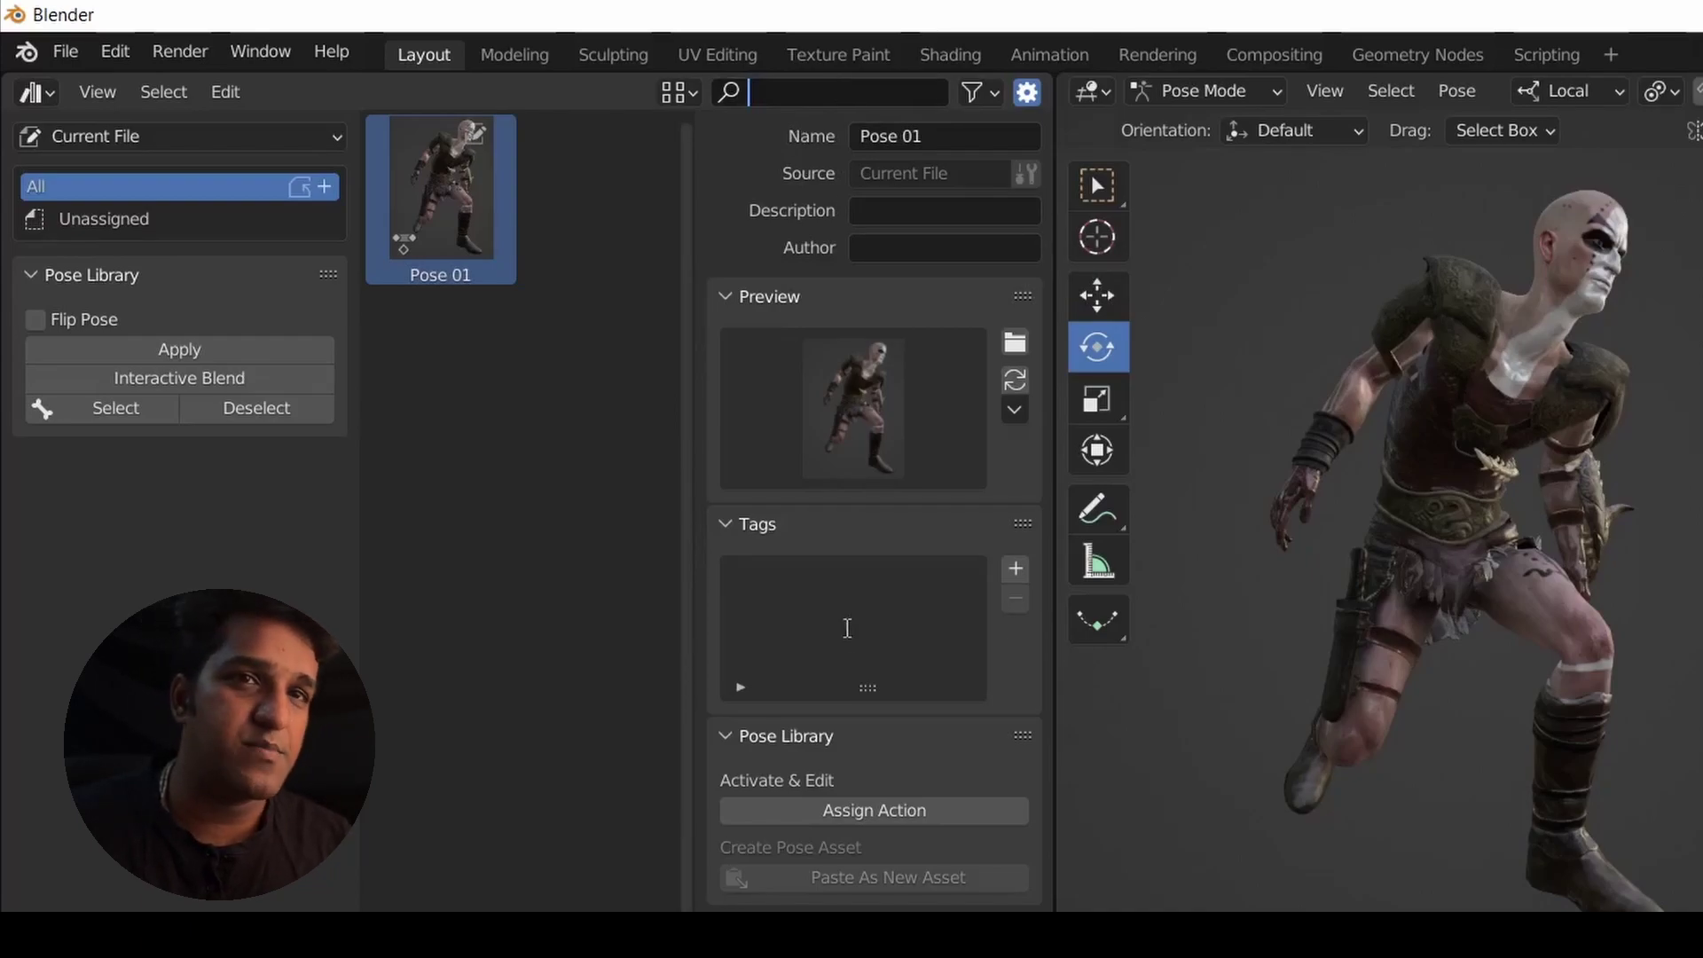
Add a tag to the Pose 01 asset and name it pos.
click(1016, 567)
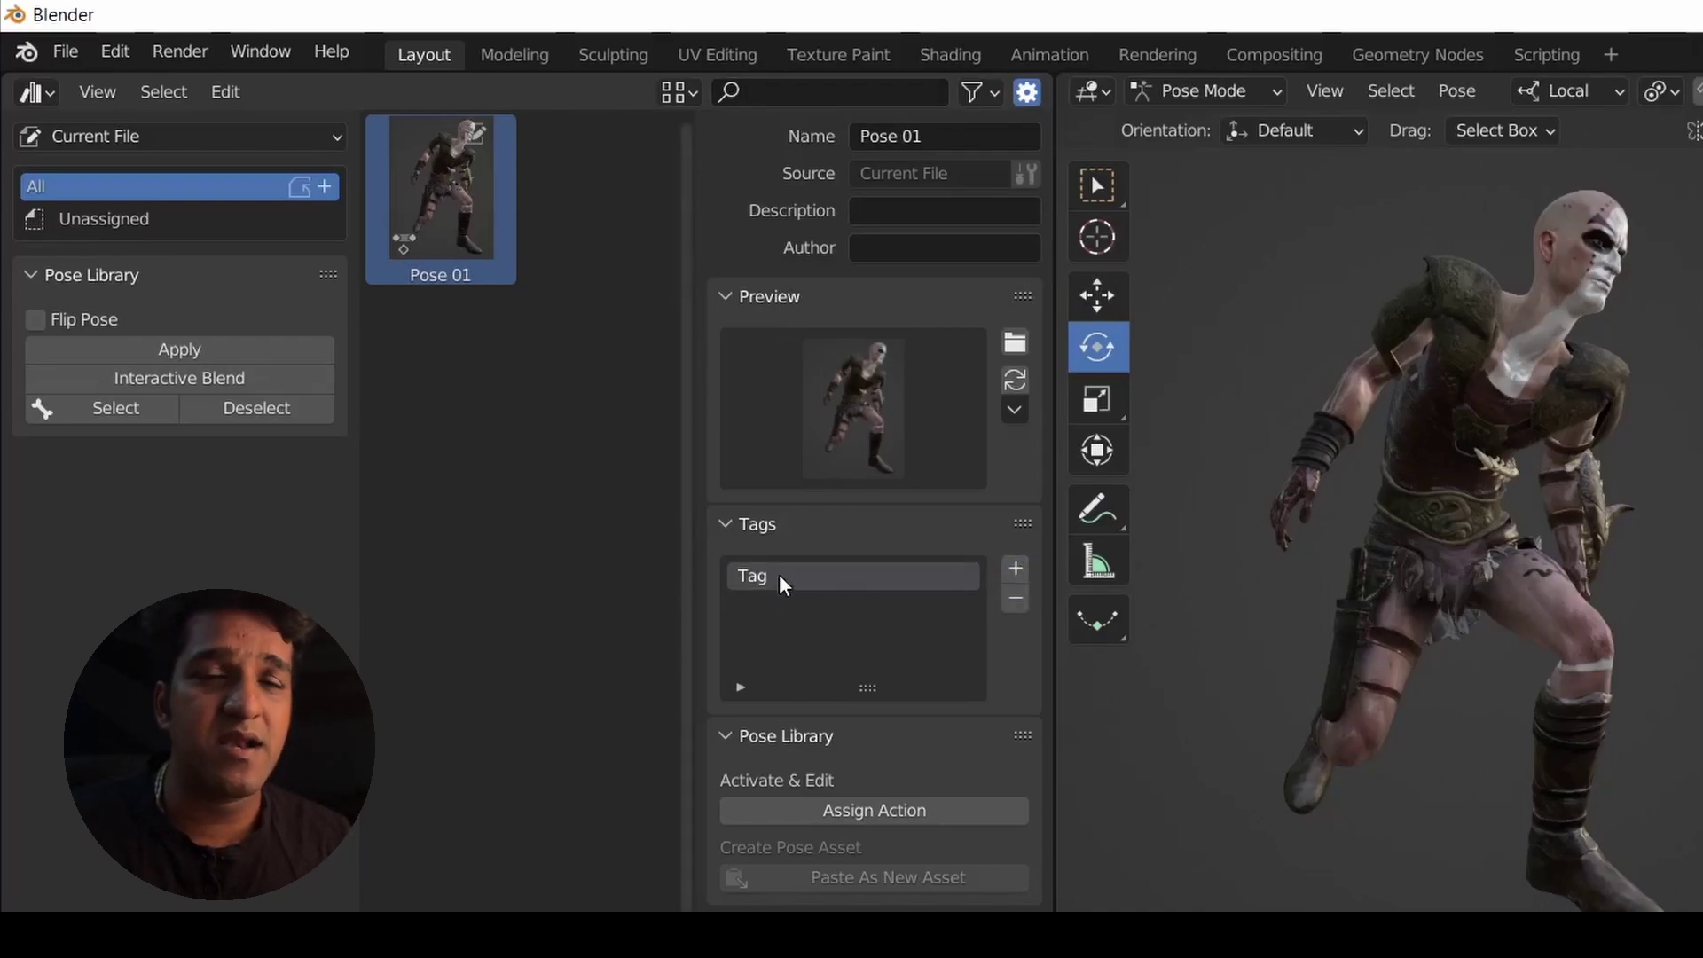
text(pos)
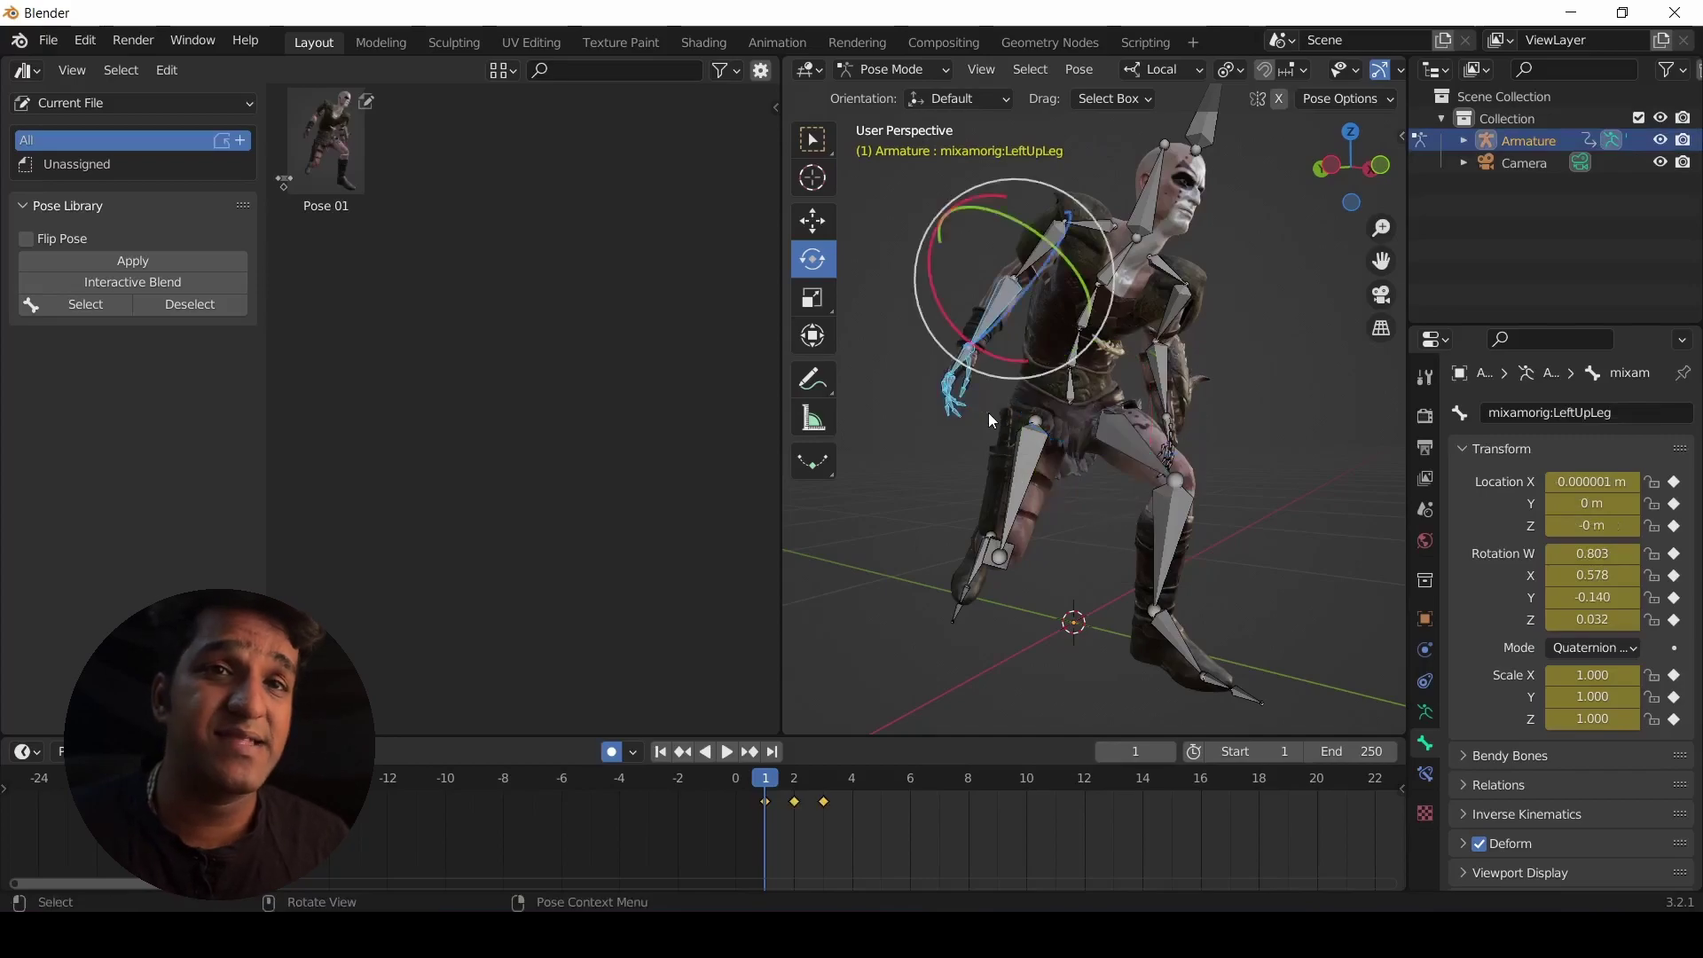
Create a pose asset from only the selected finger bones of the character's right hand on frame 1.
key(KP_Decimal)
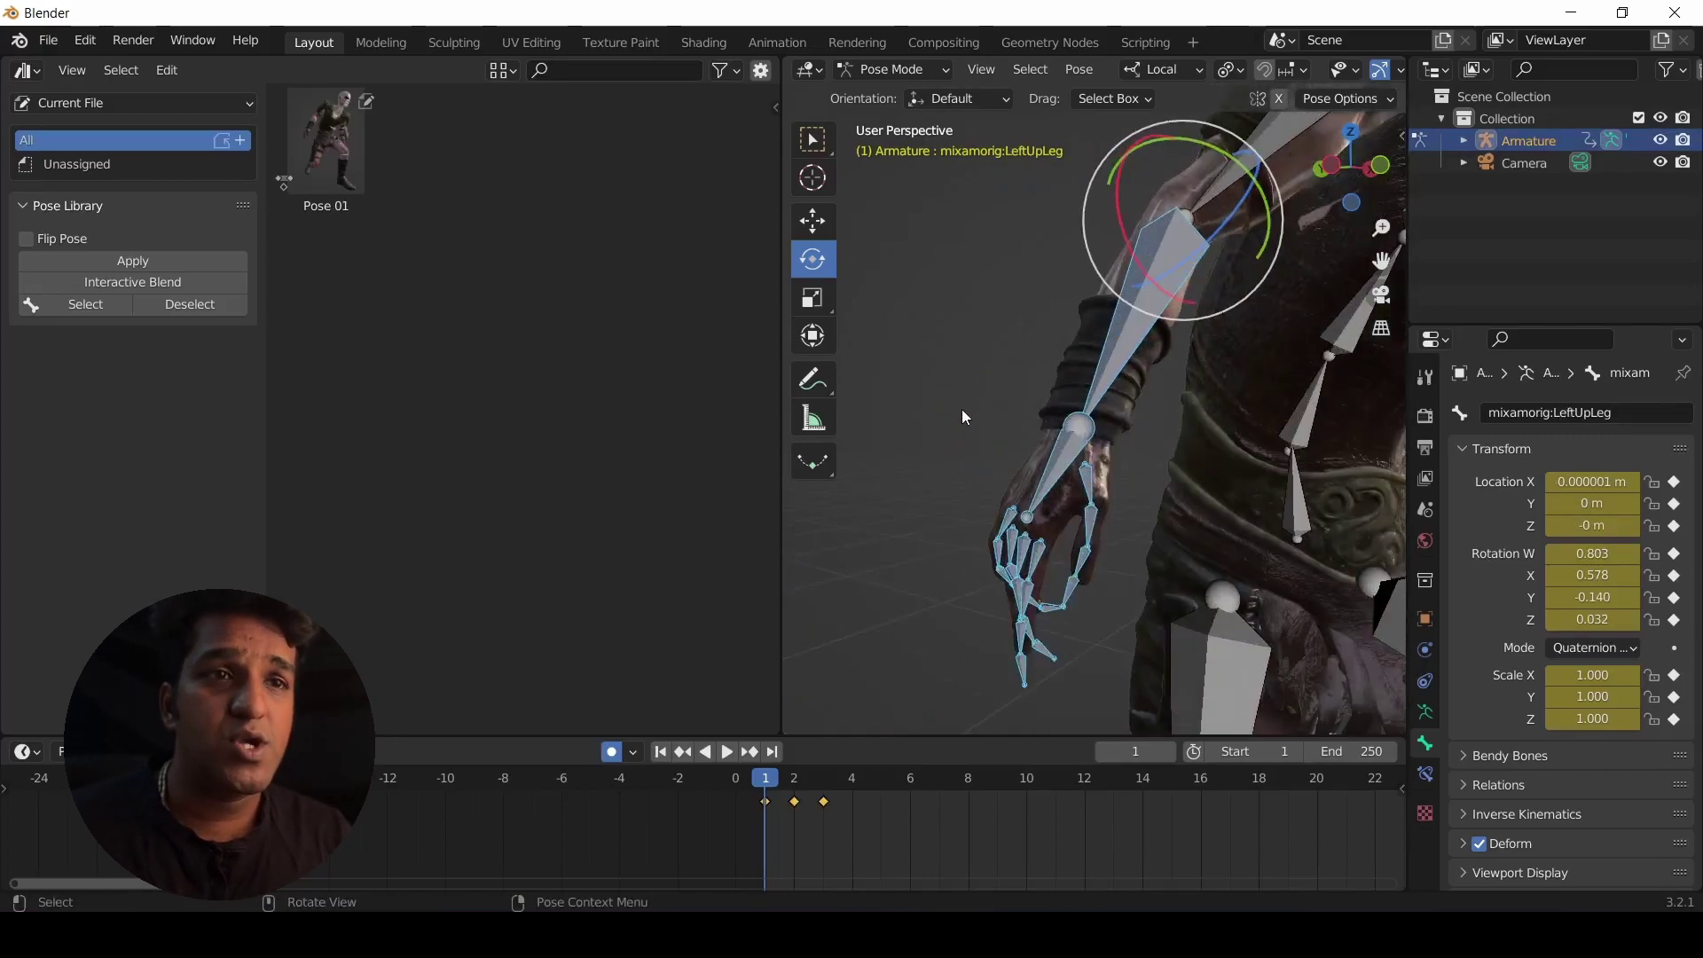
ctrl+drag(958, 277, 1233, 340)
ctrl+drag(907, 348, 1063, 529)
mouse_move(1083, 668)
middle_down()
mouse_move(1227, 641)
mouse_move(1079, 583)
mouse_move(1087, 604)
mouse_move(1153, 603)
mouse_move(1082, 614)
mouse_move(1109, 628)
mouse_move(1074, 642)
middle_up()
key(n)
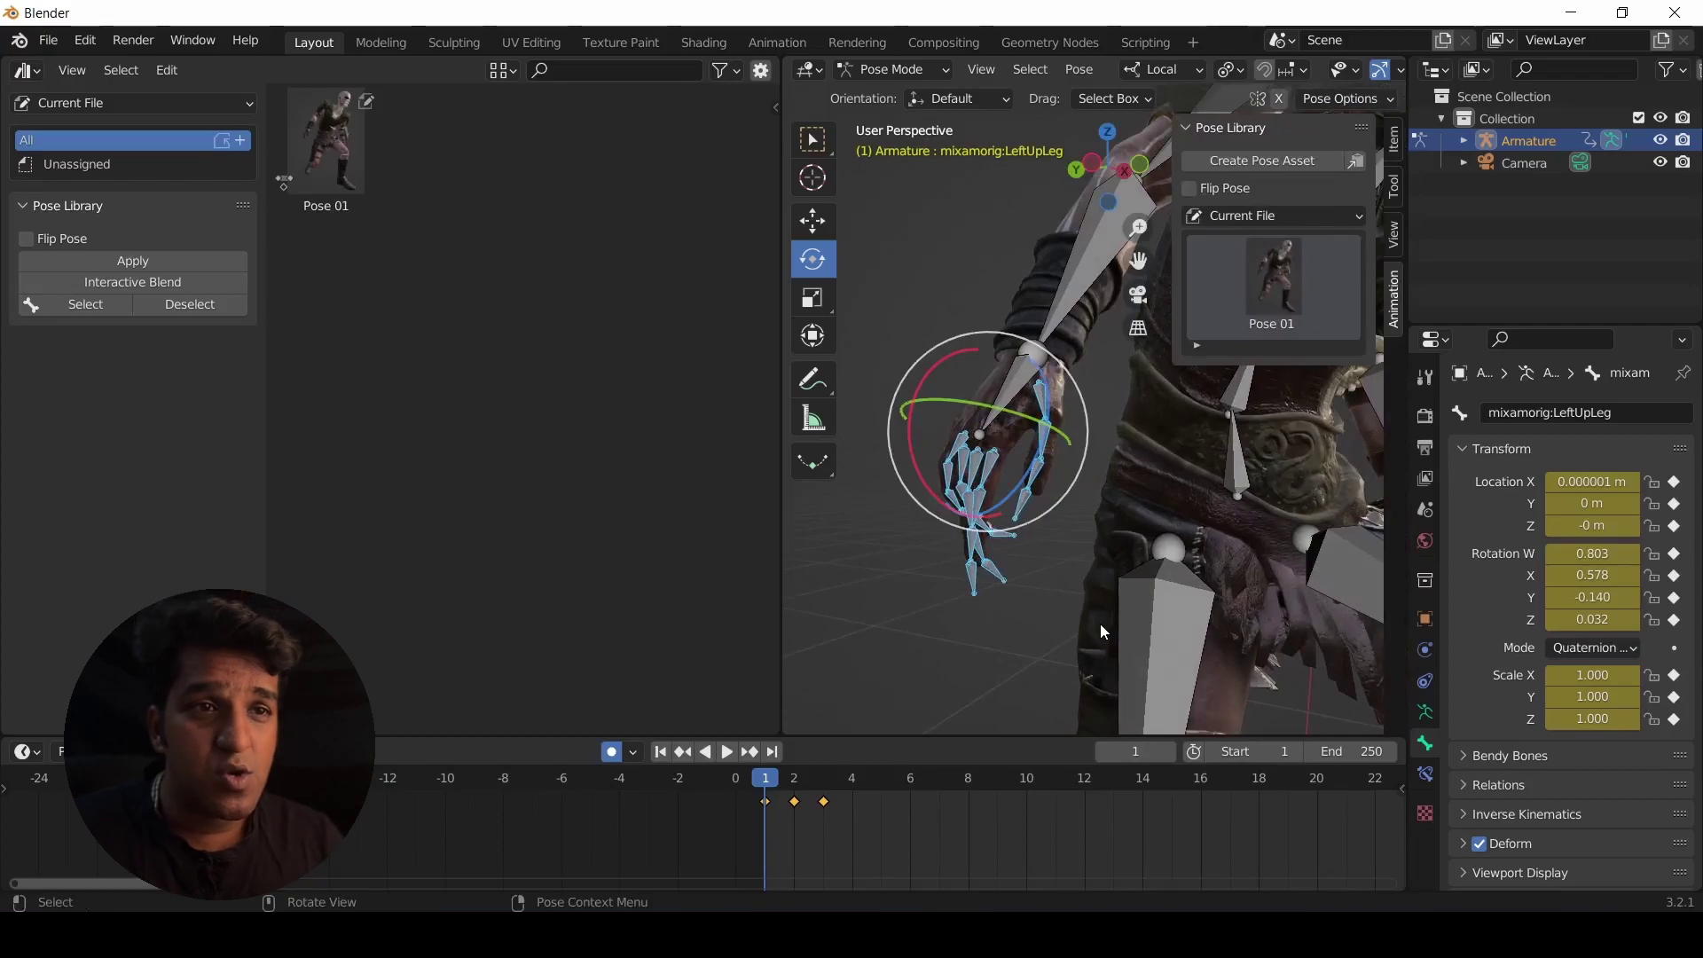
click(1275, 163)
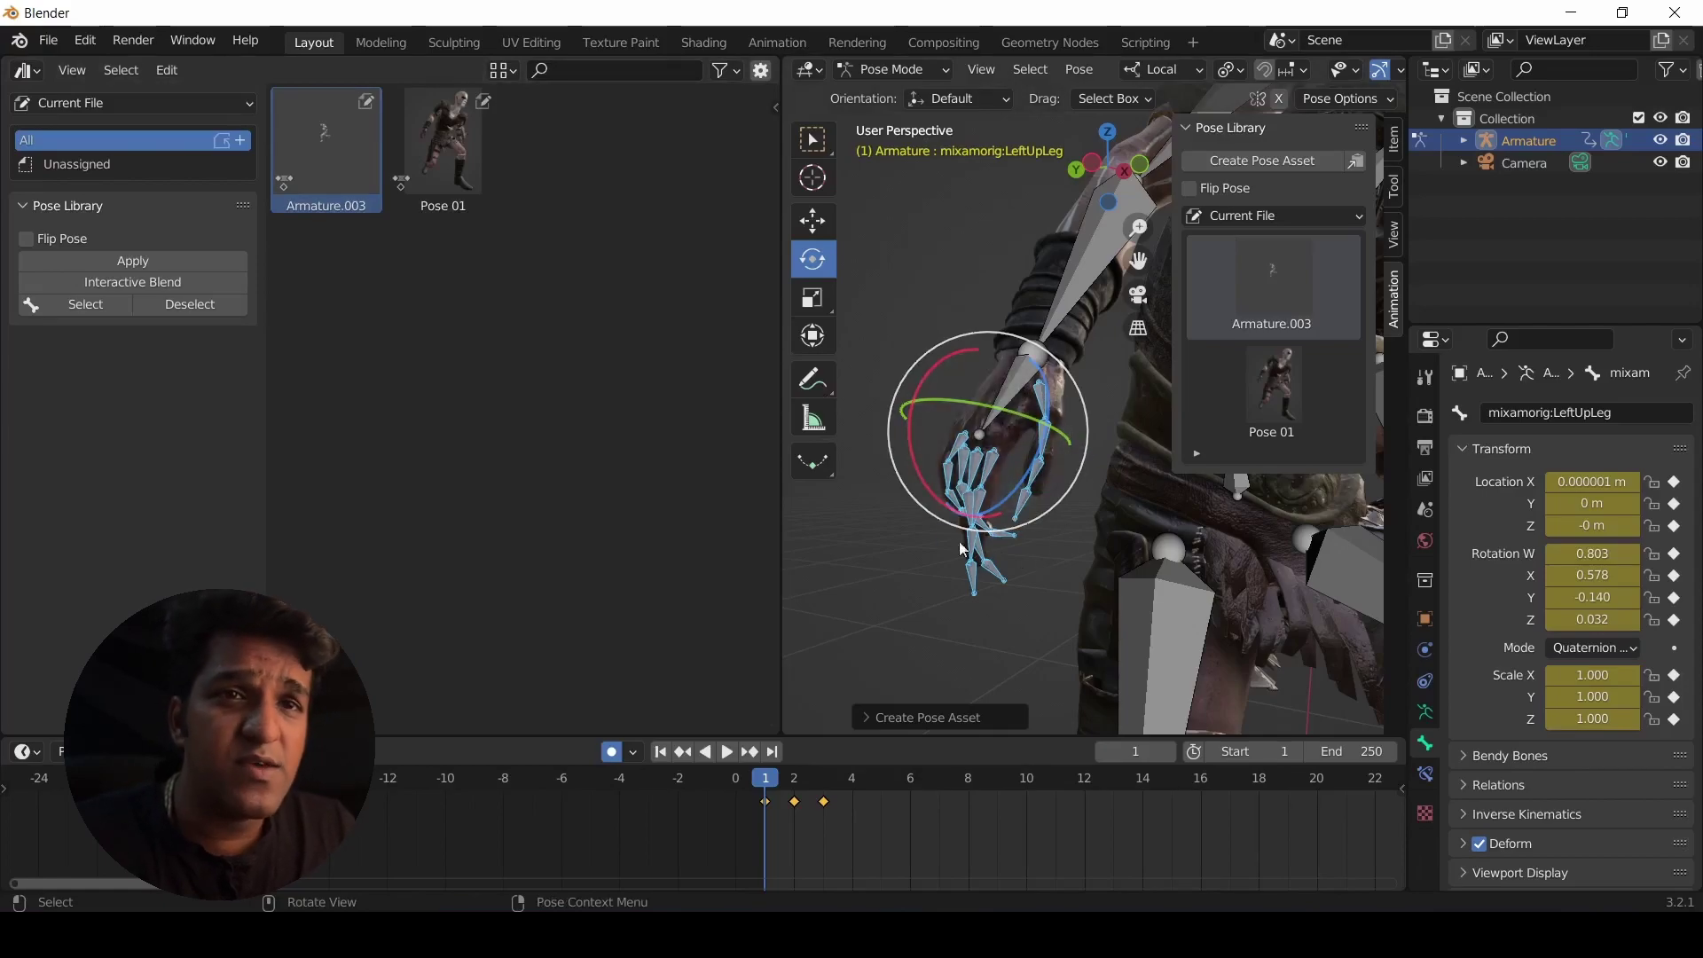
Clear the bone selection and select the bones stored in the Pose 01 asset.
click(394, 208)
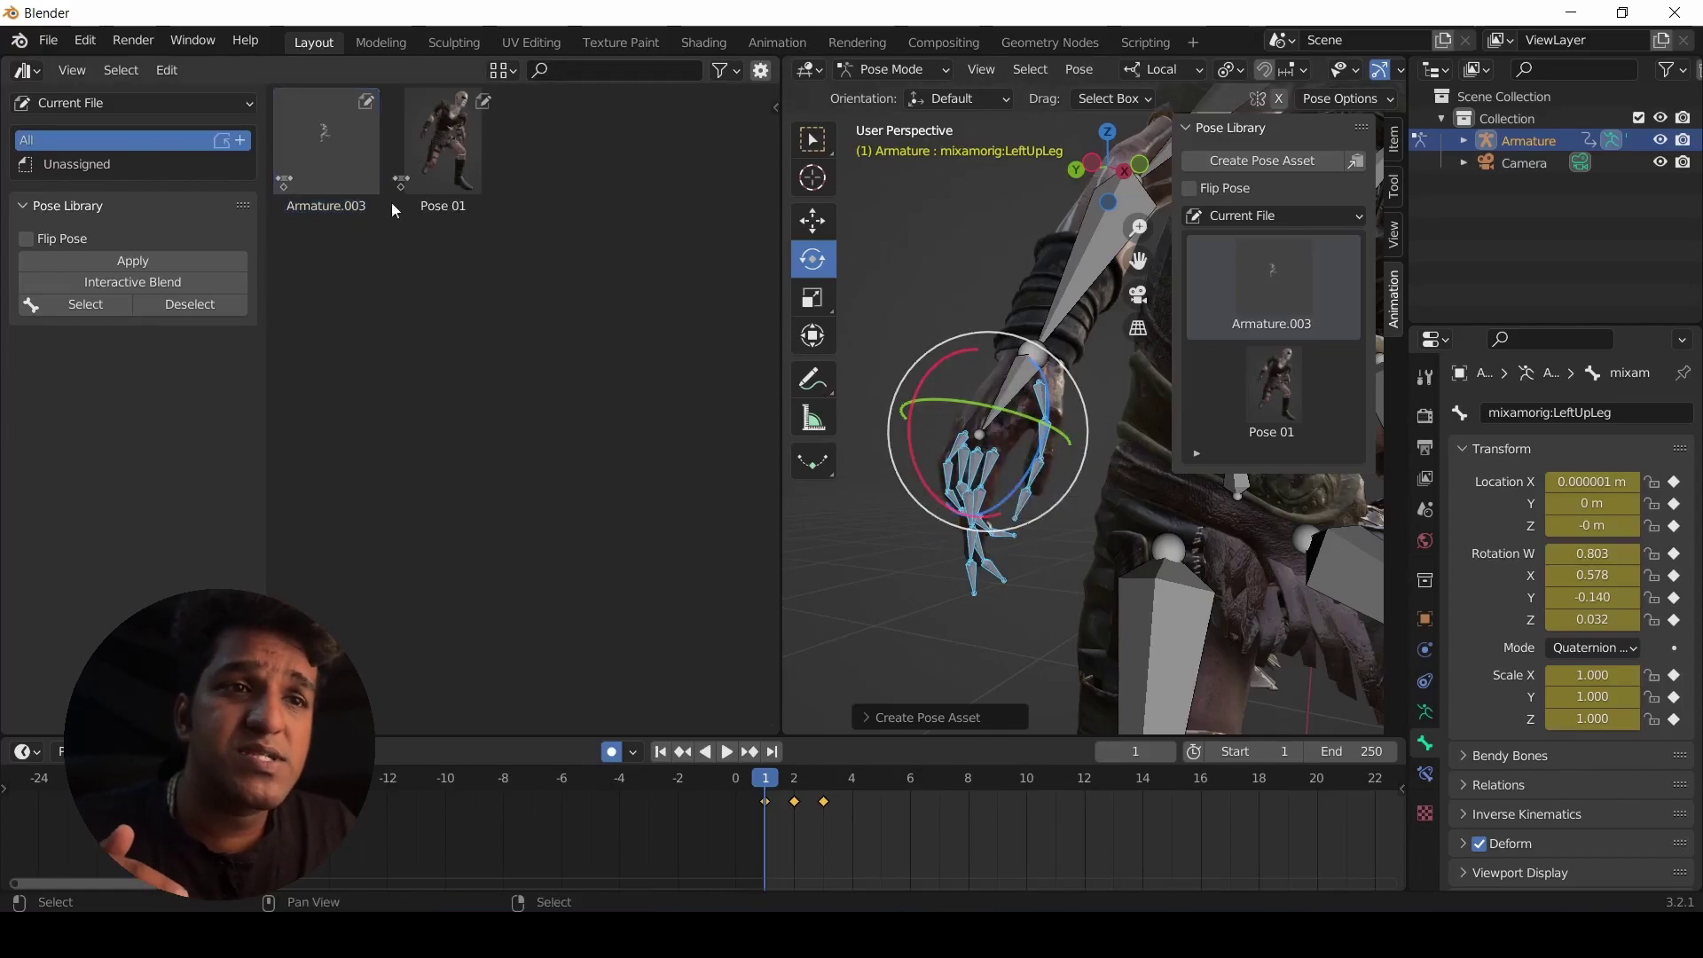
click(453, 174)
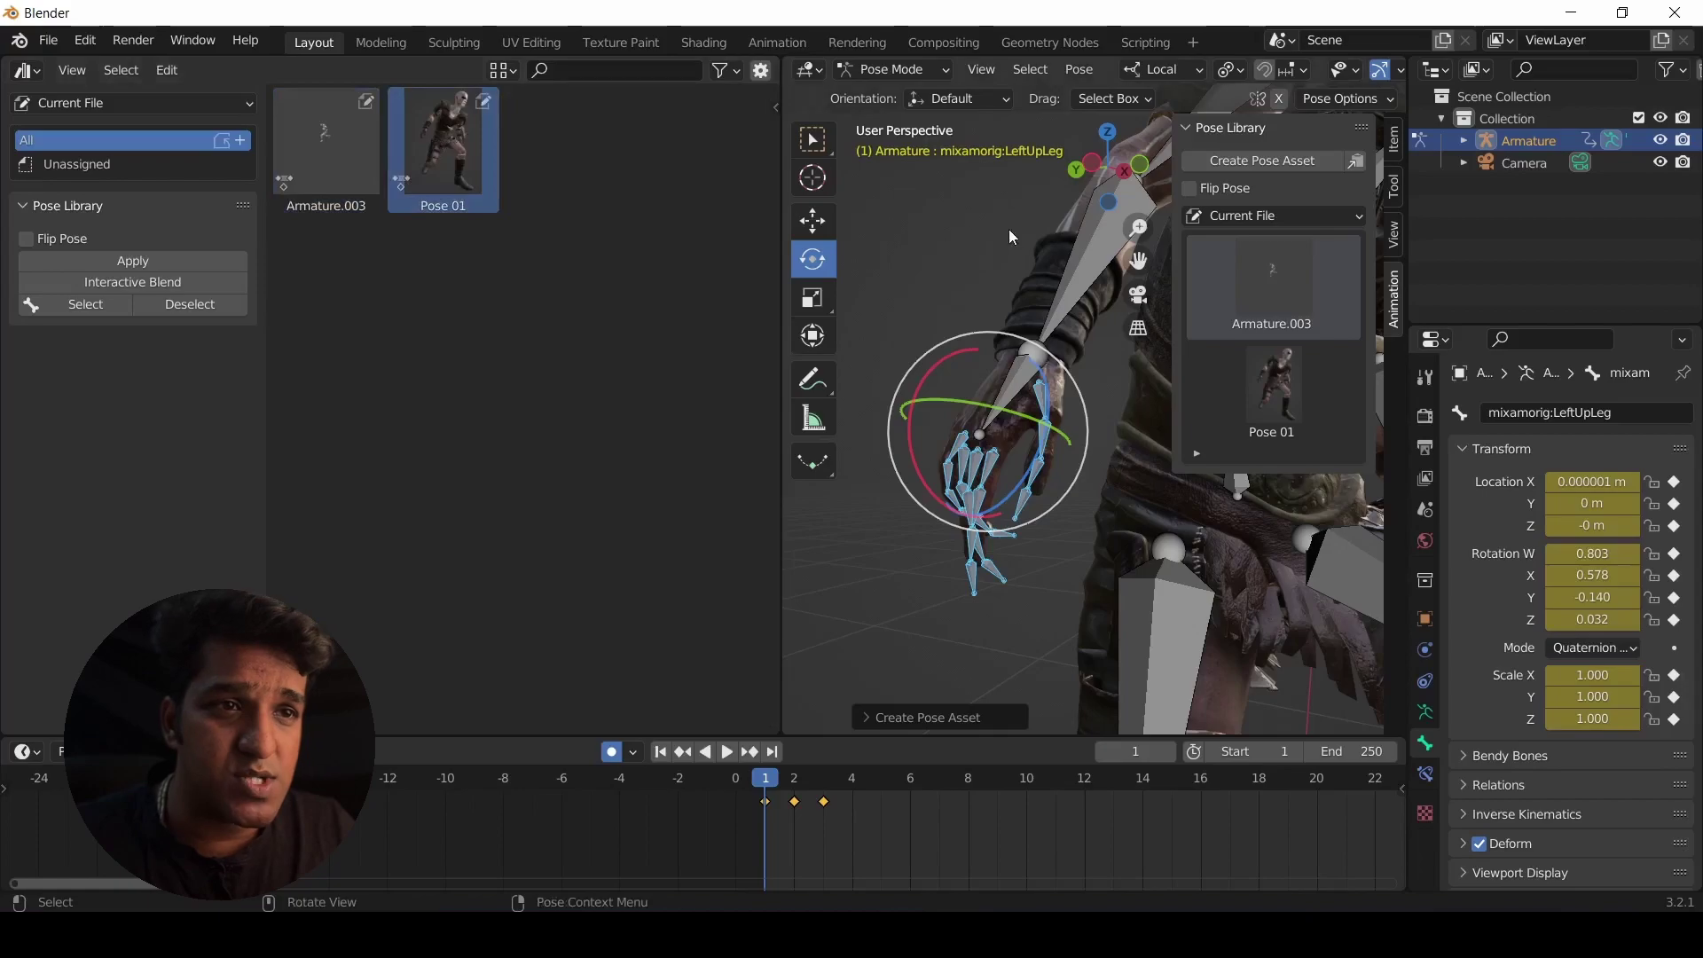
click(935, 221)
click(434, 297)
click(428, 146)
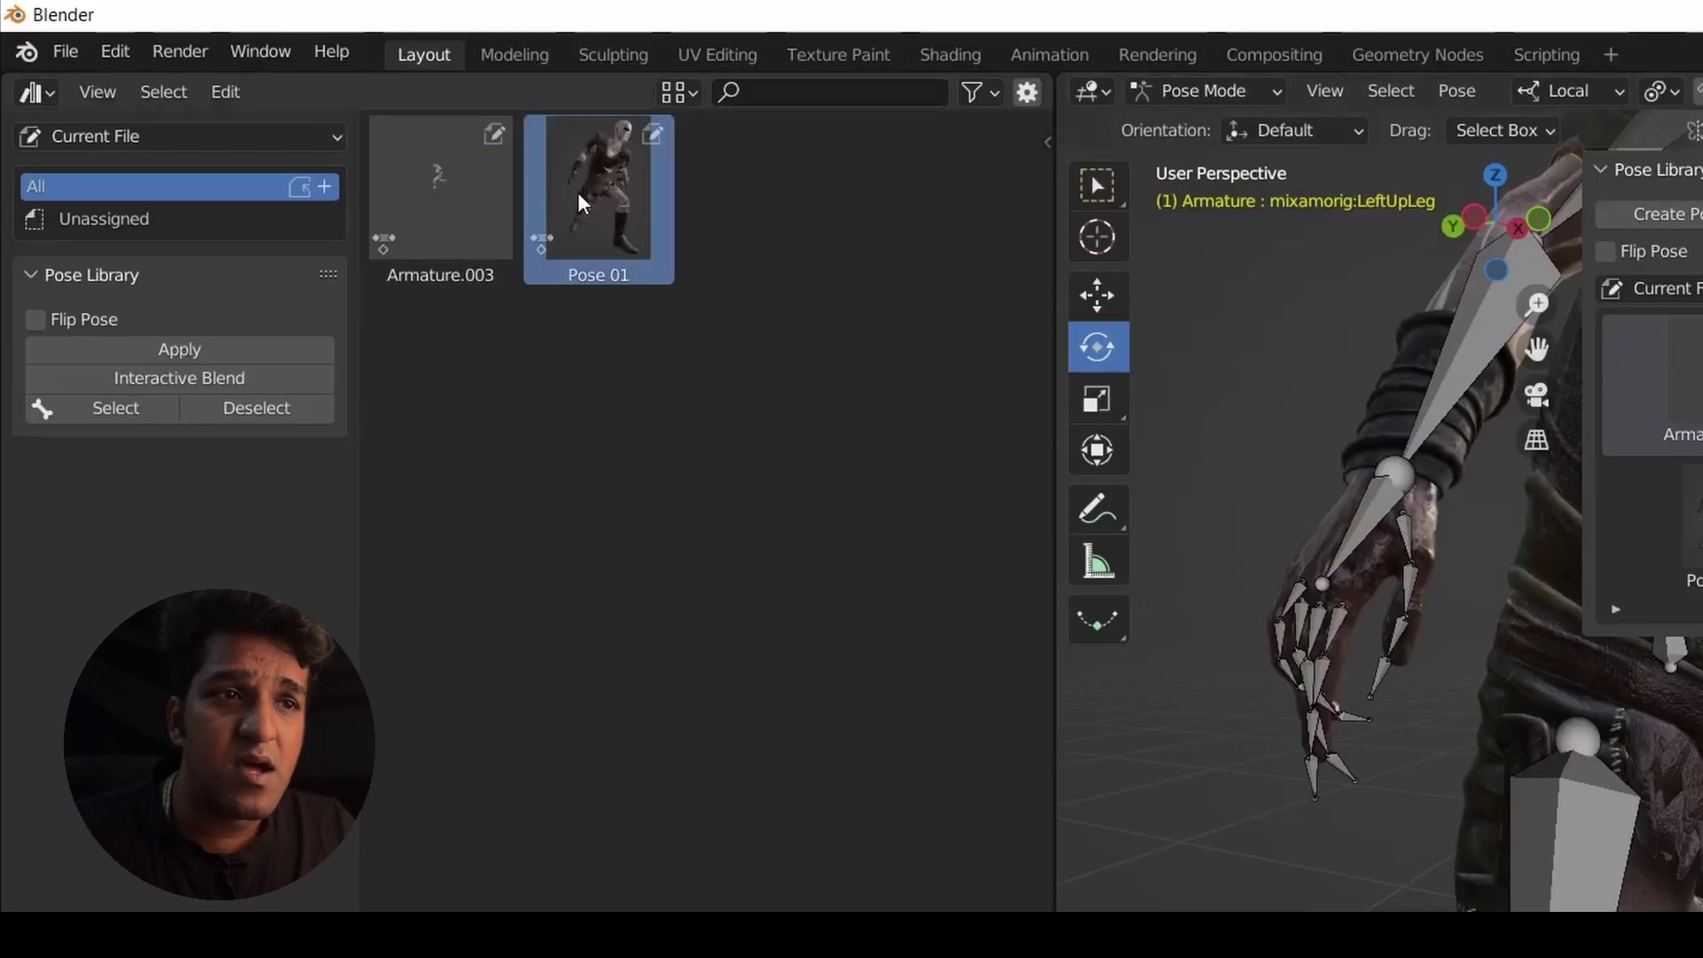
click(698, 469)
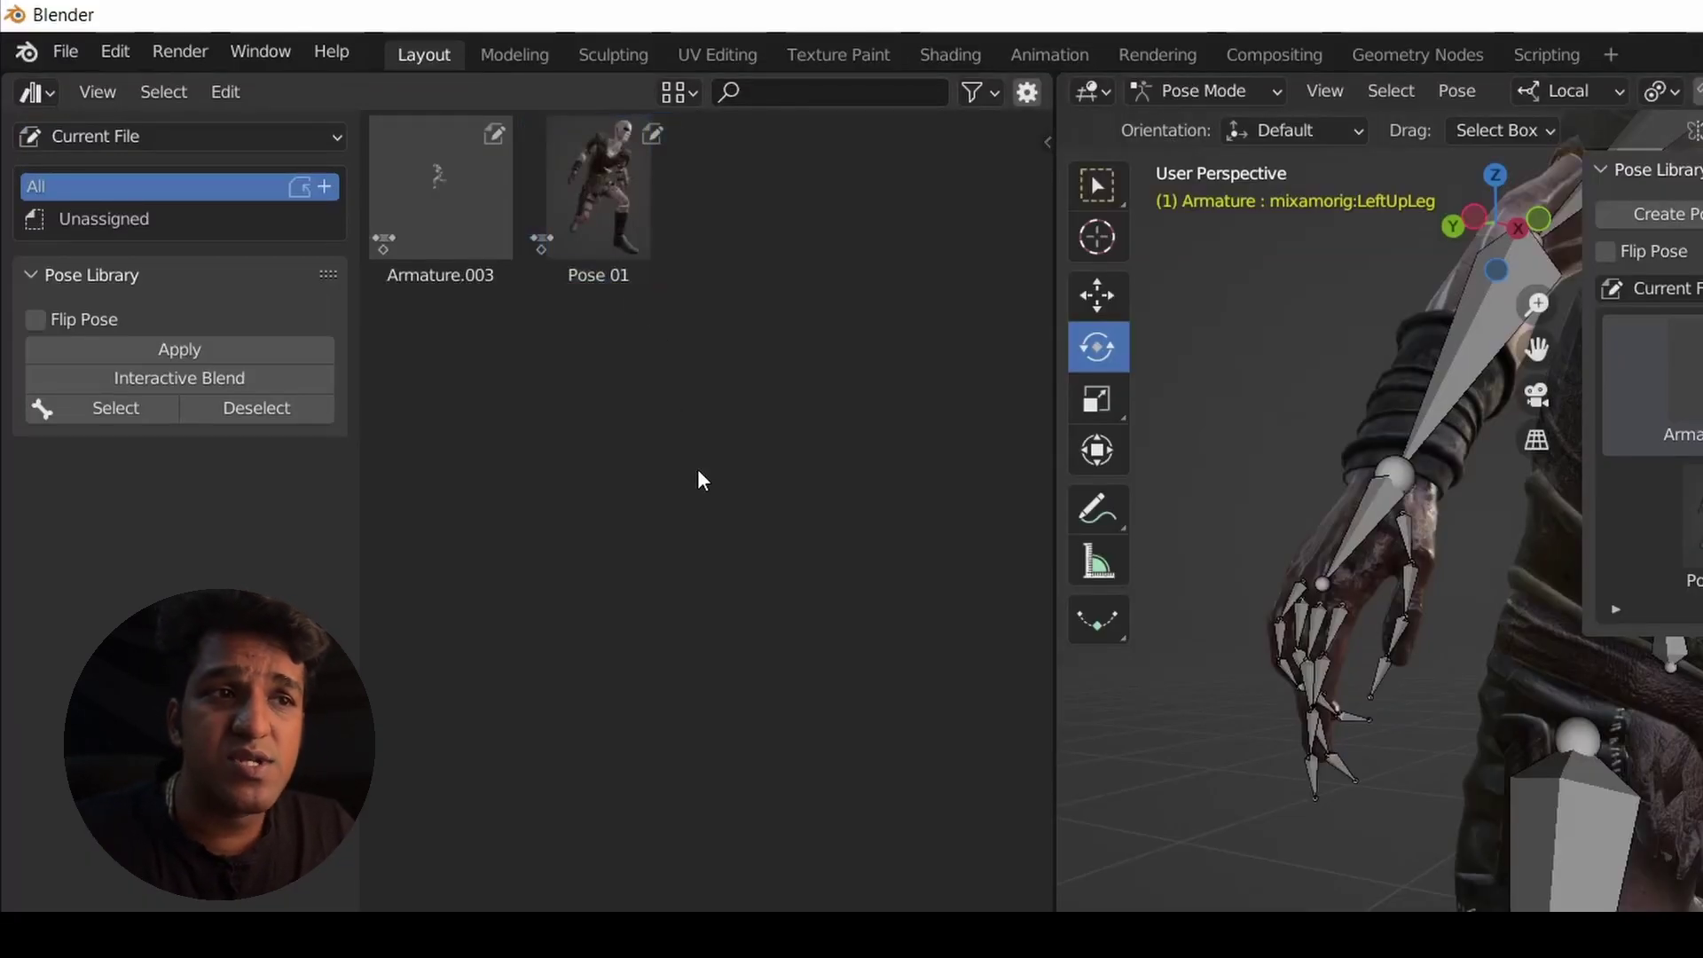
right_click(588, 229)
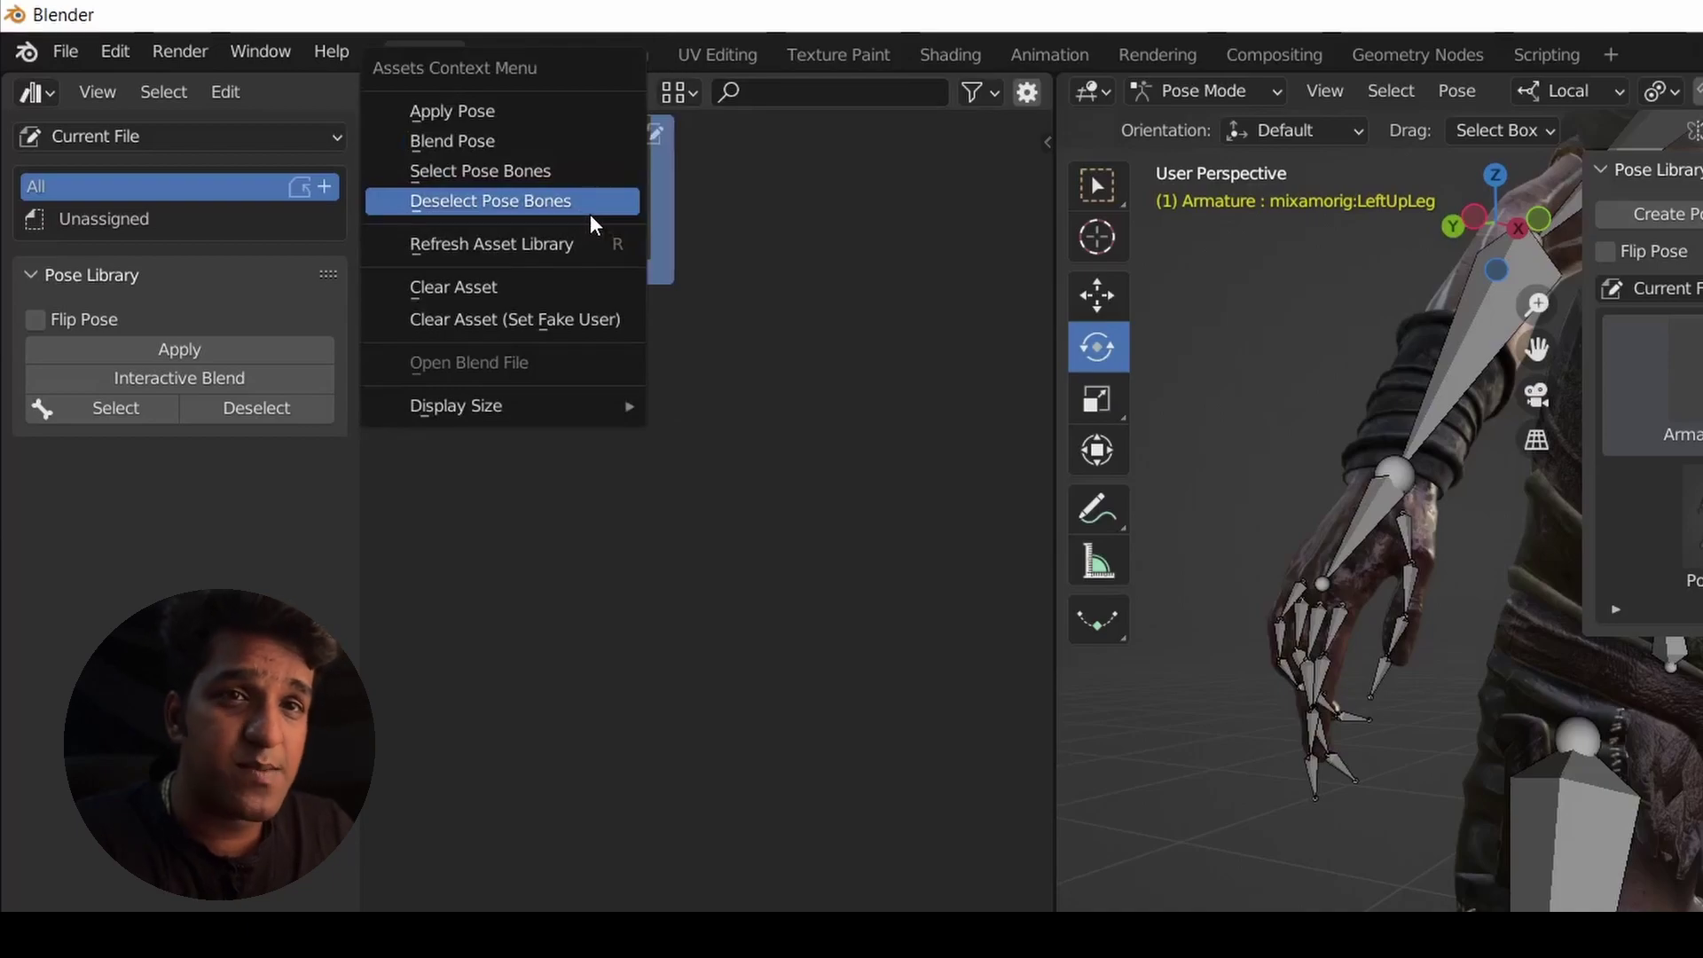
click(534, 173)
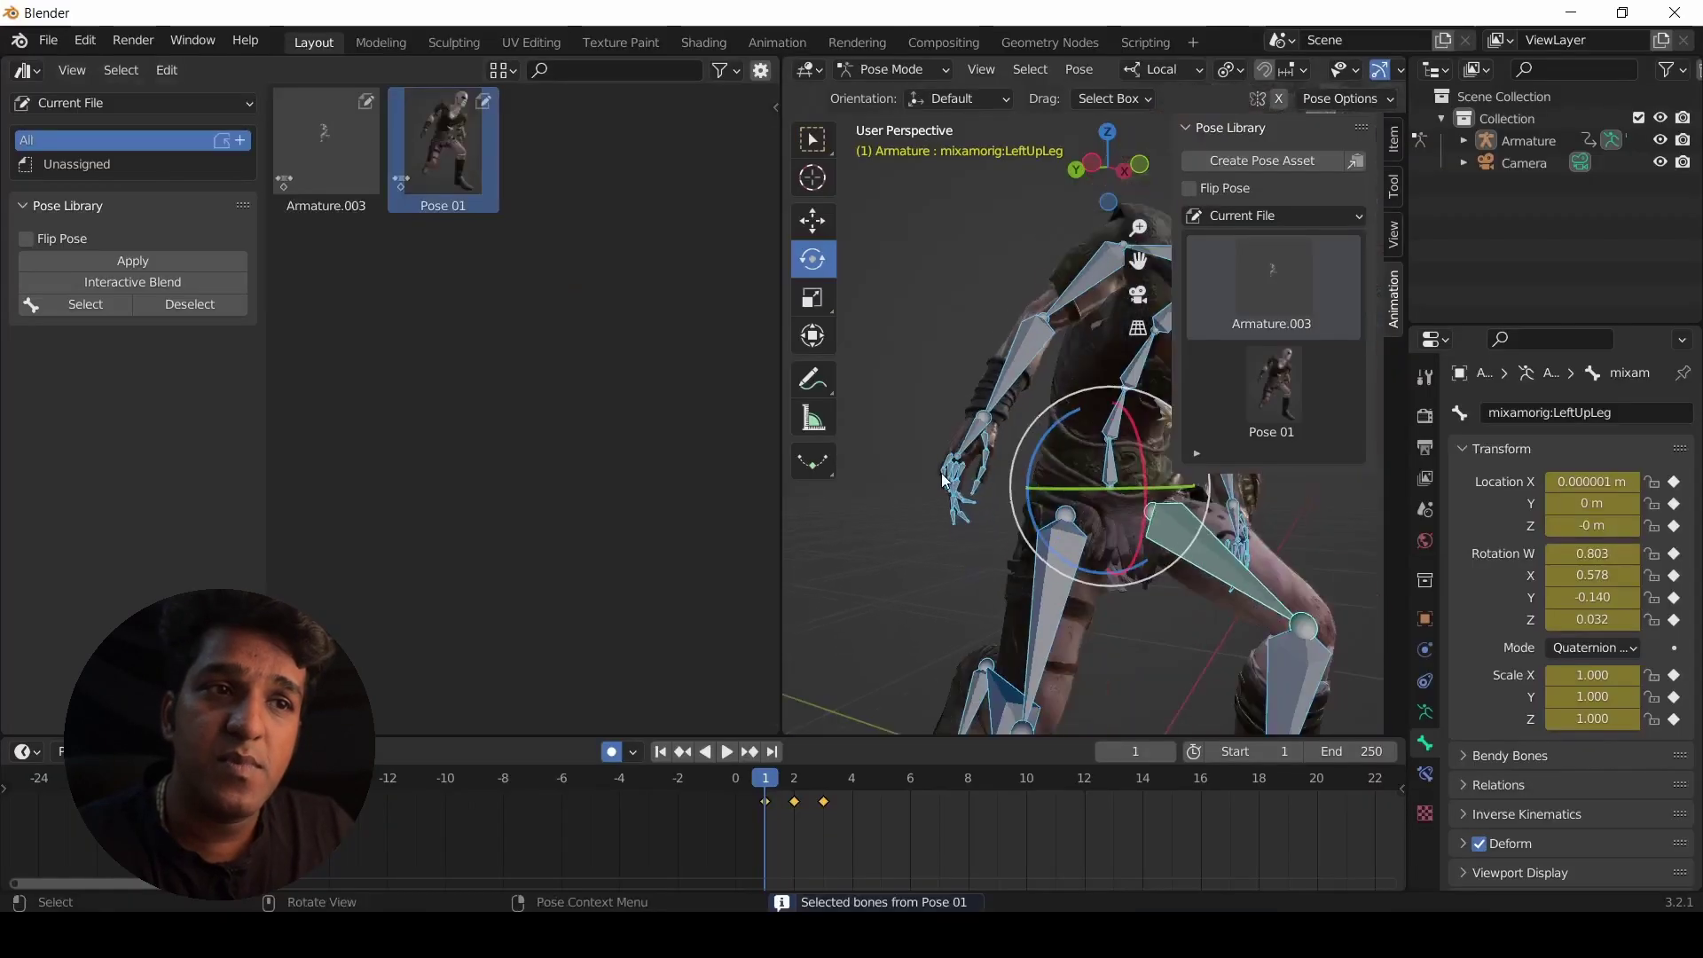
scroll(1282, 431, down, 4)
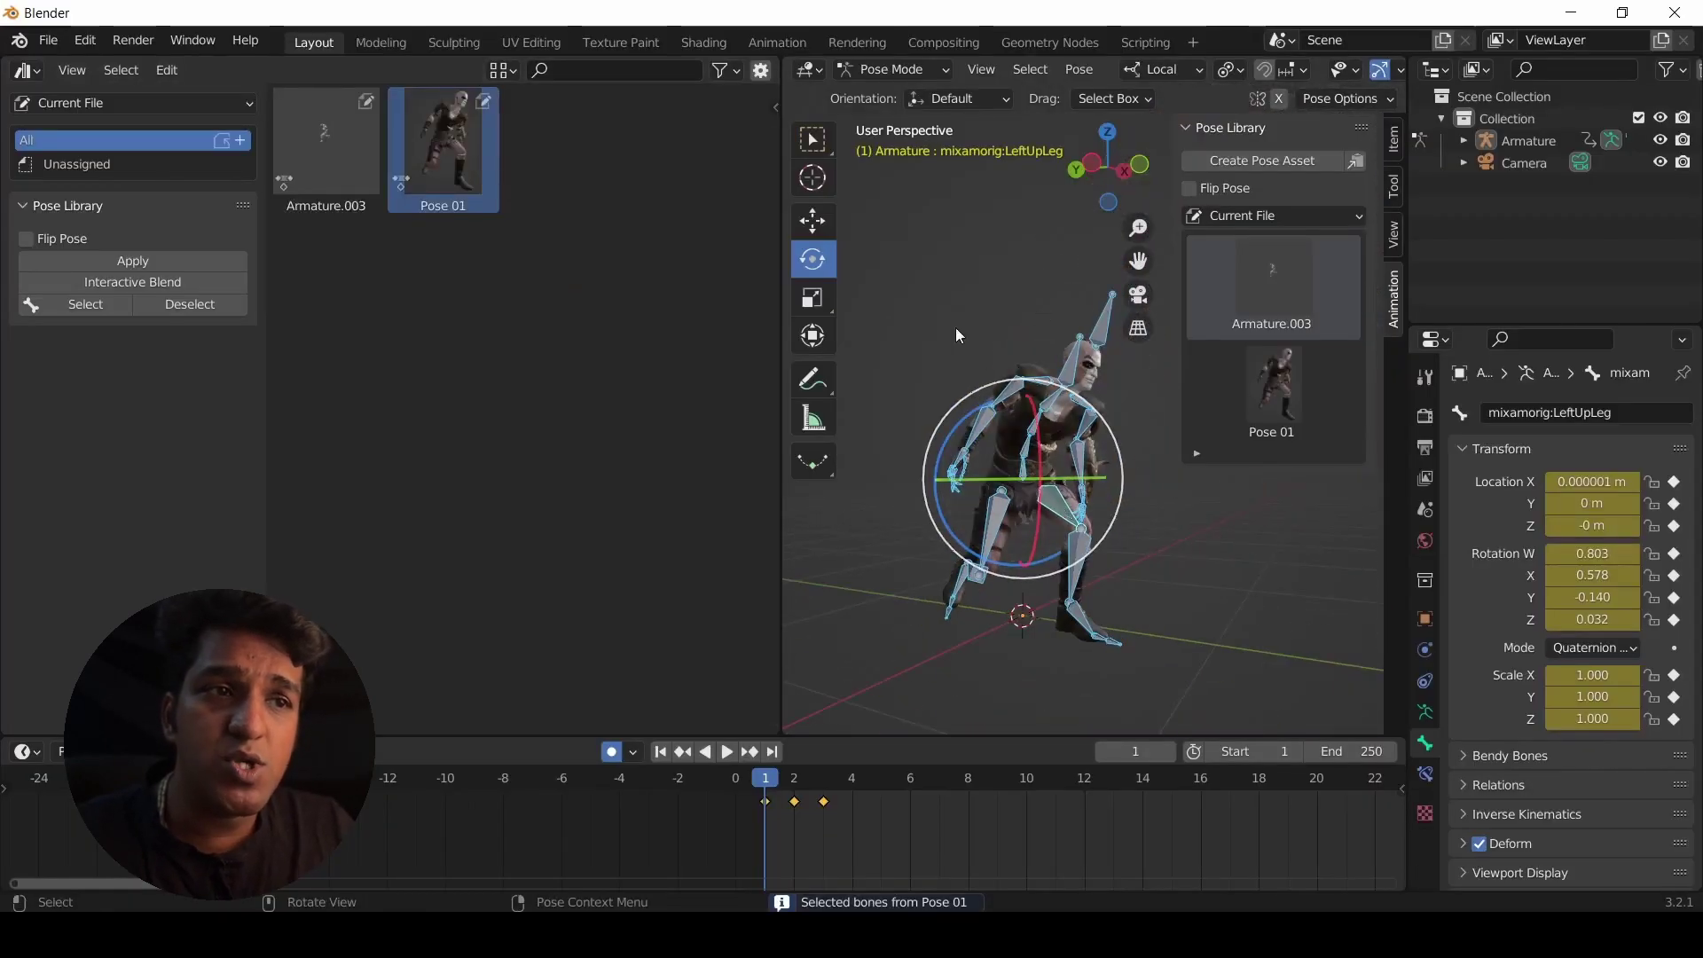
Deselect all bones and select only those stored in the Armature.003 hand pose asset.
click(951, 329)
click(328, 163)
right_click(328, 162)
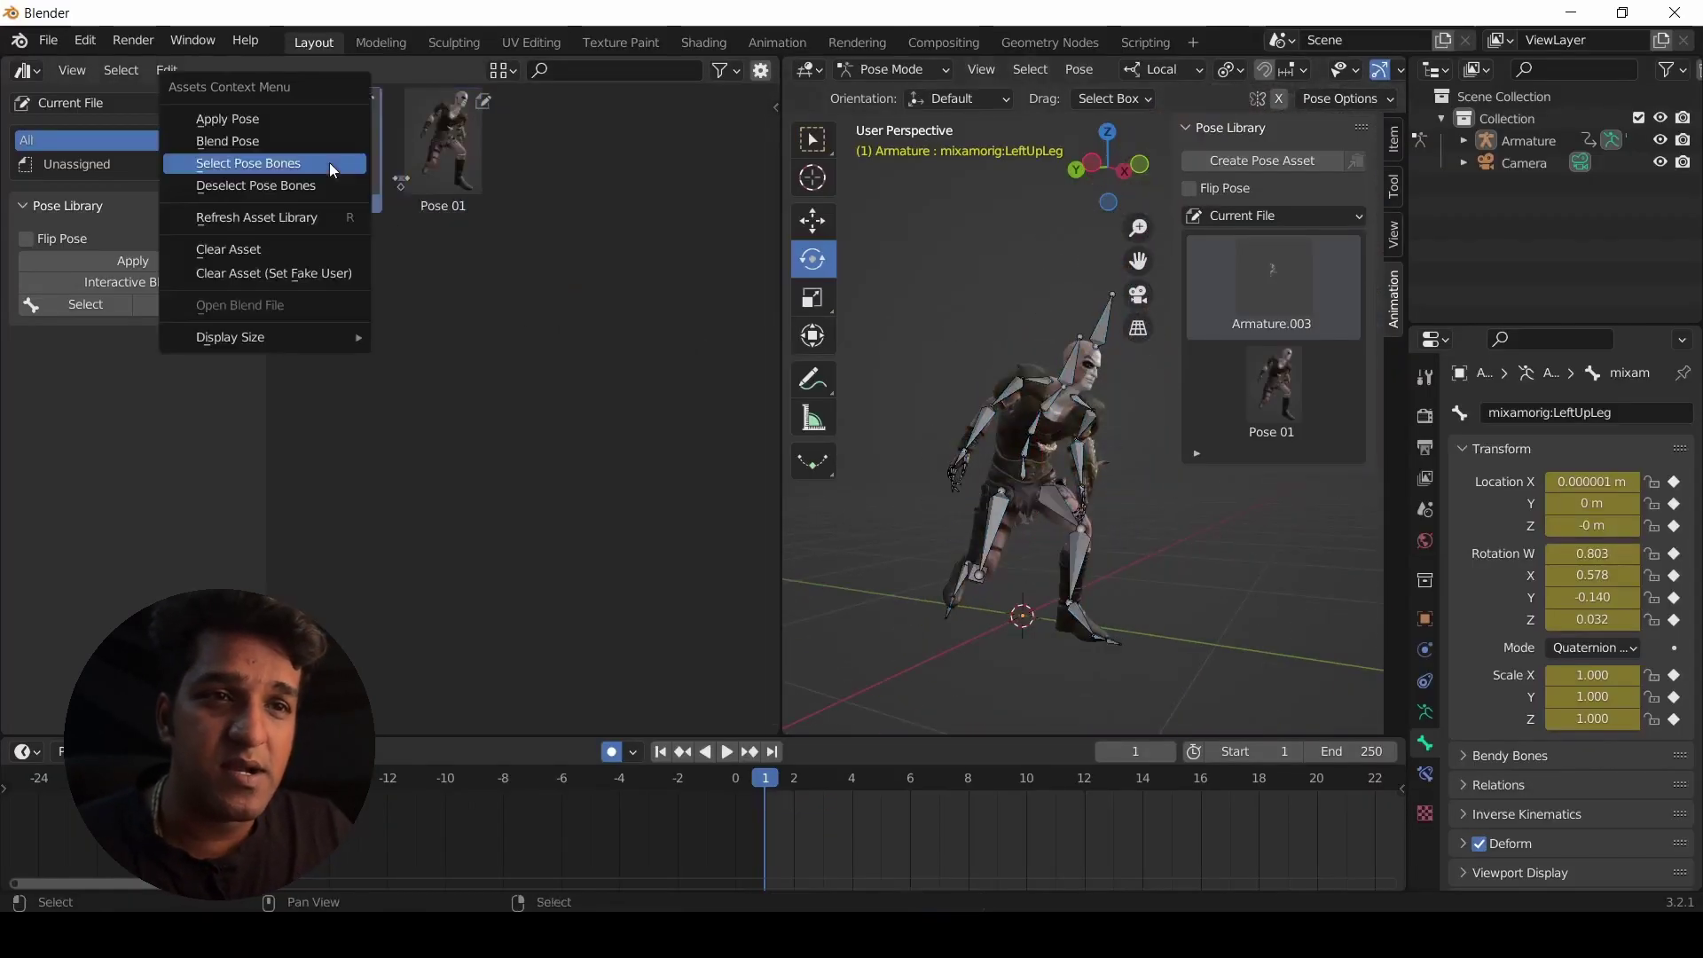
click(316, 165)
scroll(942, 383, up, 5)
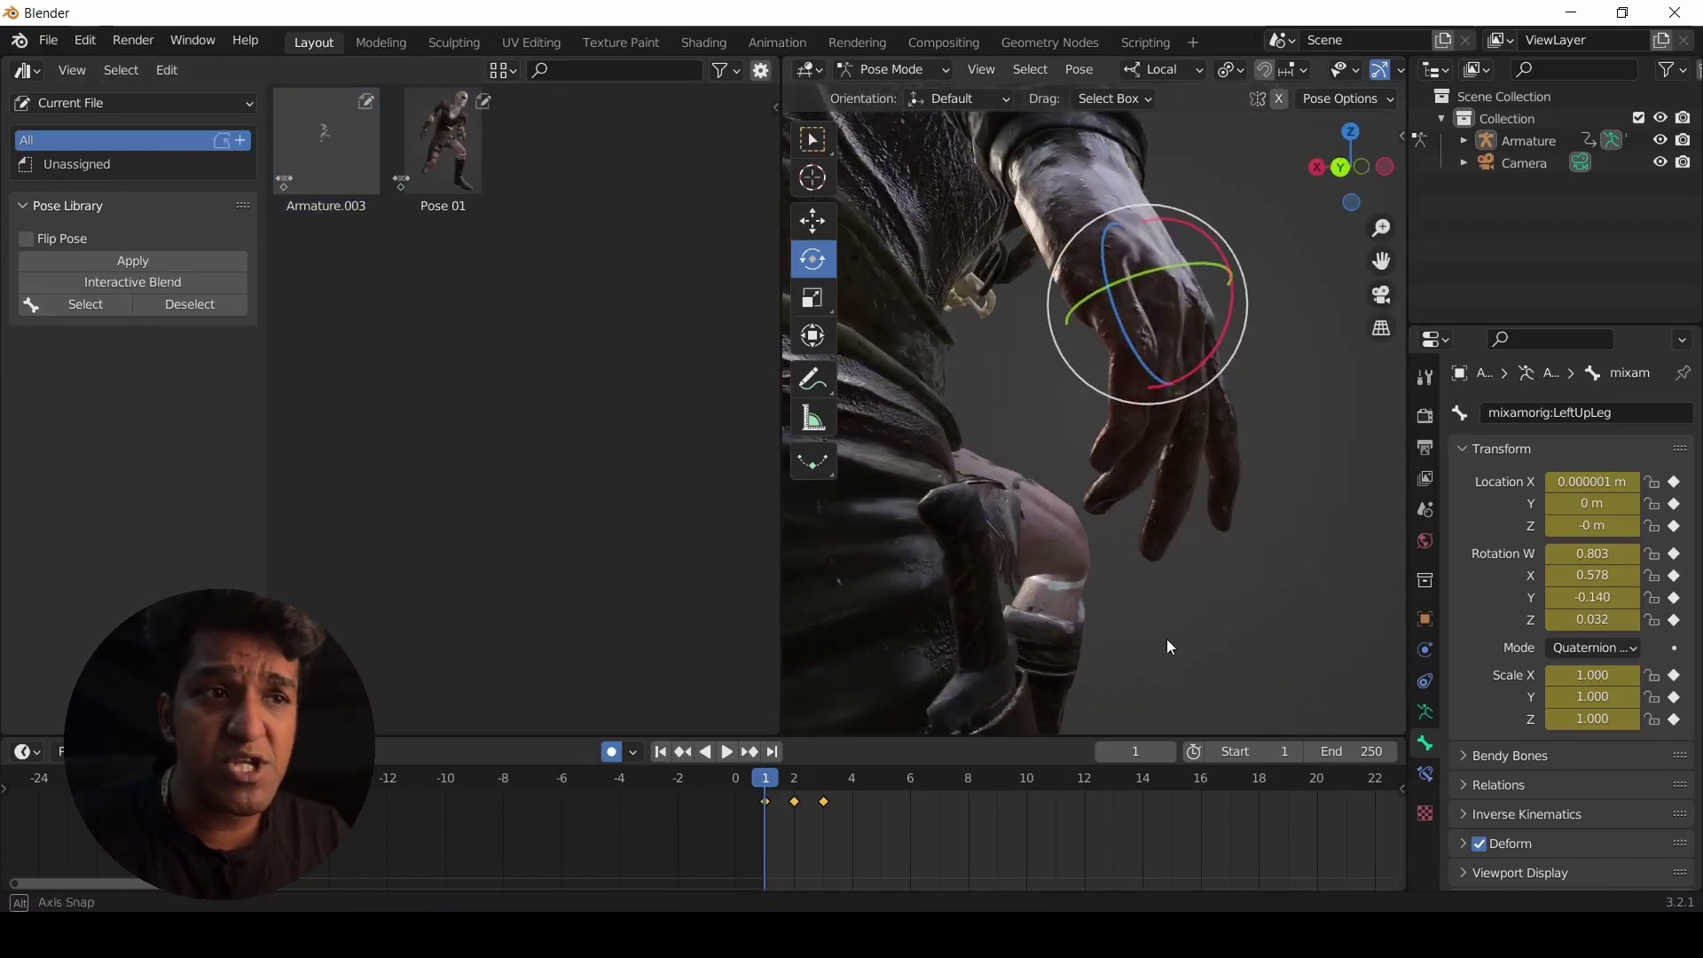
Capture the relaxed hand with Snipping Tool and save it as the PNG file F_Neutral in the Thumbnails folder.
middle_drag(1167, 638, 1210, 632)
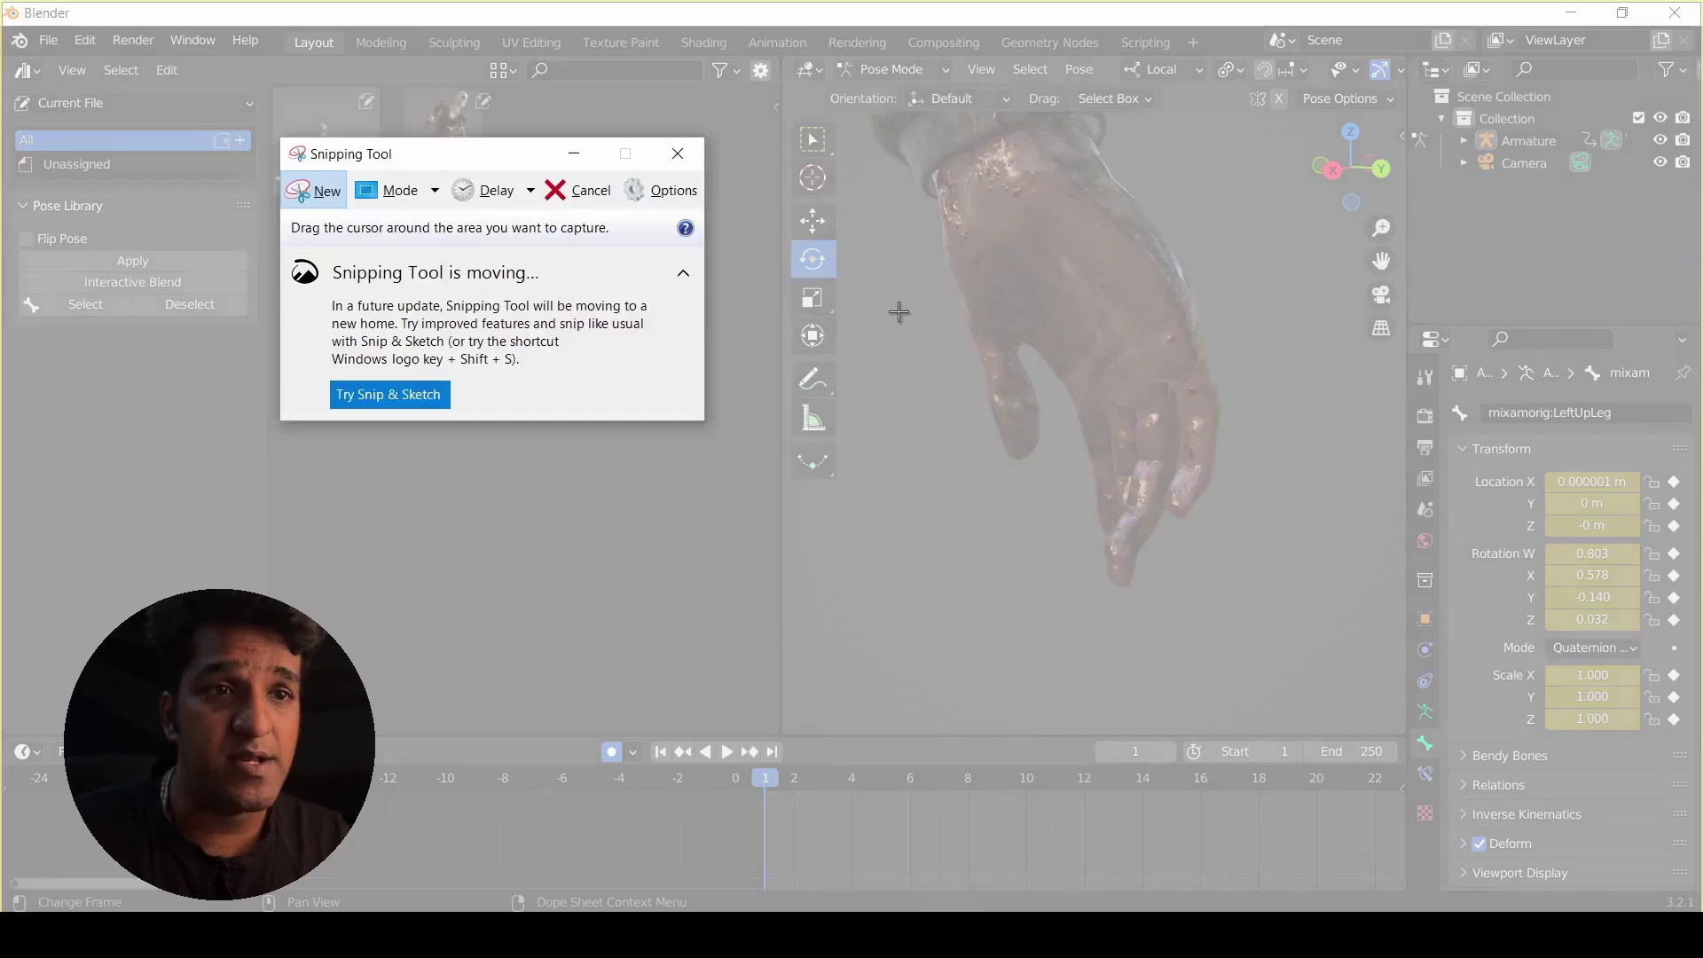
drag(889, 192, 1285, 660)
key(ctrl+s)
text(Neutral)
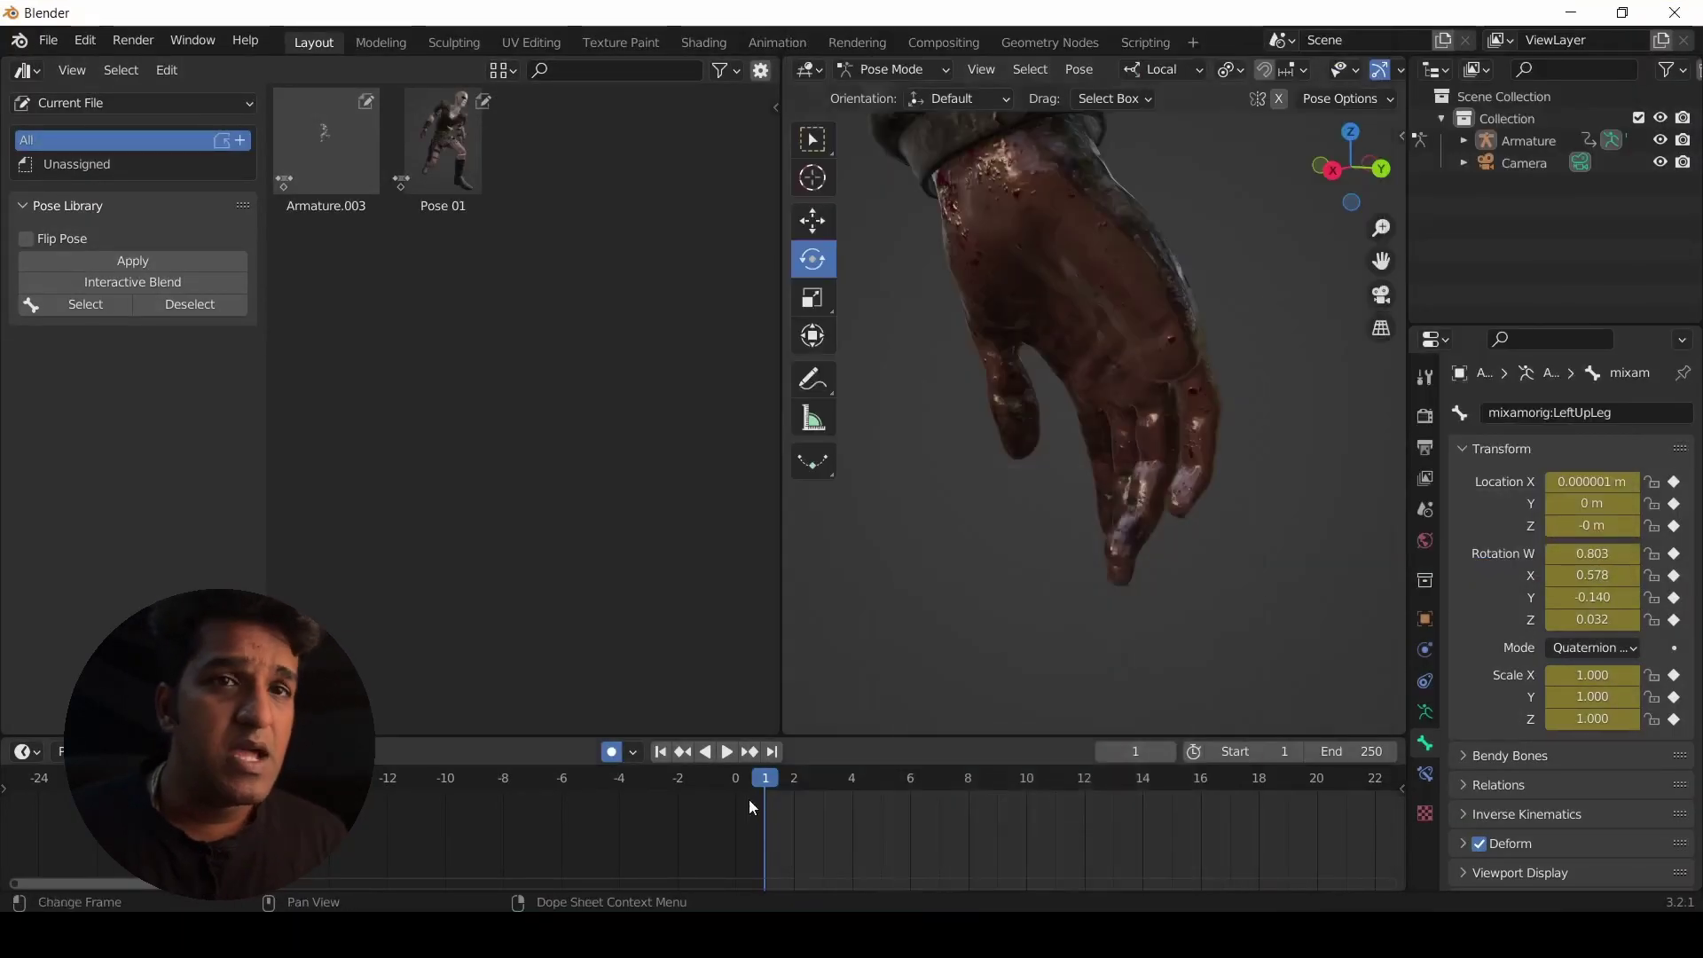
Go to frame 2, show the viewport overlays and select the finger bones stored in the Armature.003 asset.
click(793, 780)
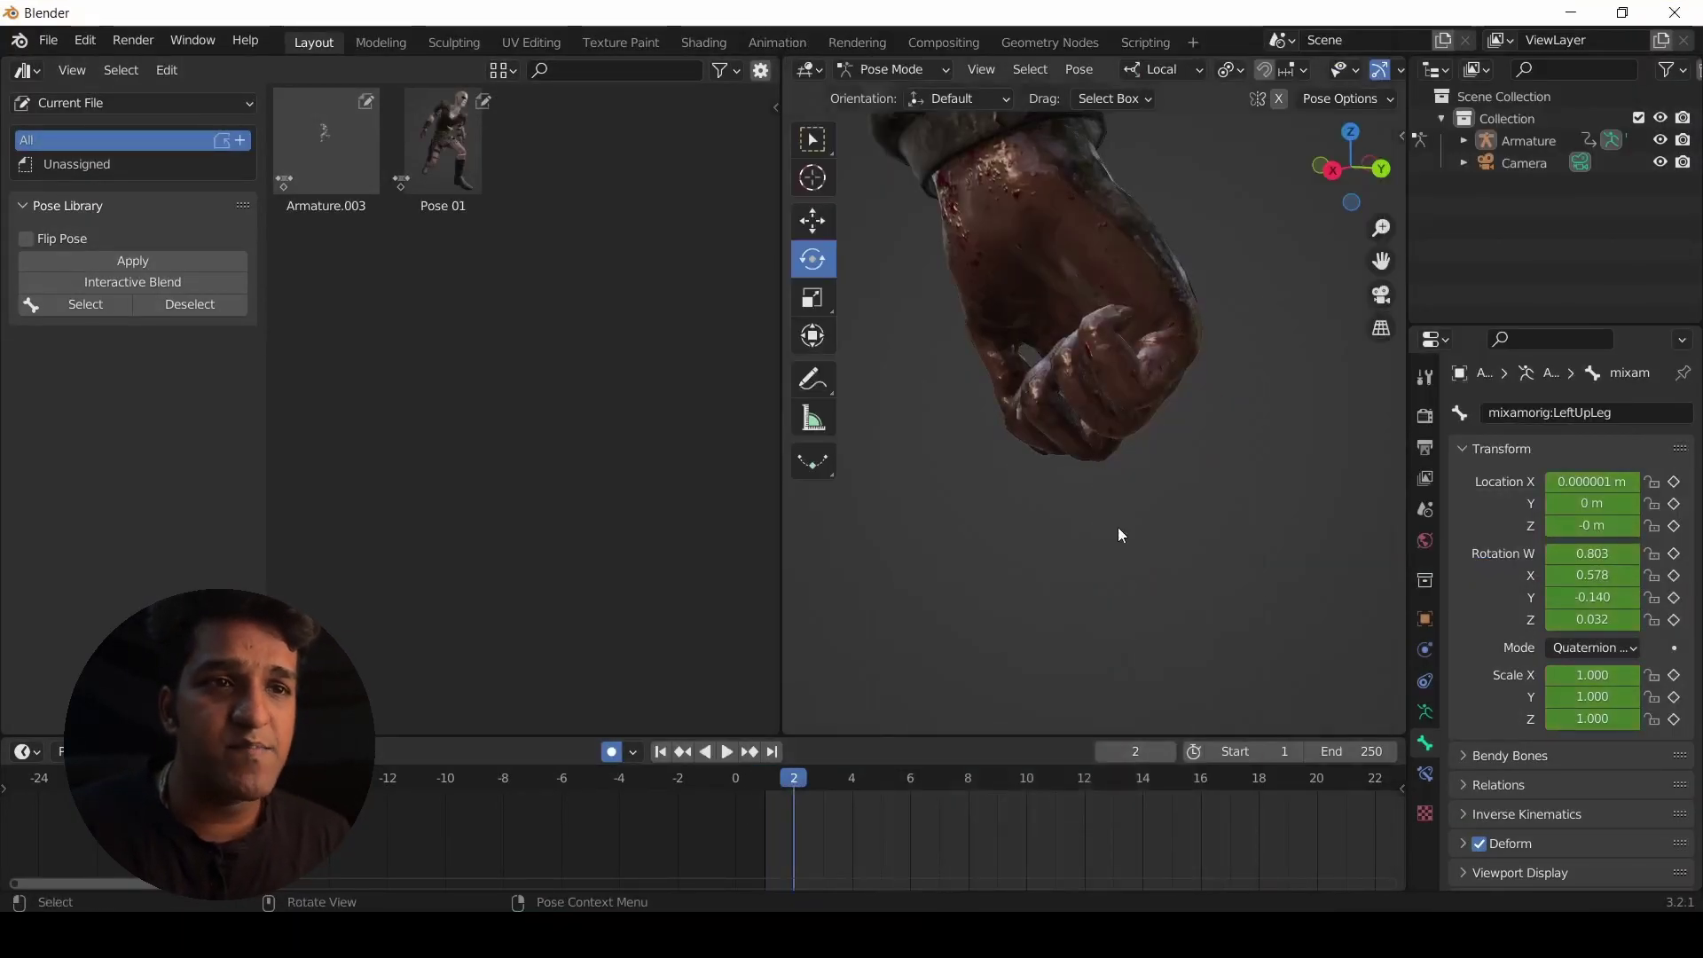
key(alt+shift+z)
scroll(1106, 611, down, 1)
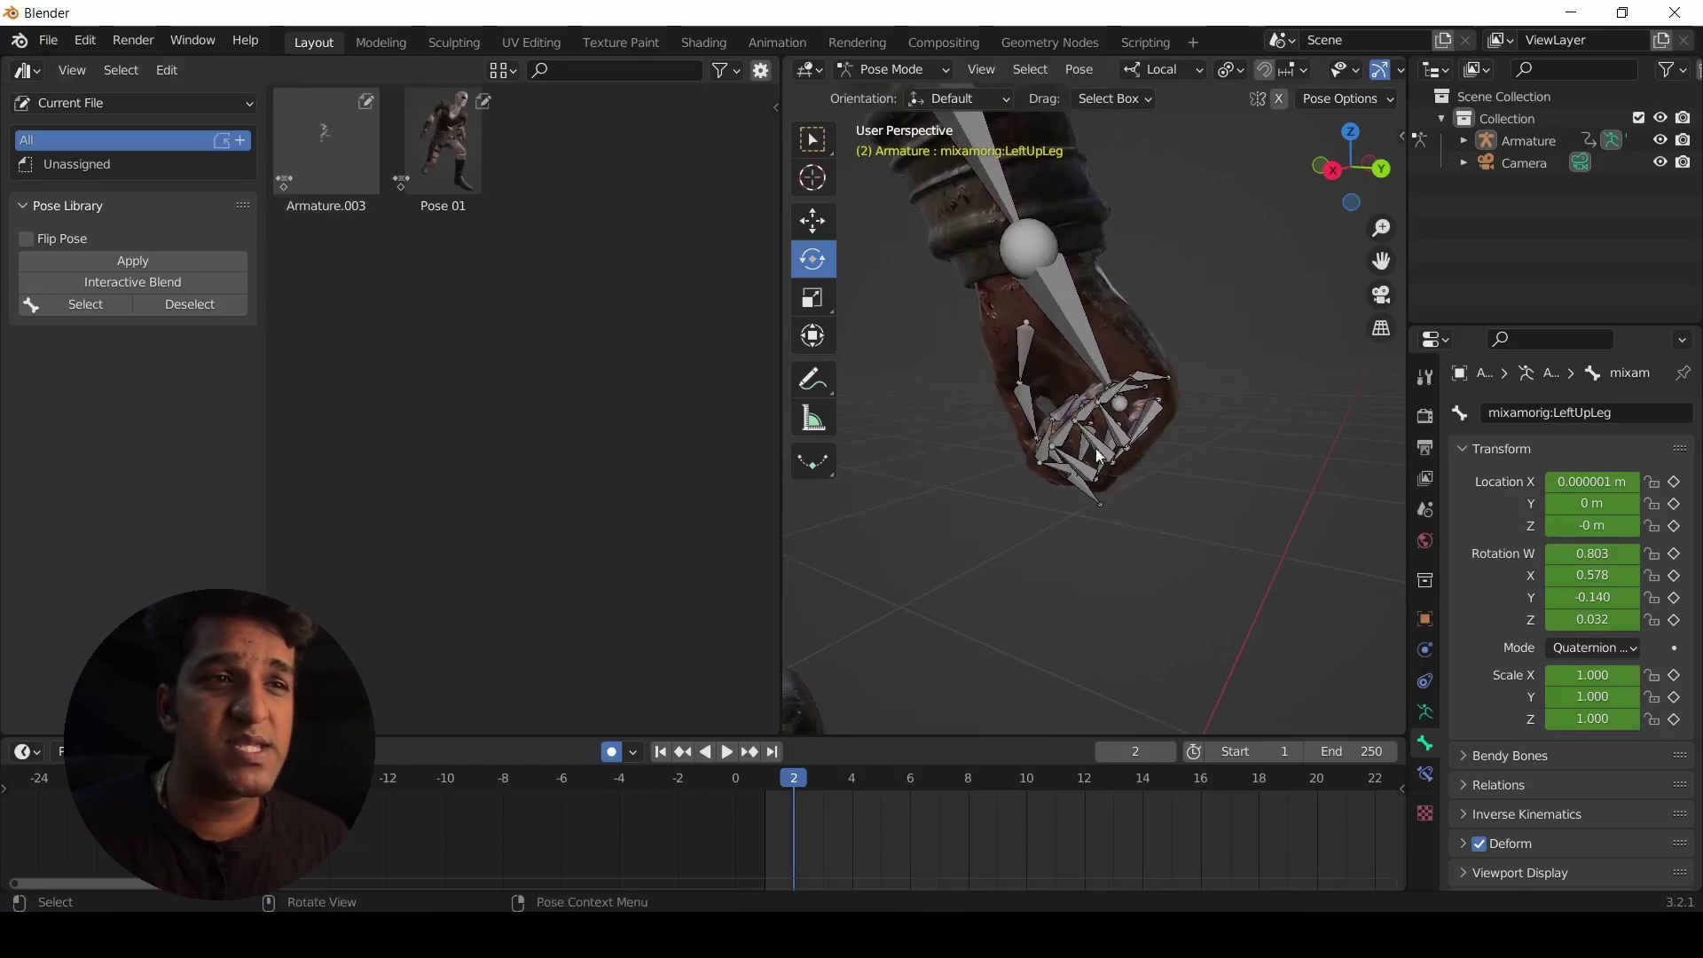
click(1022, 355)
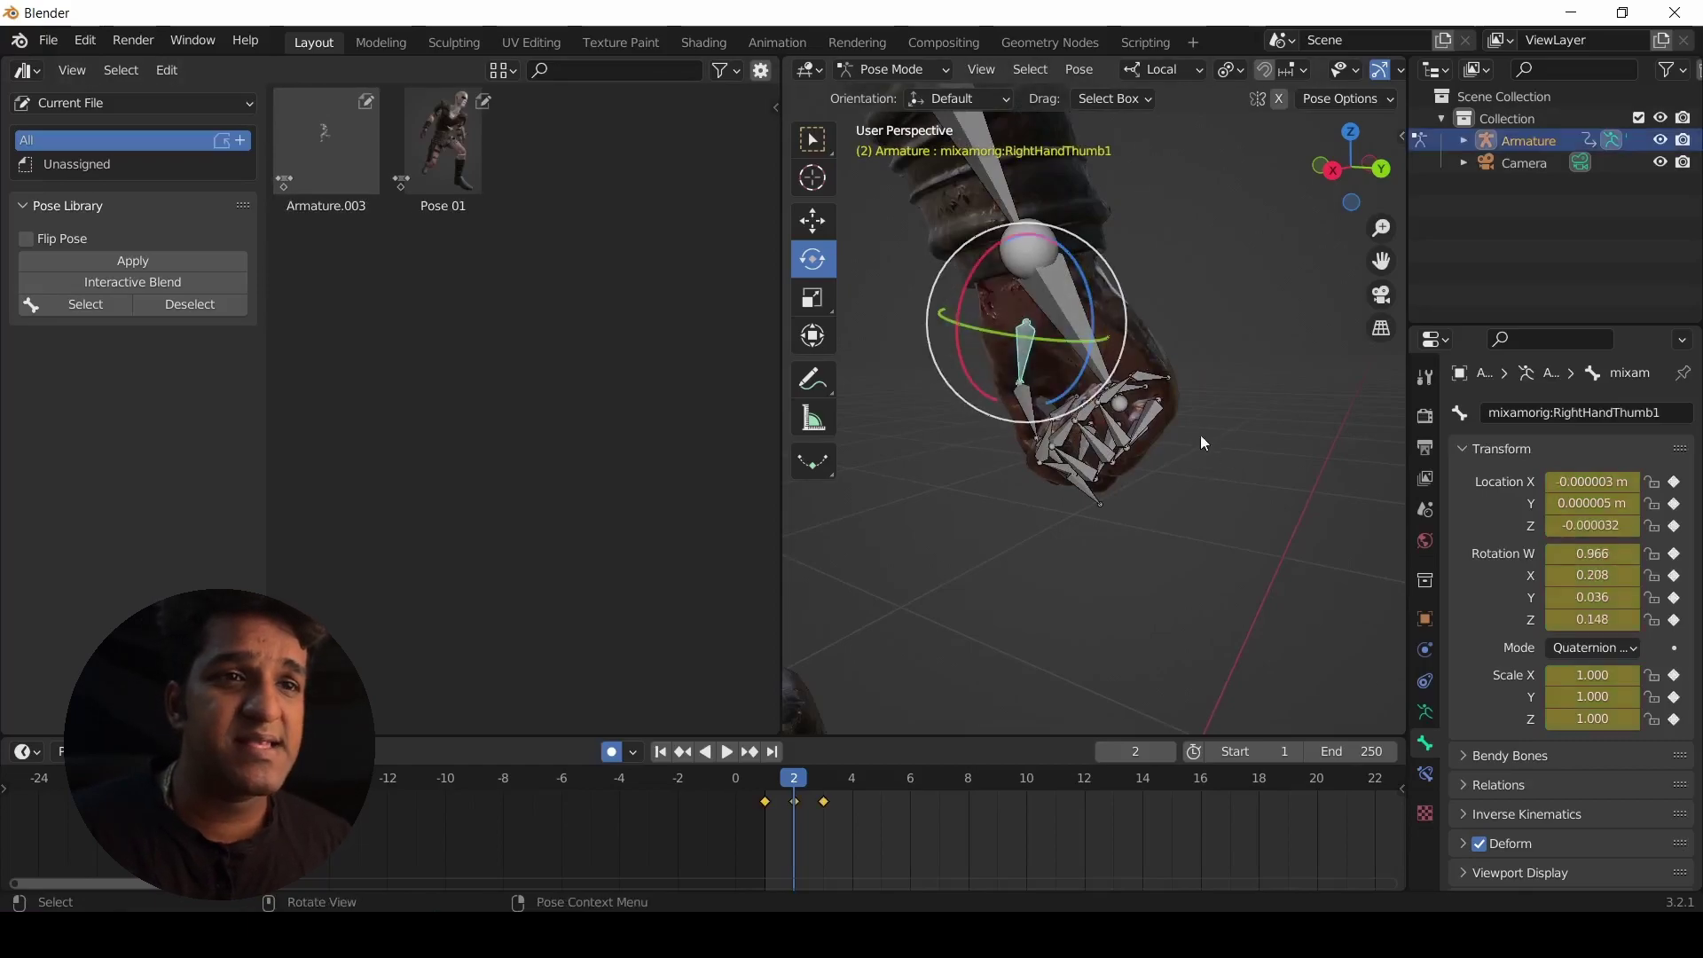
right_click(320, 128)
click(275, 132)
Create a pose asset from the selected bones of the closed hand and name it Fist.
key(n)
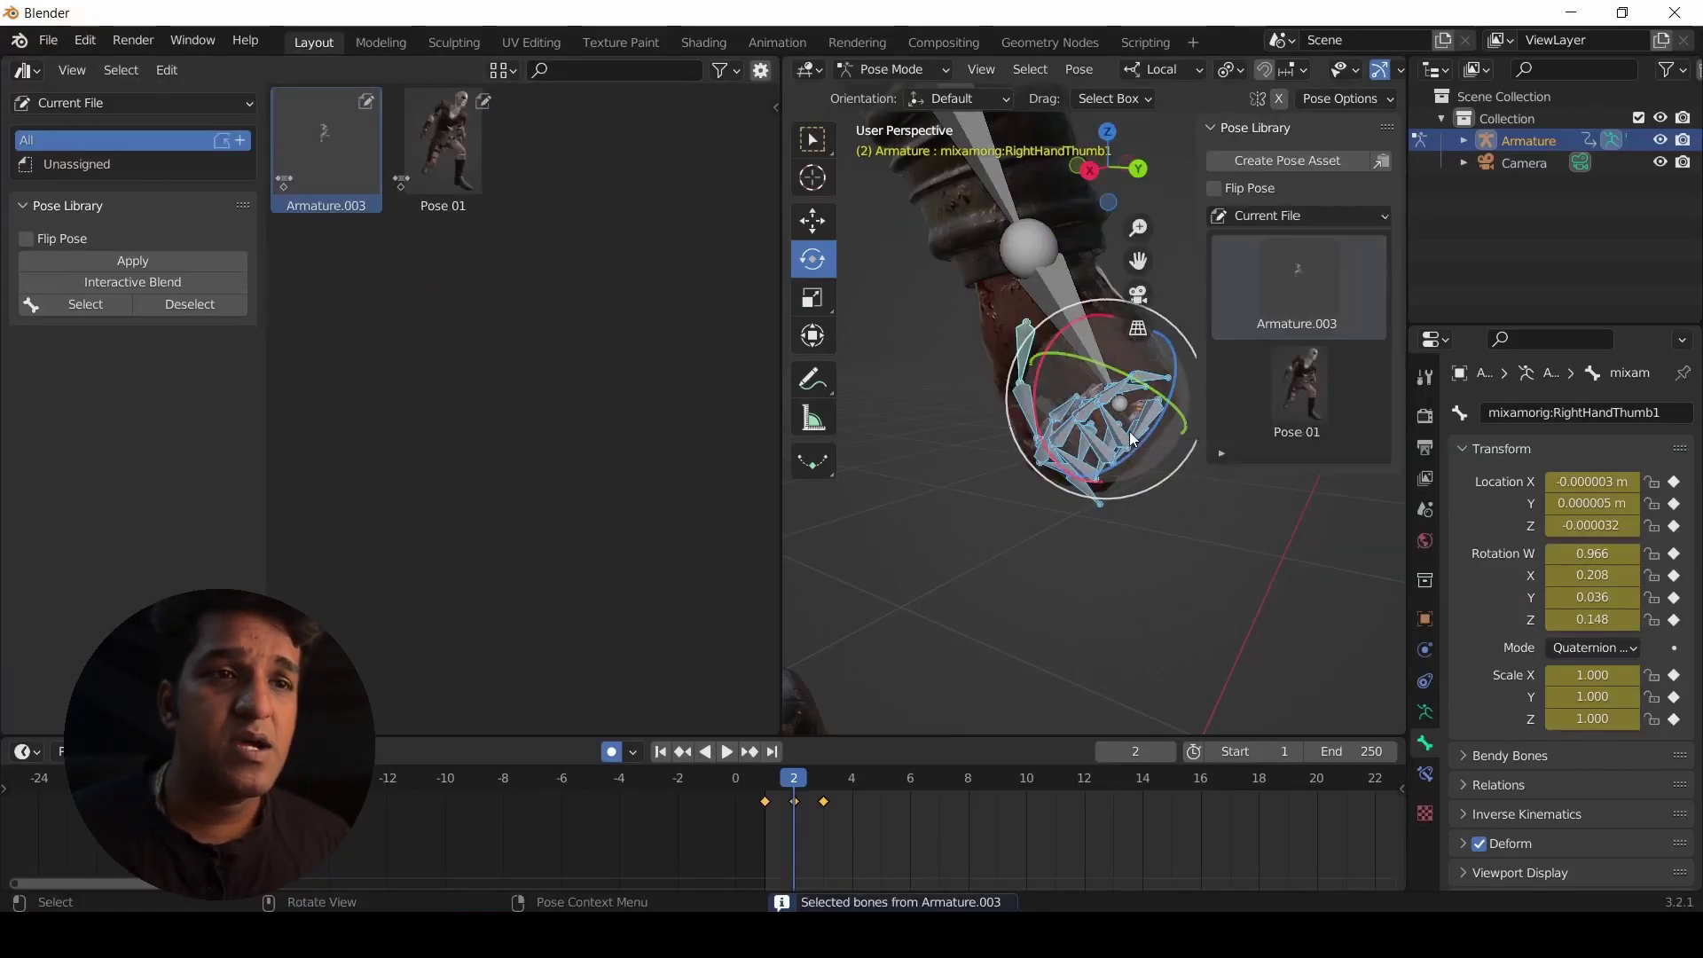
click(1288, 161)
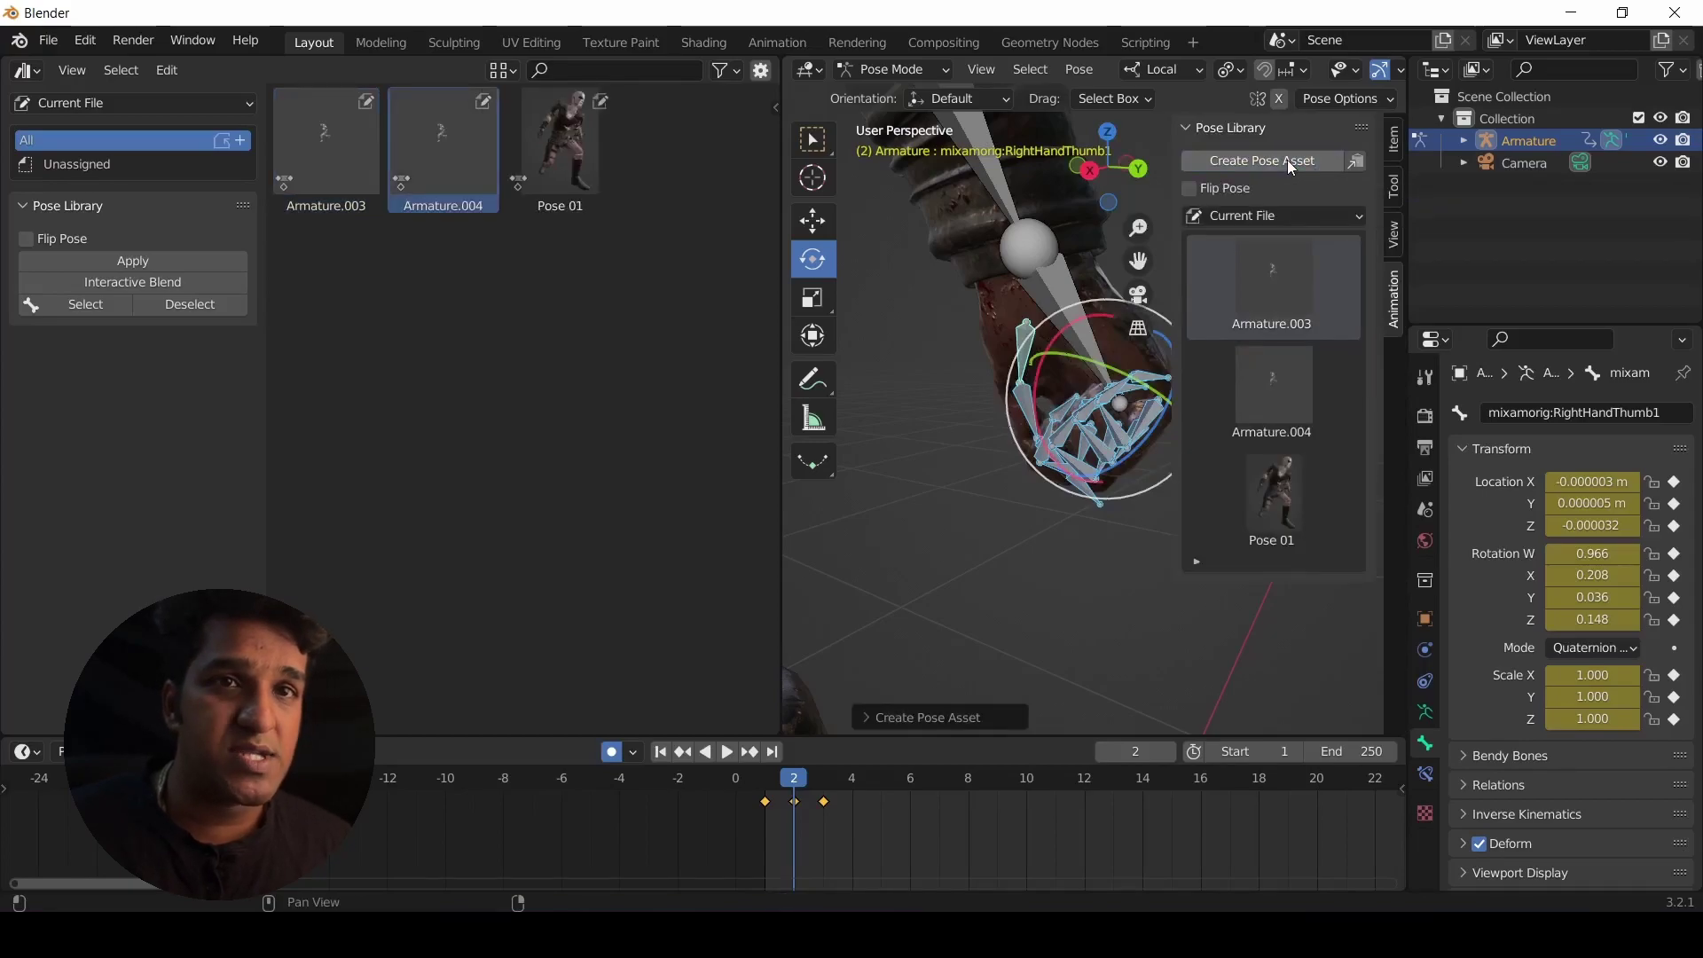
key(n)
key(n)
click(701, 103)
text(Fist)
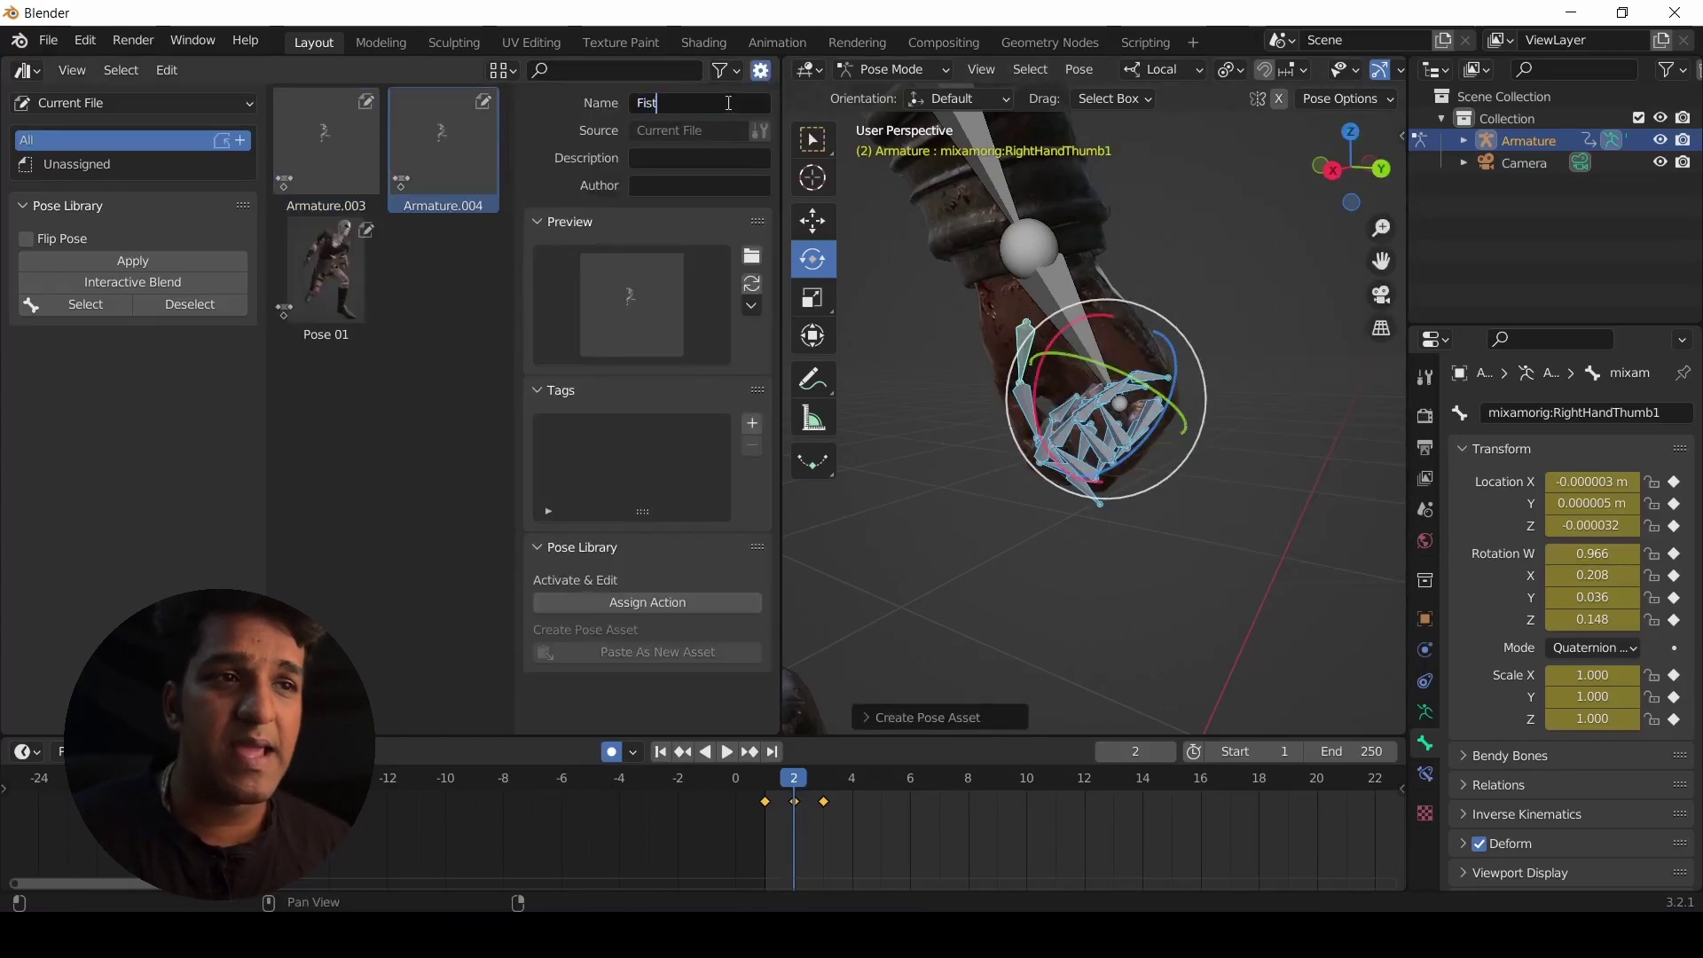
key(Return)
Rename the Armature.003 pose asset as Neutral.
click(371, 142)
click(696, 103)
text(Neutral)
key(Return)
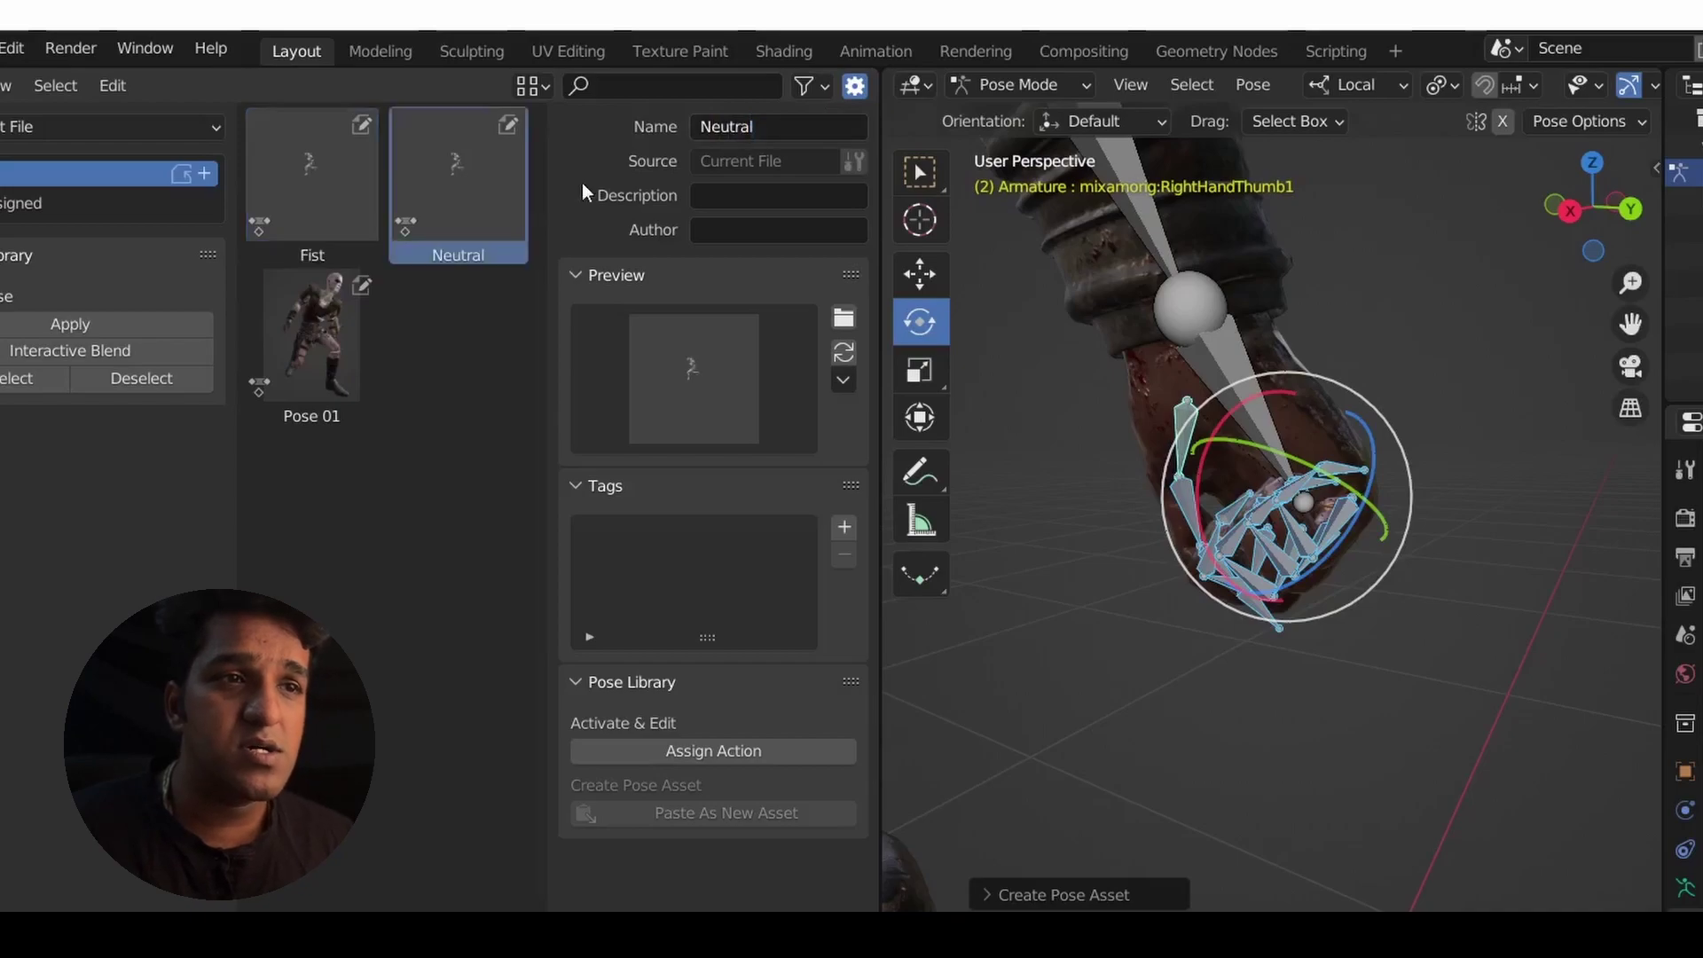
Select the Fist asset, deselect the bones and hide the viewport overlays around the closed hand.
click(312, 190)
click(1354, 722)
key(alt+shift+z)
scroll(1344, 709, up, 1)
middle_drag(1334, 695, 1353, 710)
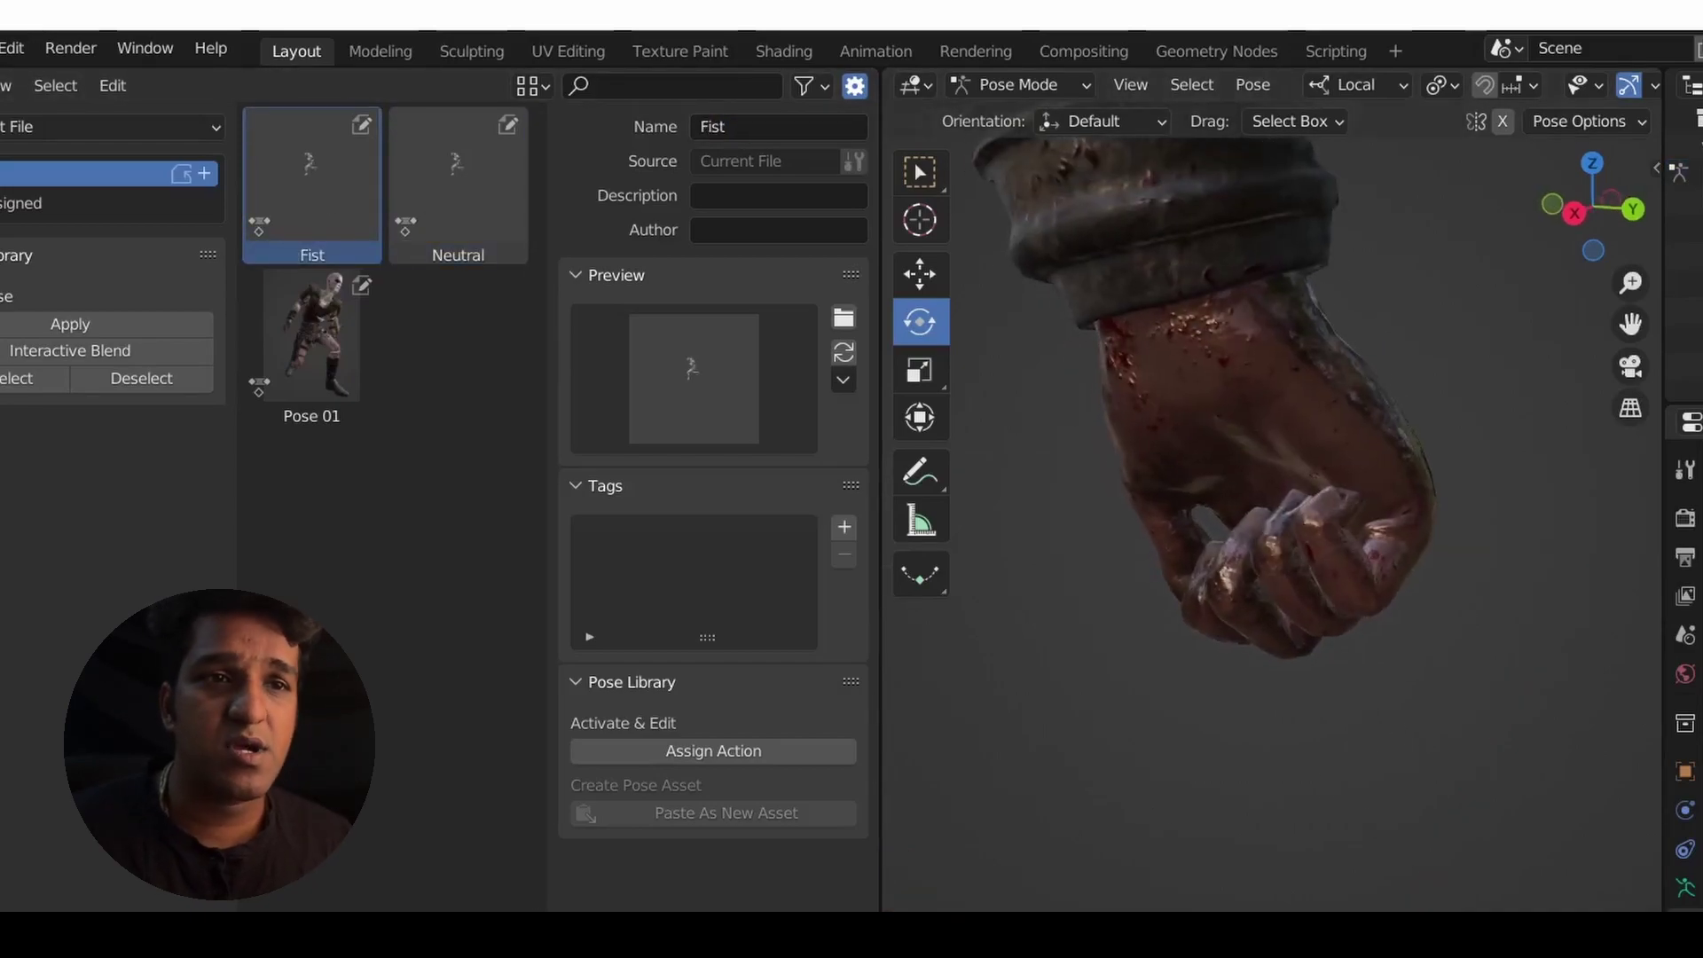
Capture the closed hand with Snipping Tool, save the snip as f_Fist and return to Blender.
key(alt+Tab)
click(916, 94)
drag(1004, 749, 1509, 201)
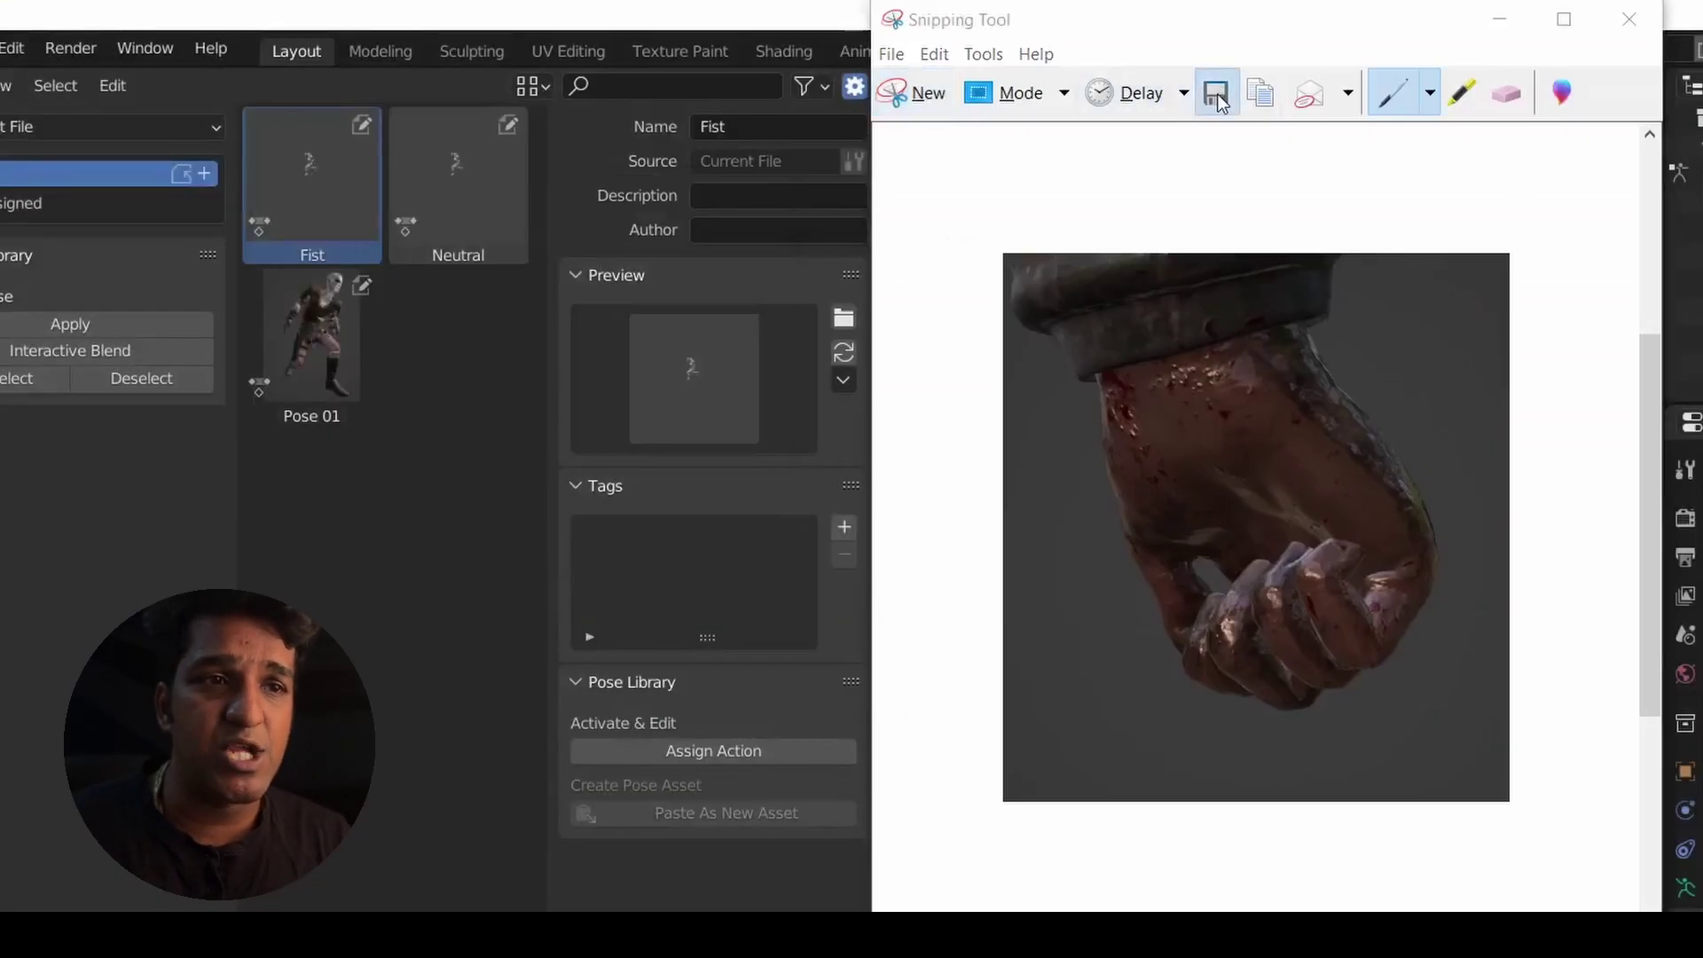
click(1215, 92)
text(f_Fist)
key(Return)
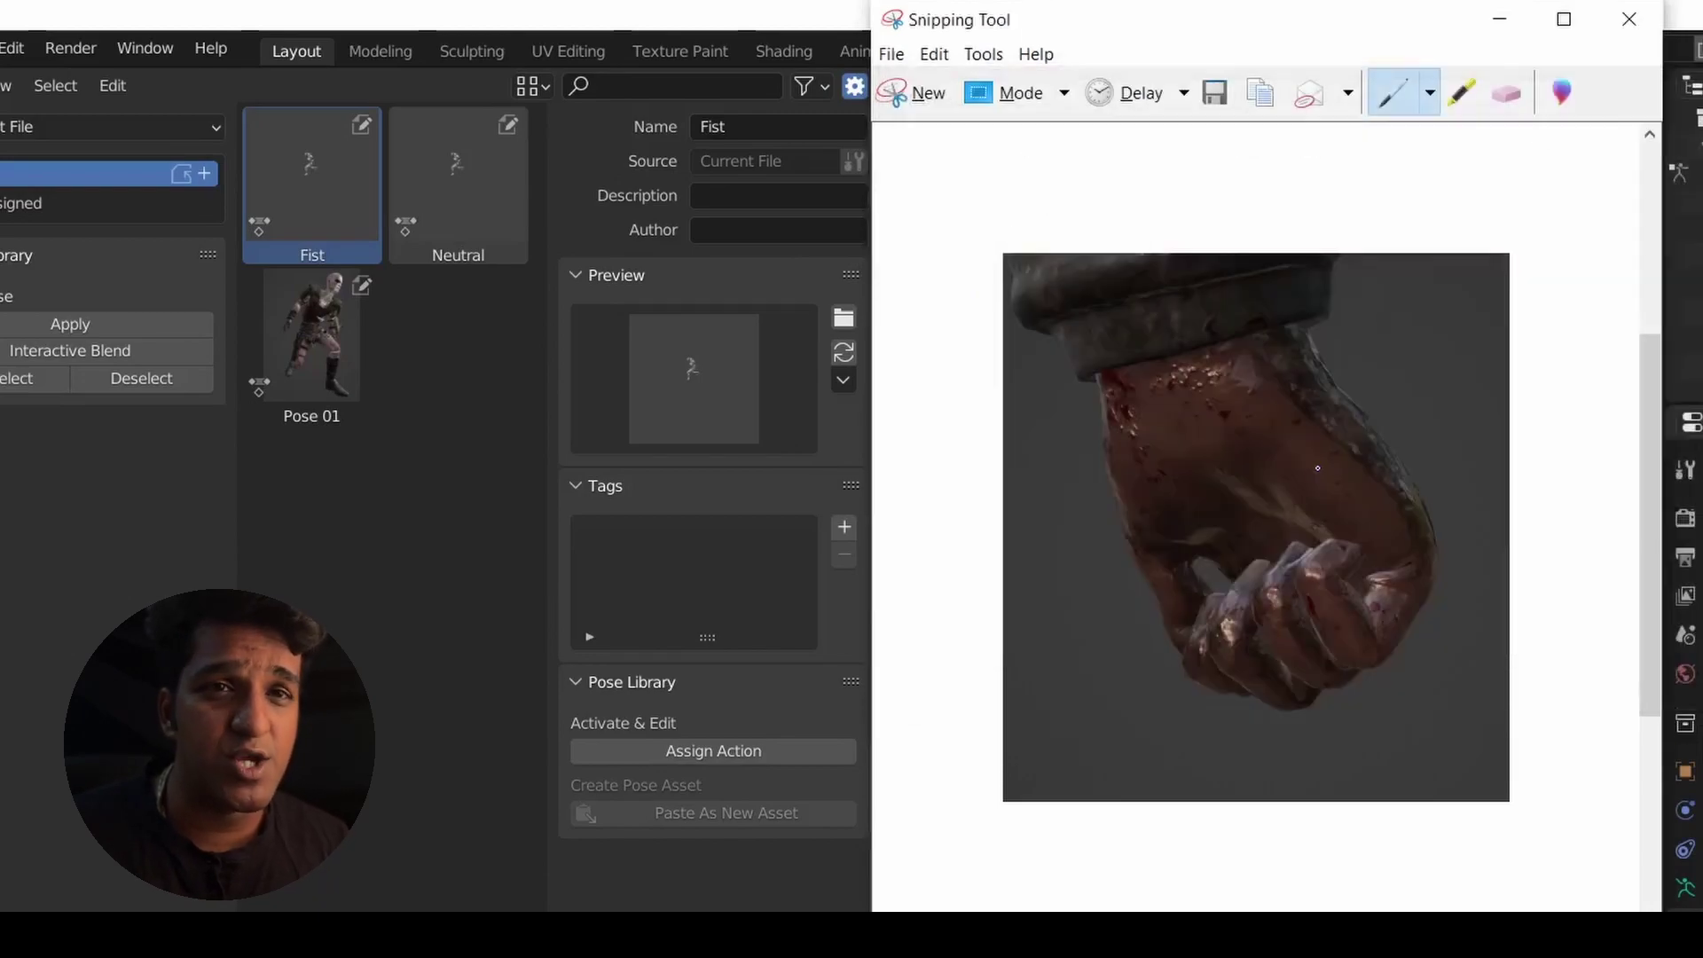
key(alt+Tab)
key(ctrl+z)
middle_drag(1276, 630, 1347, 565)
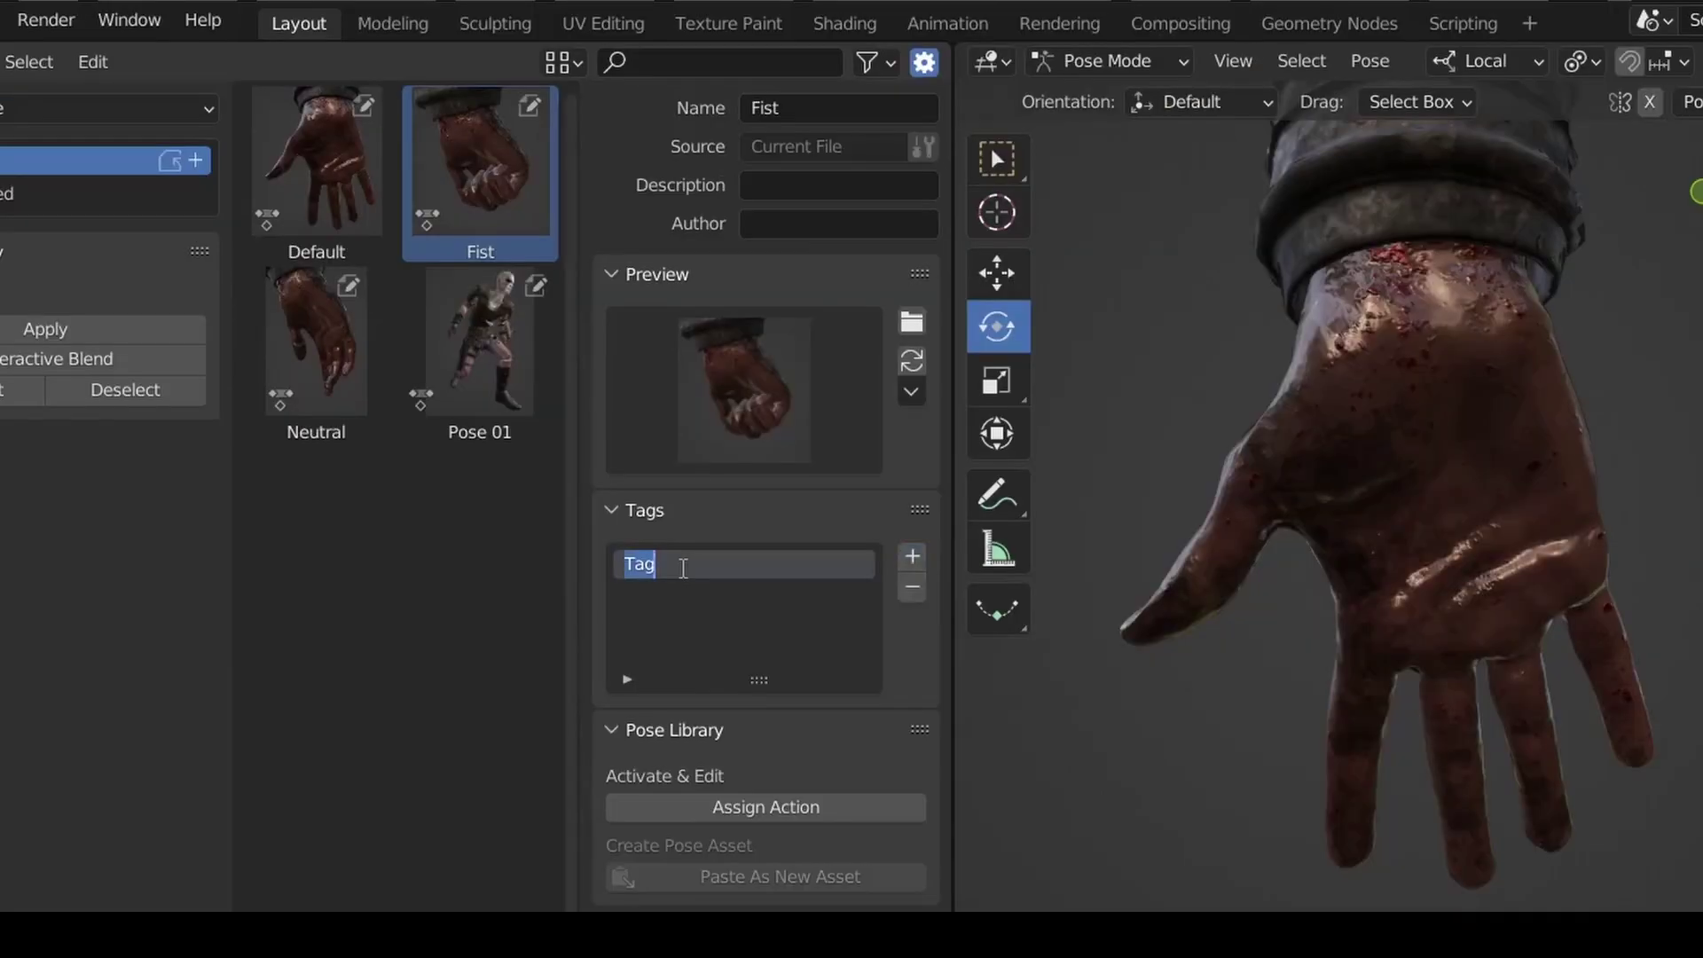
Name the tags of the Fist and Neutral pose assets Finger.
text(Finger)
key(Return)
click(330, 377)
double_click(722, 568)
text(Finger)
key(Return)
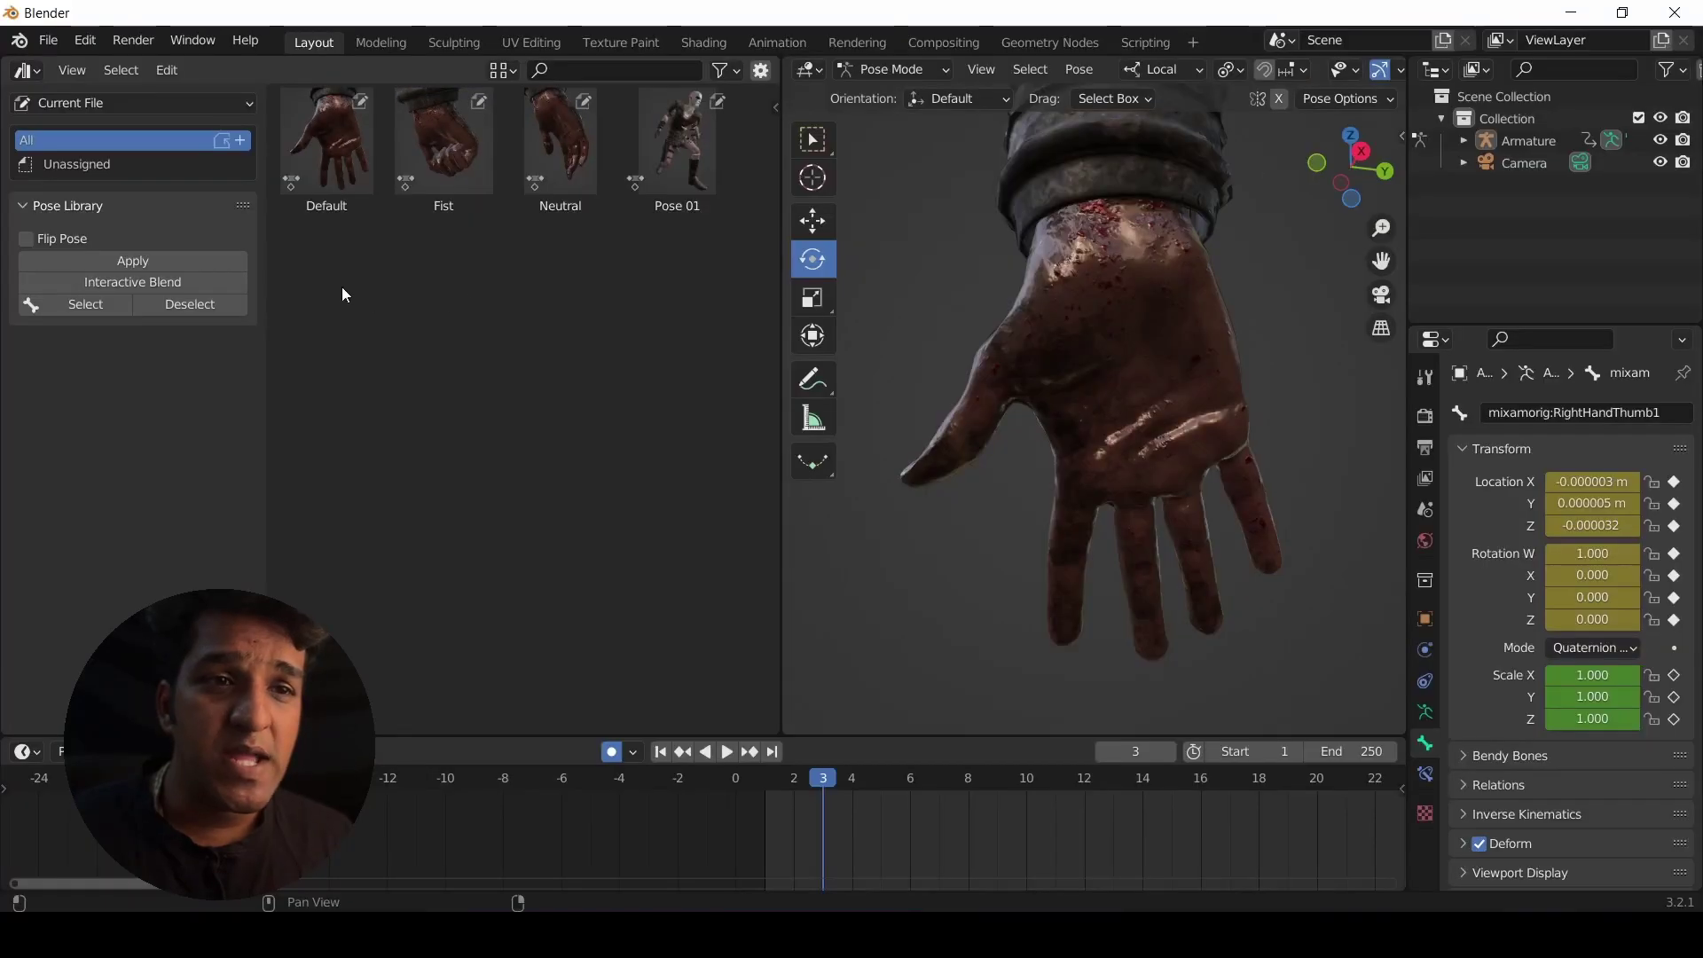
drag(338, 289, 700, 125)
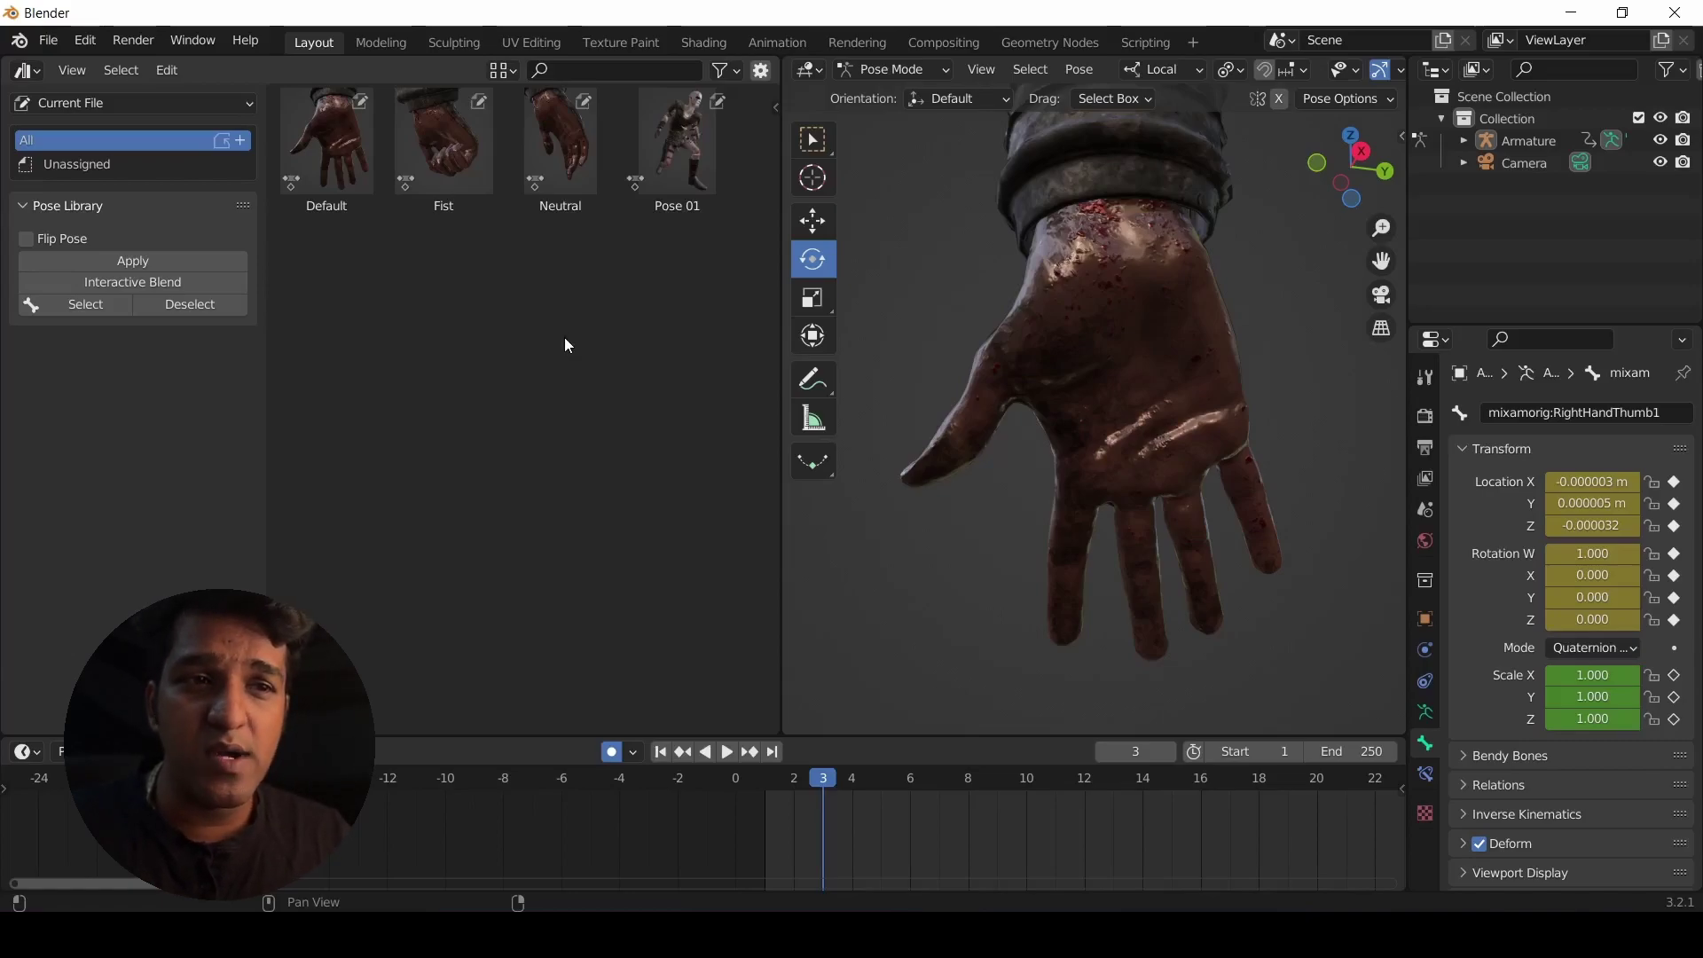
click(334, 147)
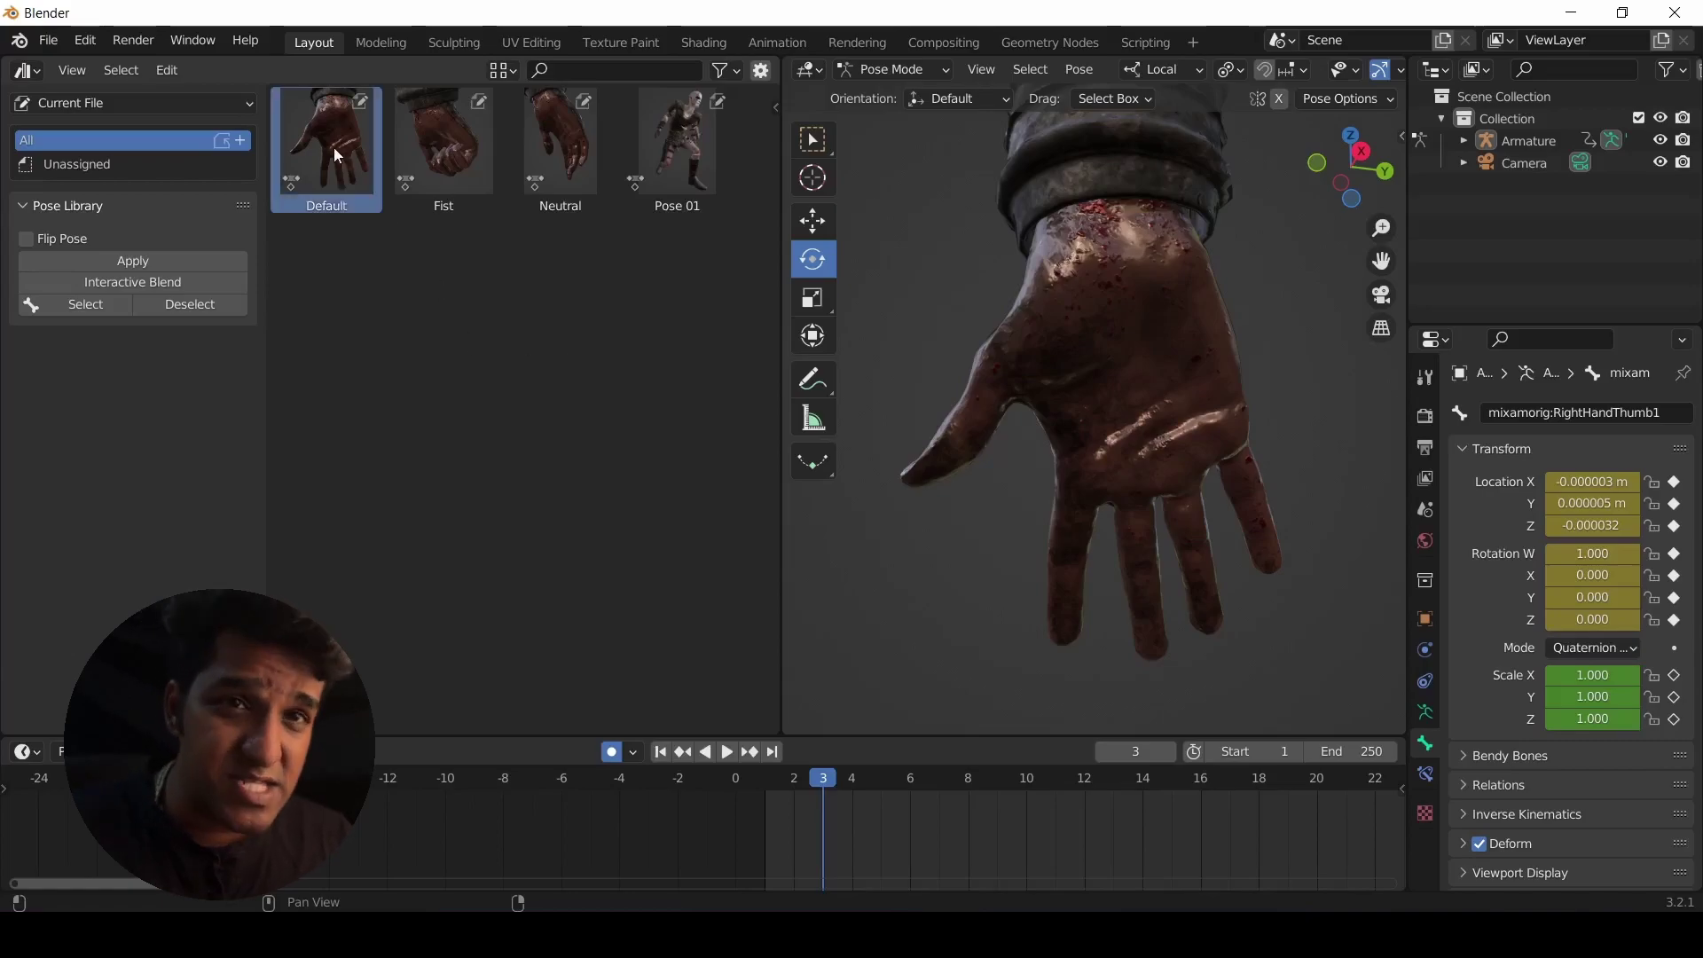
click(358, 316)
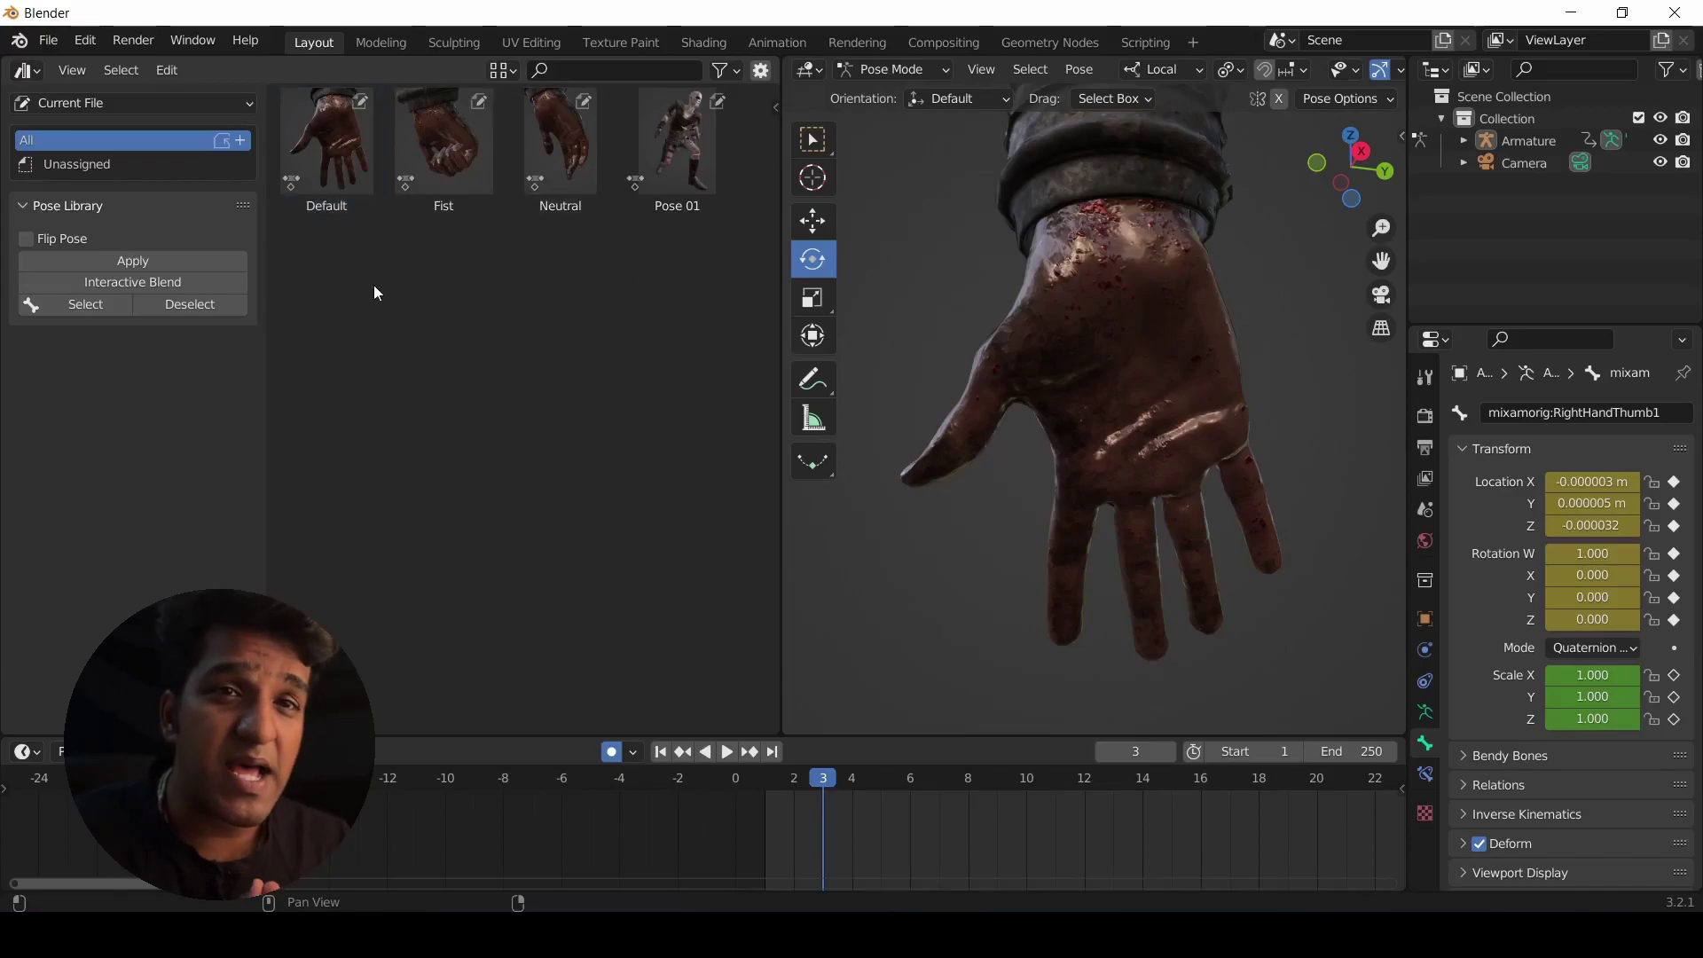
scroll(1239, 431, down, 5)
scroll(1270, 491, down, 5)
middle_drag(1270, 492, 1034, 540)
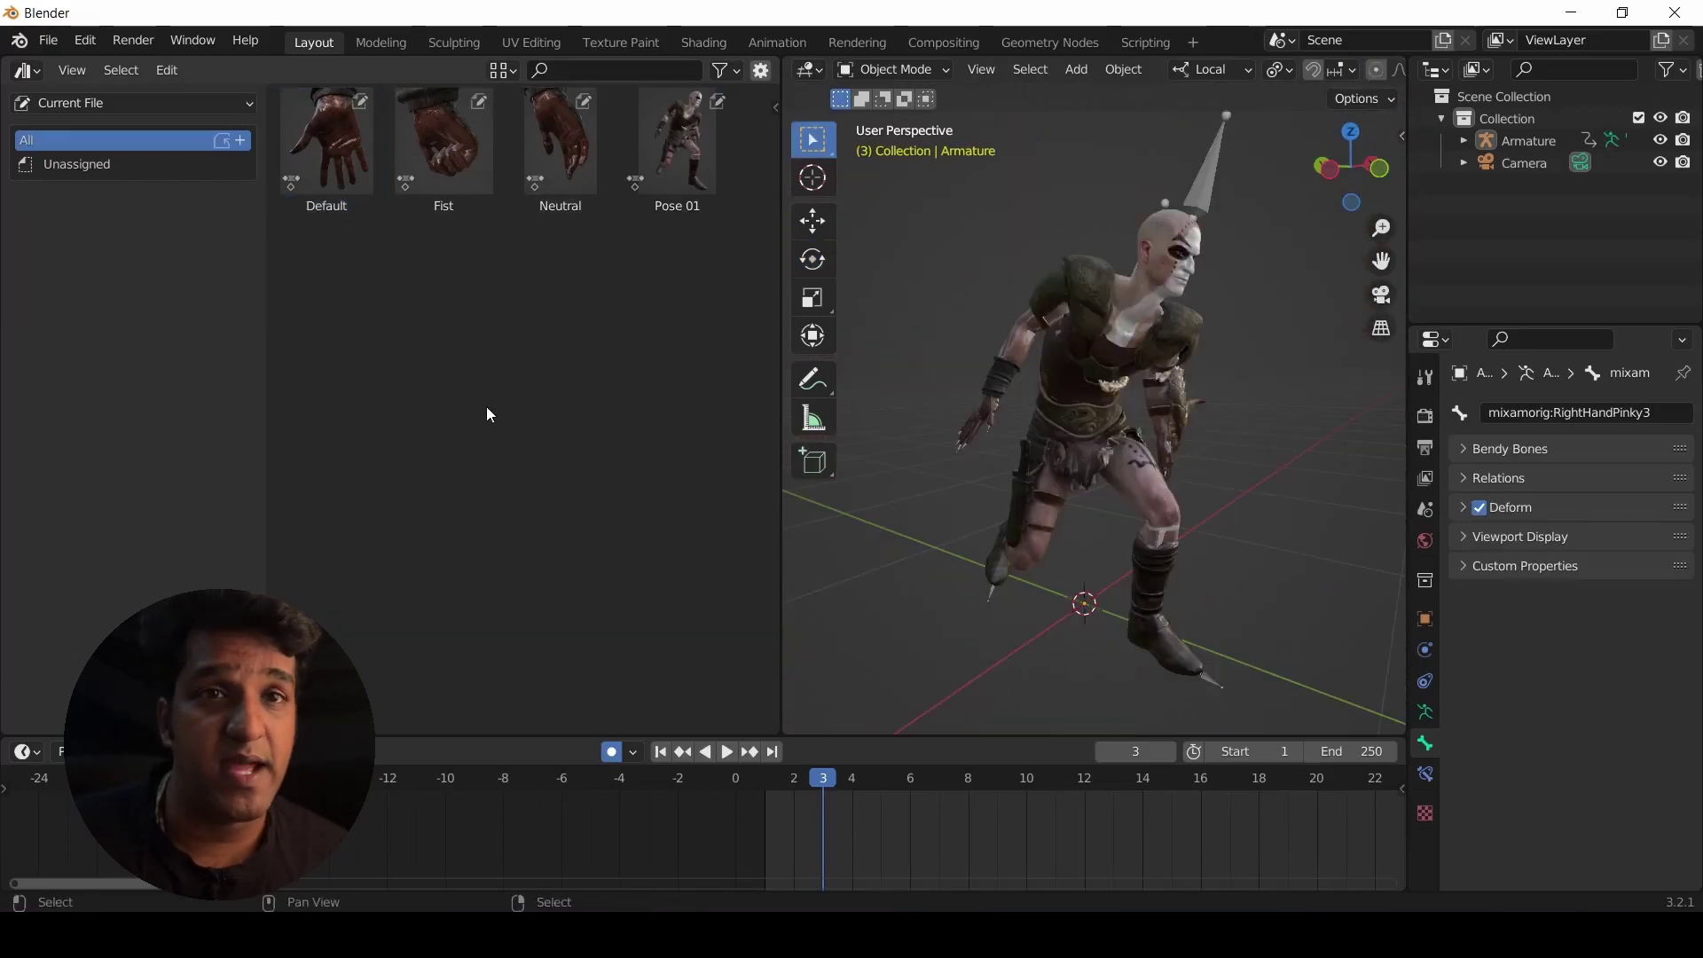
Open a new Blender instance, dismiss its splash screen and delete the default cube and light.
right_click(908, 936)
click(908, 815)
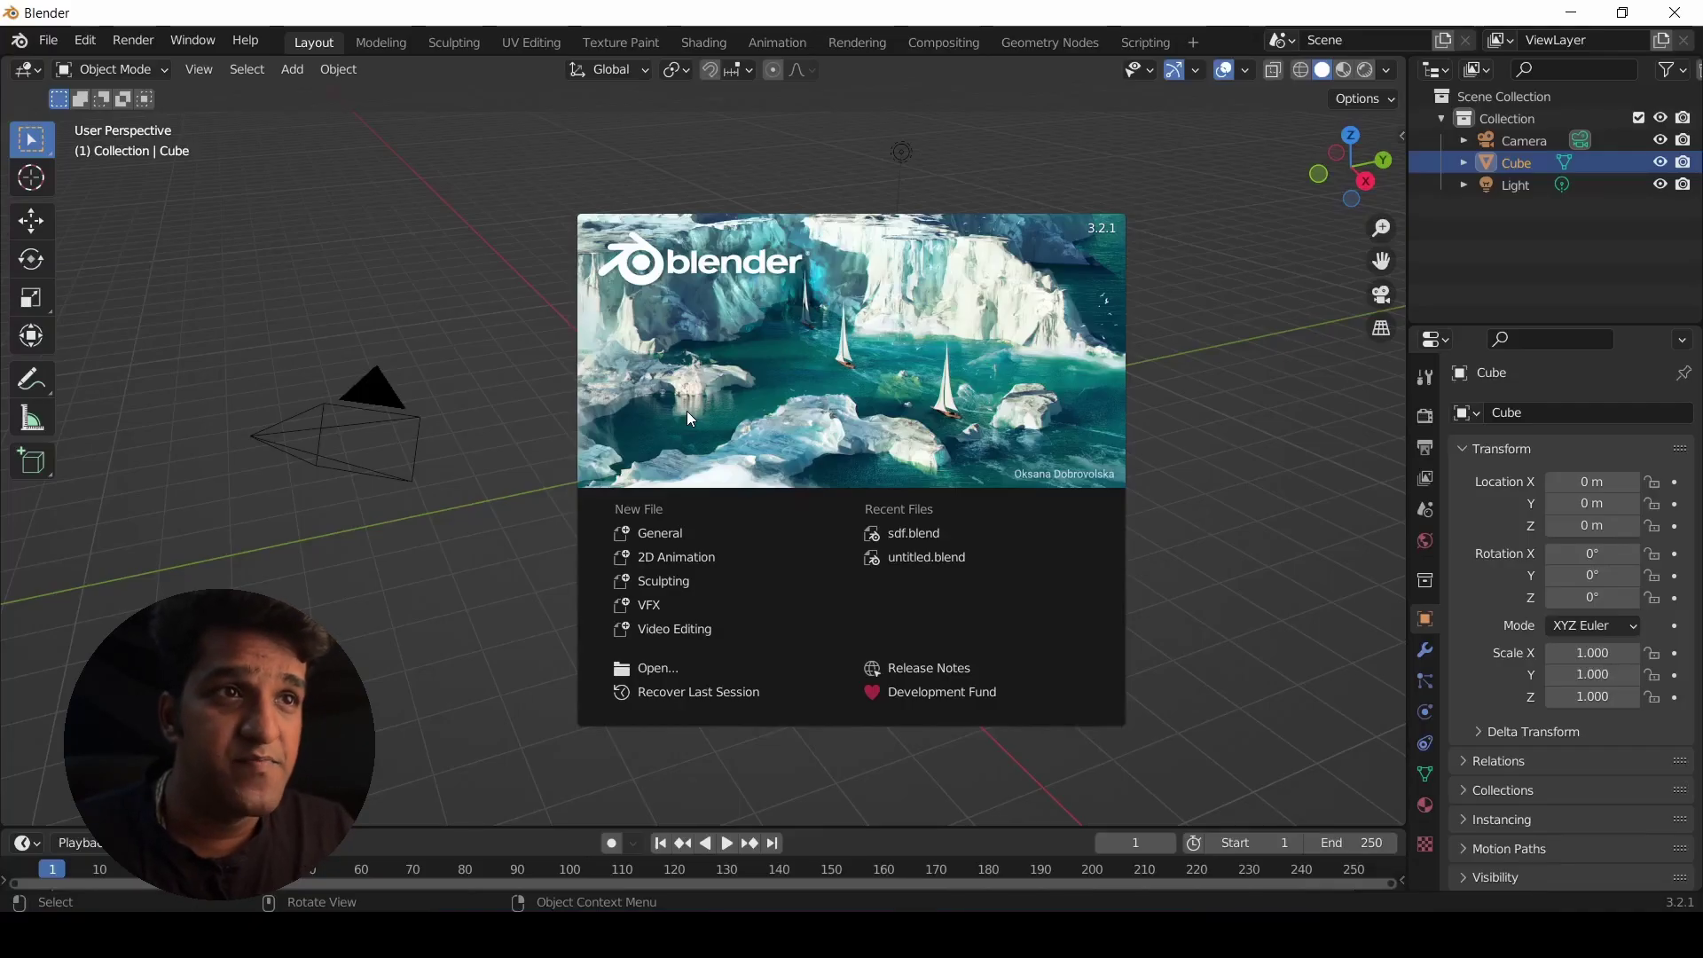
click(437, 557)
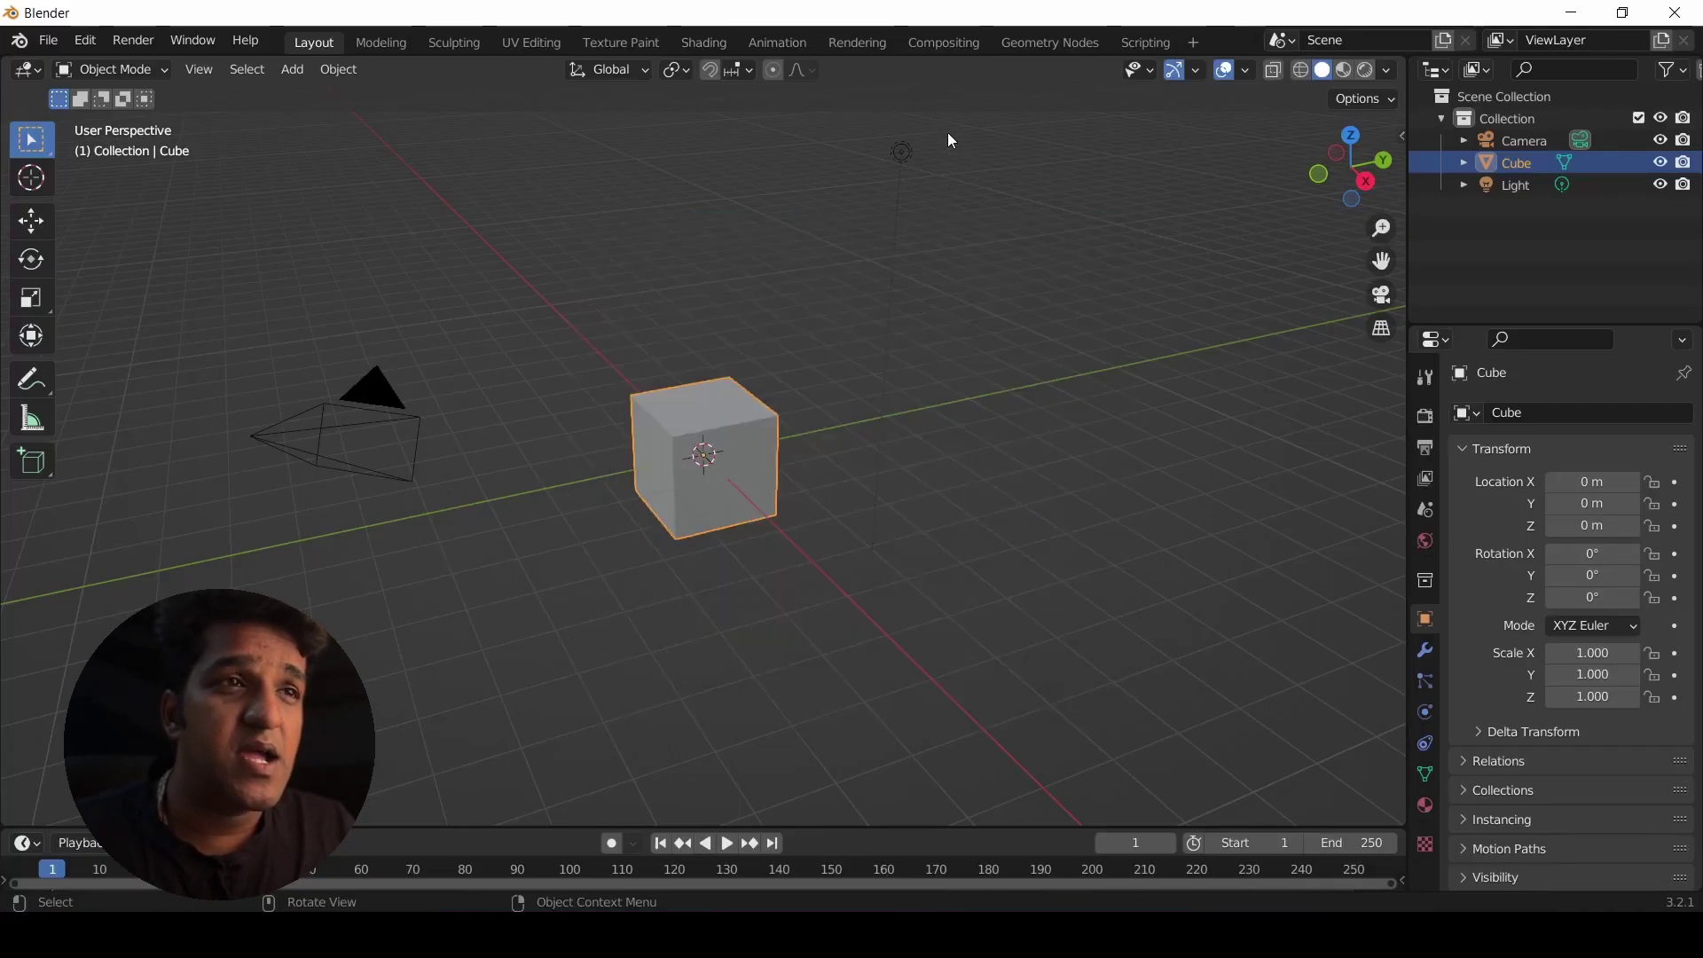
shift+click(902, 152)
key(Delete)
Import the character's FBX file from the recent D: drive location into the scene.
click(49, 40)
mouse_move(124, 341)
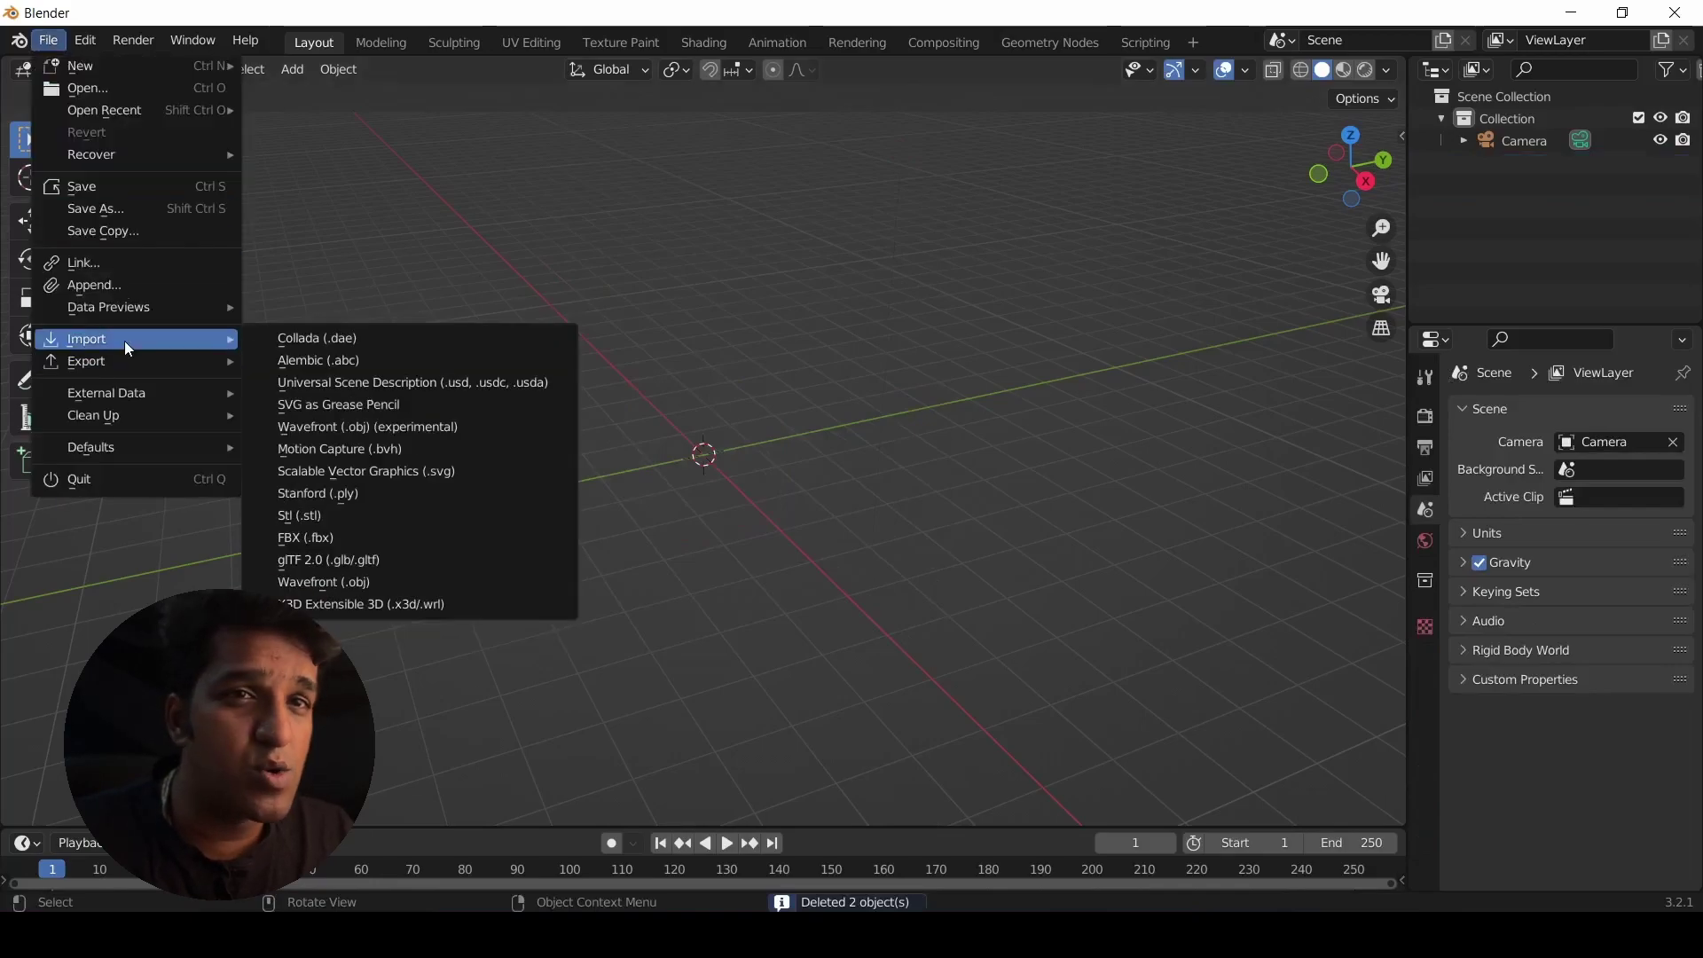
click(335, 521)
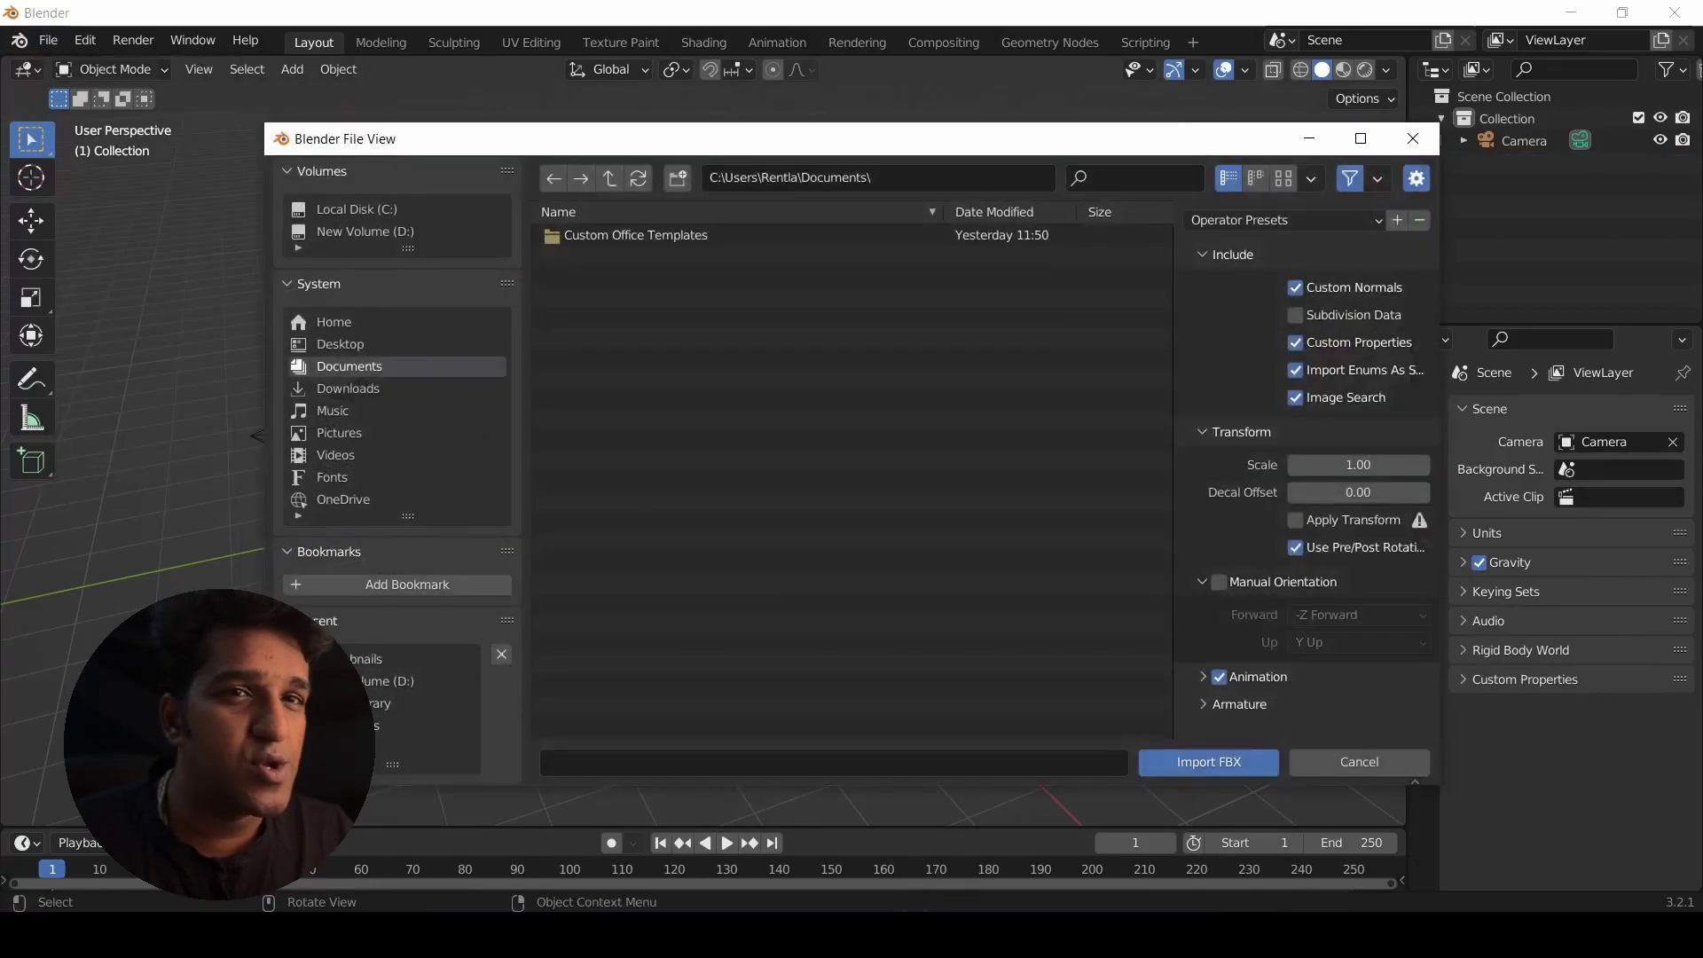
click(369, 682)
double_click(600, 293)
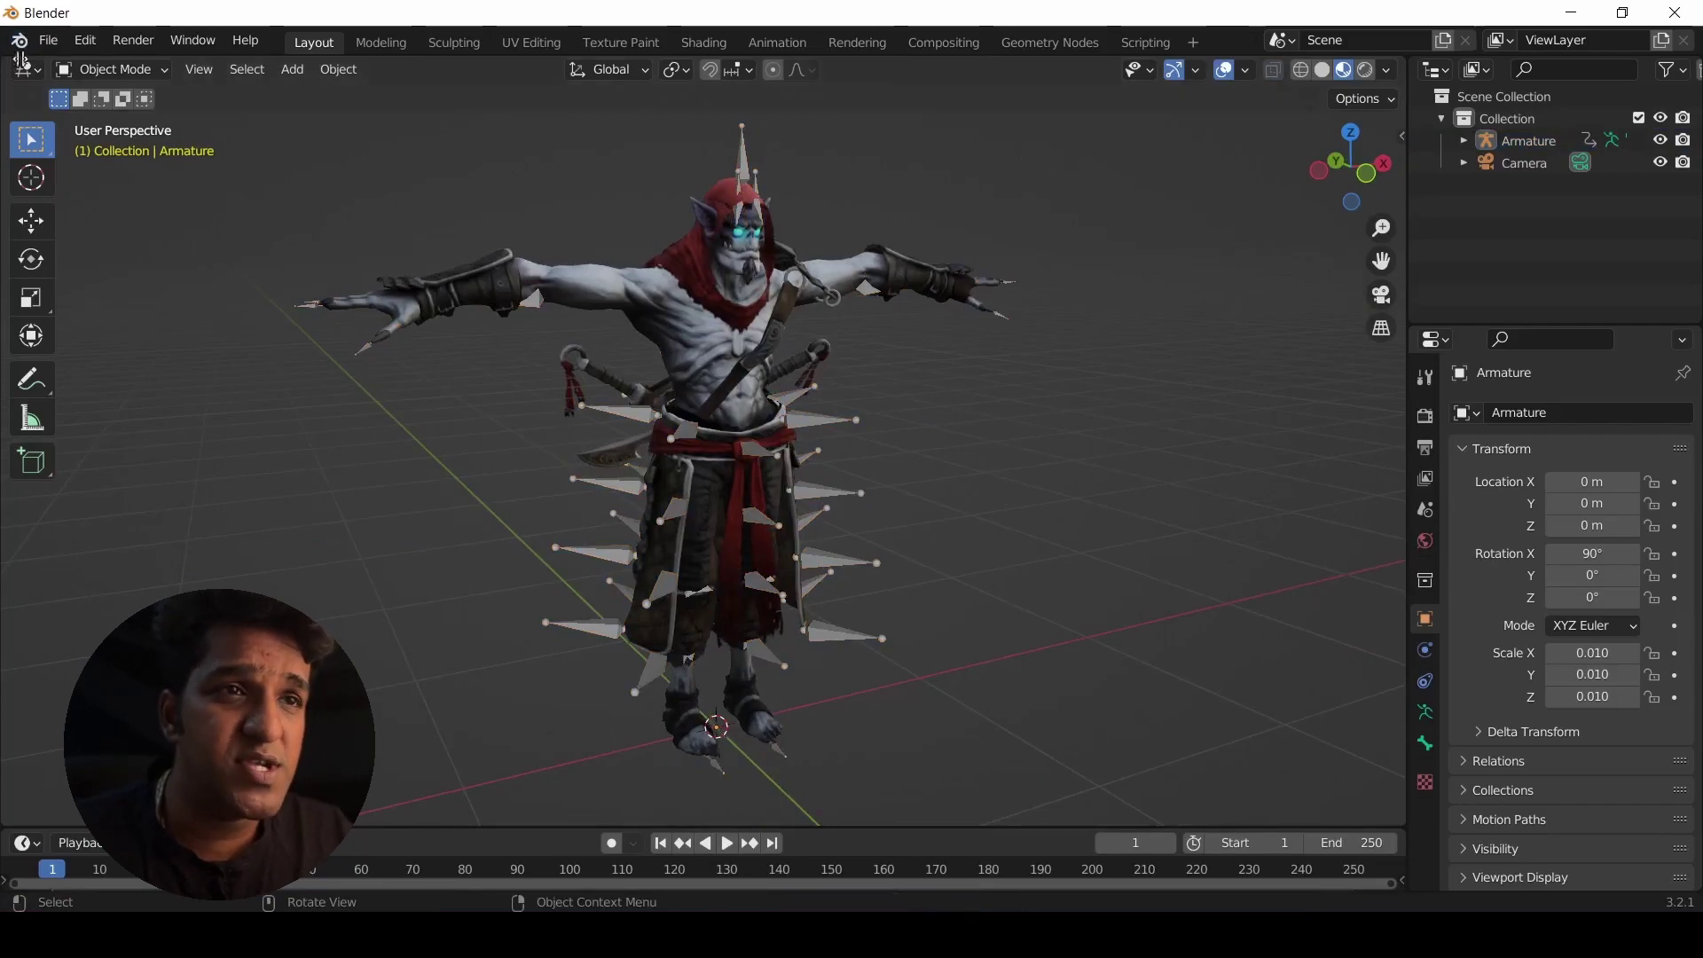
Split the 3D viewport vertically, turn one half into an Asset Browser and widen it slightly.
drag(16, 62, 712, 127)
click(27, 69)
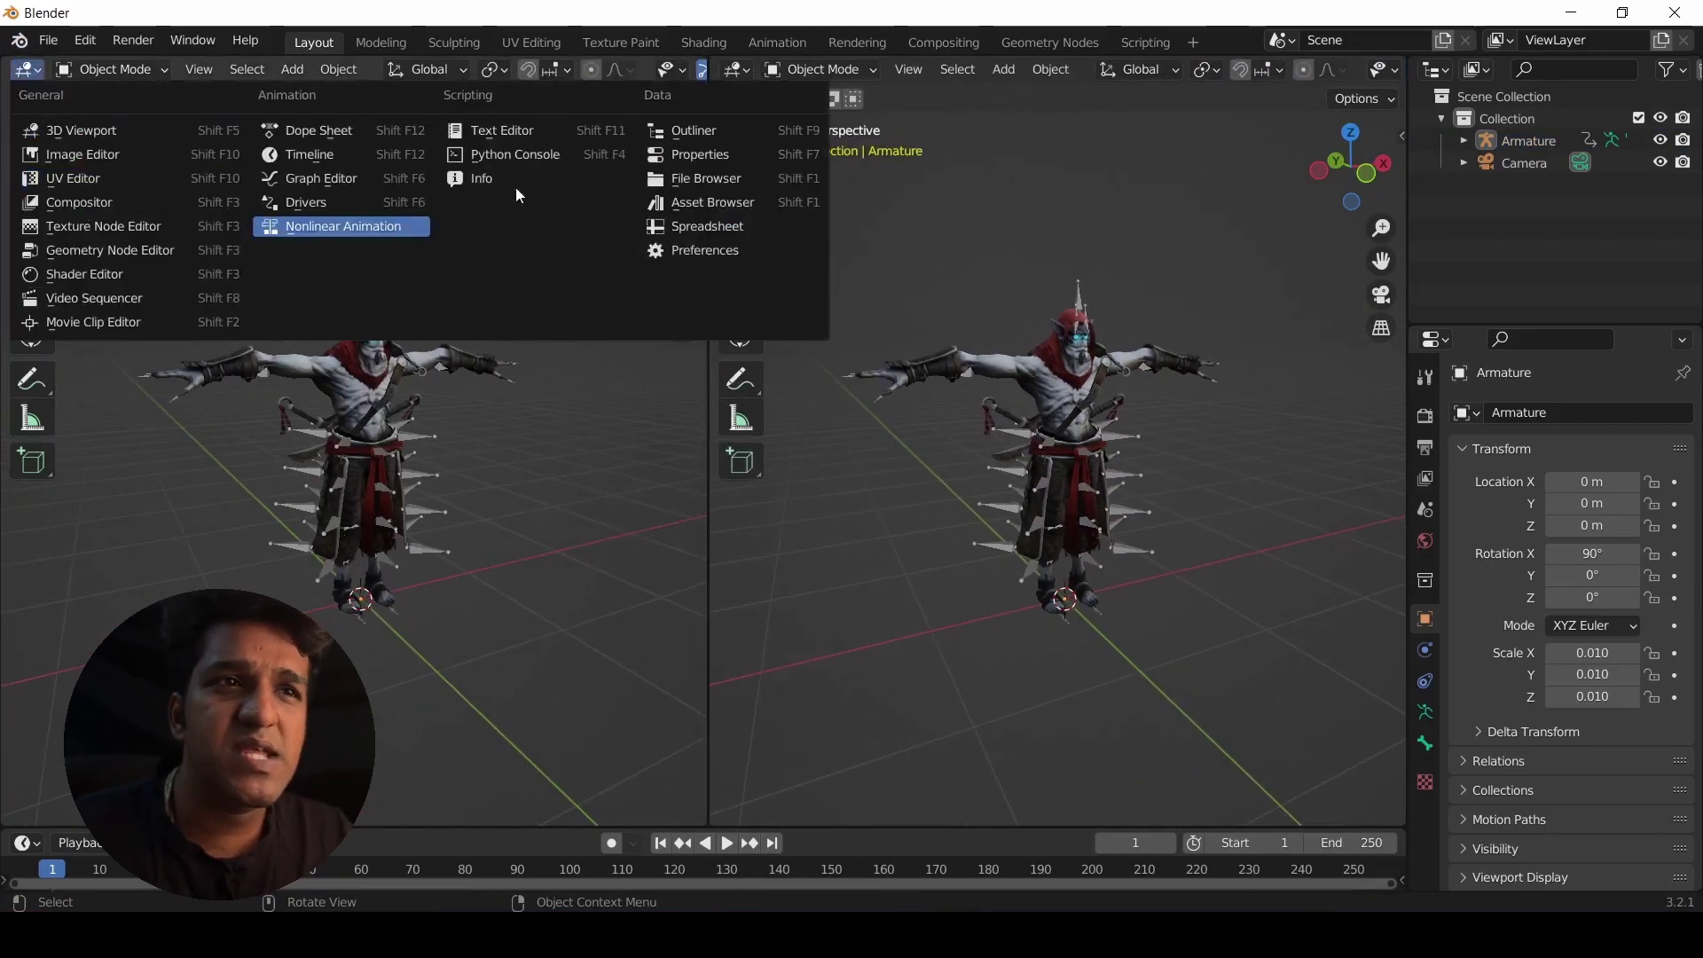
click(710, 202)
click(71, 103)
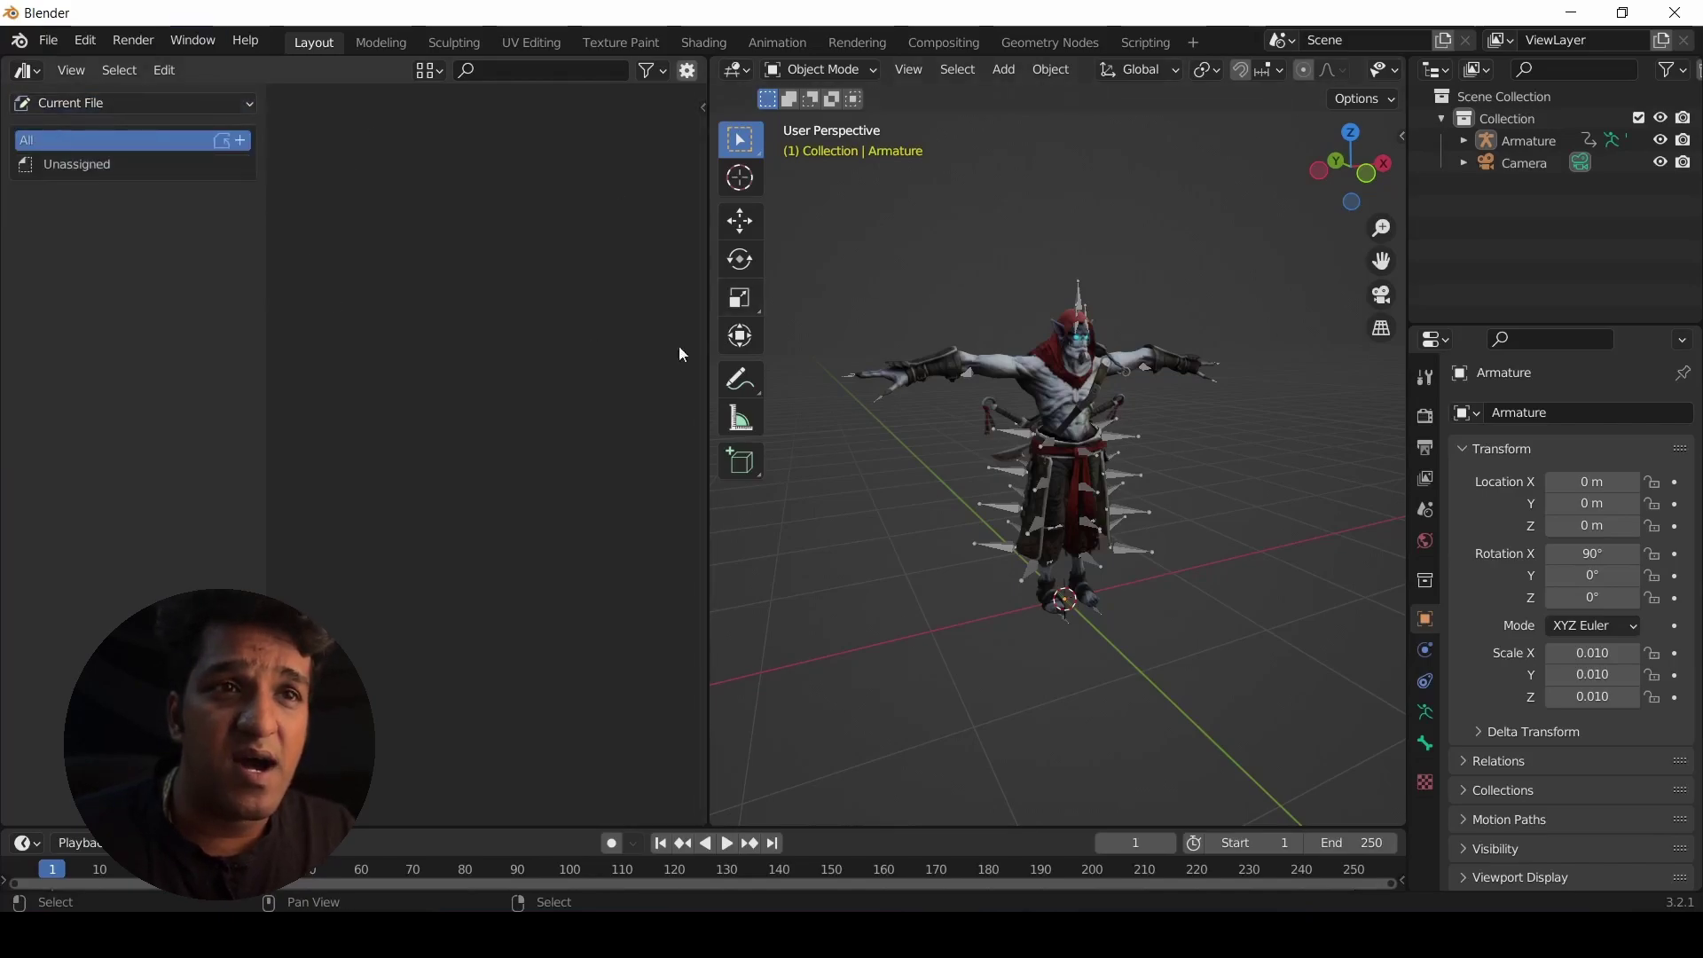
drag(708, 369, 795, 369)
Switch to the Blender window with the first character and check its pose assets and the available asset libraries.
mouse_move(958, 936)
click(843, 865)
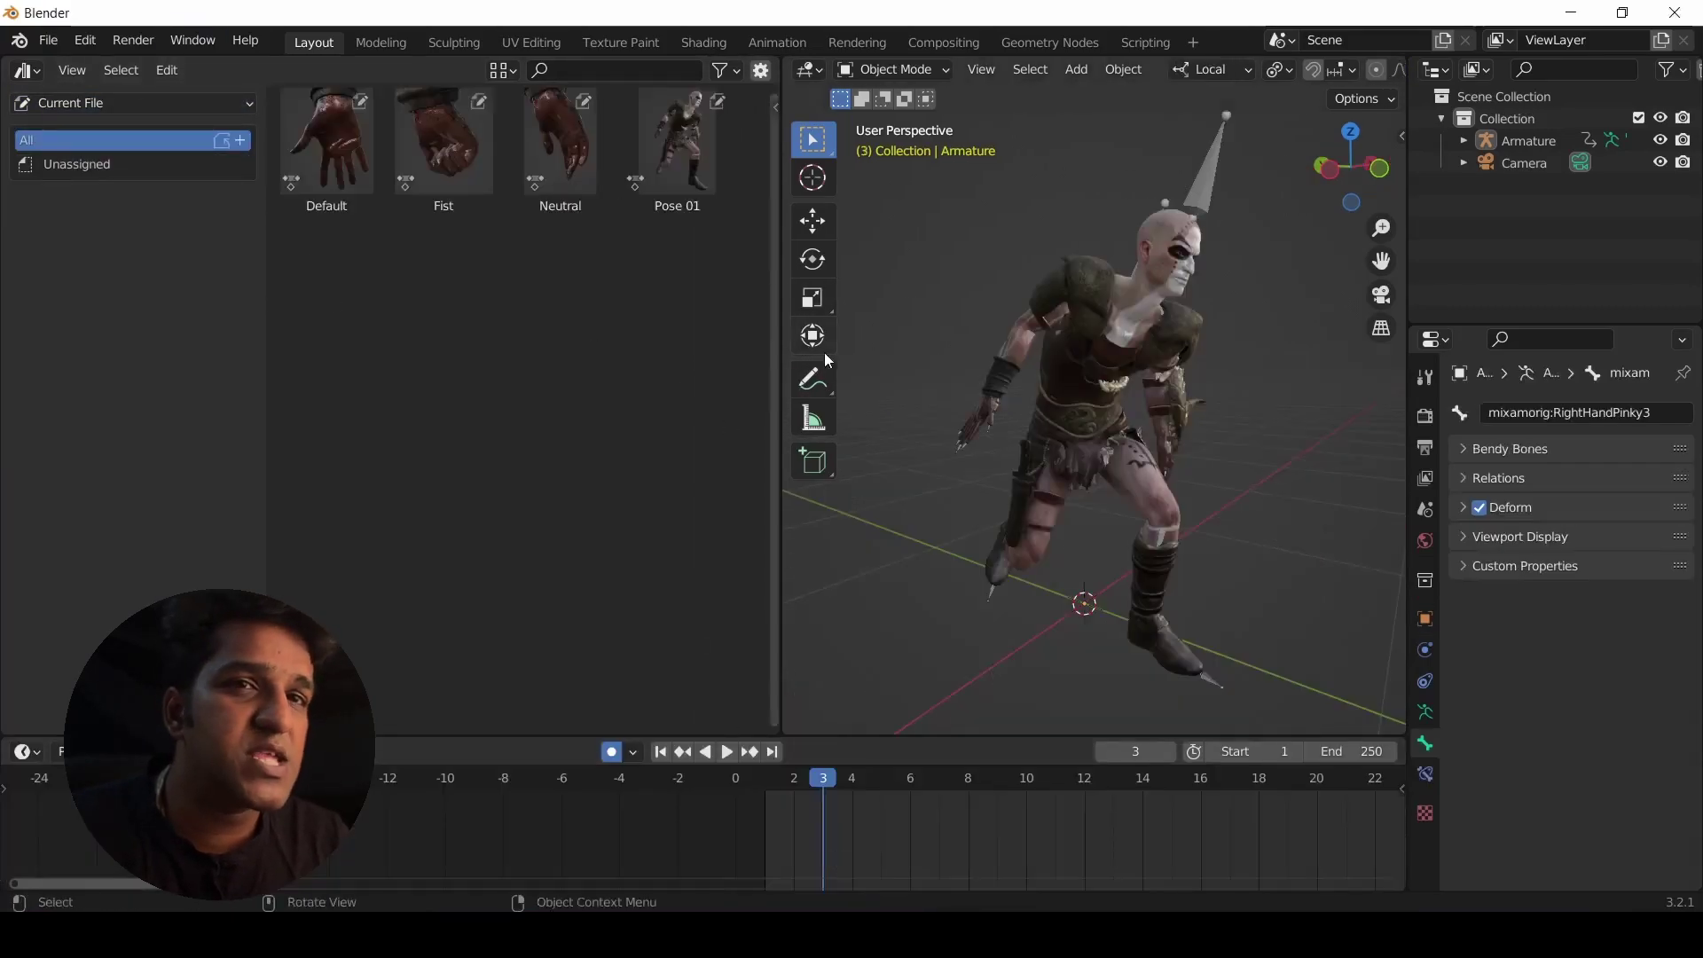
drag(474, 197, 688, 119)
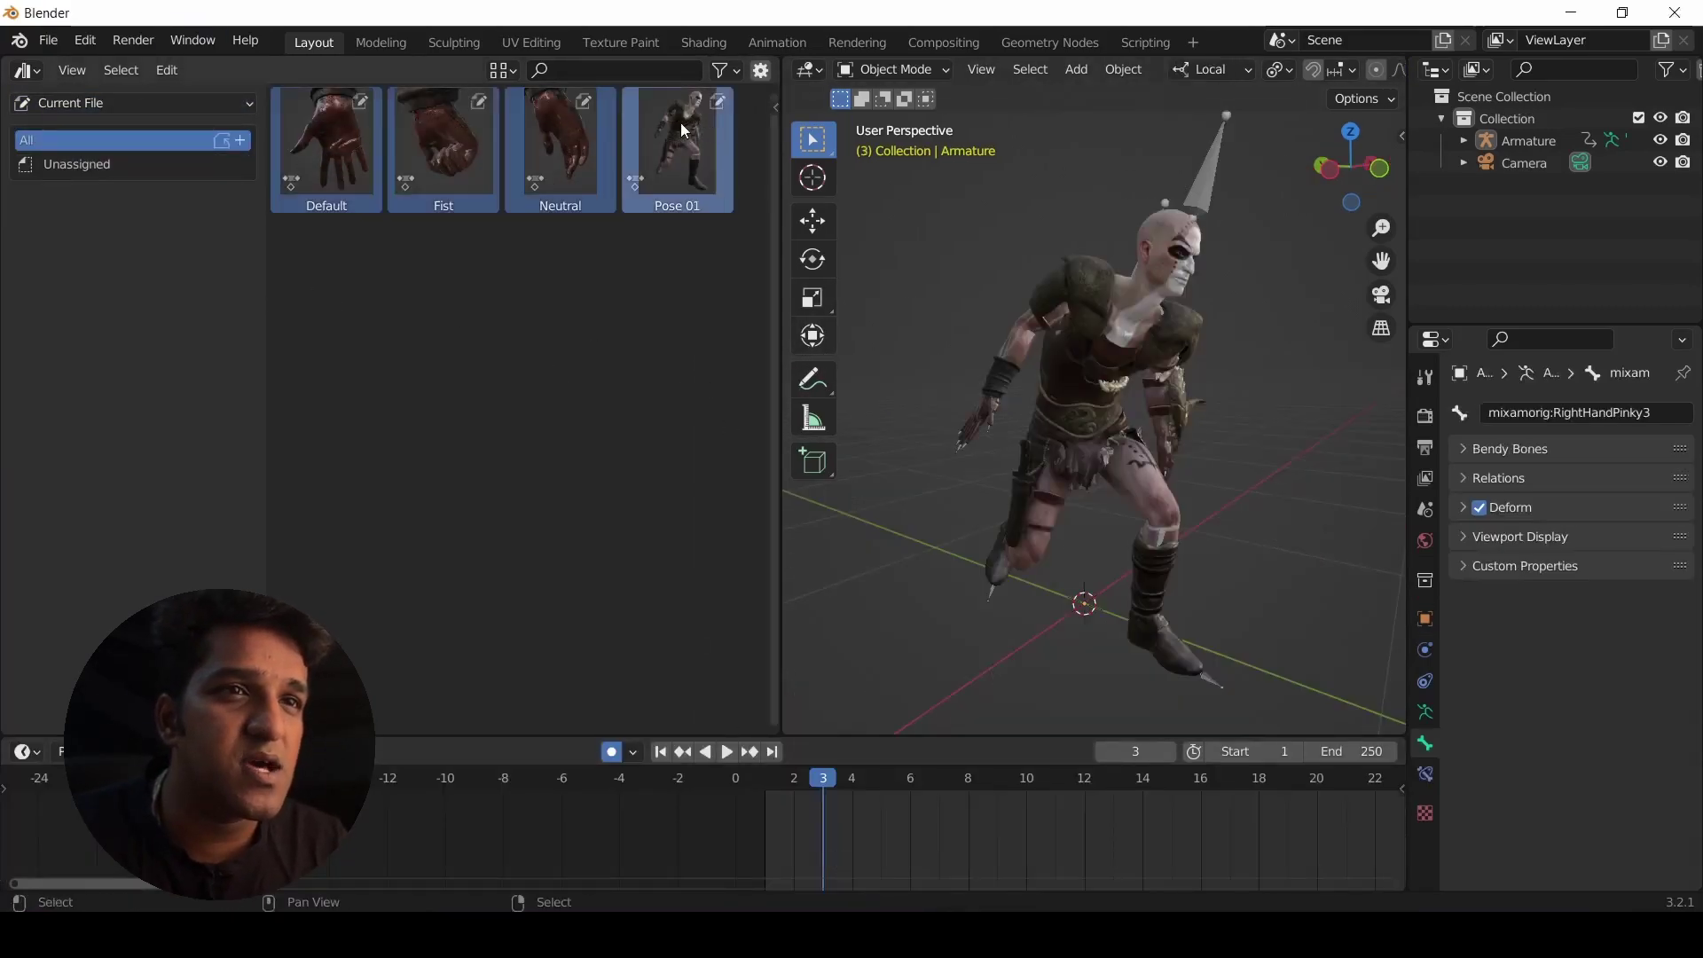
click(86, 105)
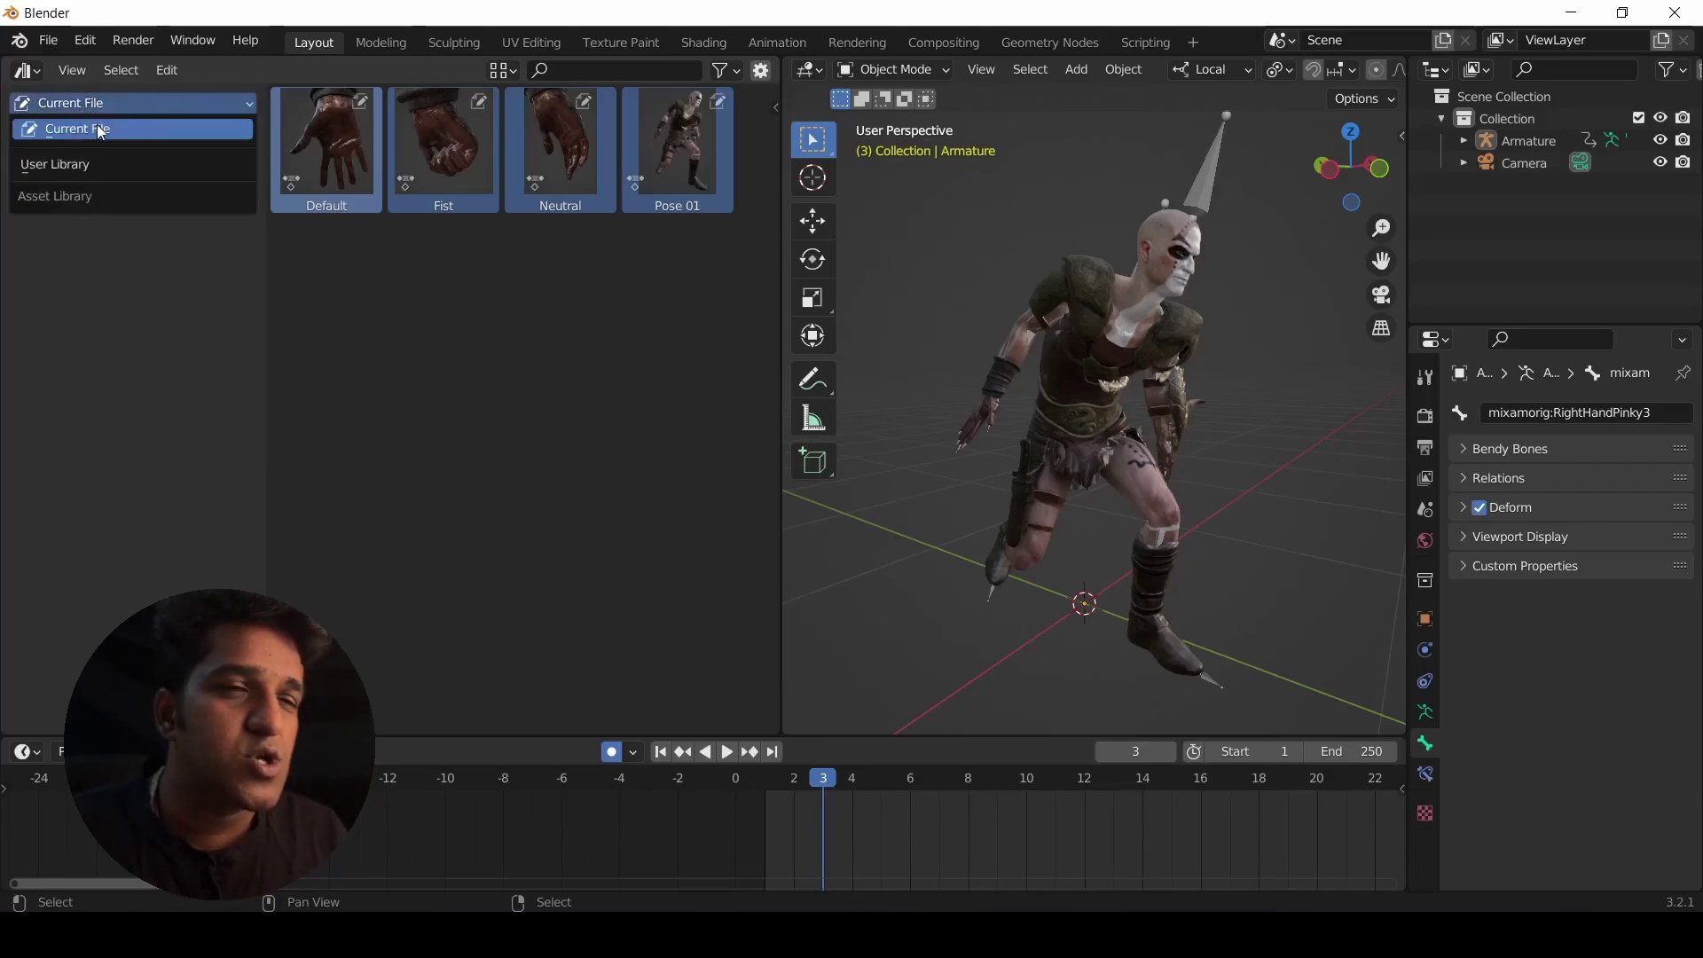
click(364, 362)
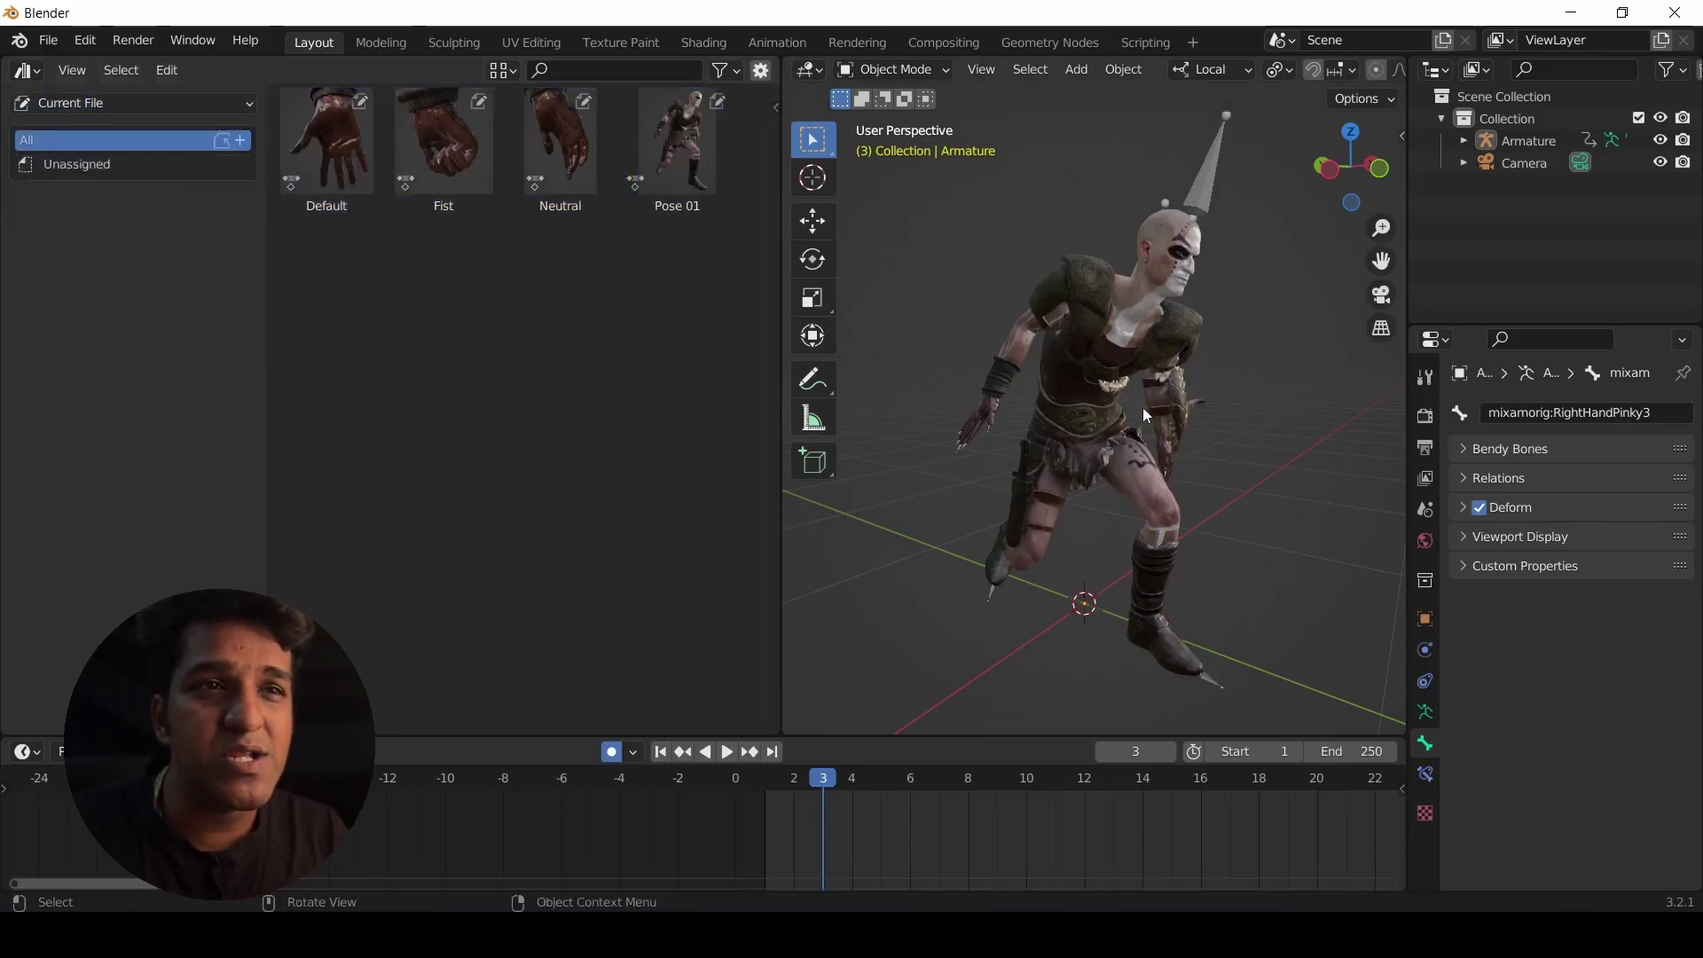
click(1196, 174)
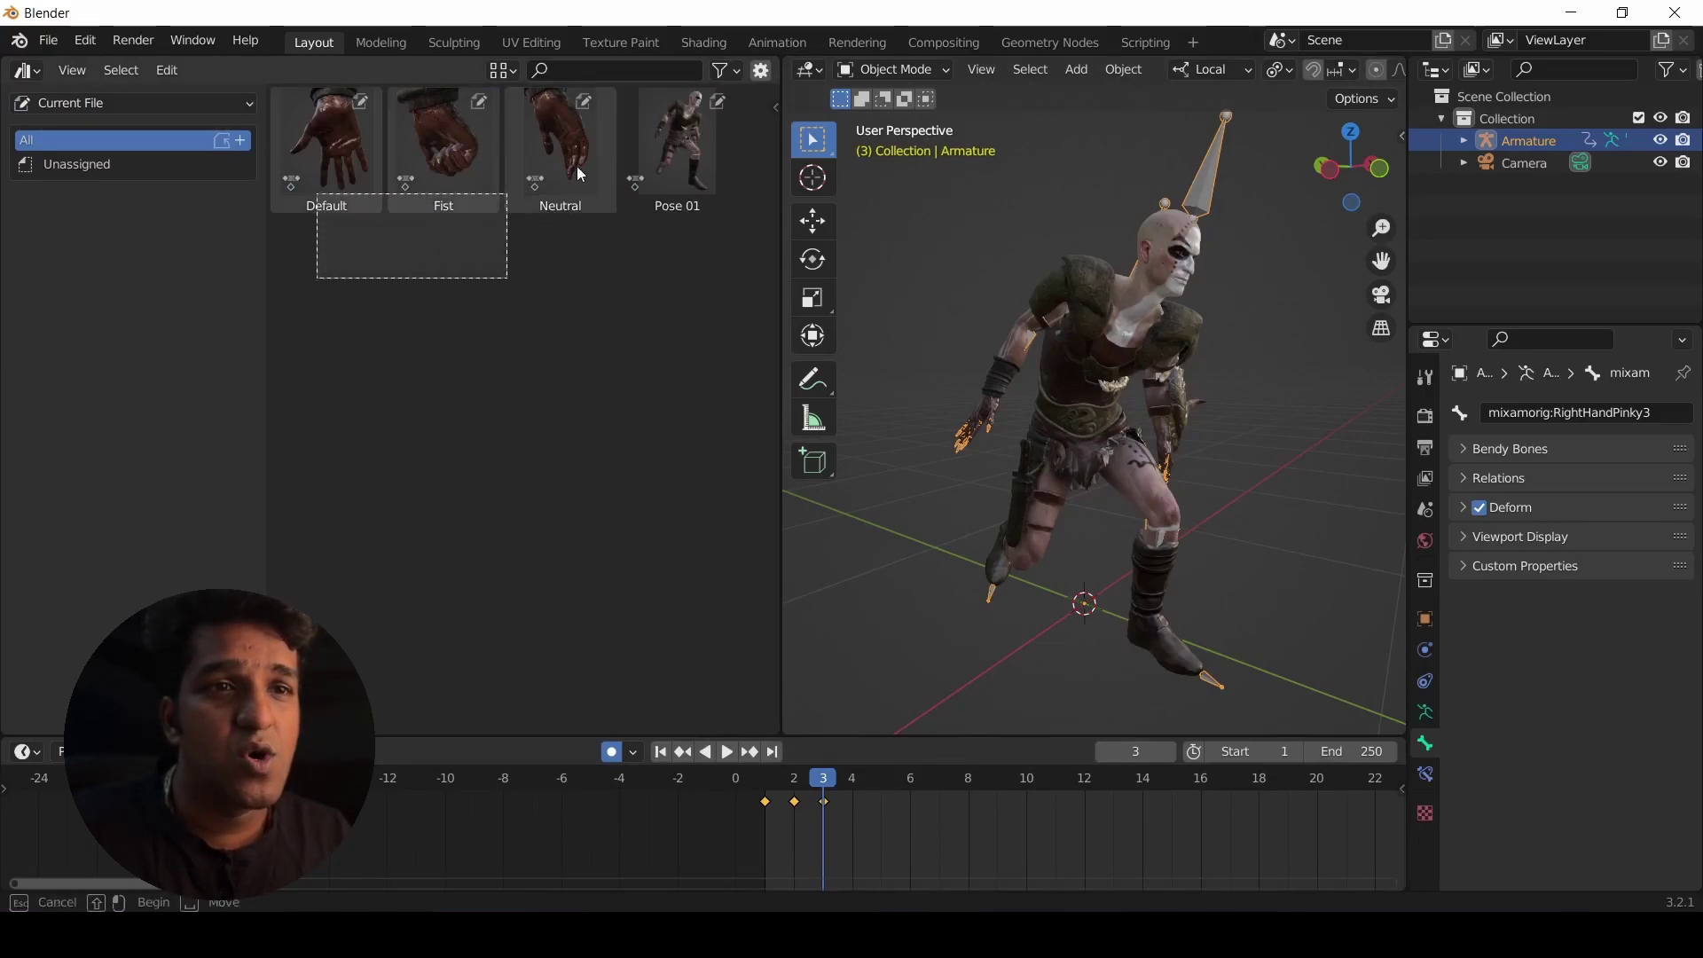
click(103, 105)
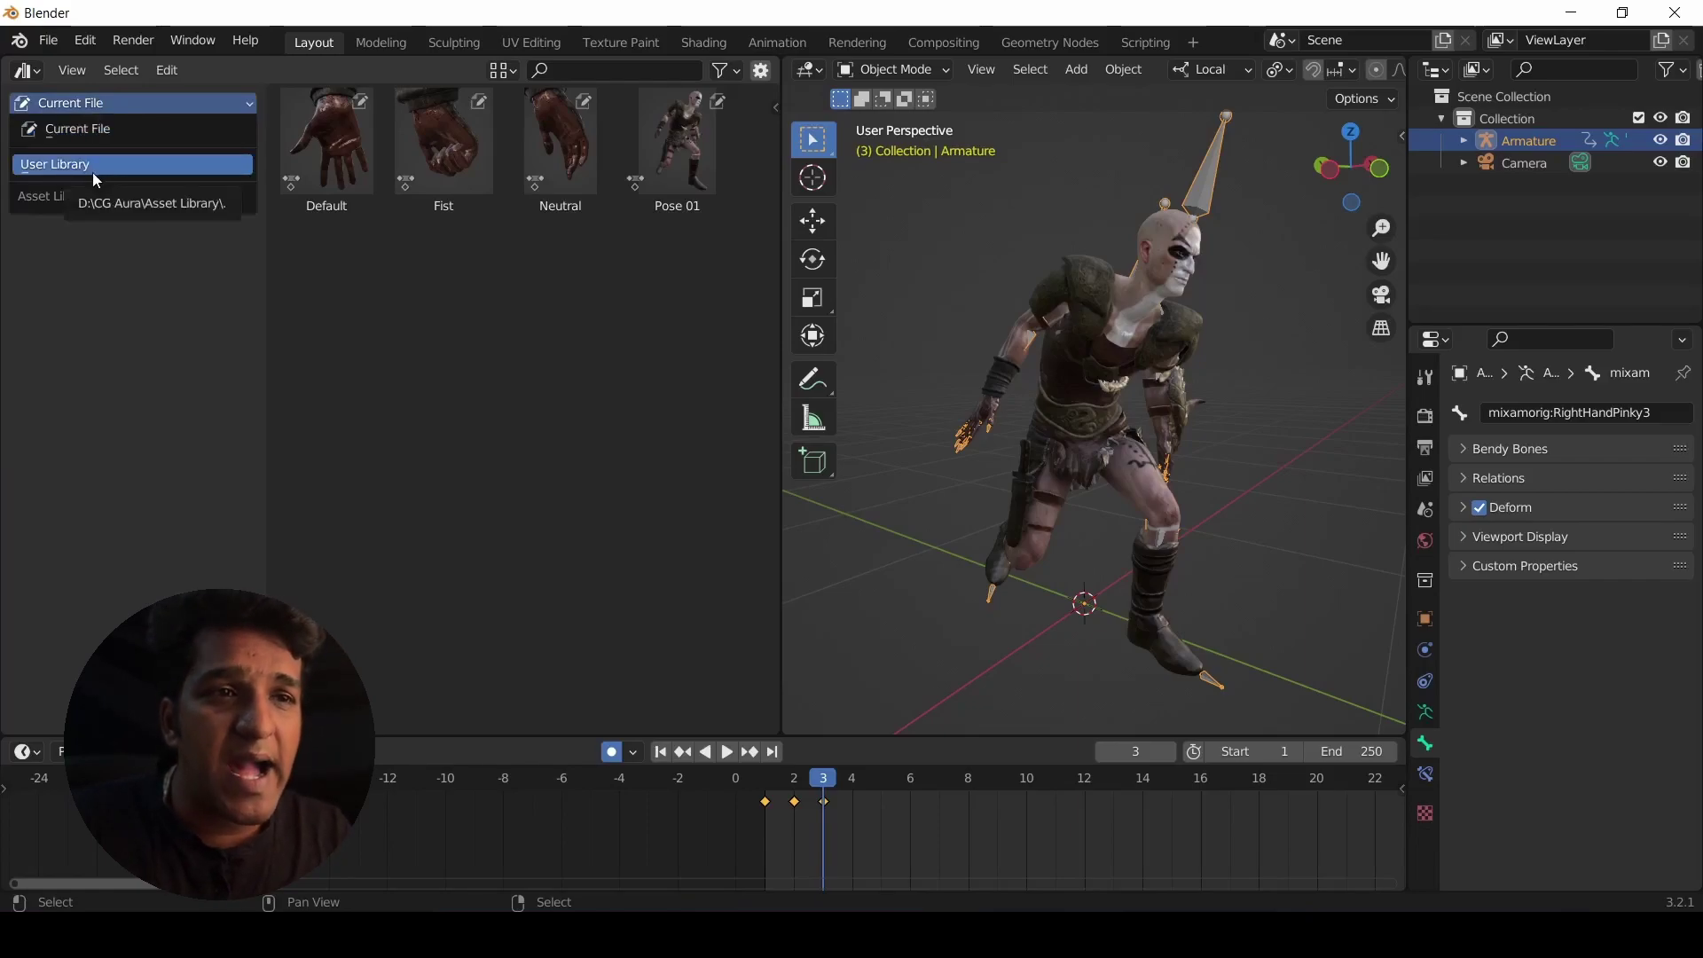
click(97, 103)
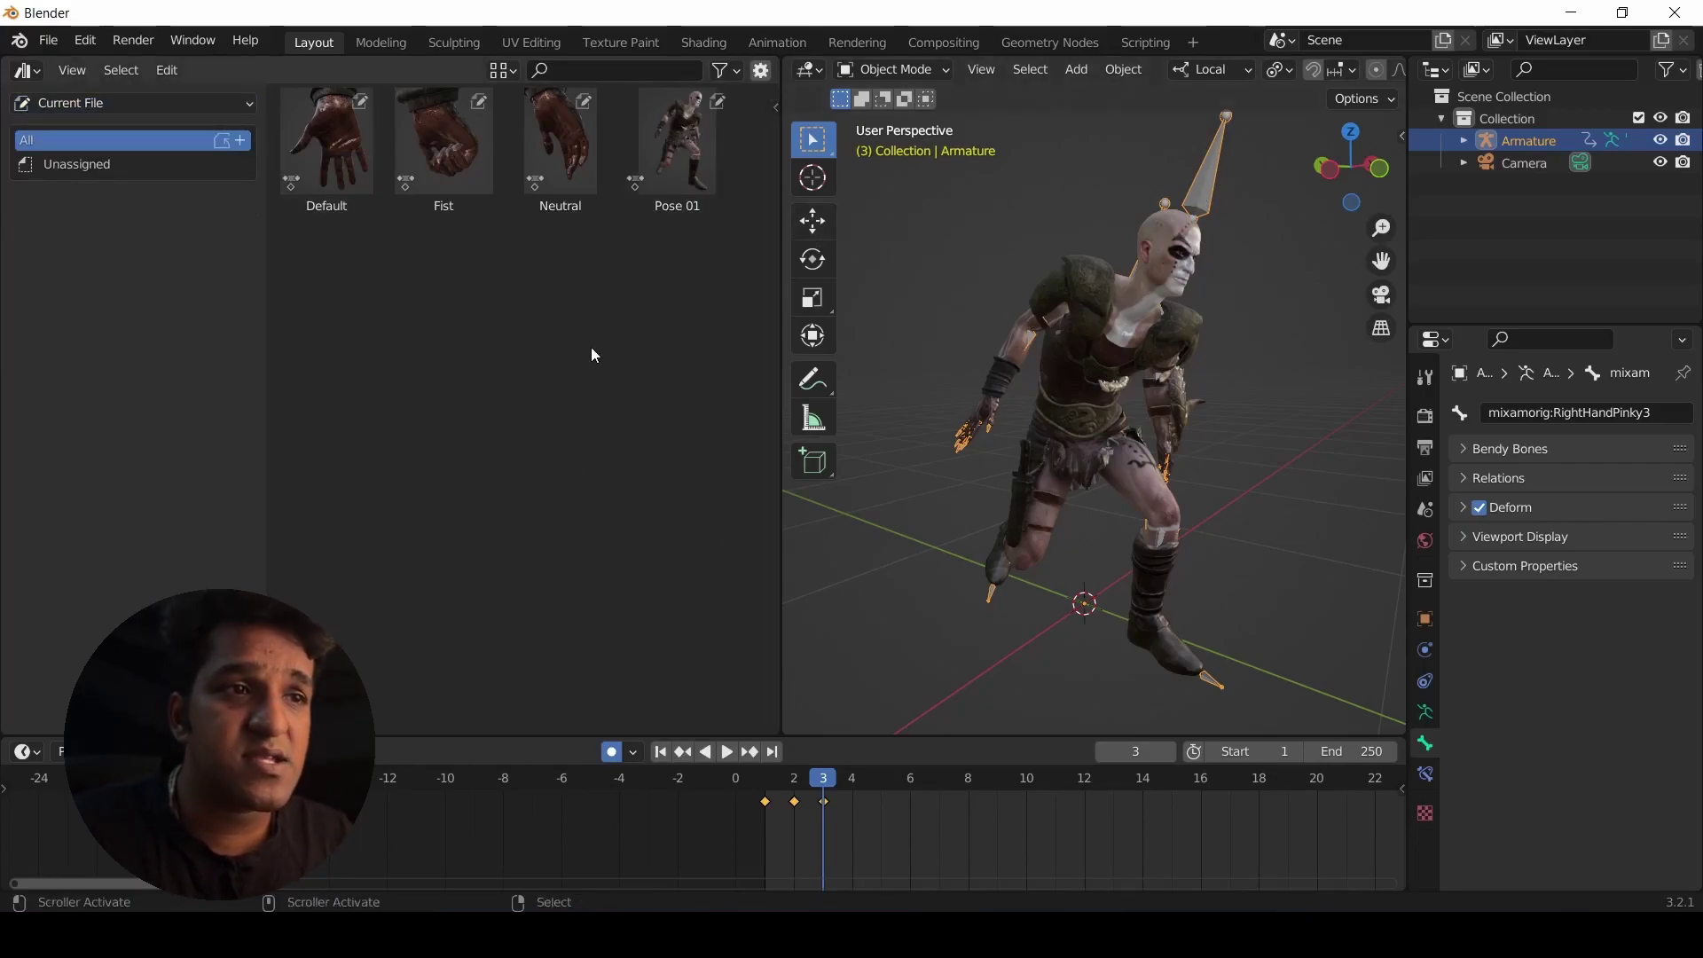
drag(335, 291, 740, 129)
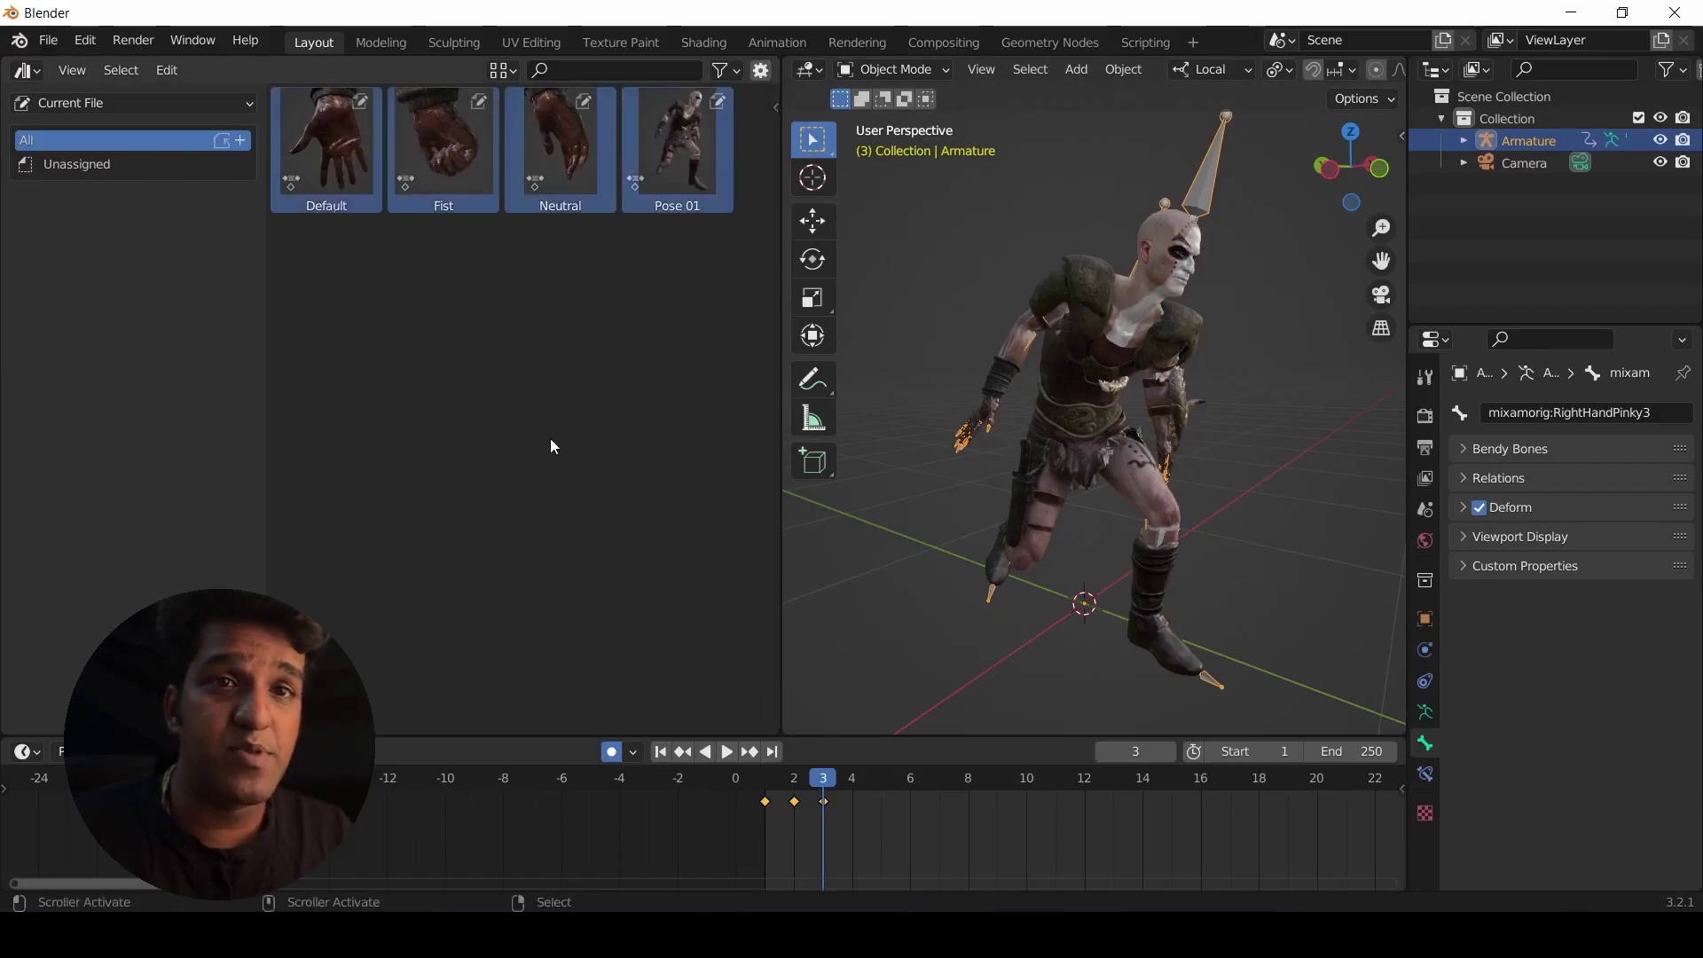
click(550, 438)
drag(311, 262, 716, 173)
click(581, 427)
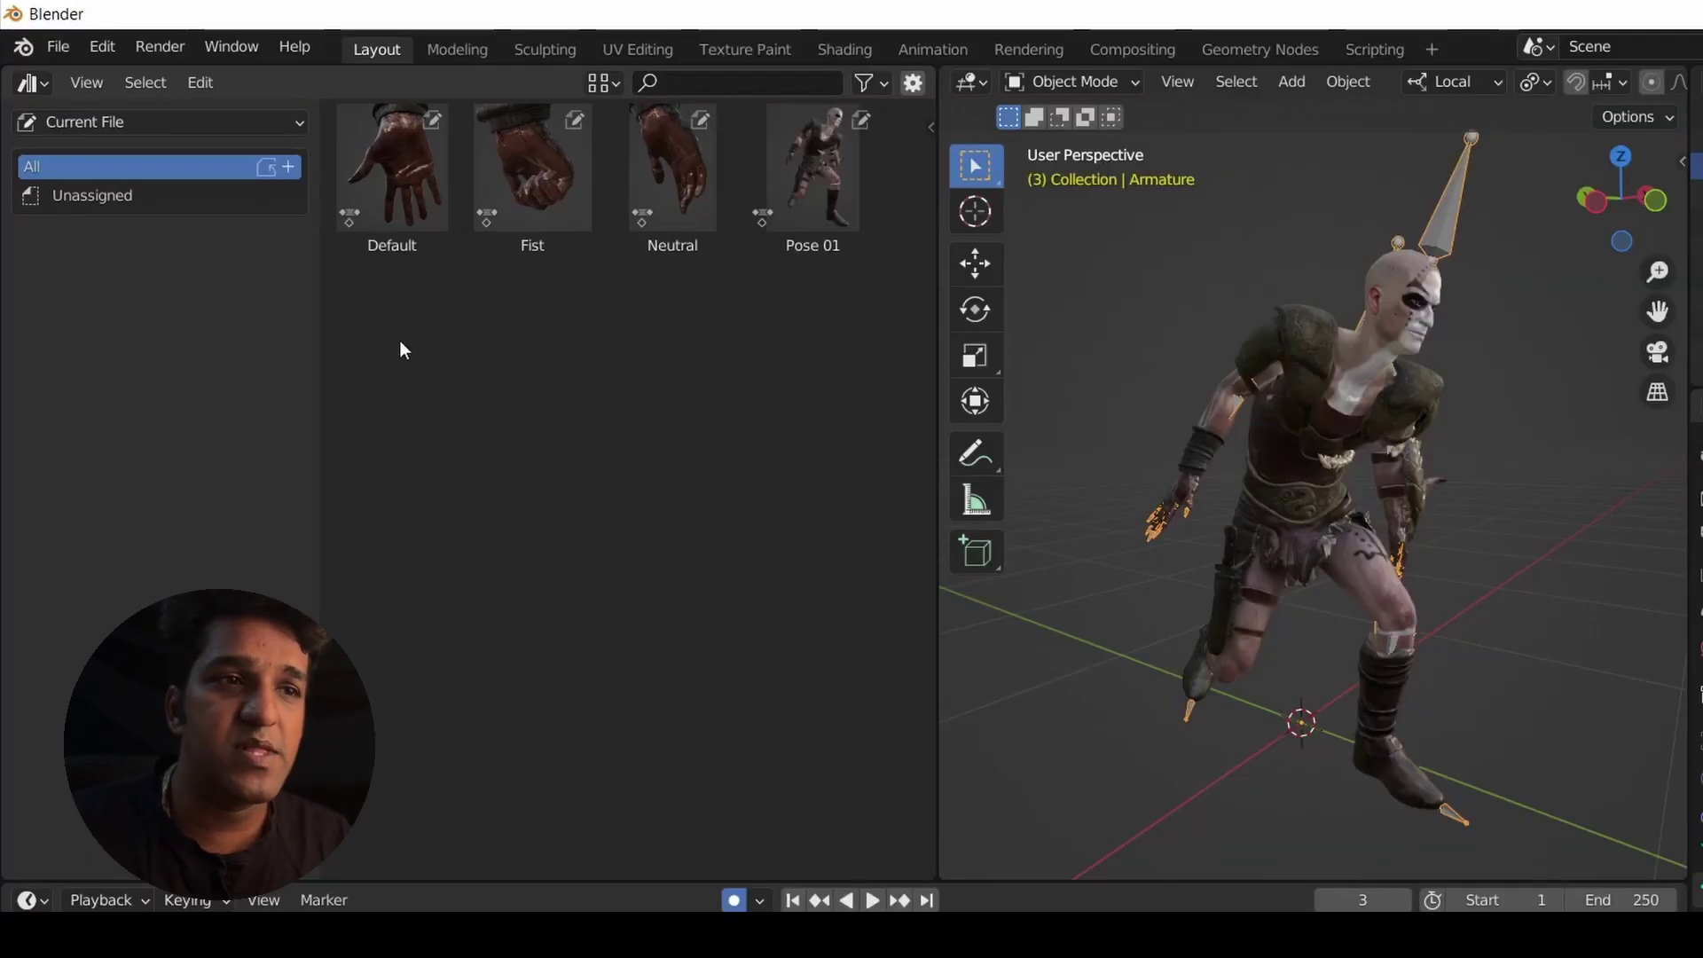
drag(320, 279, 714, 140)
drag(856, 164, 892, 151)
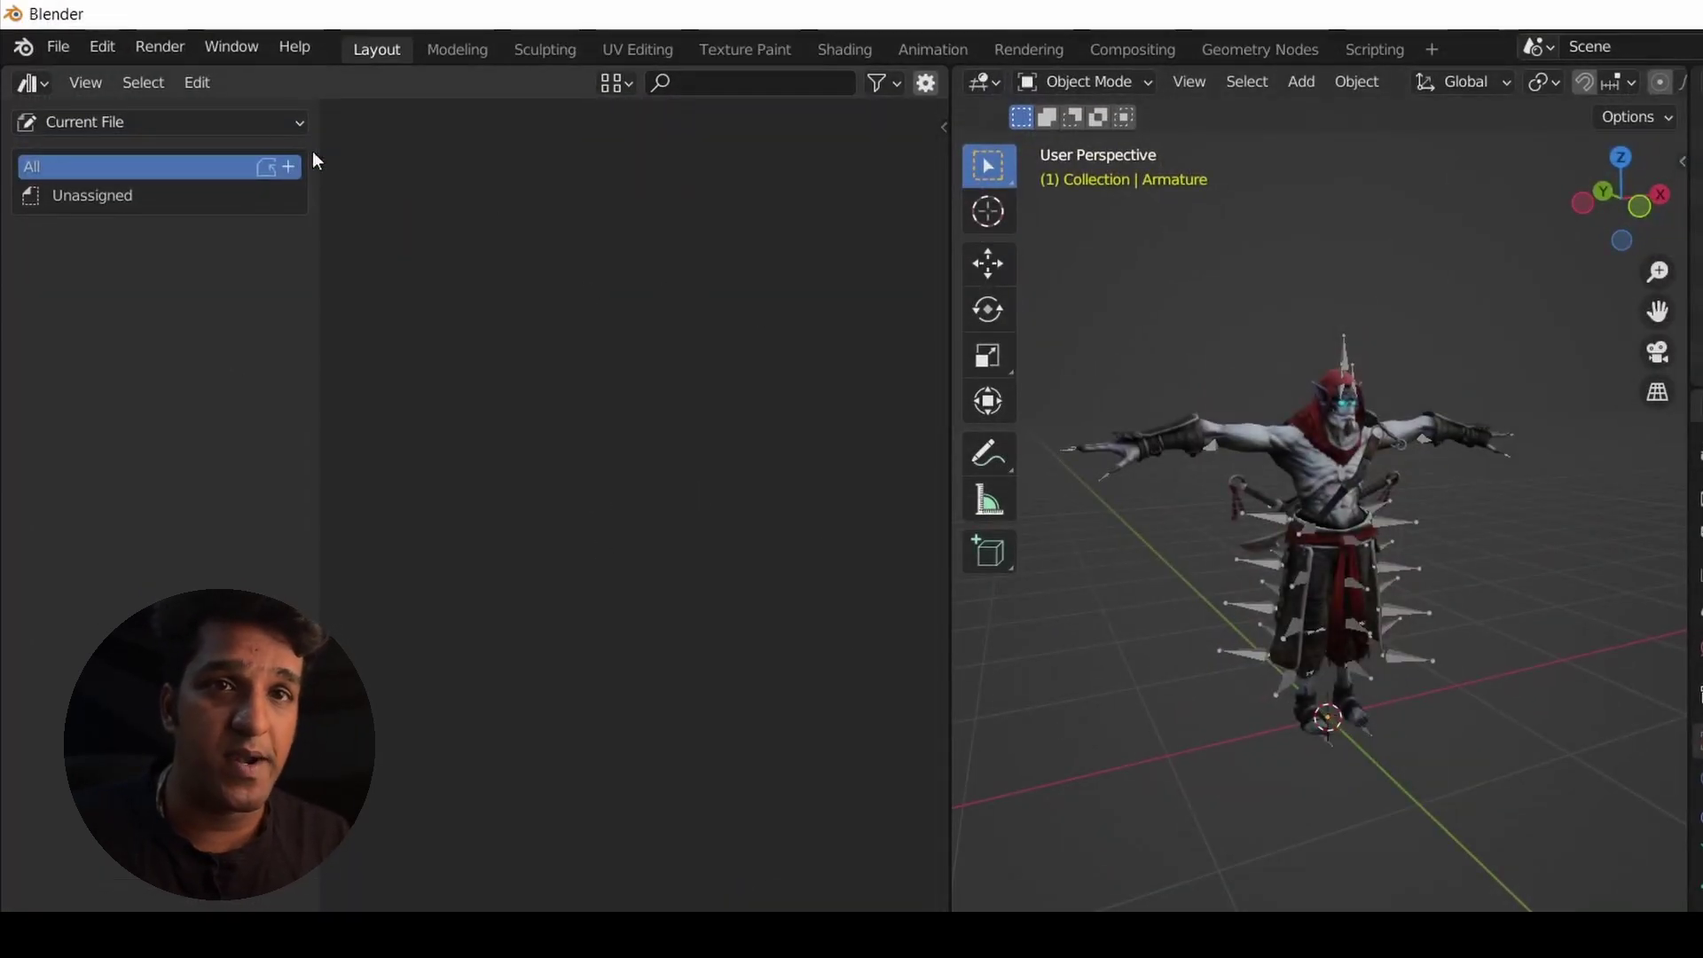
In the new character's file, check the User Library path in the preferences and set the Asset Browser to User Library.
click(156, 117)
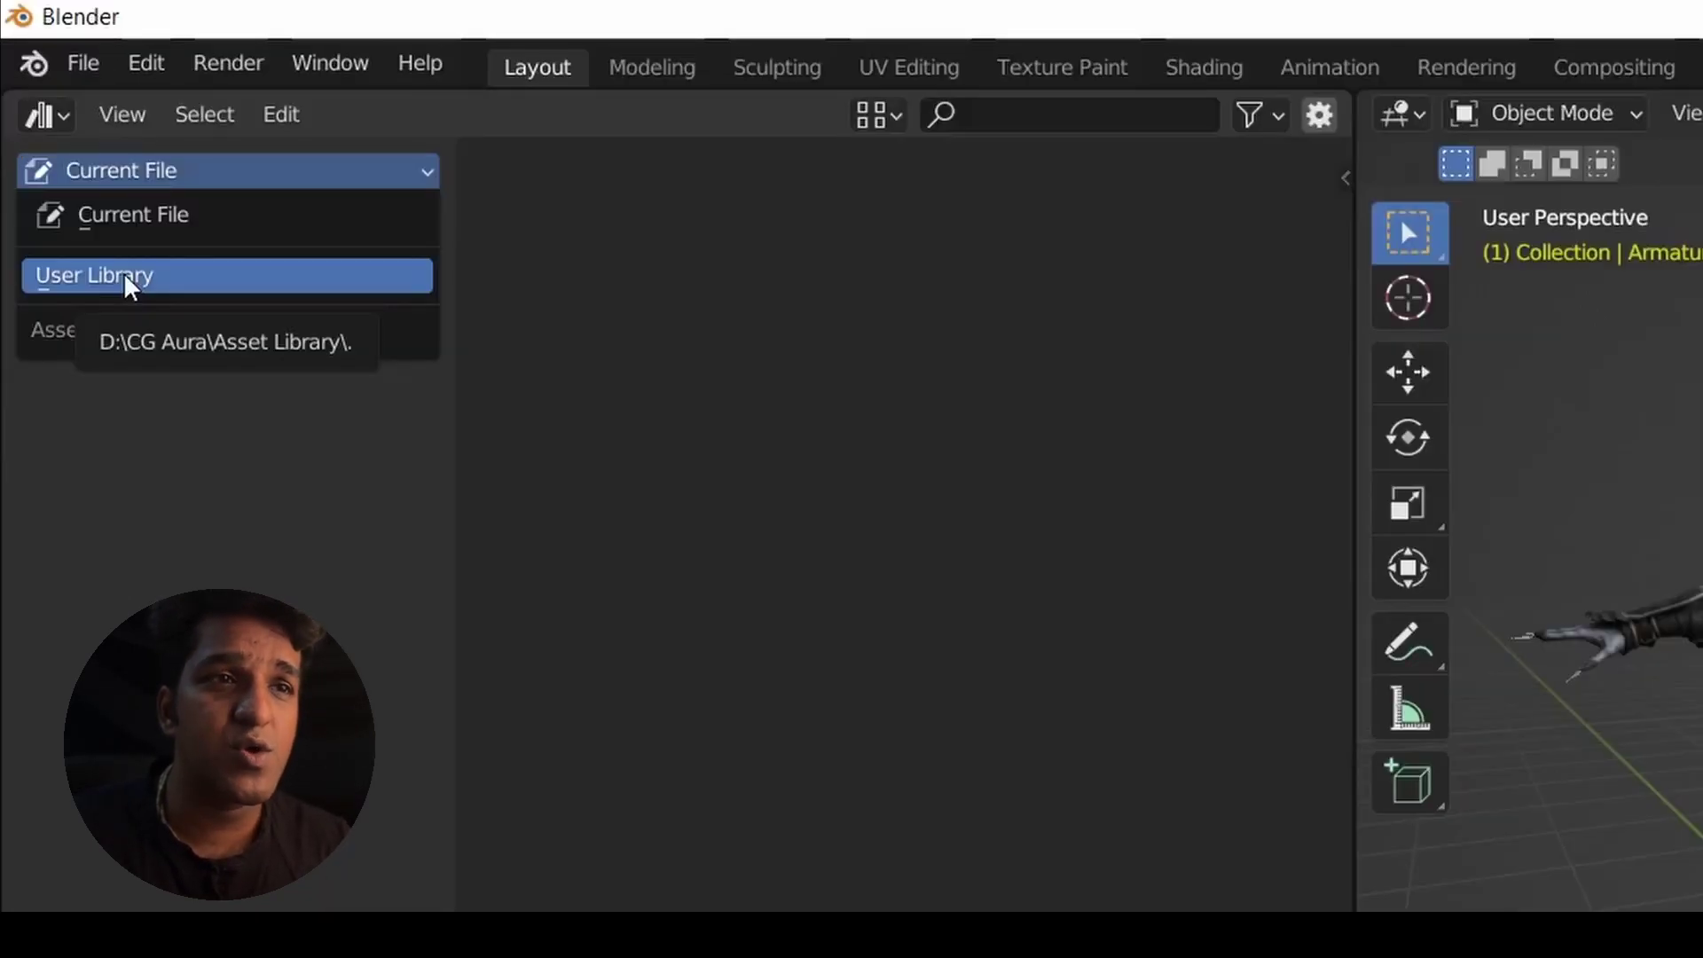
click(146, 64)
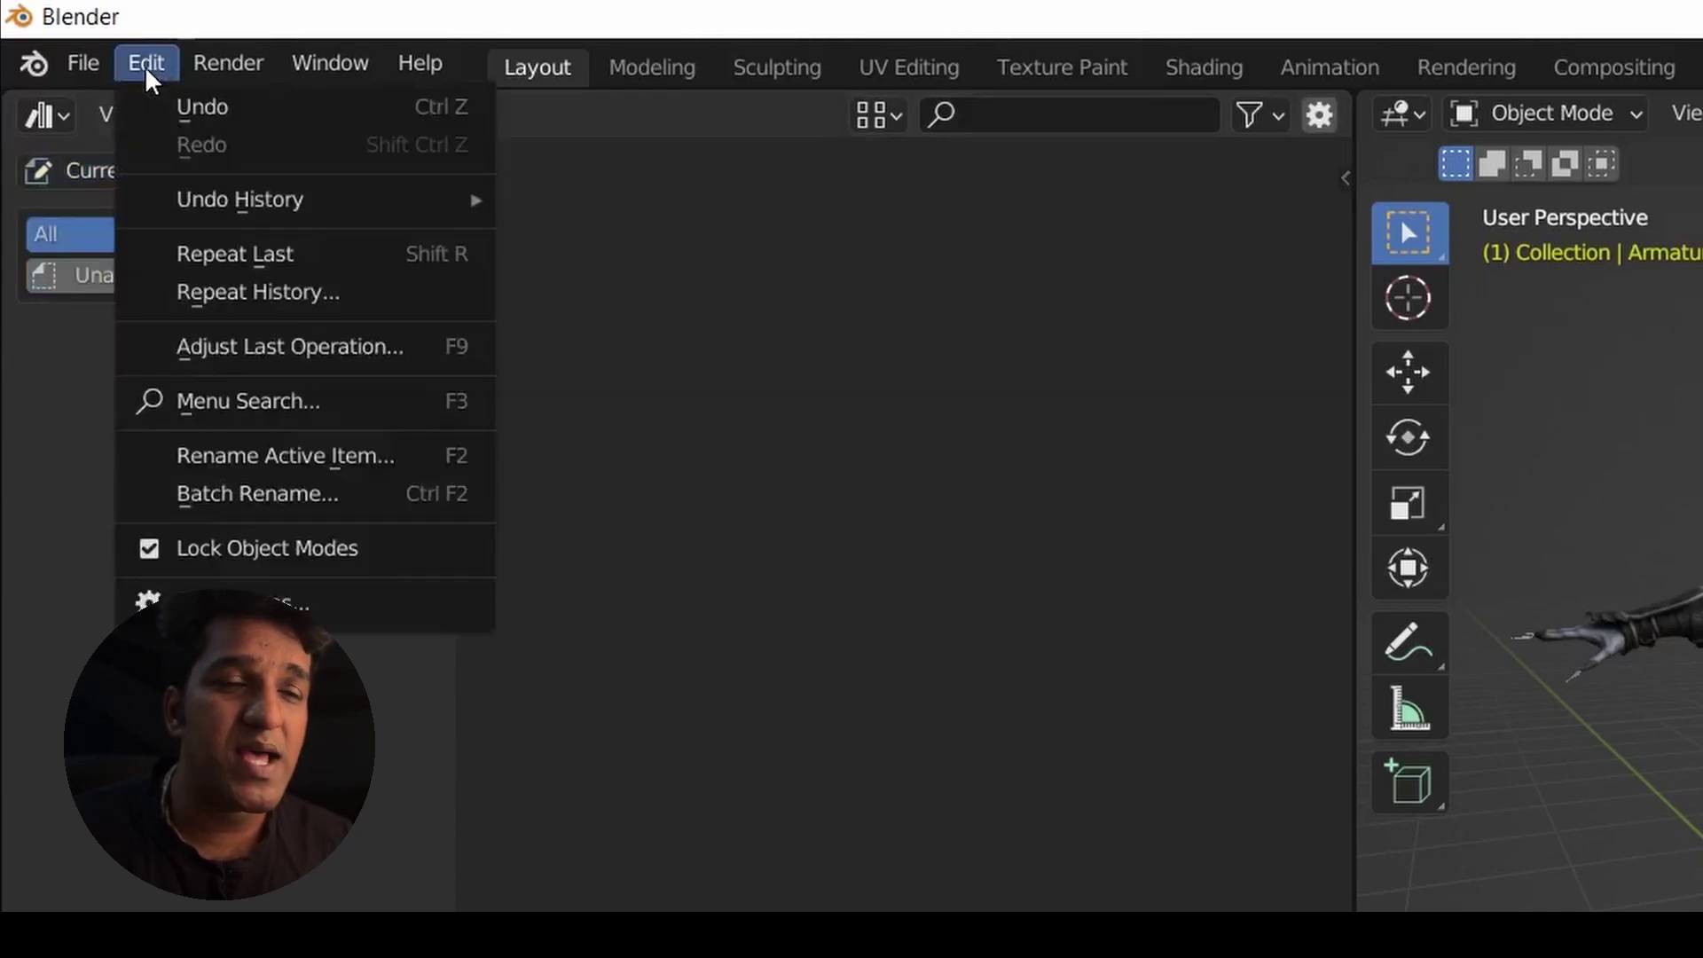
click(240, 603)
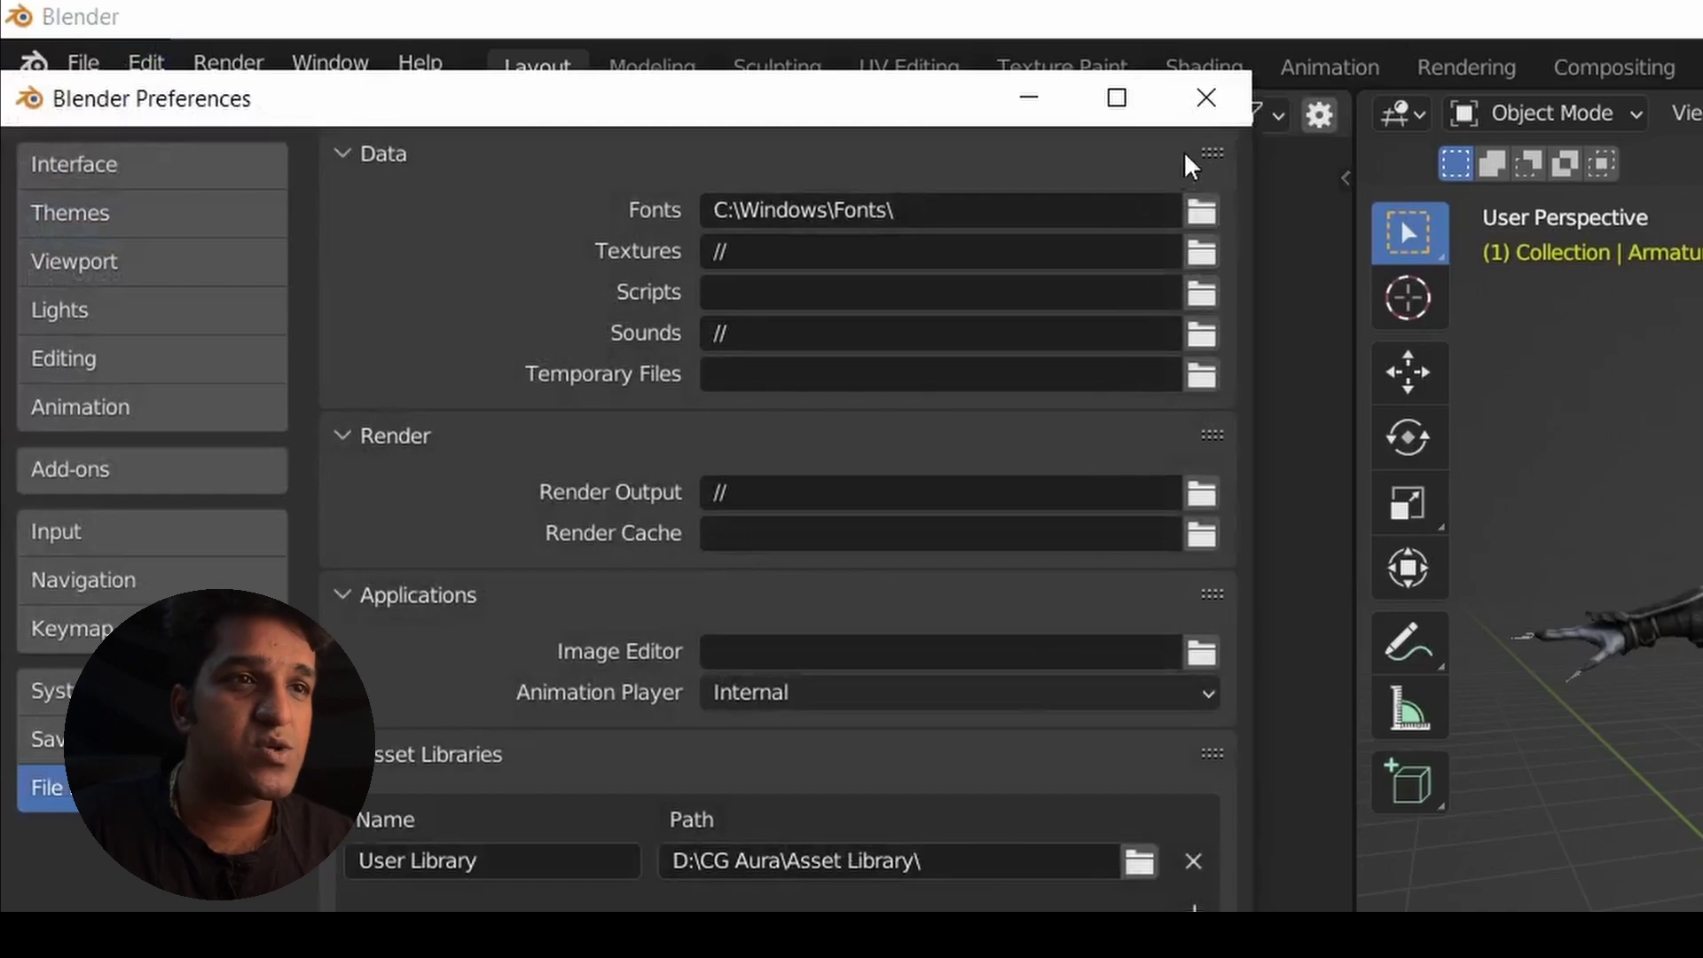
click(1193, 111)
click(172, 168)
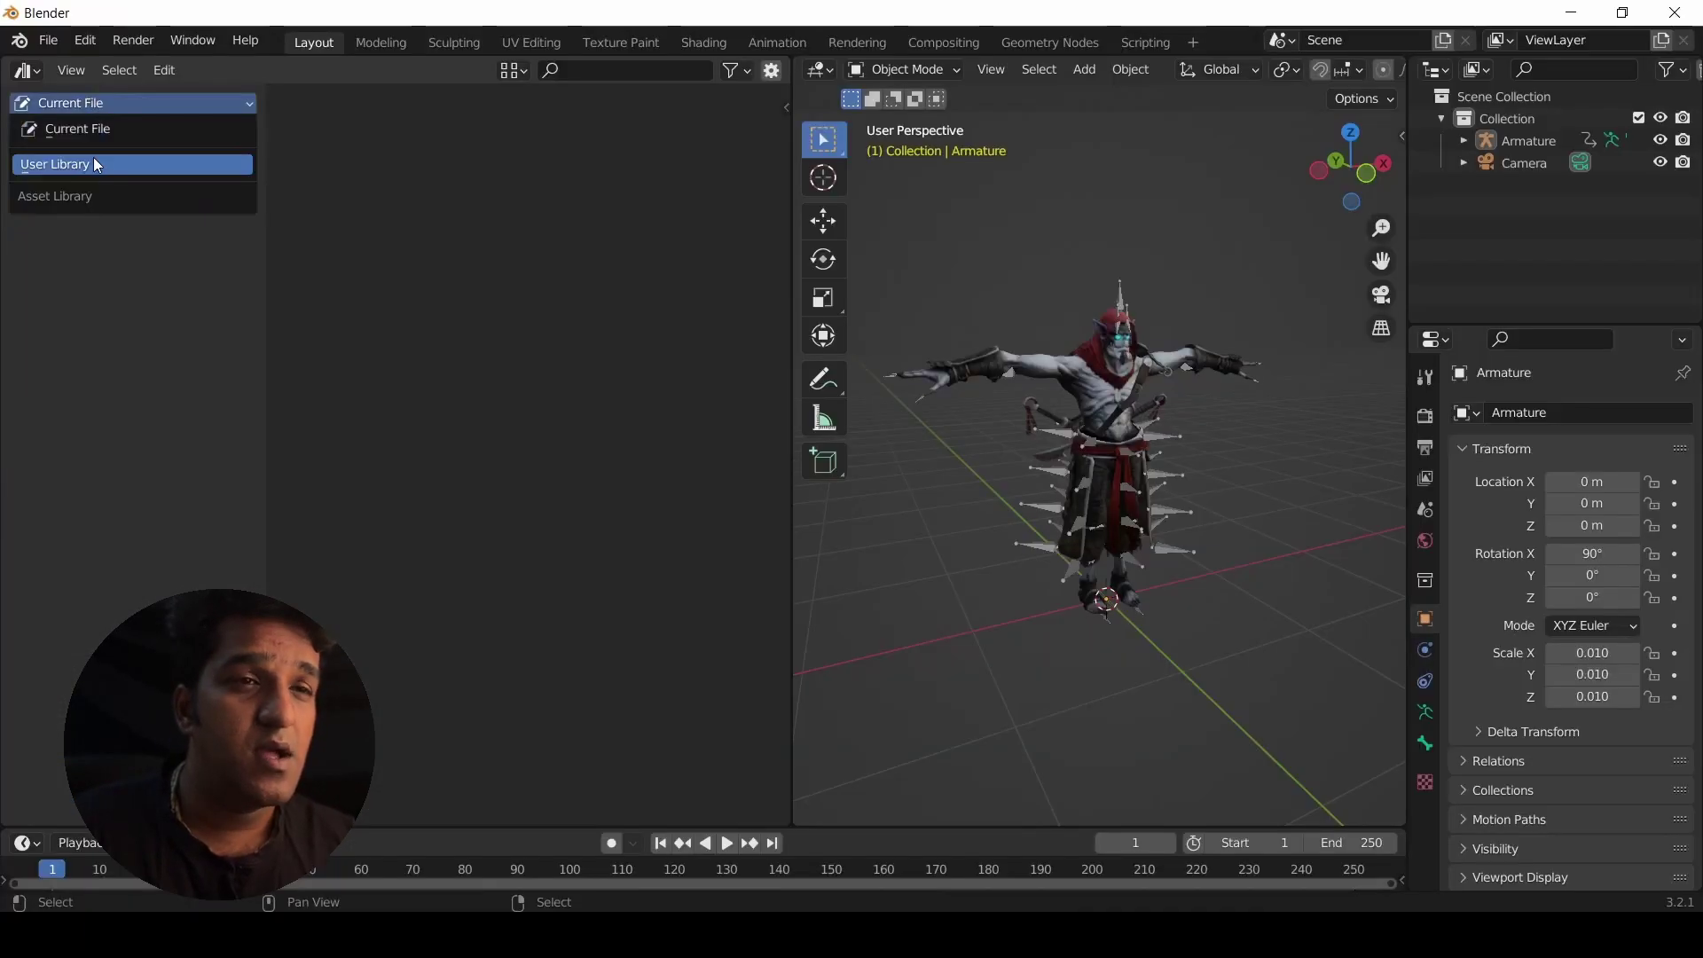
click(140, 284)
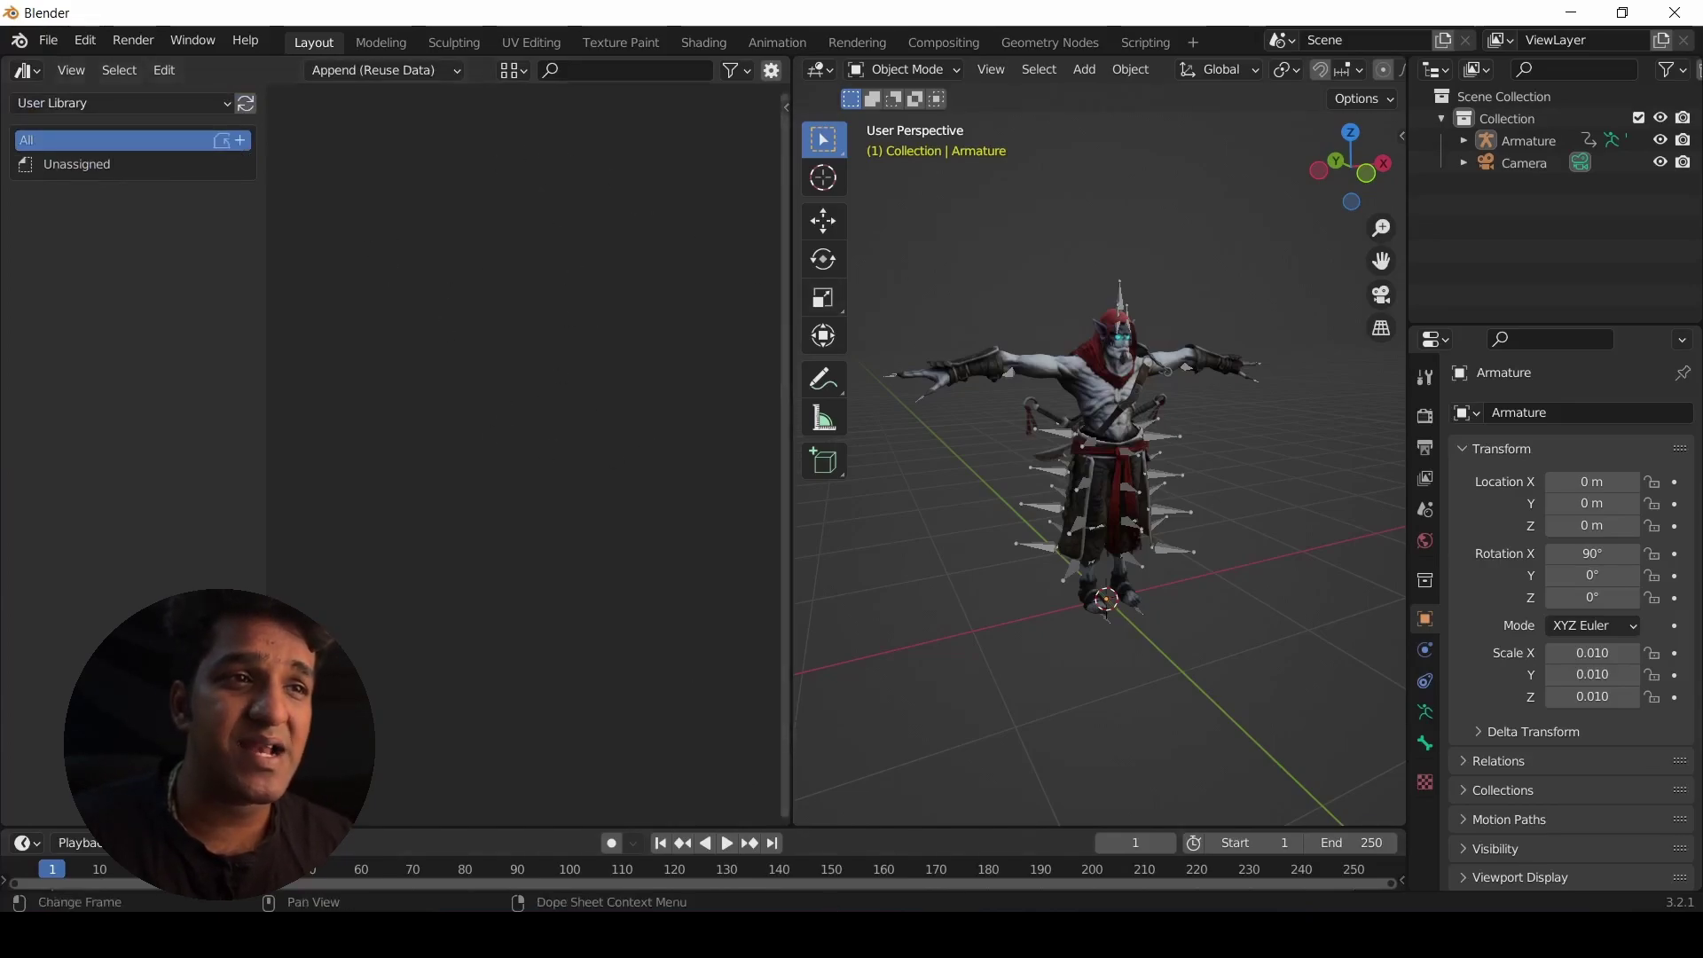
Check the Asset Library folder, switch to the first character's Blender window and save its file there as Morak anim library.
key(alt+Tab)
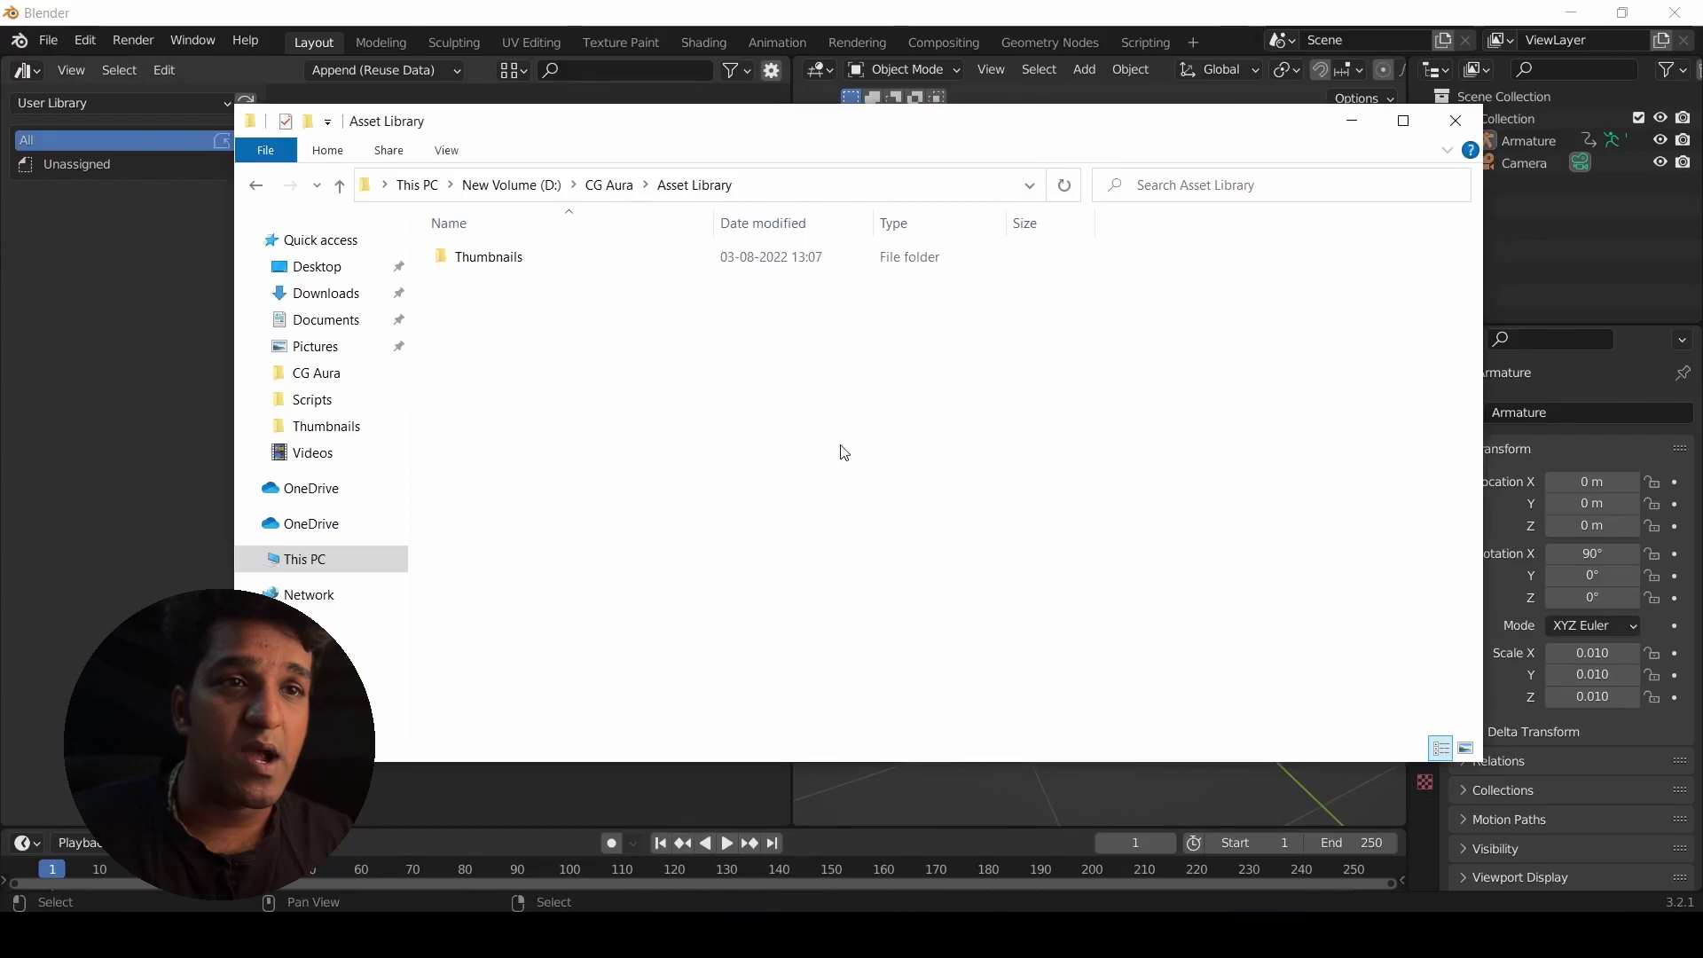
click(955, 933)
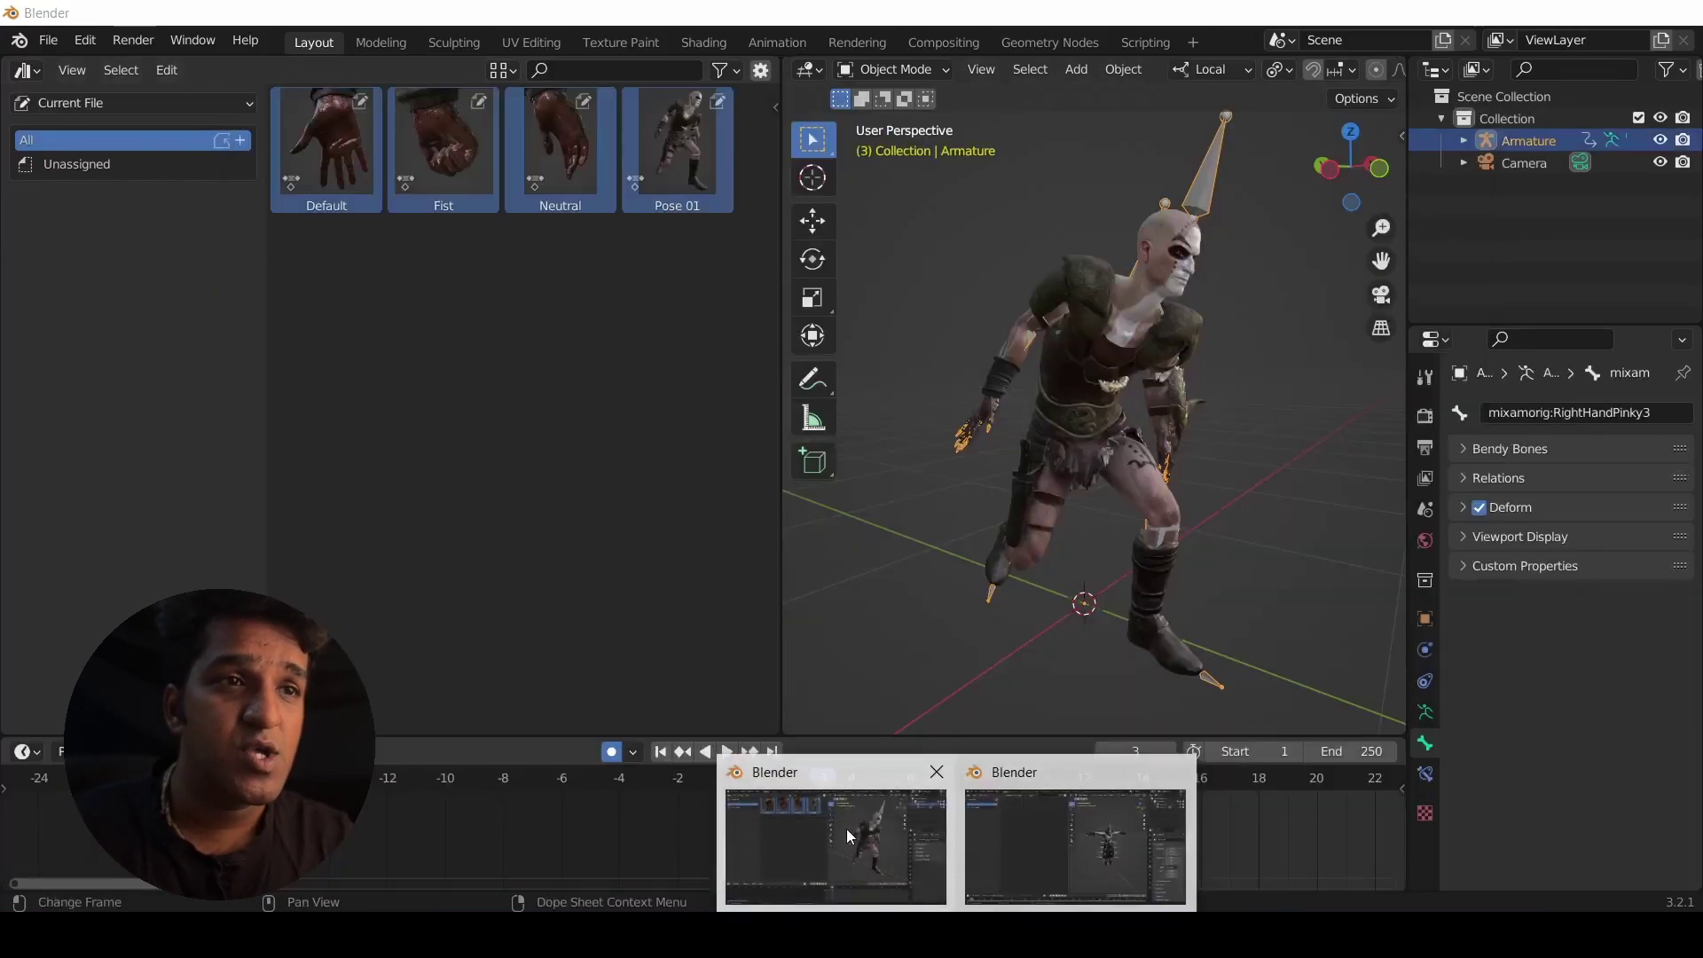
click(847, 829)
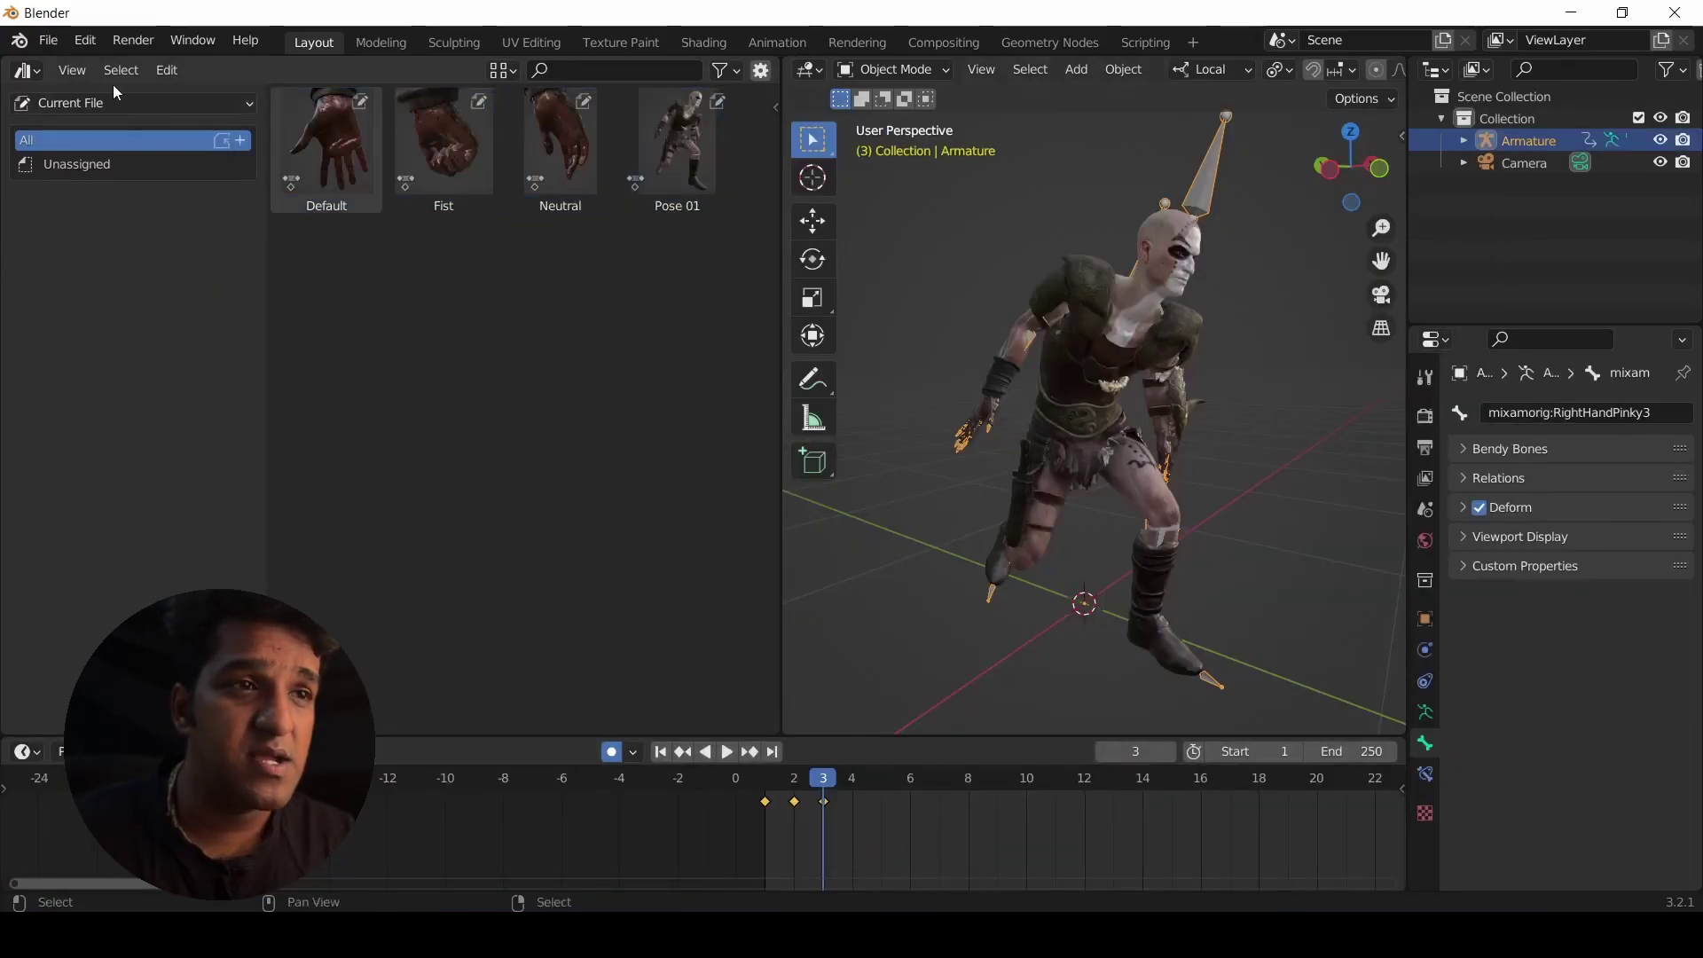
click(48, 40)
click(103, 189)
text(Morak anim library)
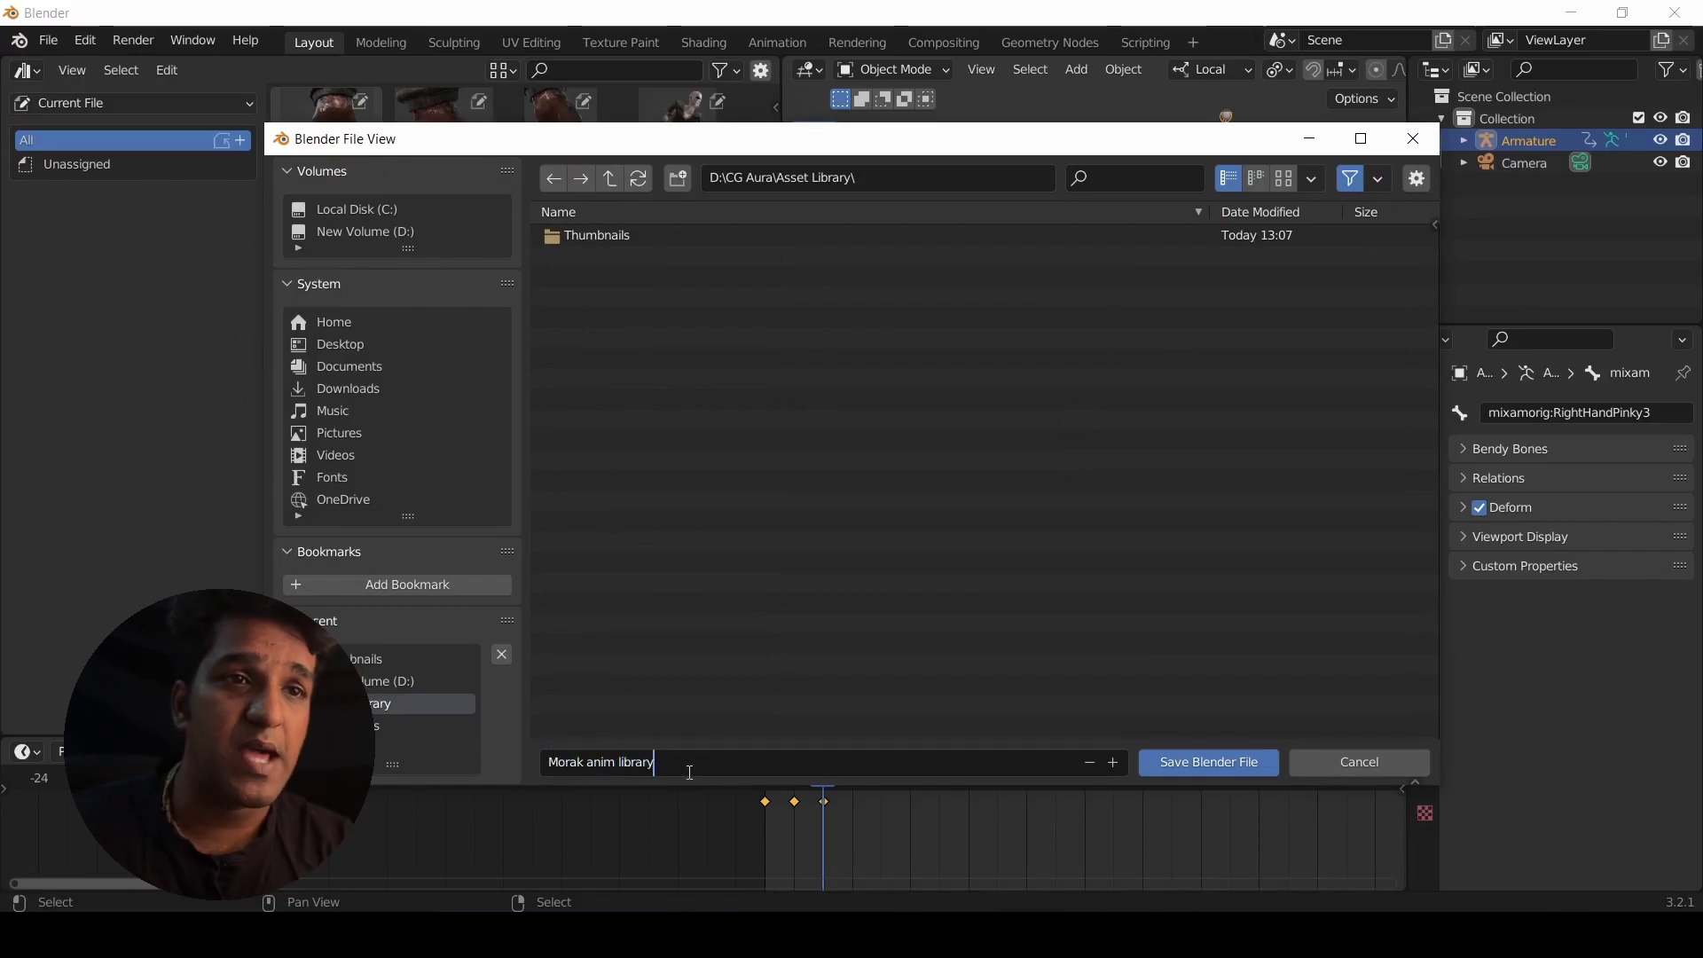
key(Return)
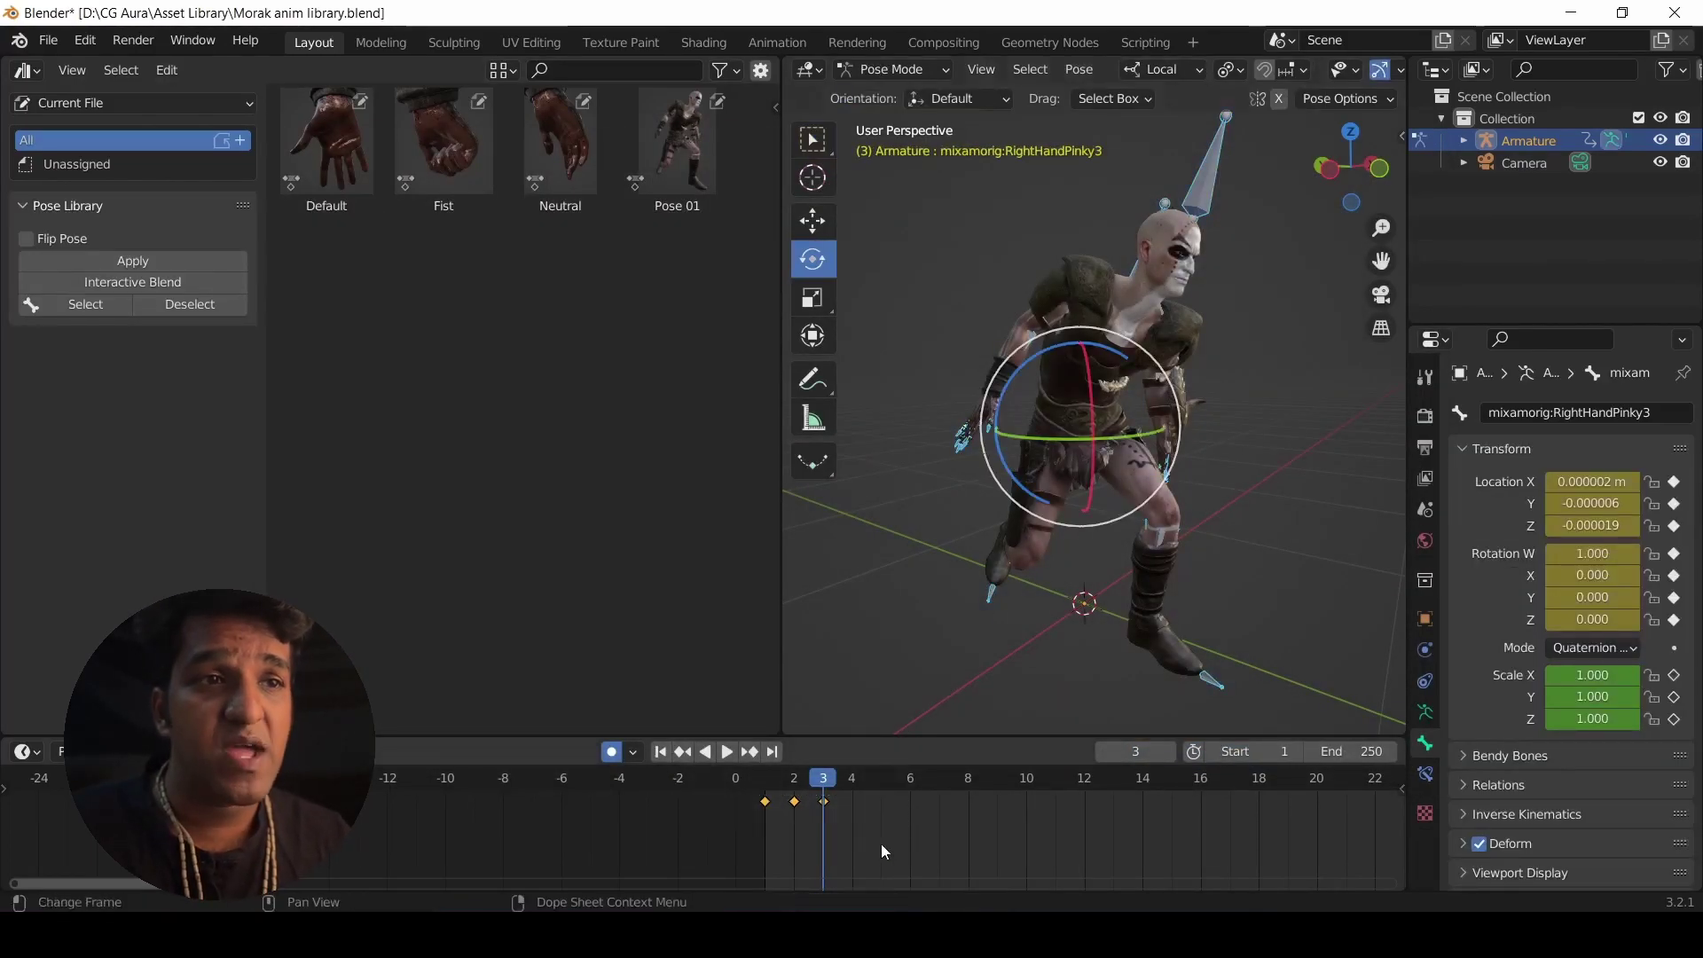
Delete the armature's keyframes, go to frame 1 and clear the location and rotation of all its bones.
key(Delete)
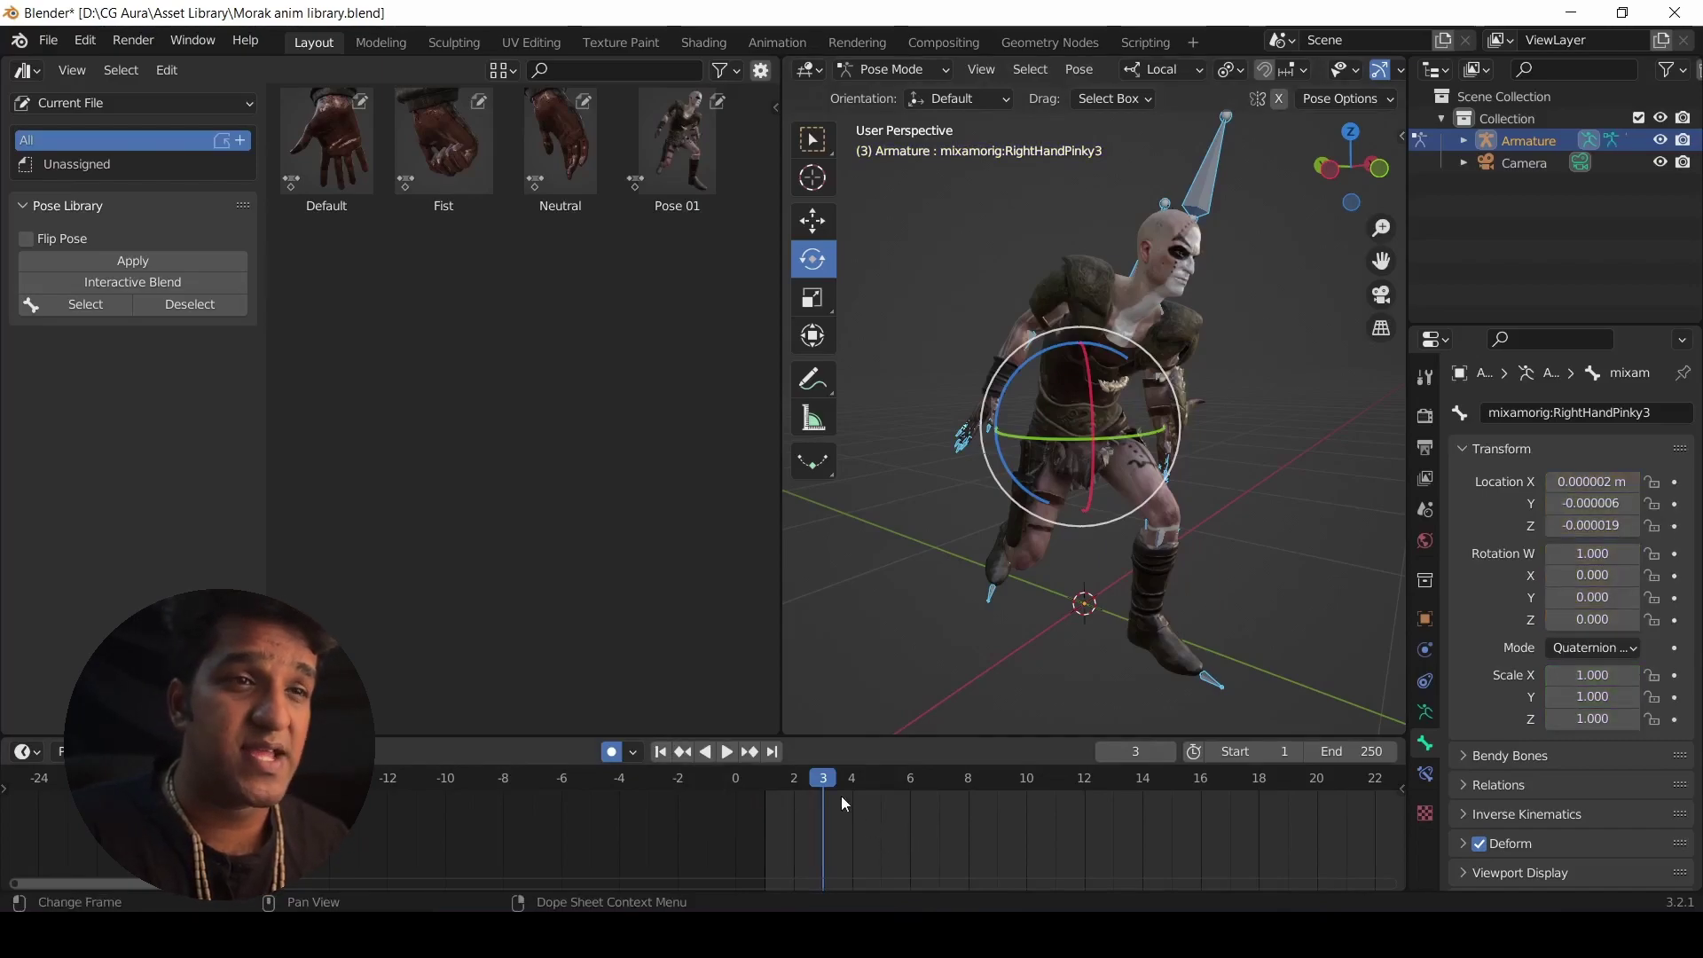
click(768, 779)
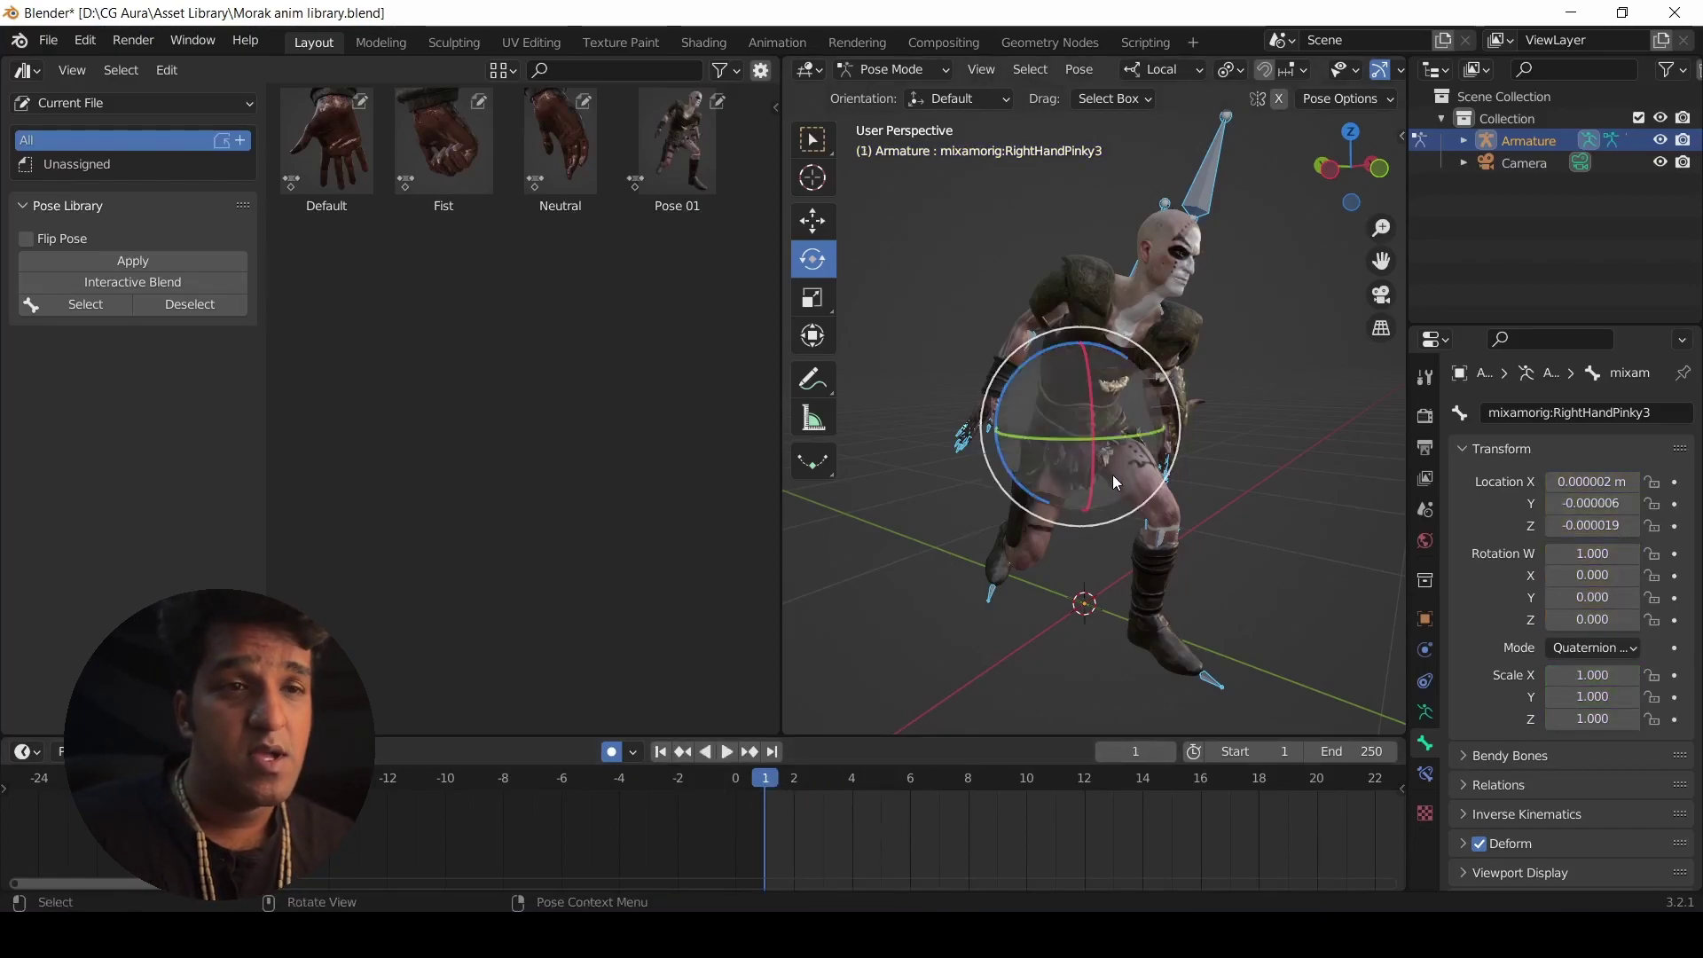
key(alt+g)
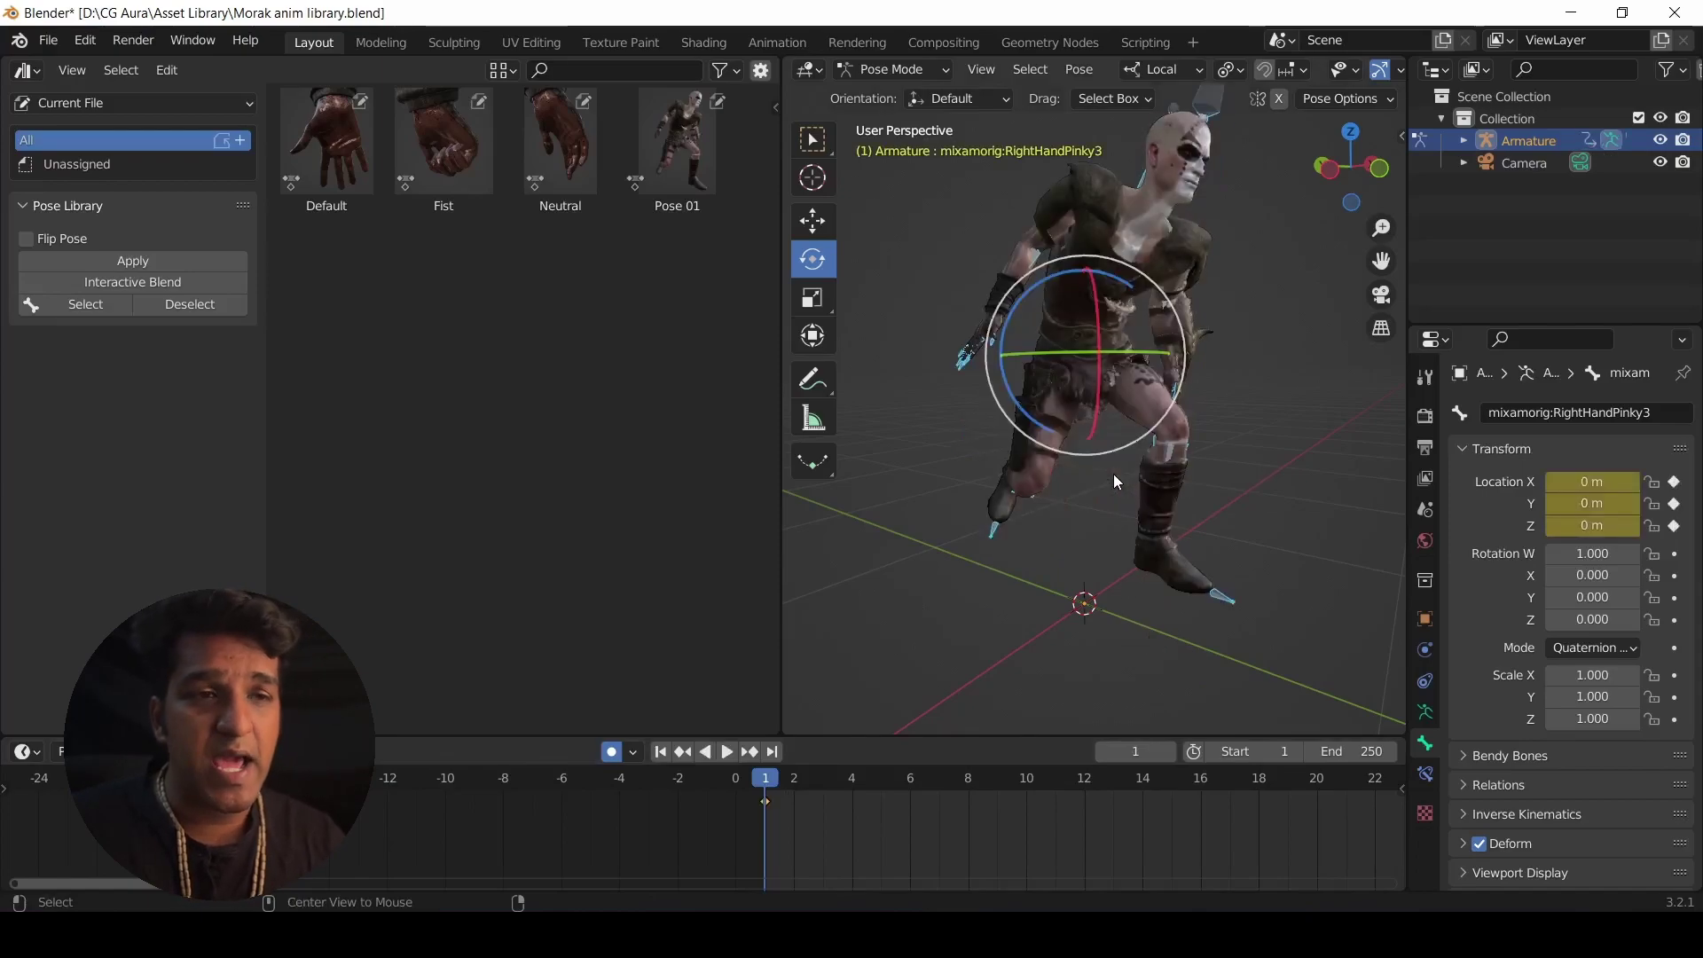
key(alt+r)
middle_drag(1114, 474, 1142, 554)
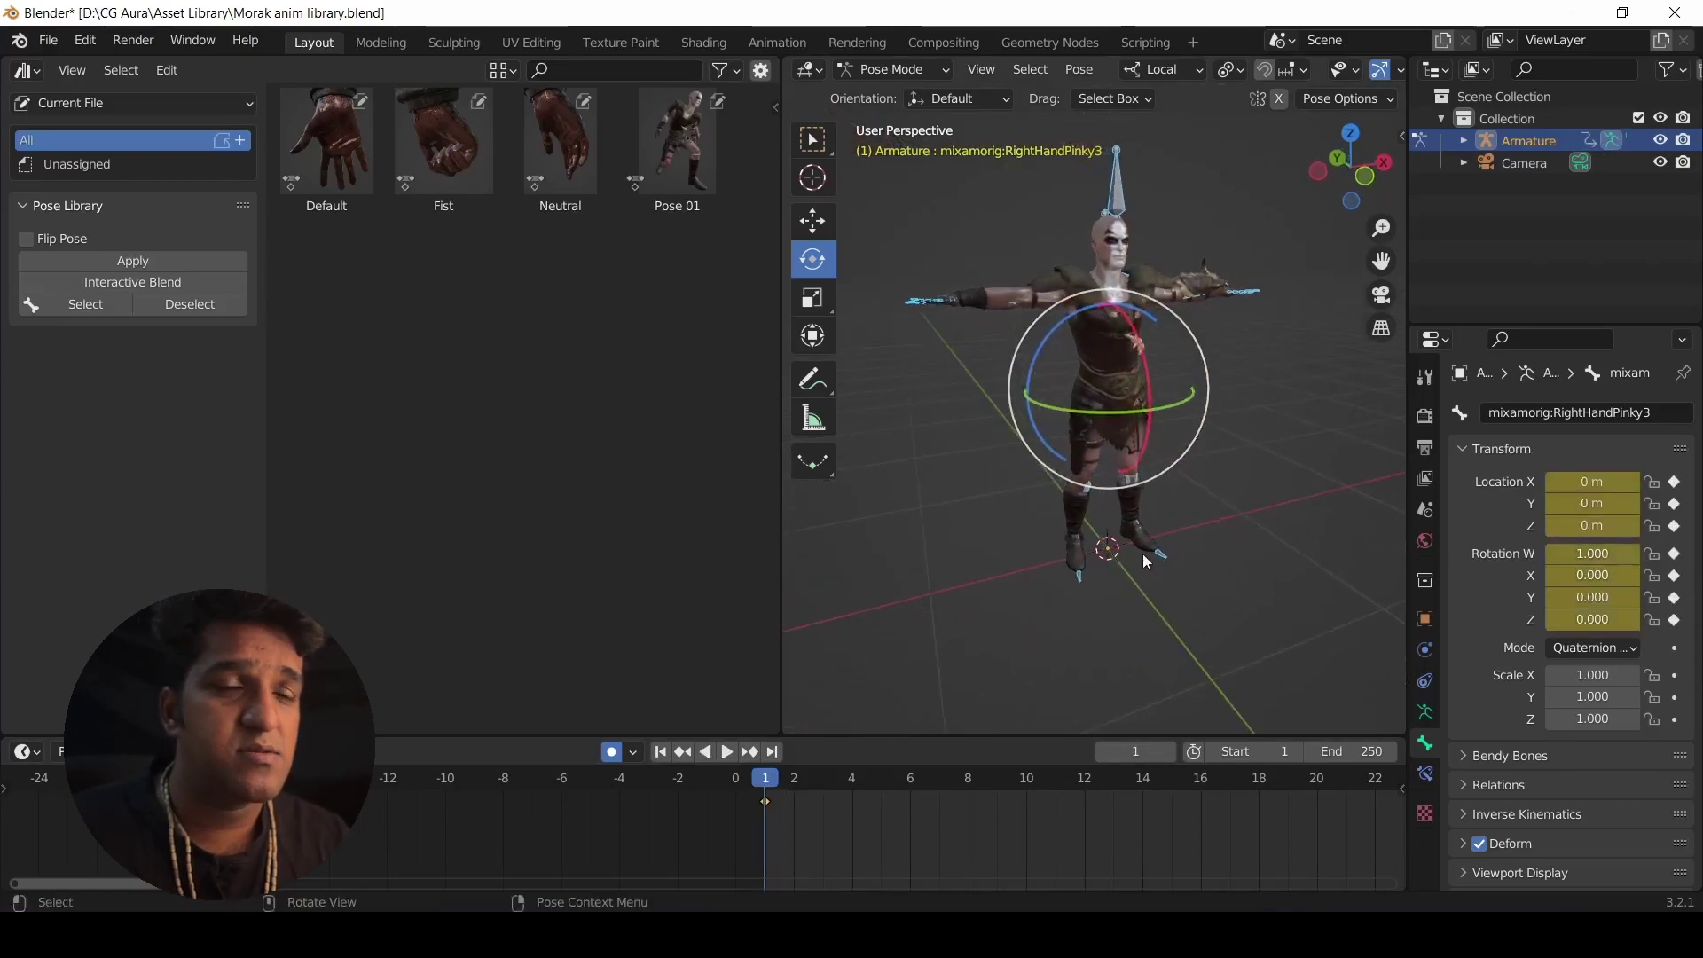
middle_drag(1239, 493, 1228, 530)
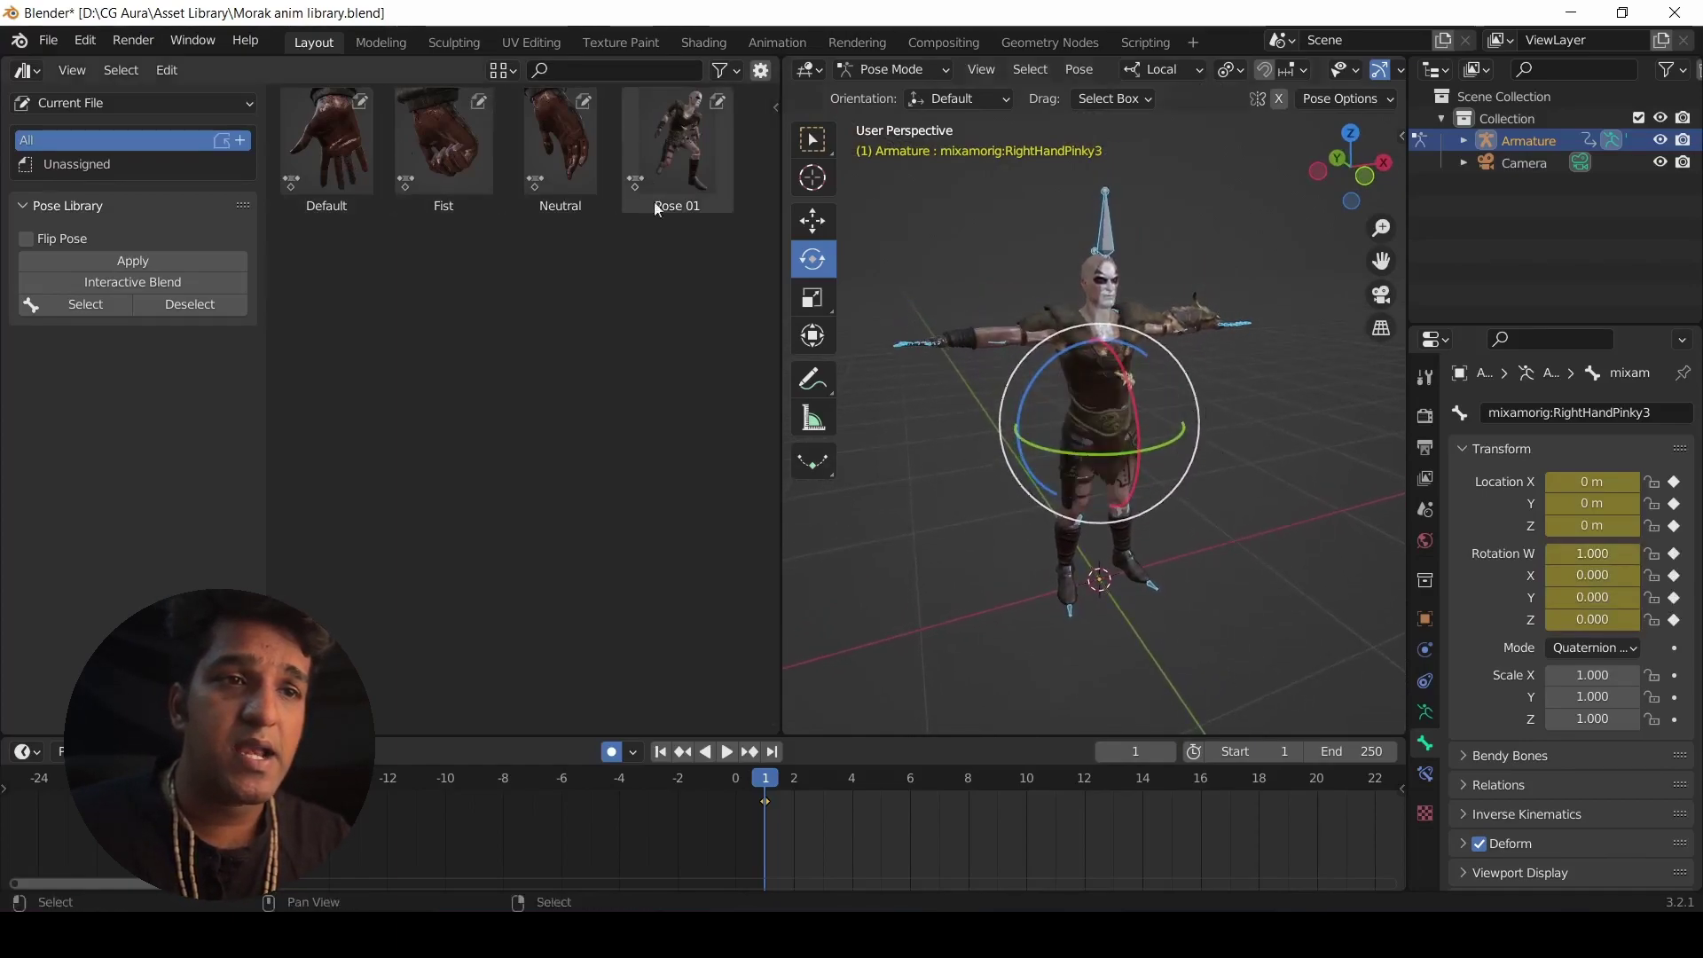
Apply the Pose 01 asset to the character's armature at frame 1.
click(677, 148)
right_click(678, 146)
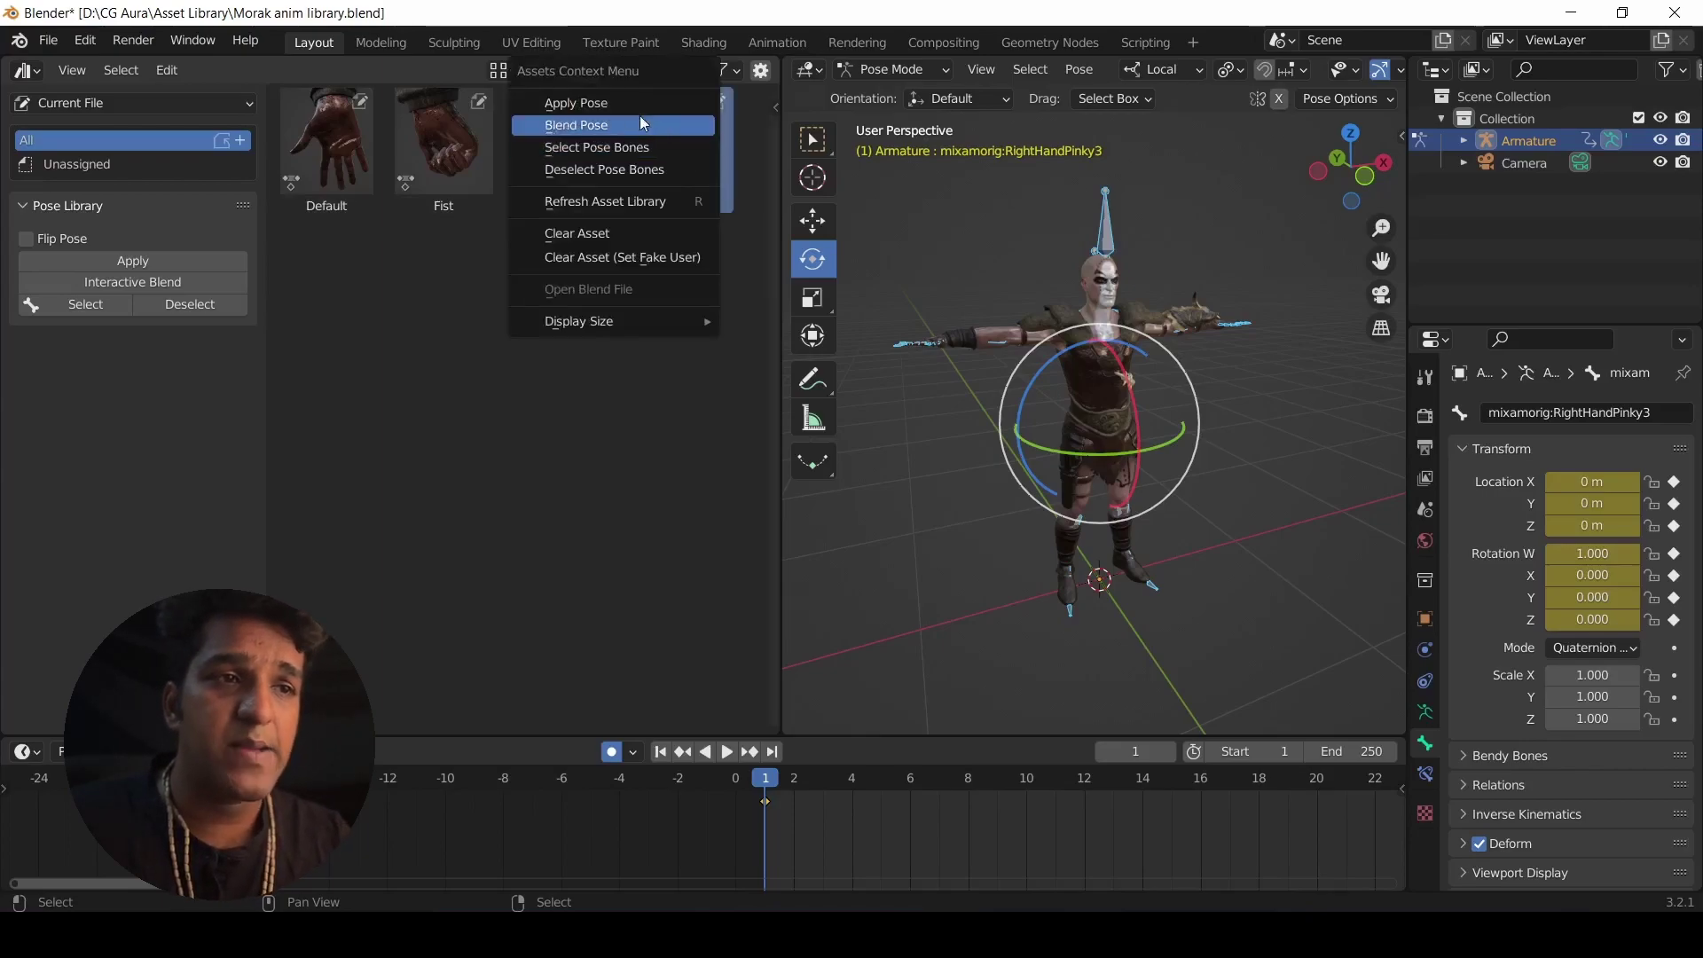
click(609, 103)
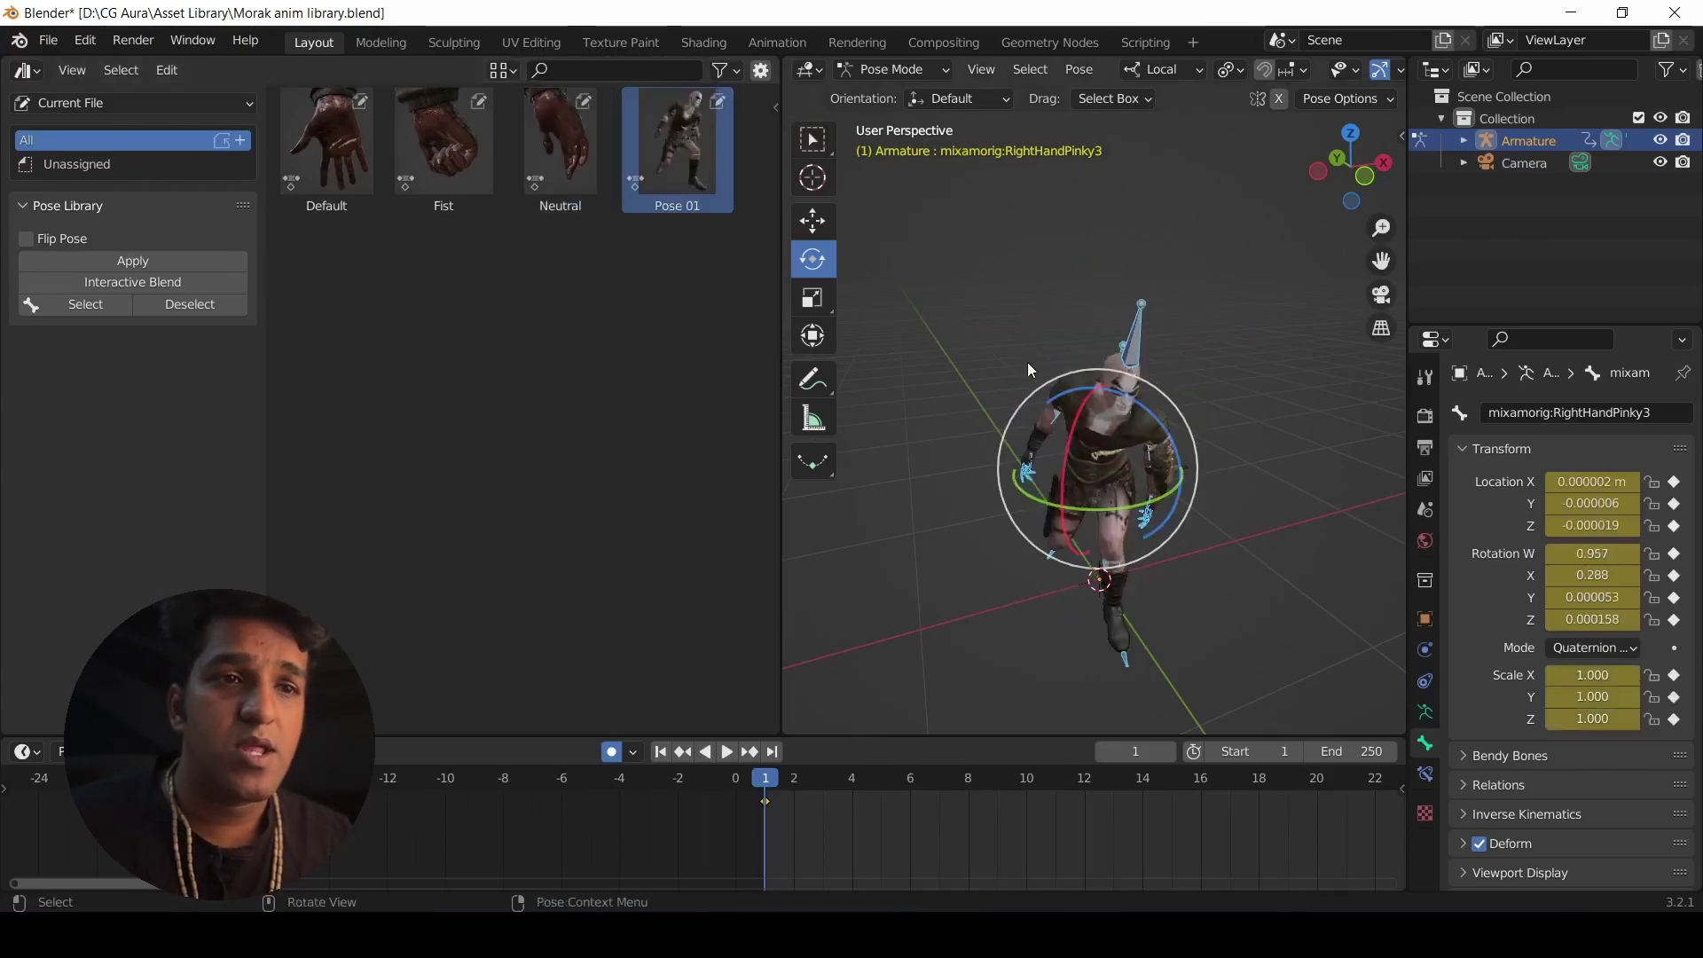
middle_drag(1030, 588, 1093, 561)
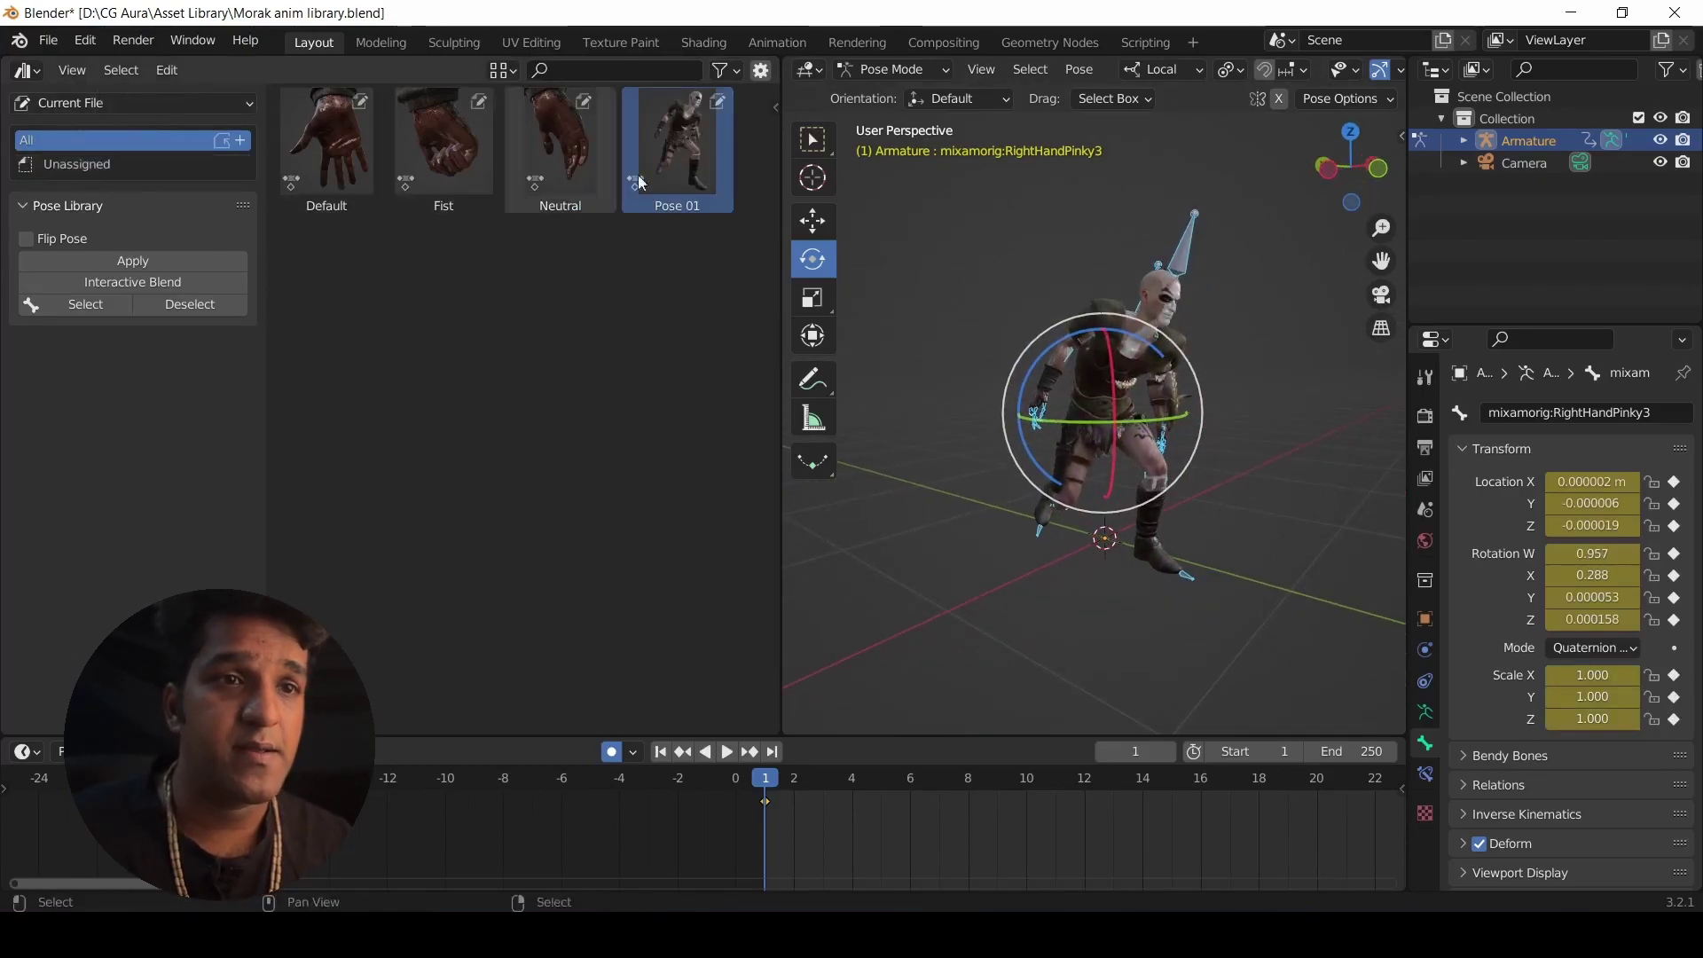
Apply the Fist, Neutral and Default hand poses to the character in turn, ending with Neutral.
key(KP_Decimal)
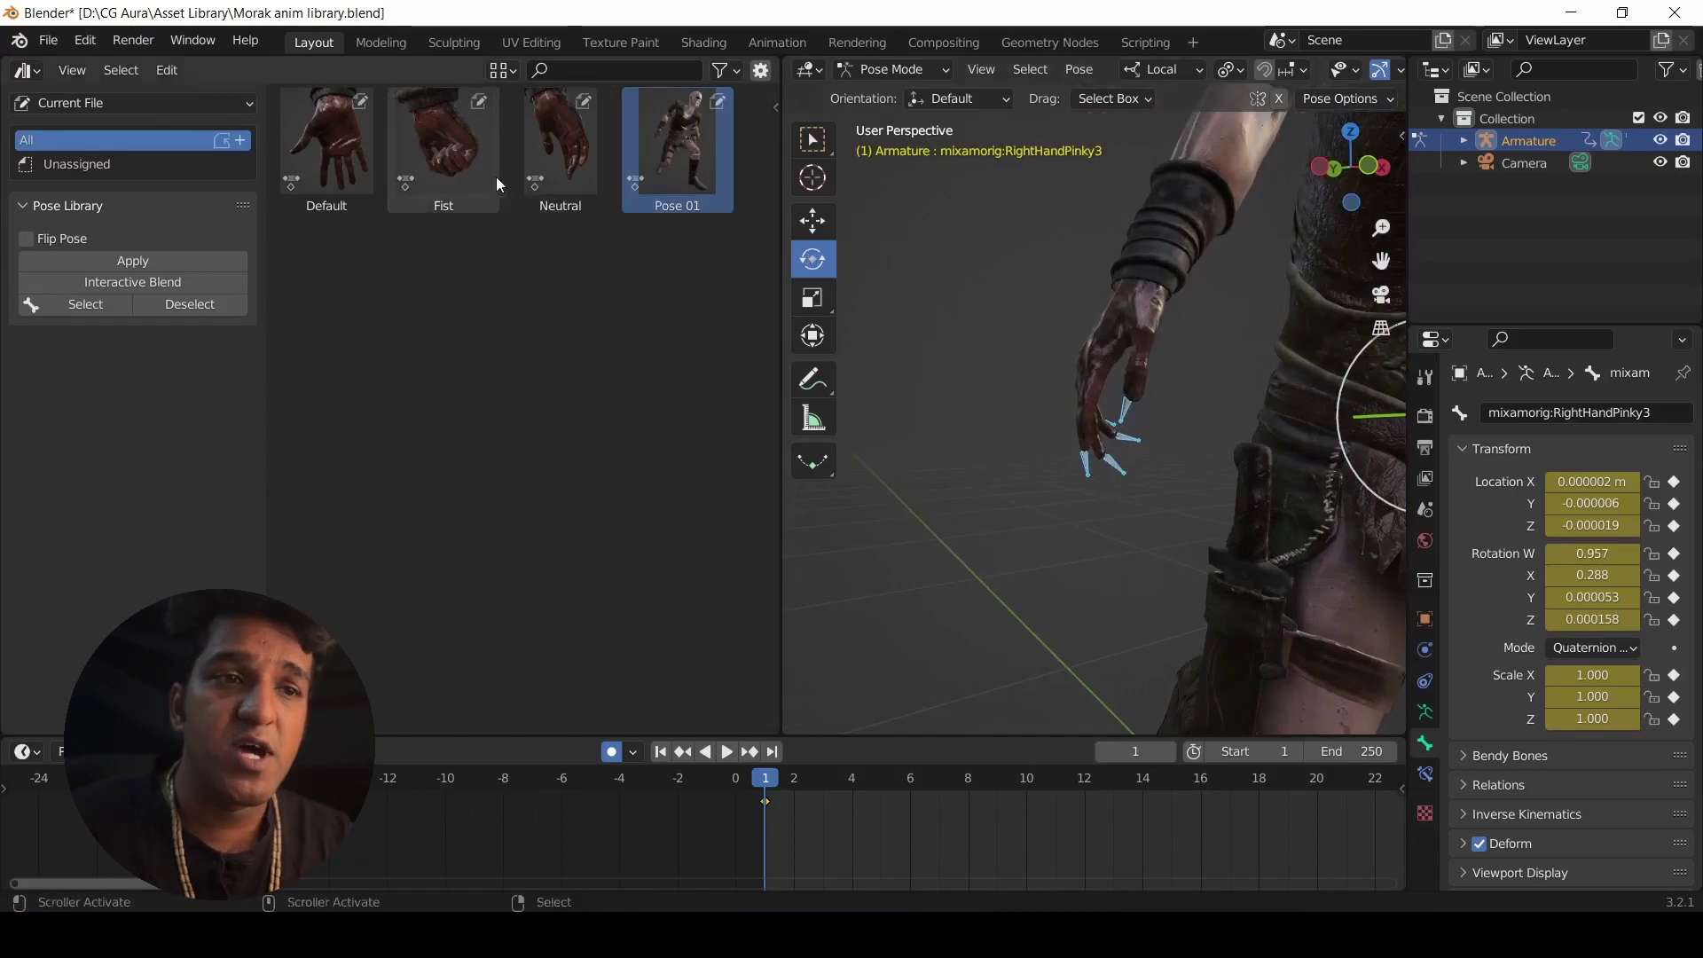
click(449, 158)
double_click(449, 158)
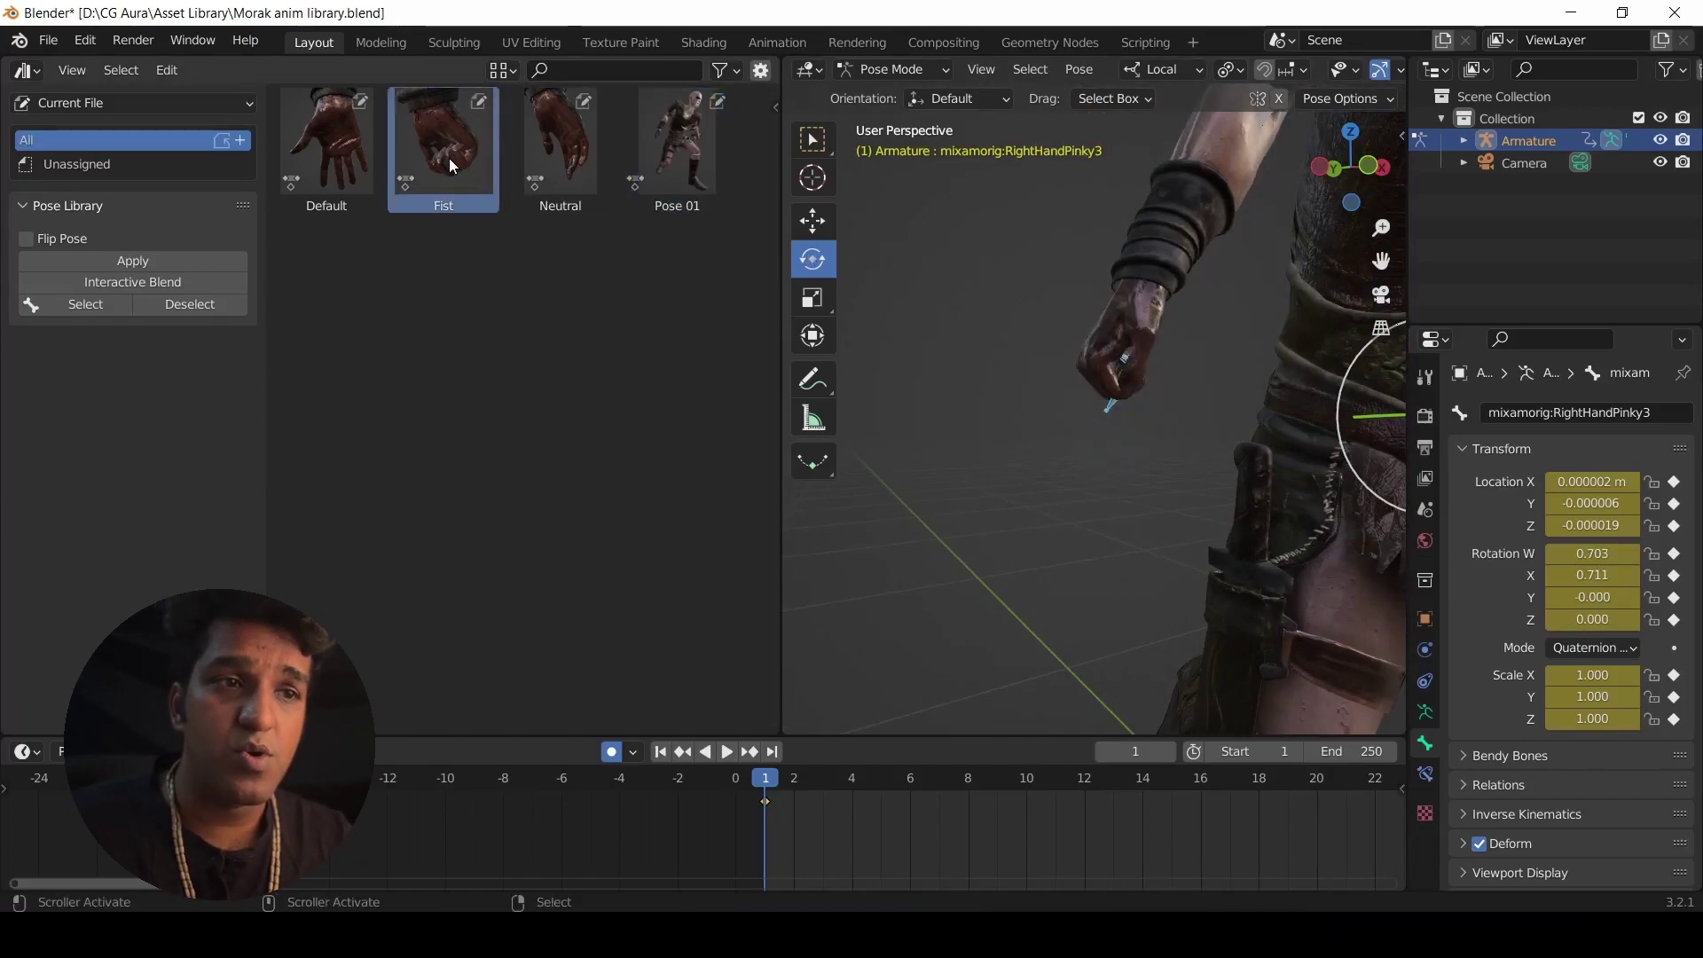
double_click(555, 141)
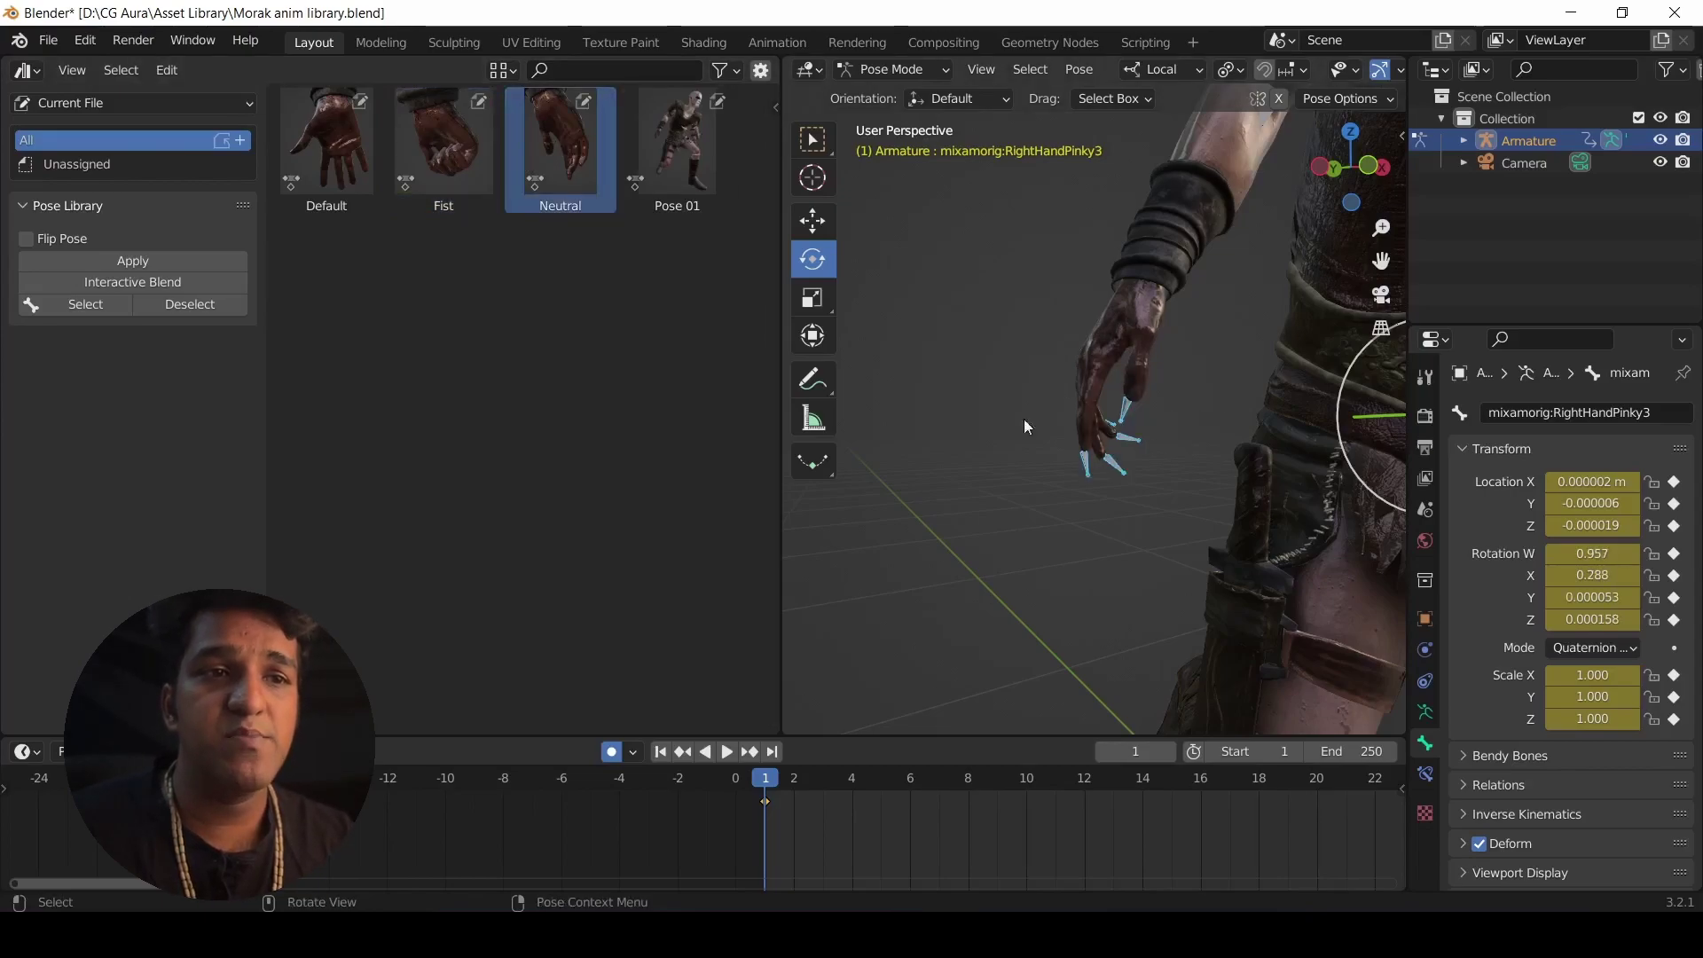
click(344, 173)
double_click(344, 171)
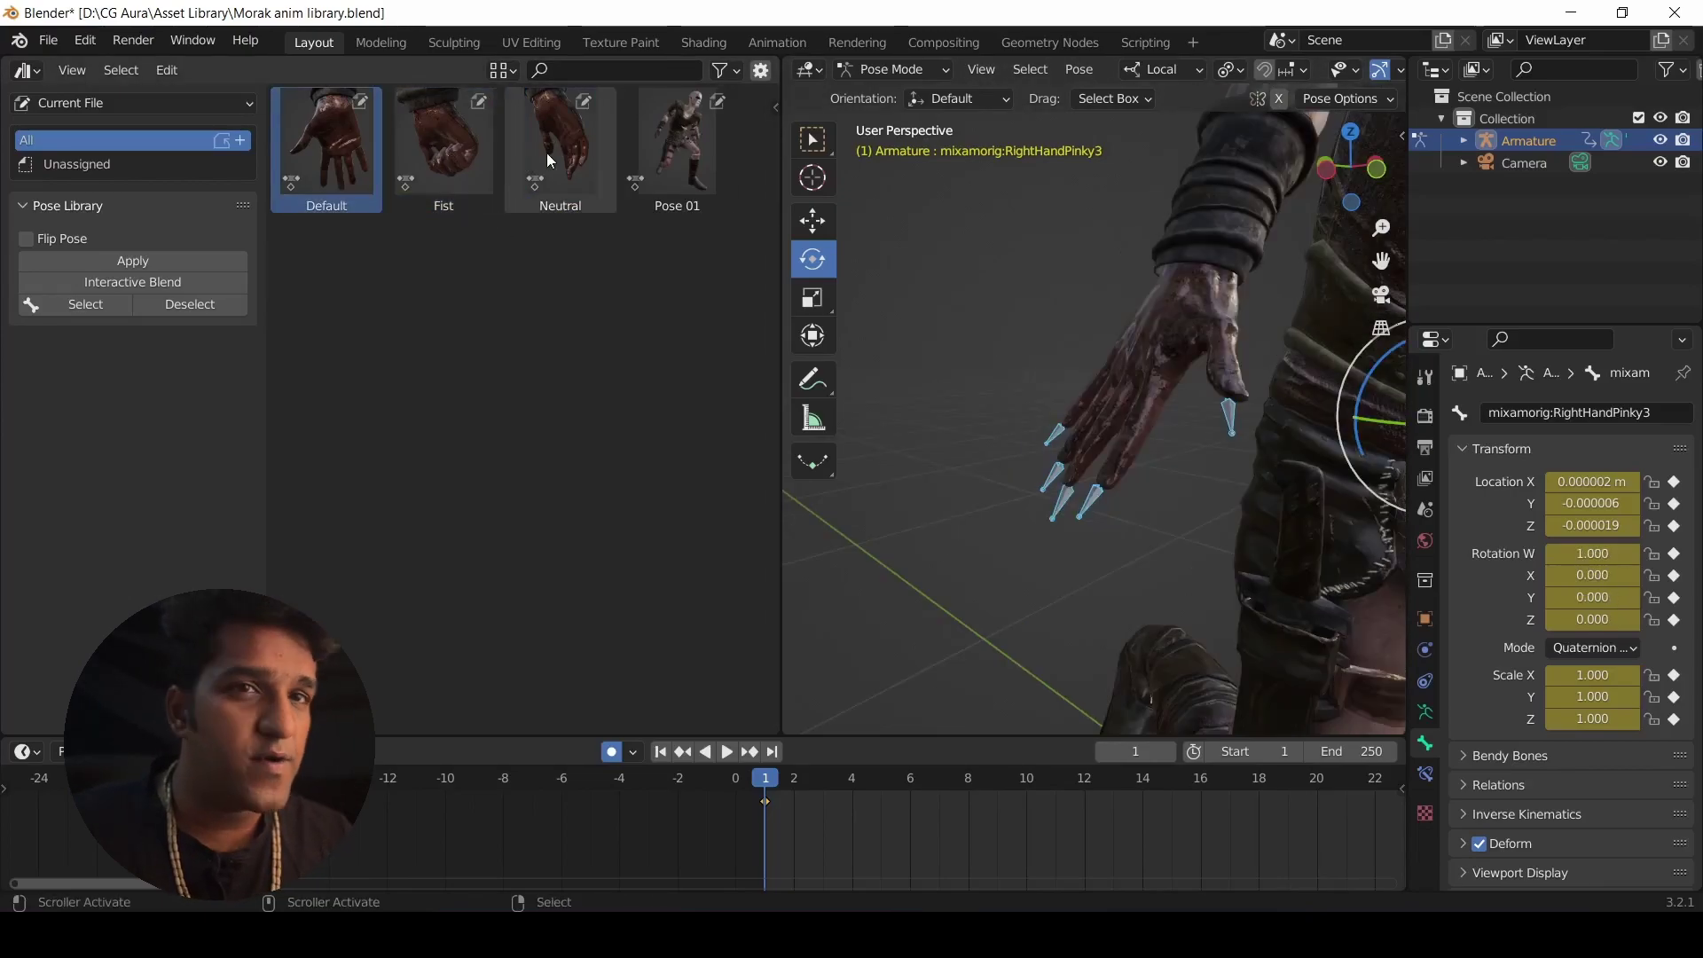
double_click(561, 153)
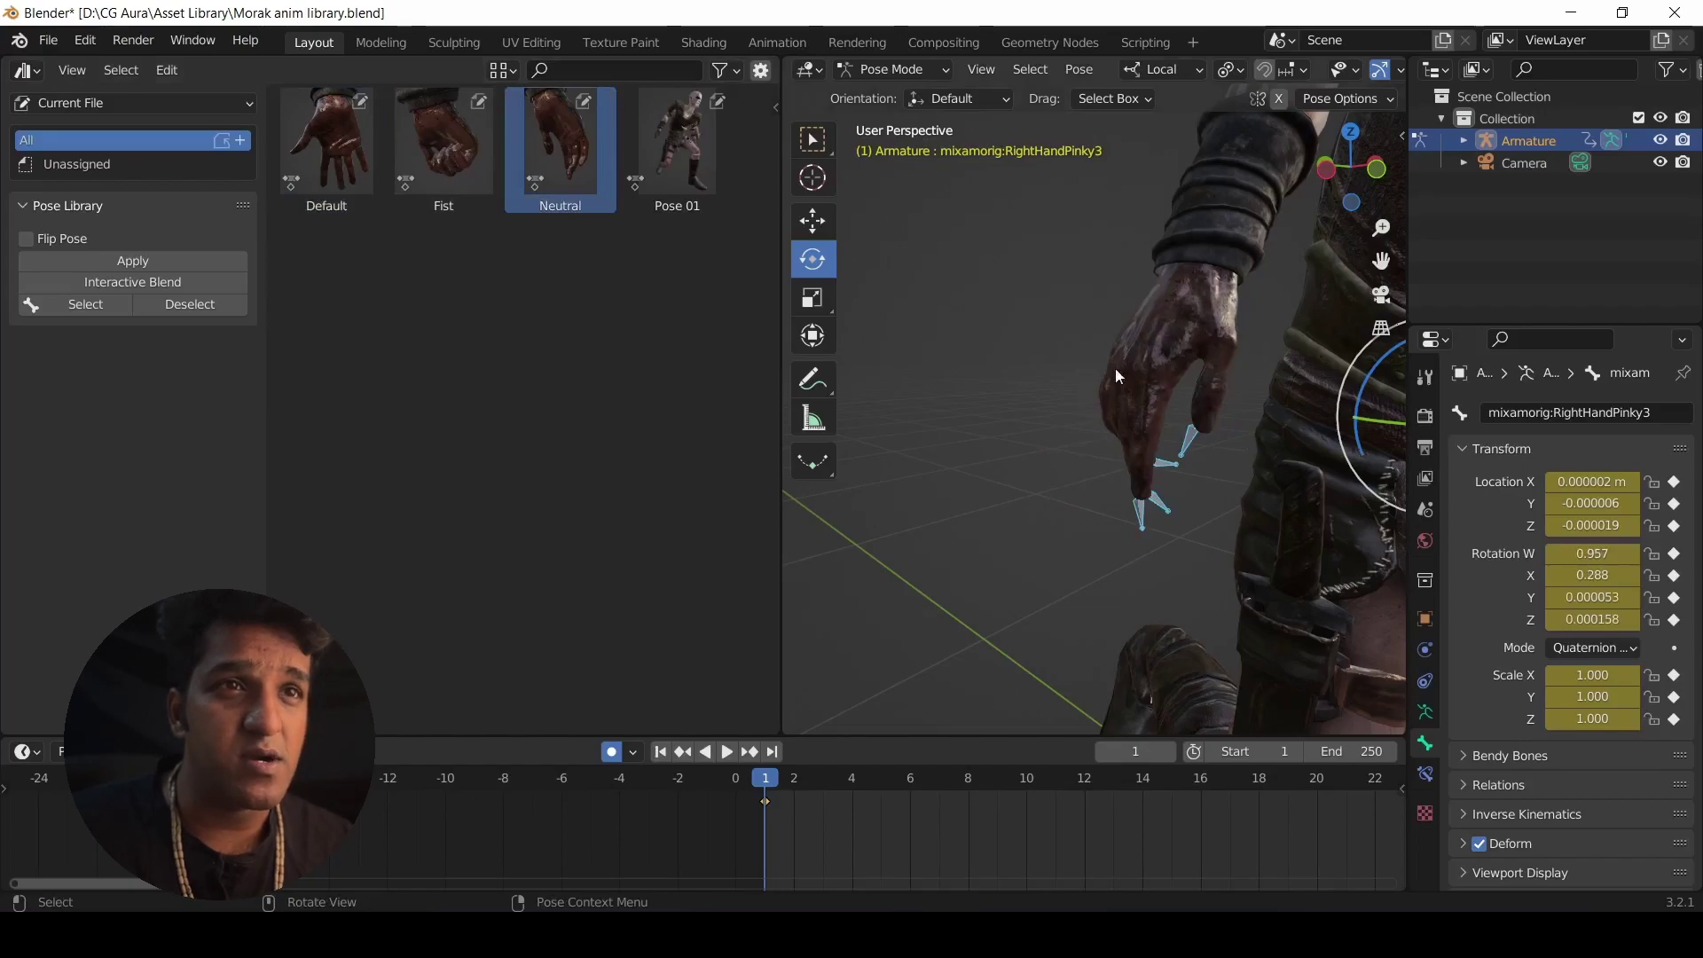
Blend the Fist pose partially into the character's right hand using Interactive Blend.
click(441, 160)
right_click(438, 154)
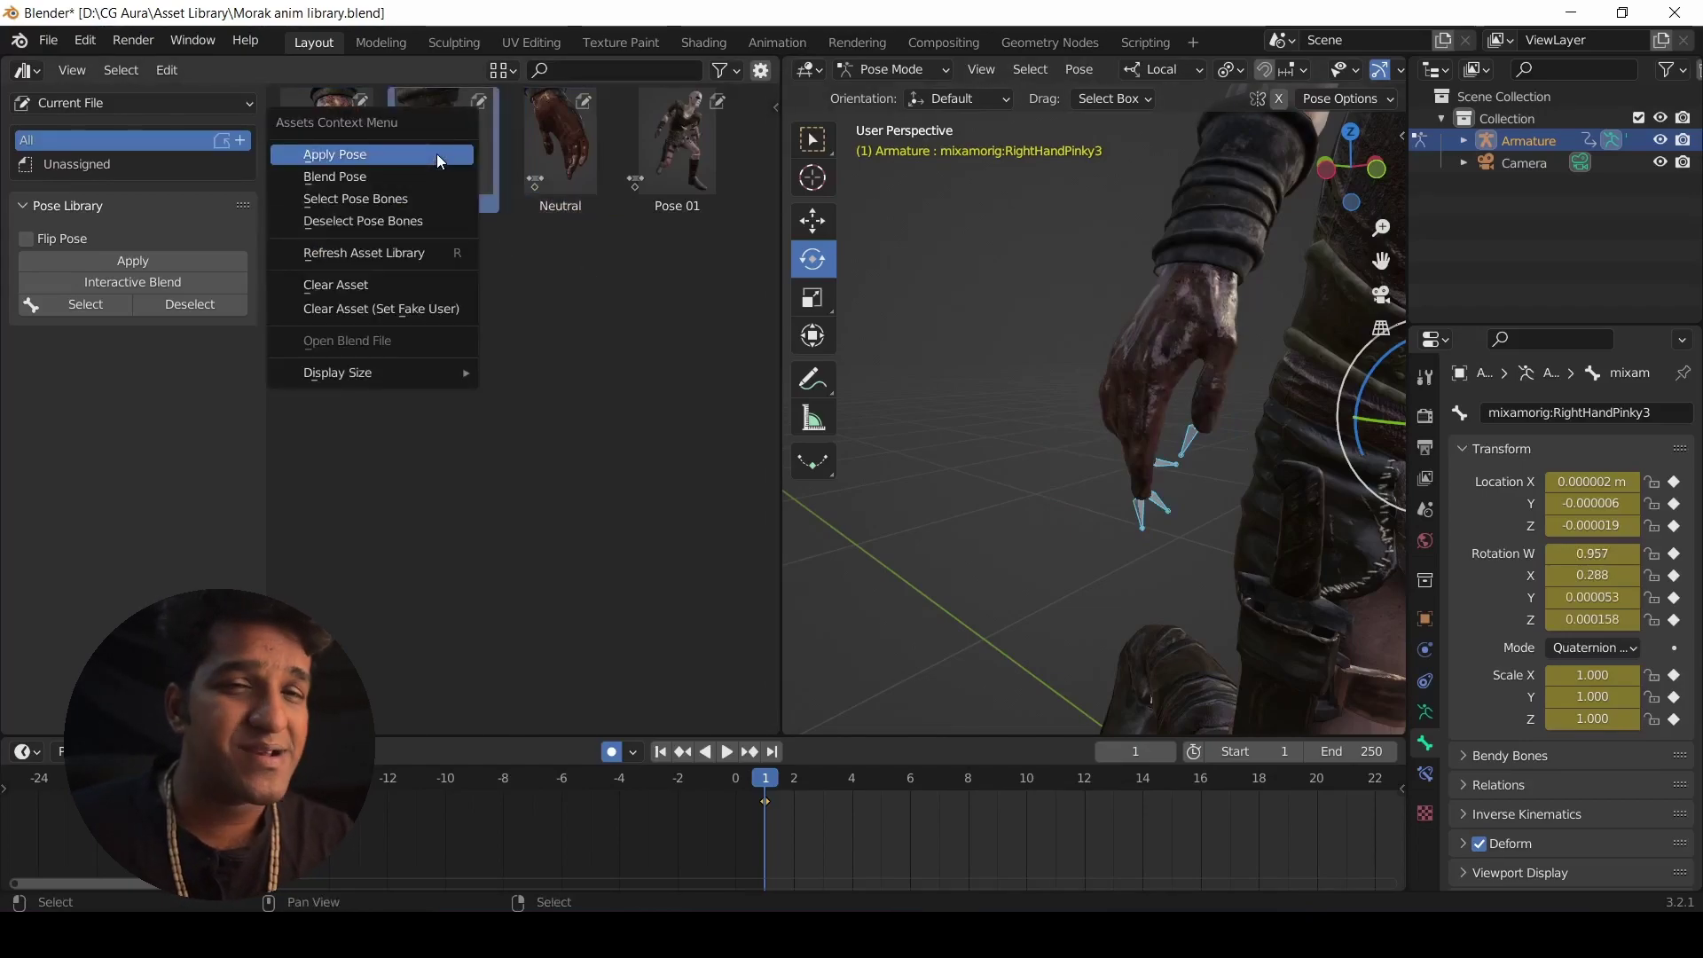
click(436, 153)
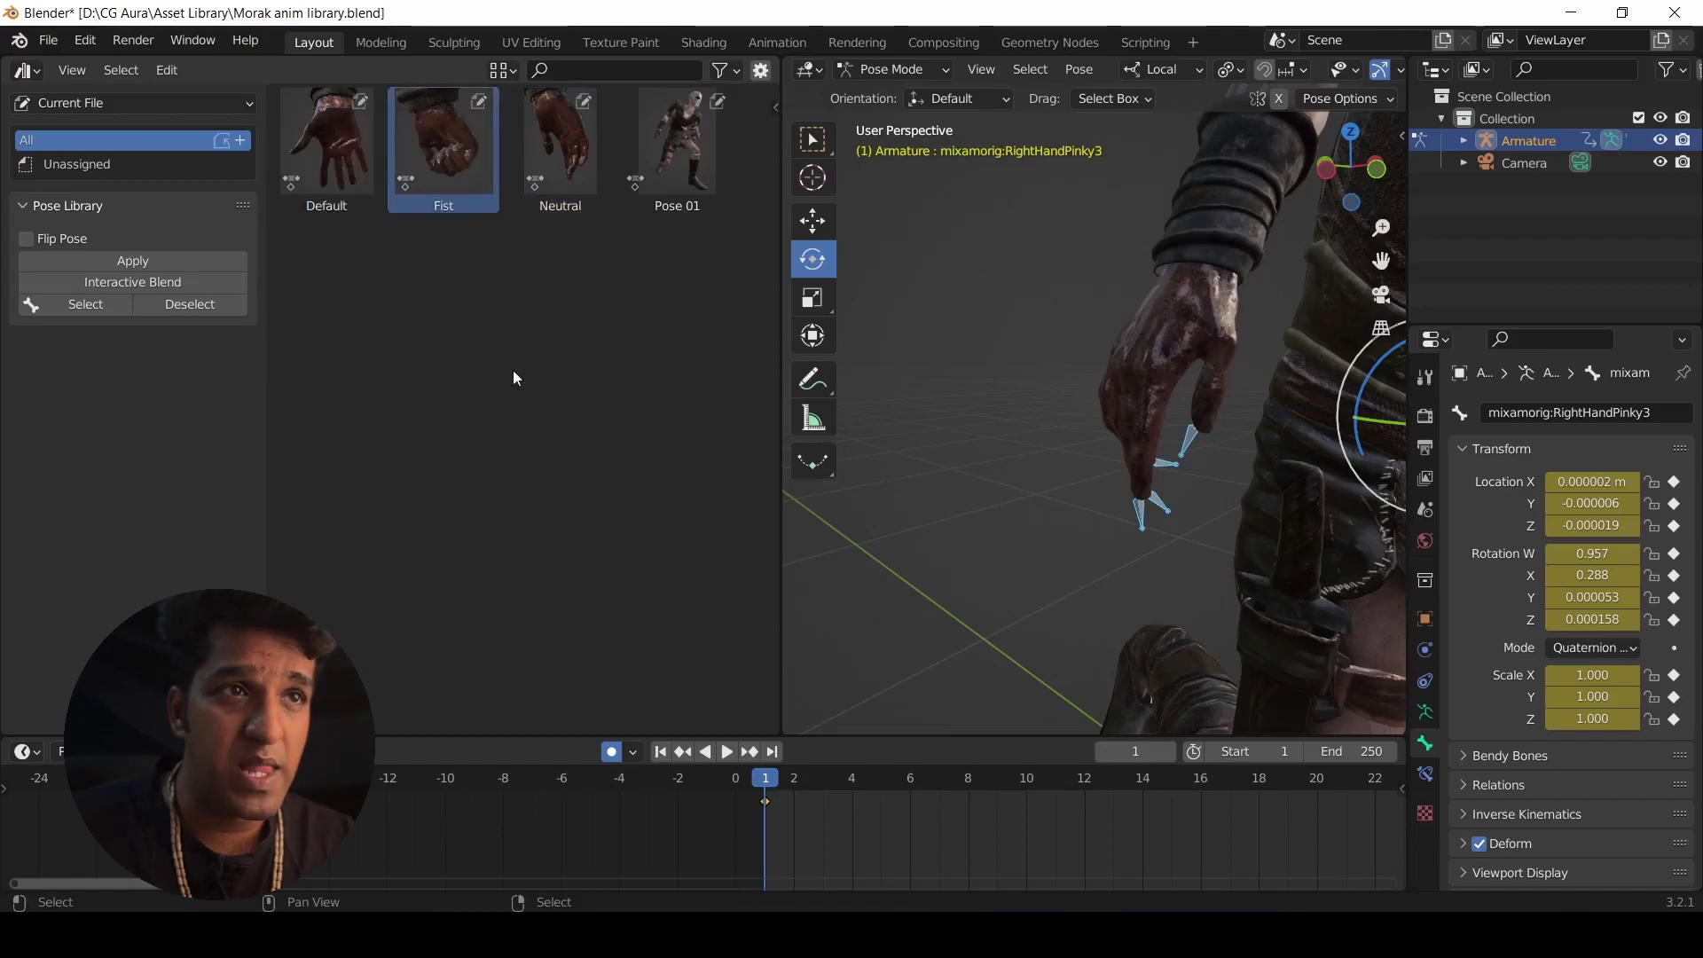
click(92, 281)
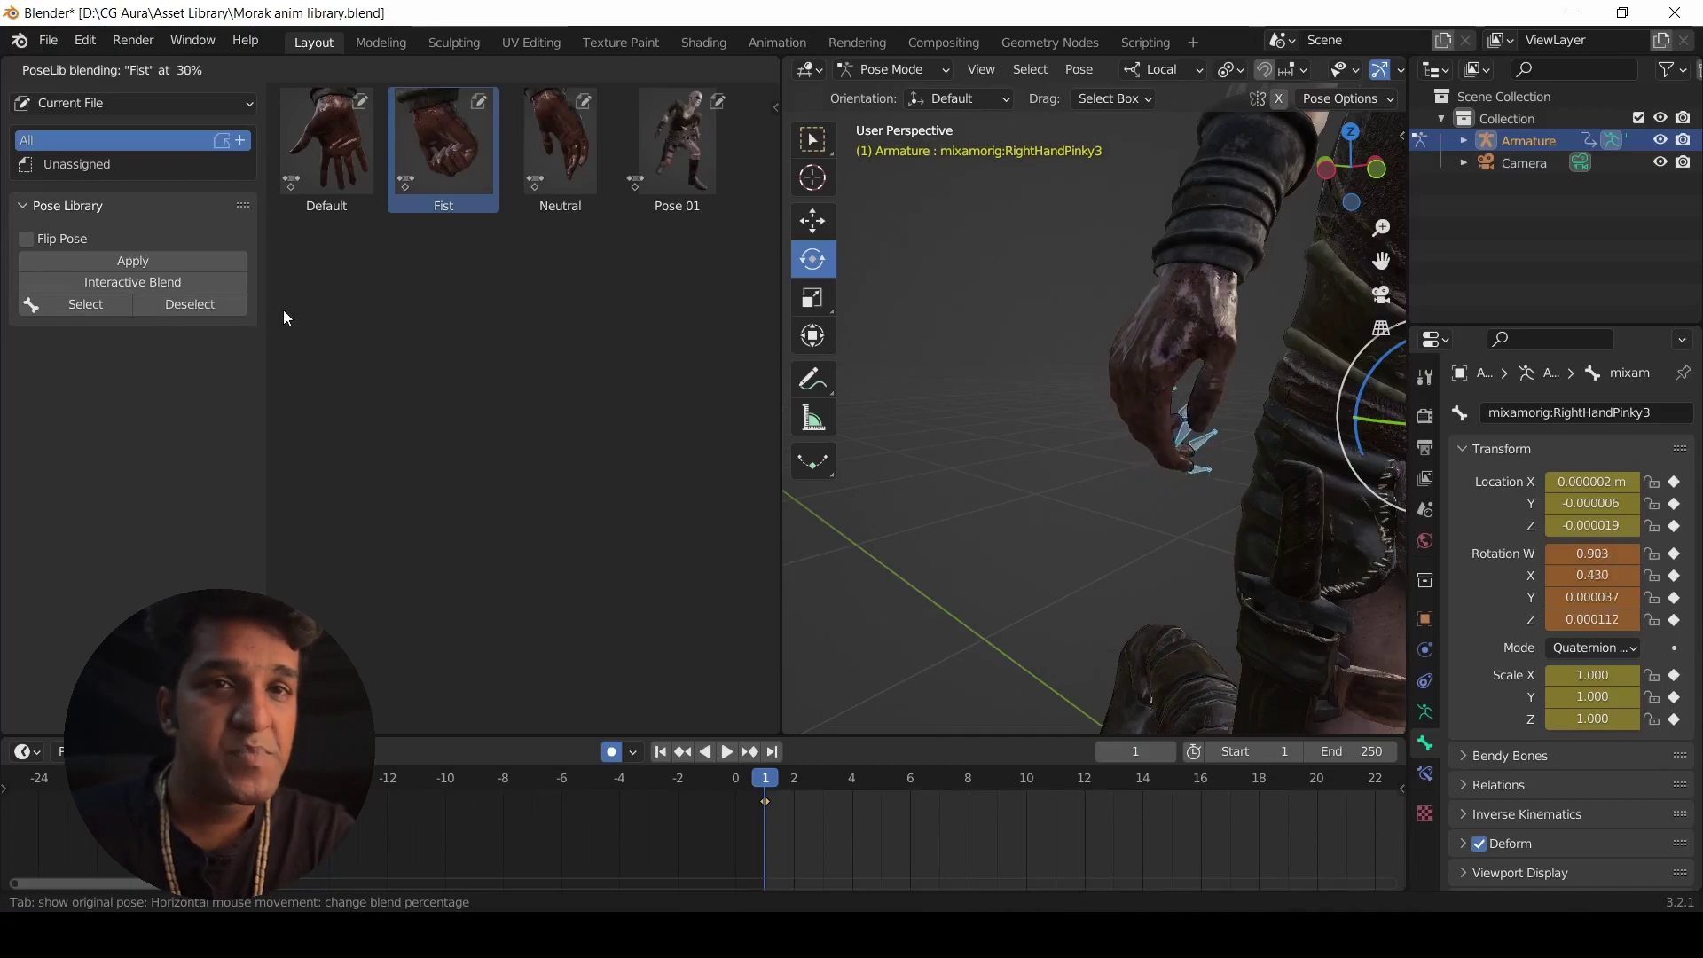
click(327, 316)
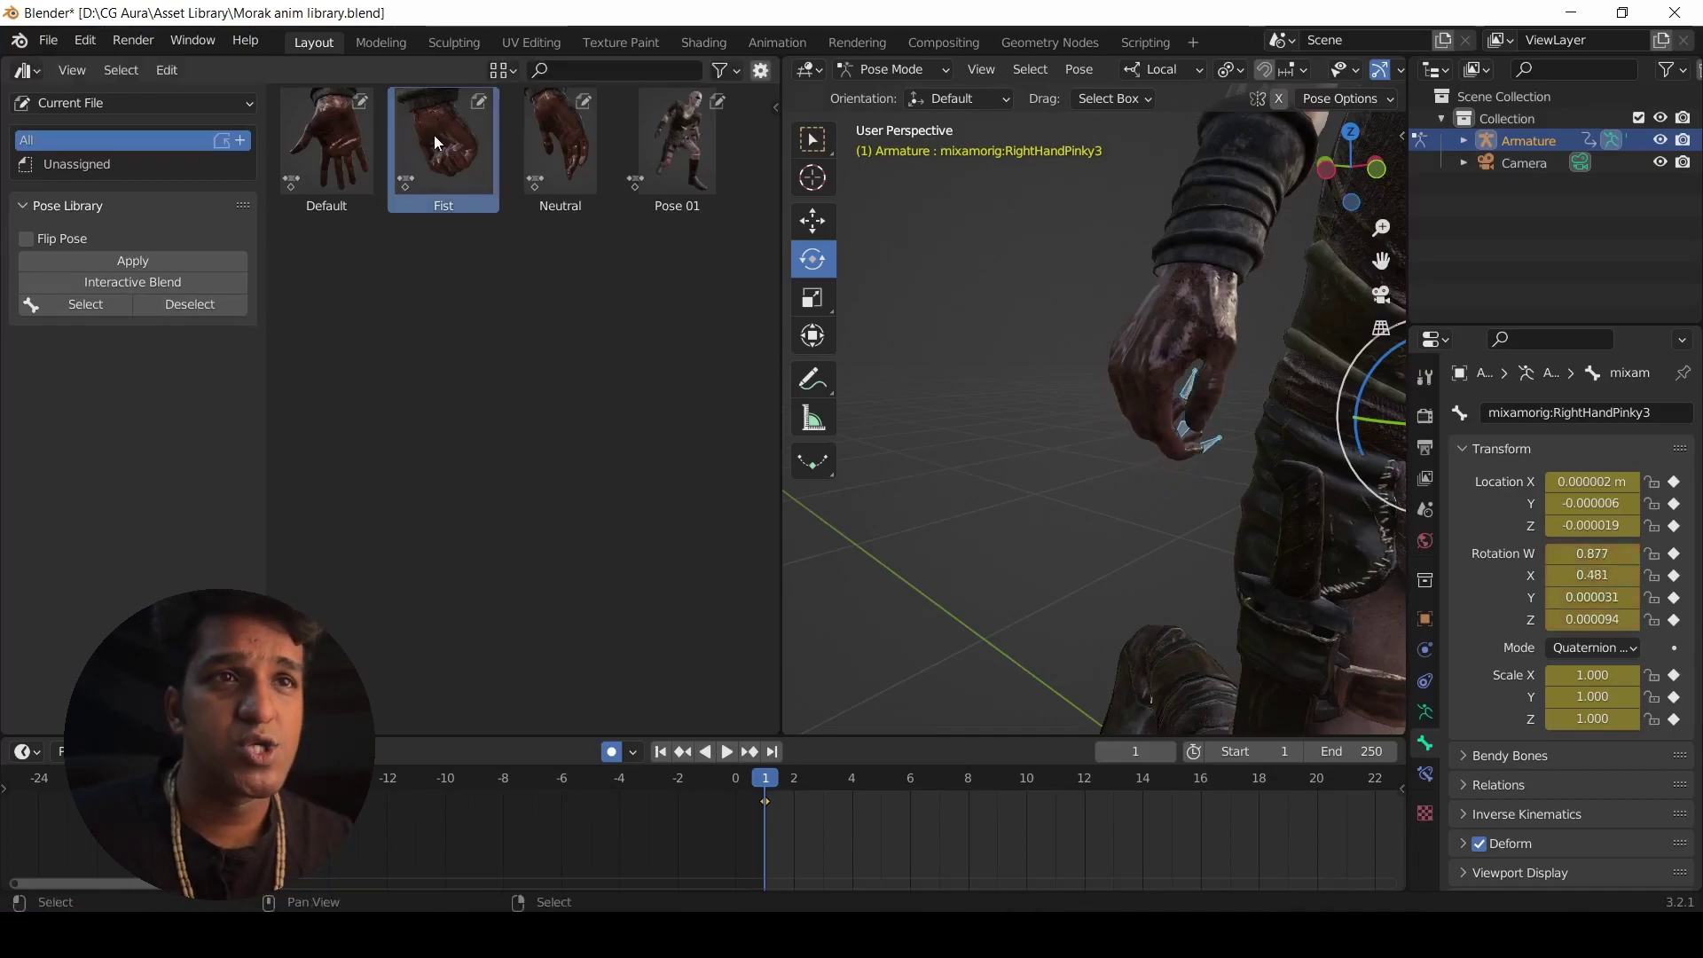
Apply the Fist pose at full strength to the character's right hand.
middle_drag(875, 376, 1057, 365)
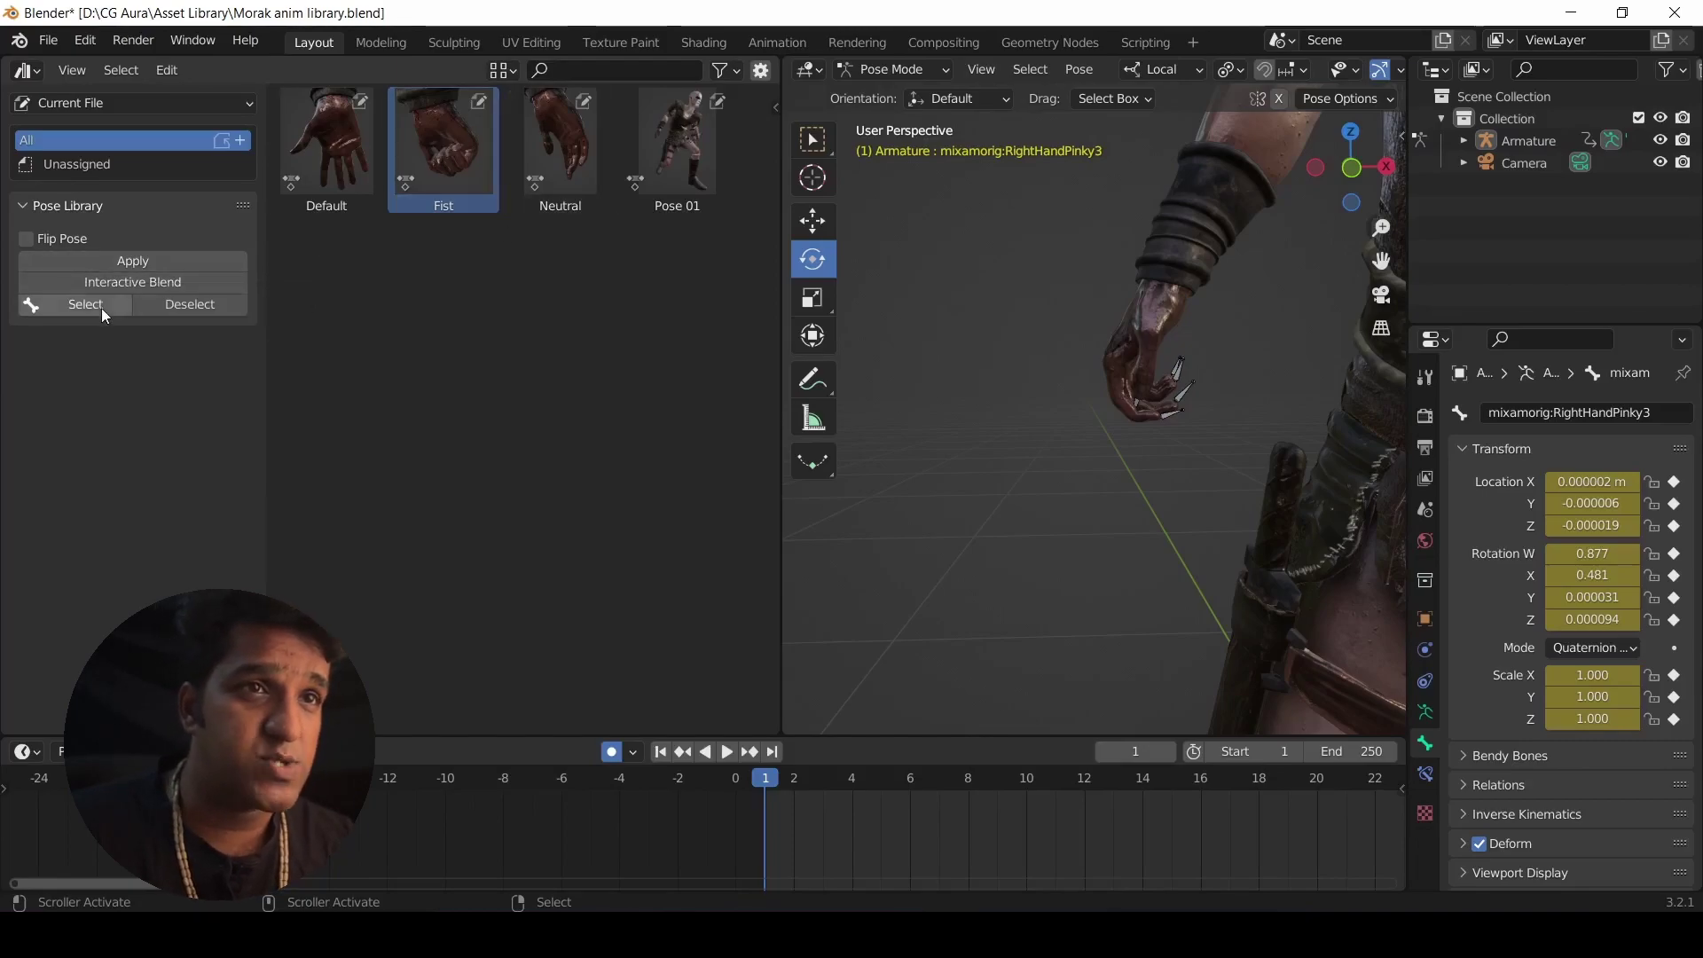
click(123, 263)
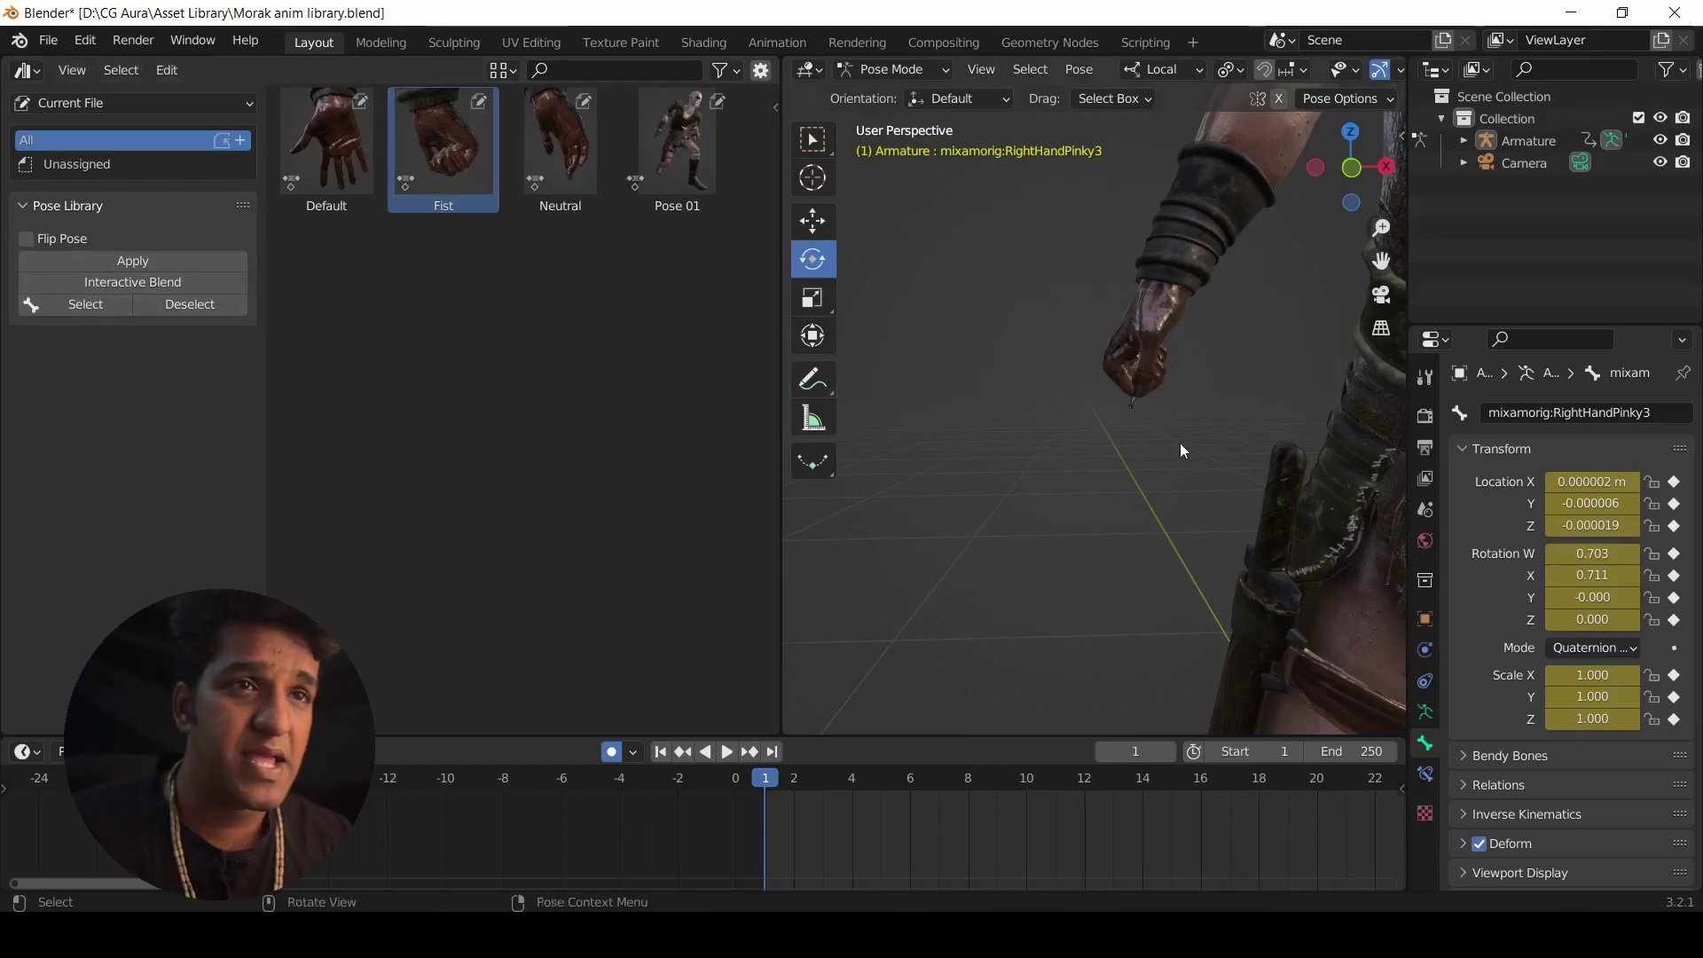
Select the bones used by the Fist pose with X-ray turned on, and deselect them from the same pose.
click(85, 304)
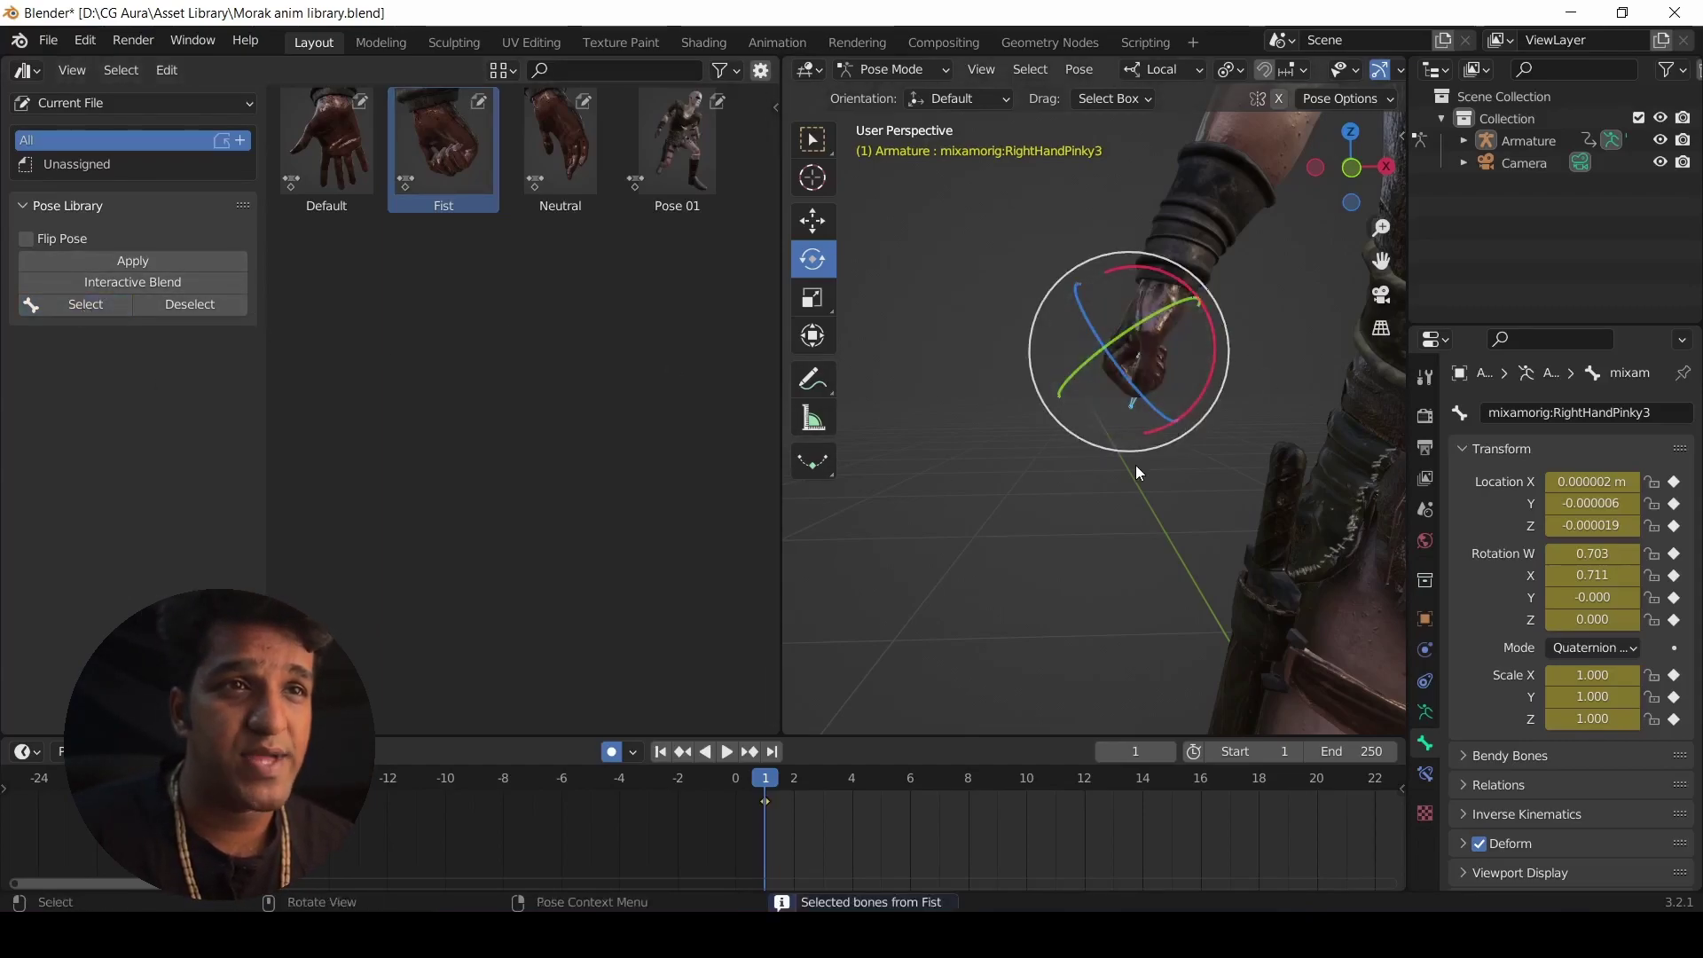
middle_drag(1136, 465, 1198, 497)
key(alt+z)
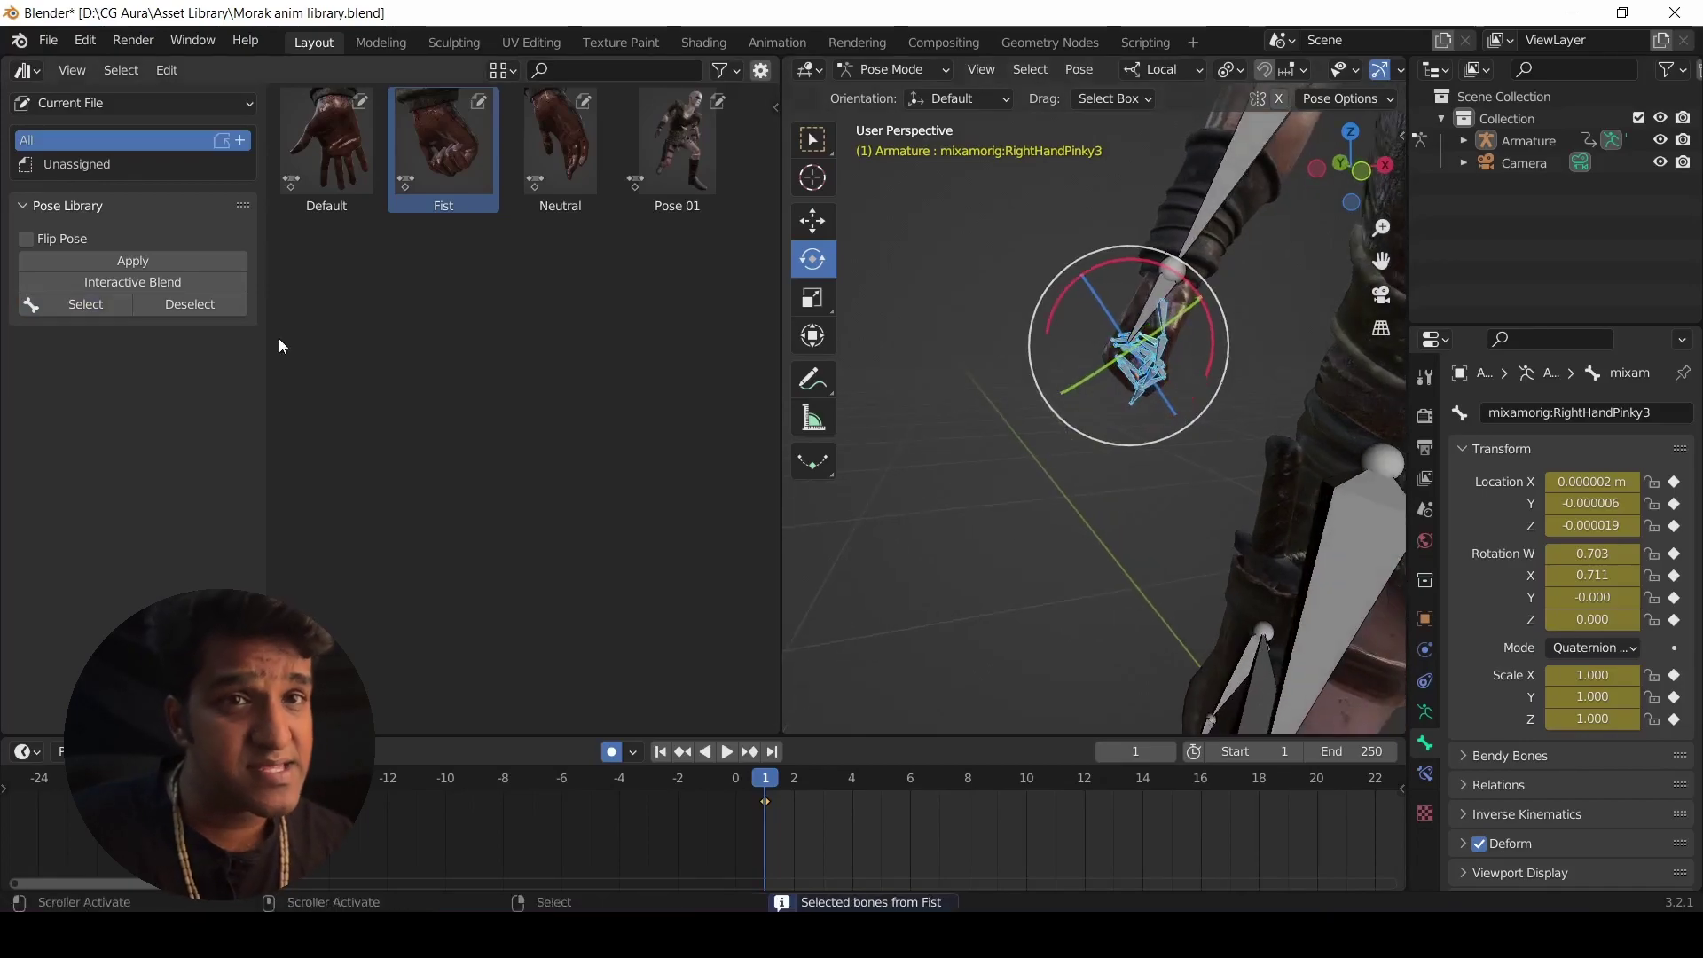
click(215, 307)
click(497, 316)
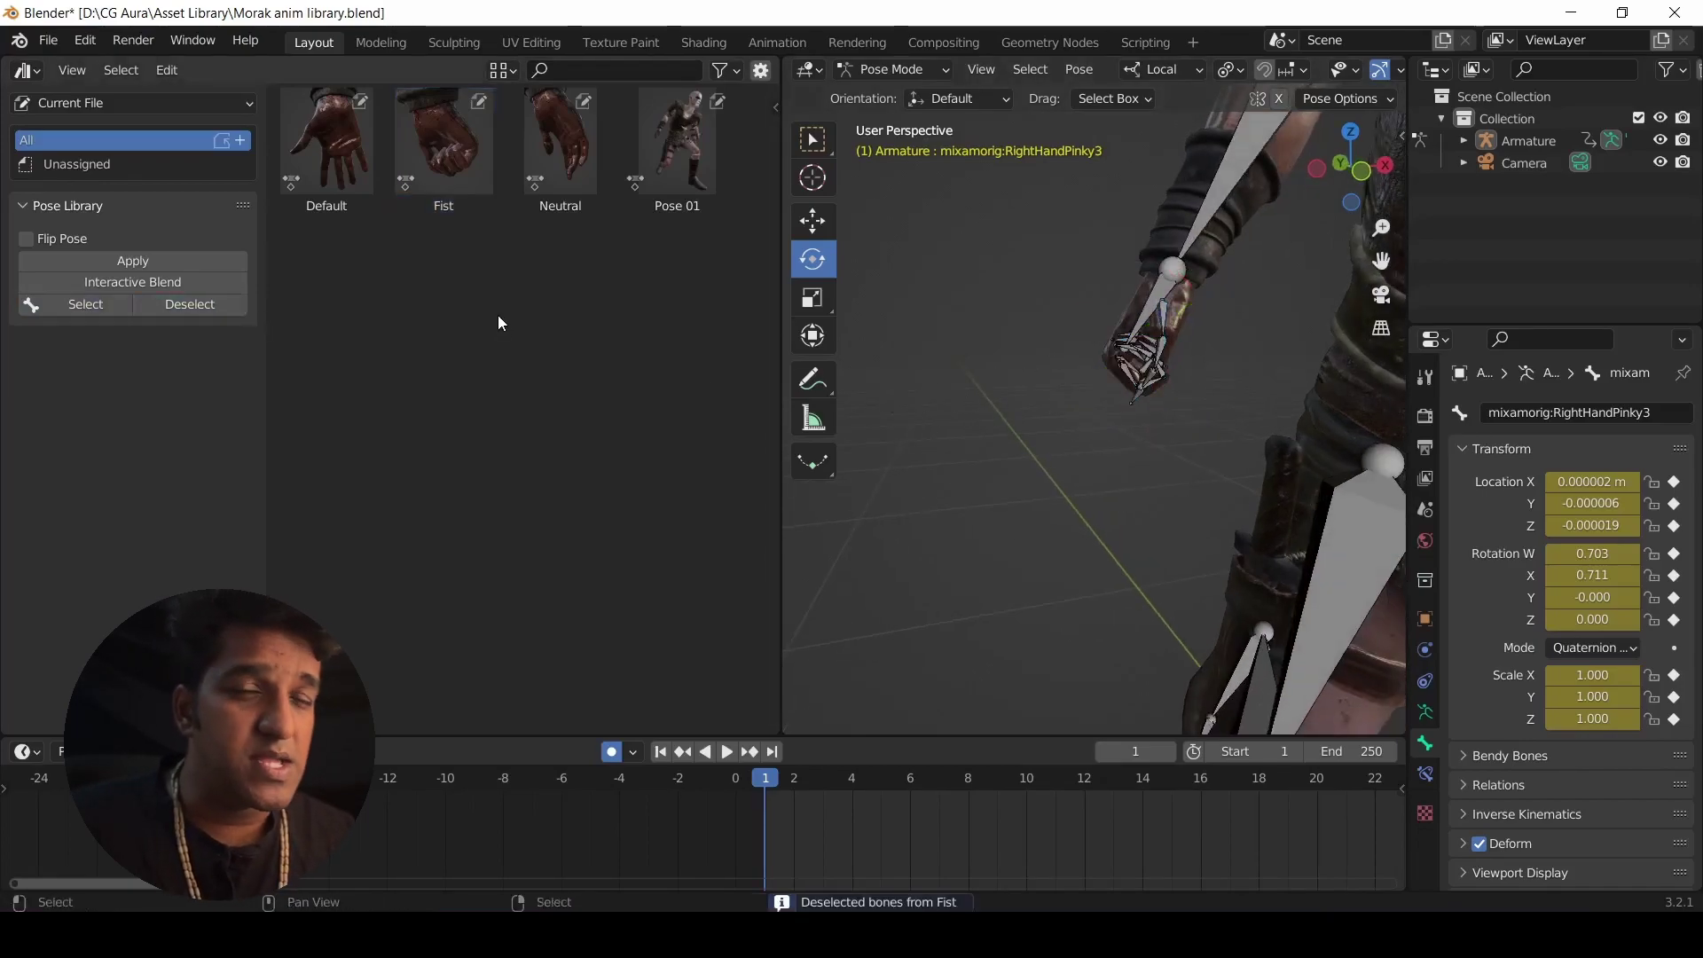
Blend the Neutral pose partially into the fisted right hand with Blend Pose.
click(444, 135)
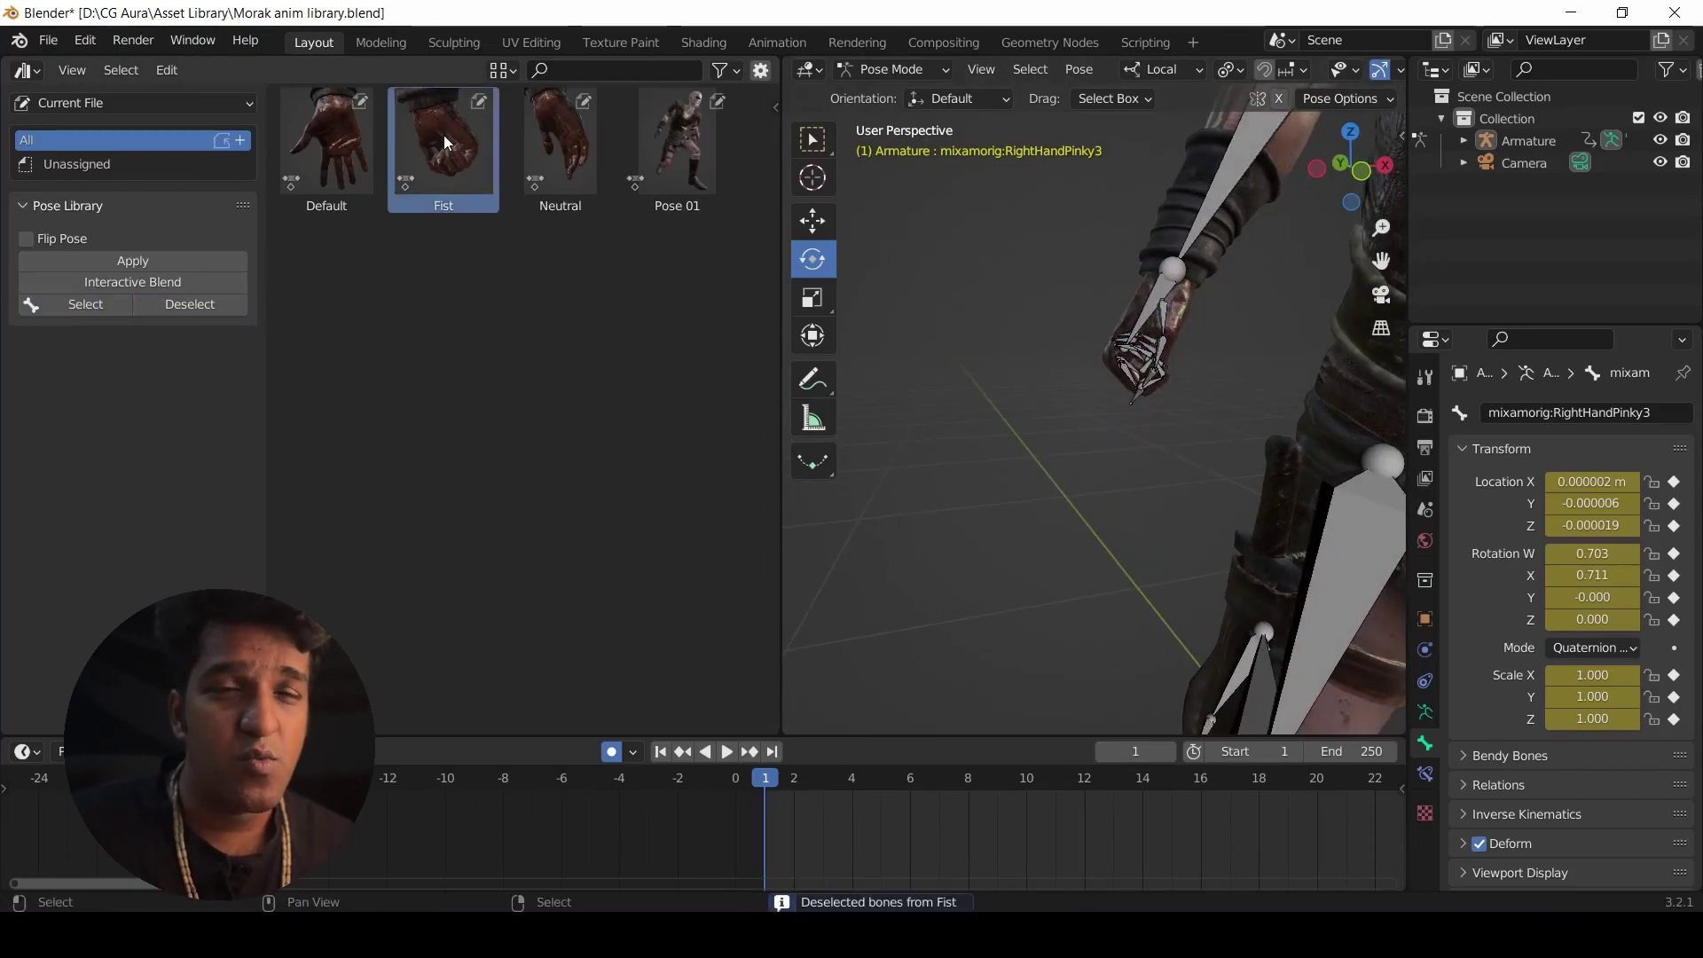
right_click(443, 135)
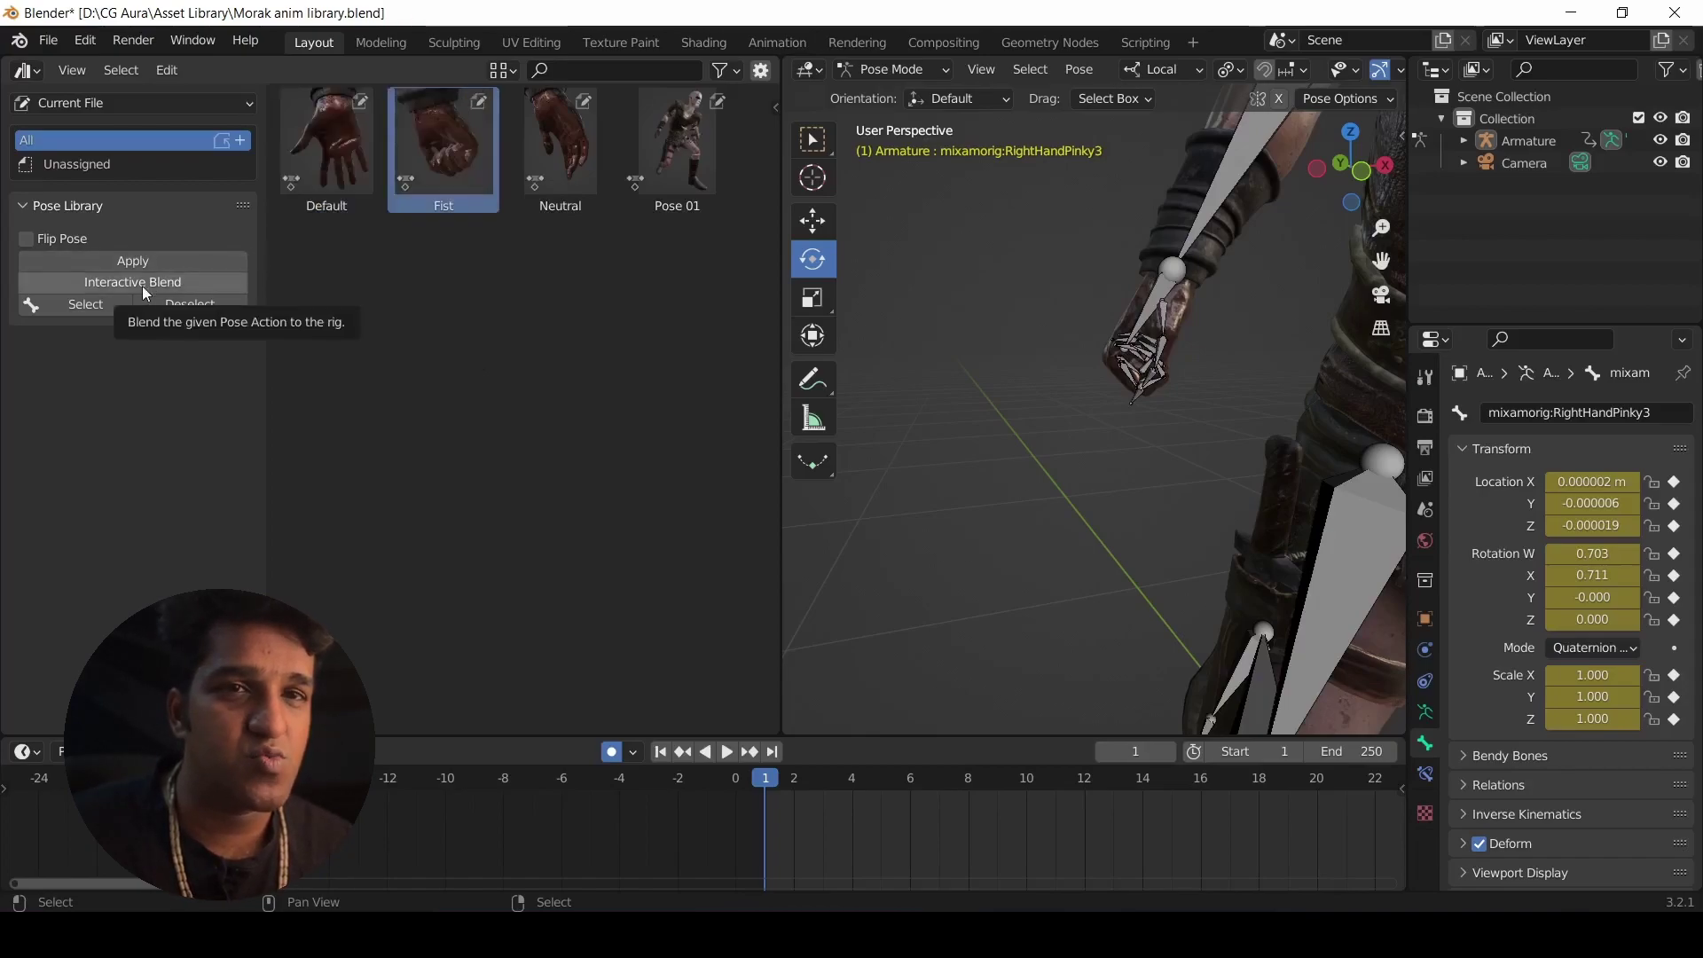
right_click(398, 184)
right_click(556, 167)
click(426, 168)
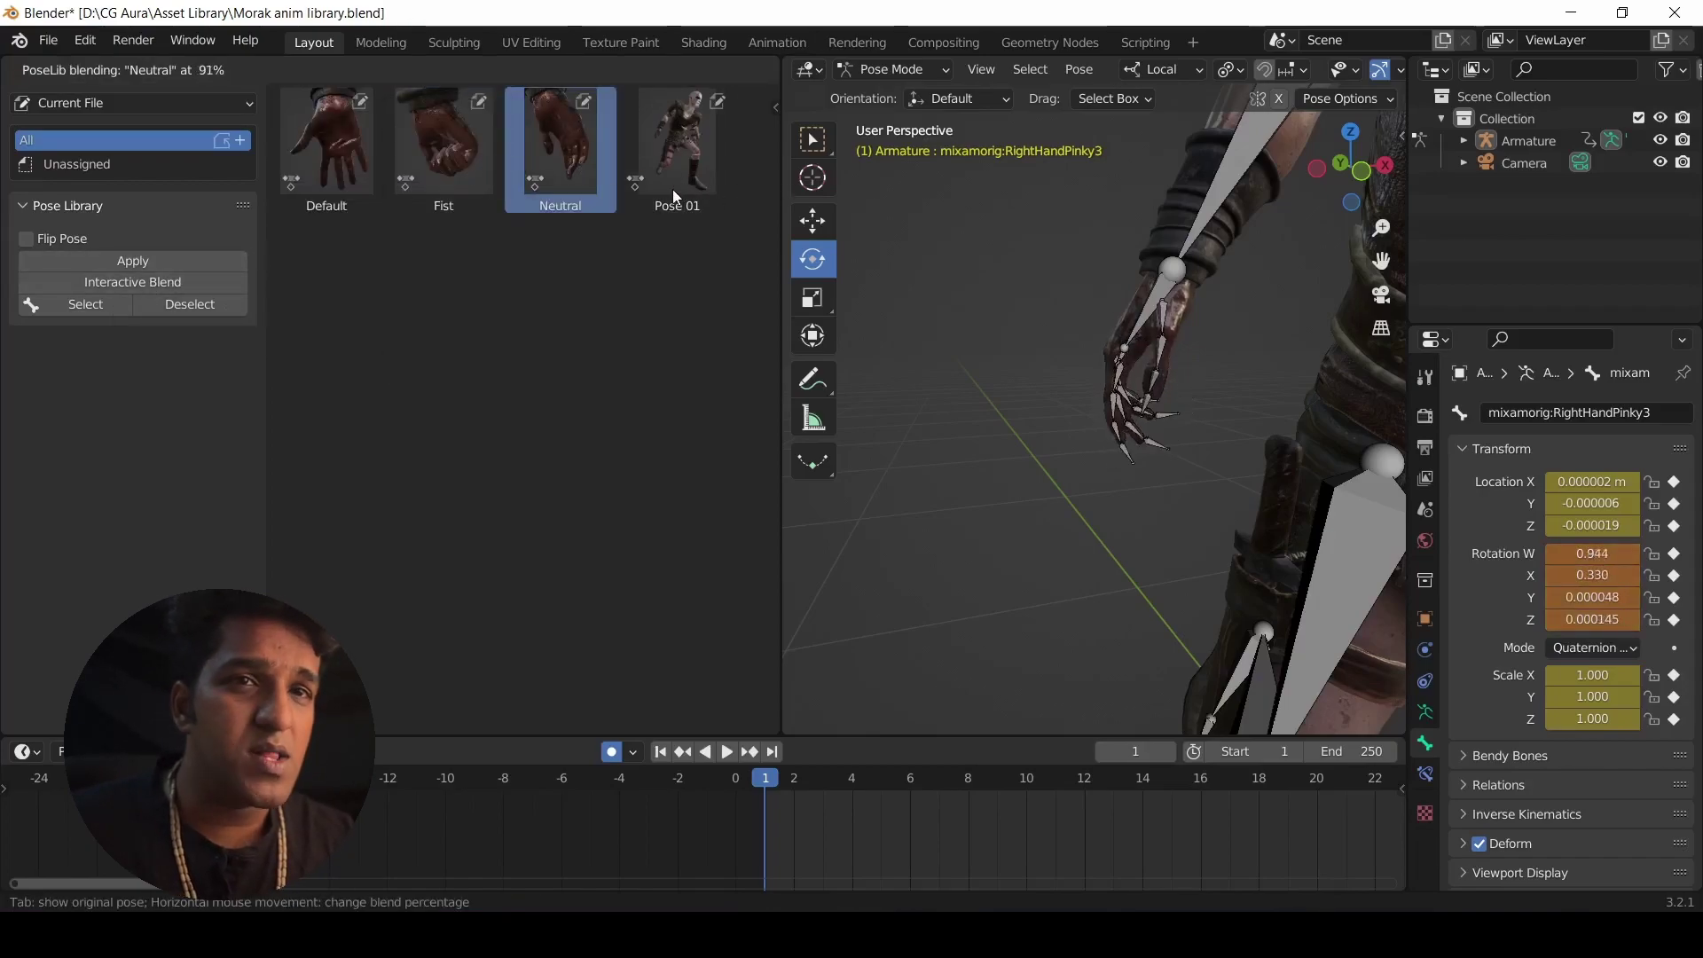
click(561, 164)
right_click(563, 162)
right_click(546, 173)
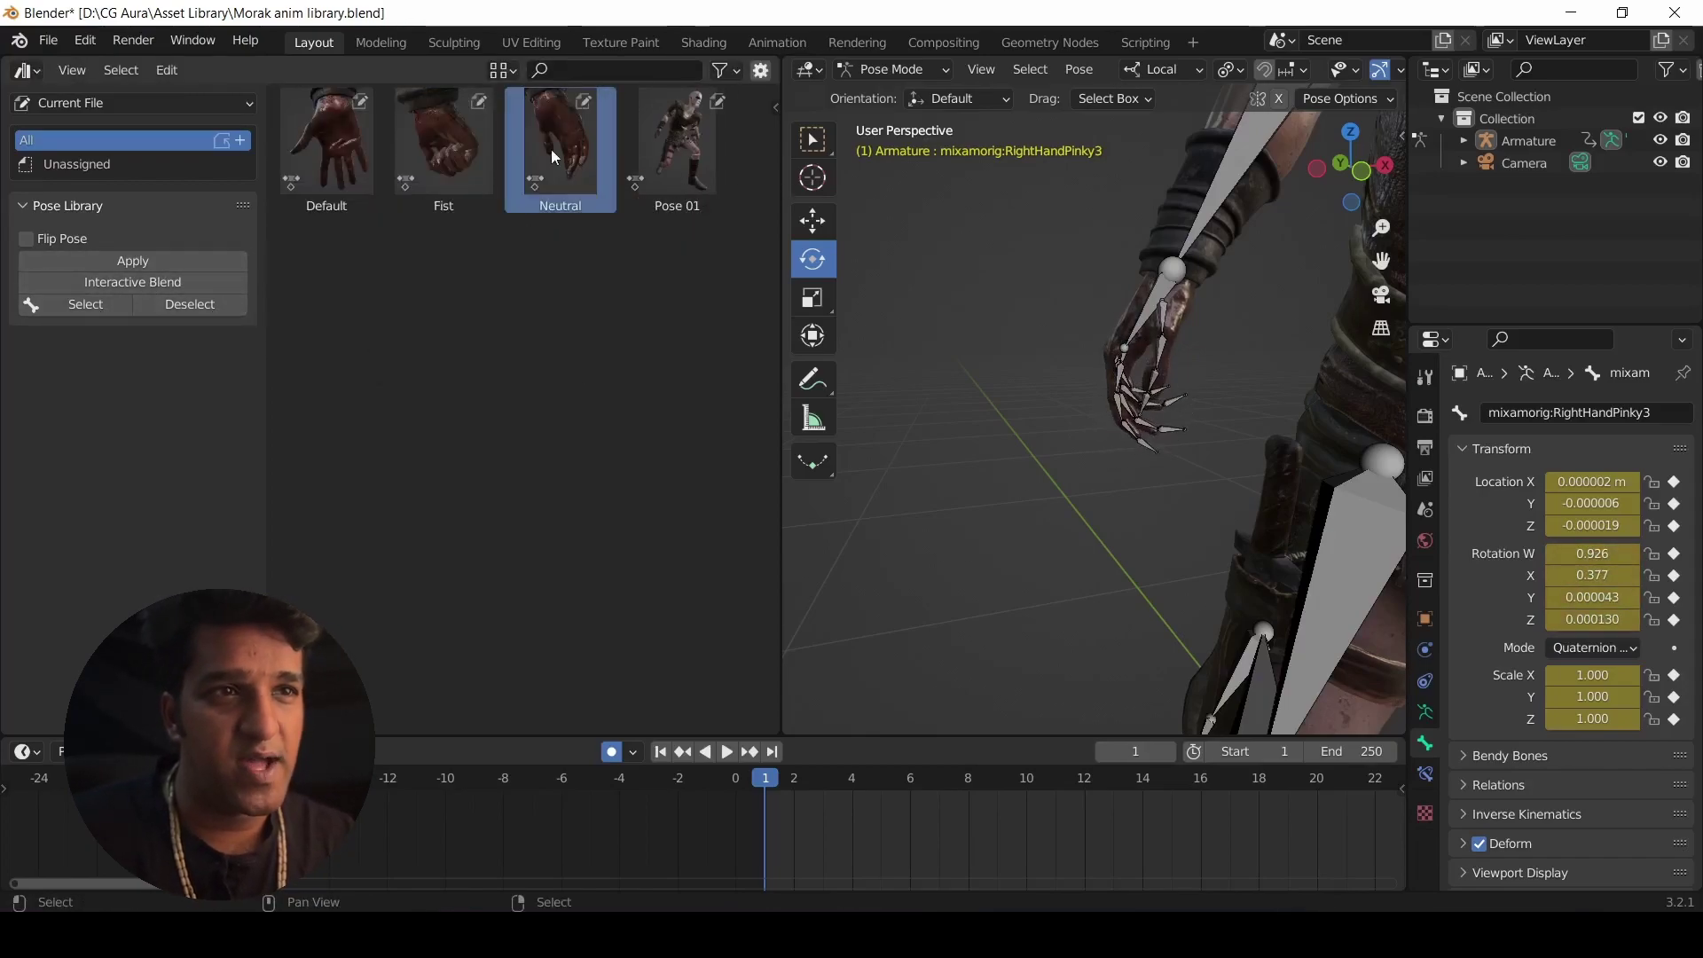
Change the display size of the pose asset thumbnails to Regular.
right_click(559, 149)
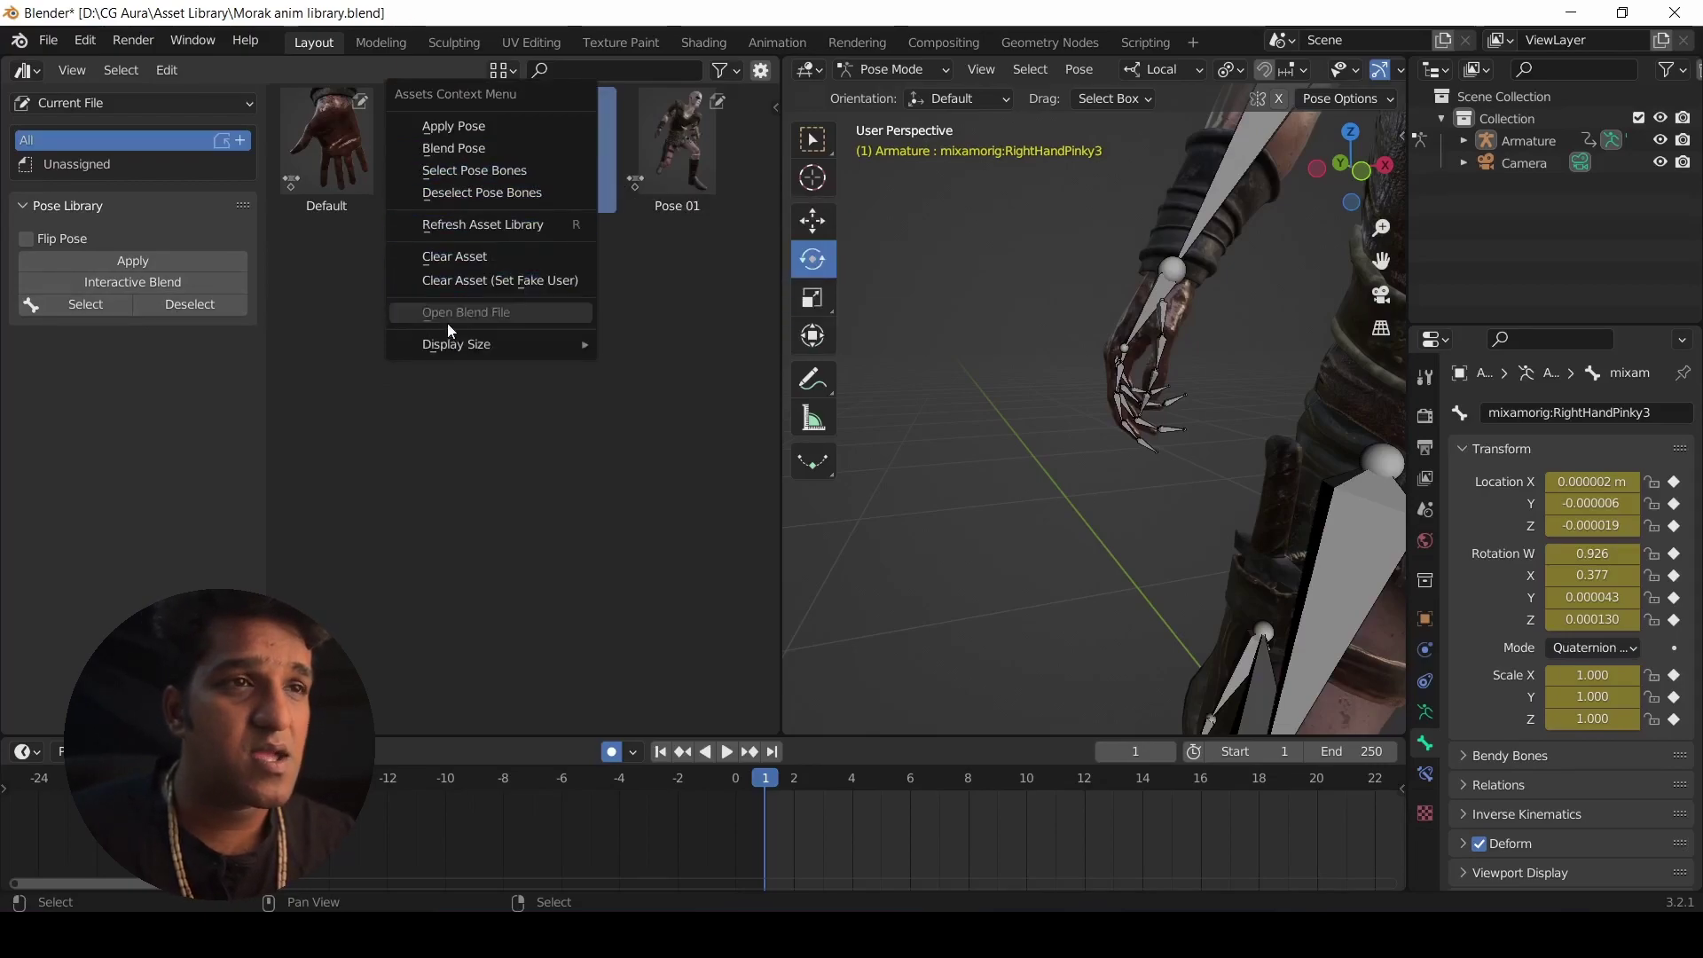
mouse_move(497, 340)
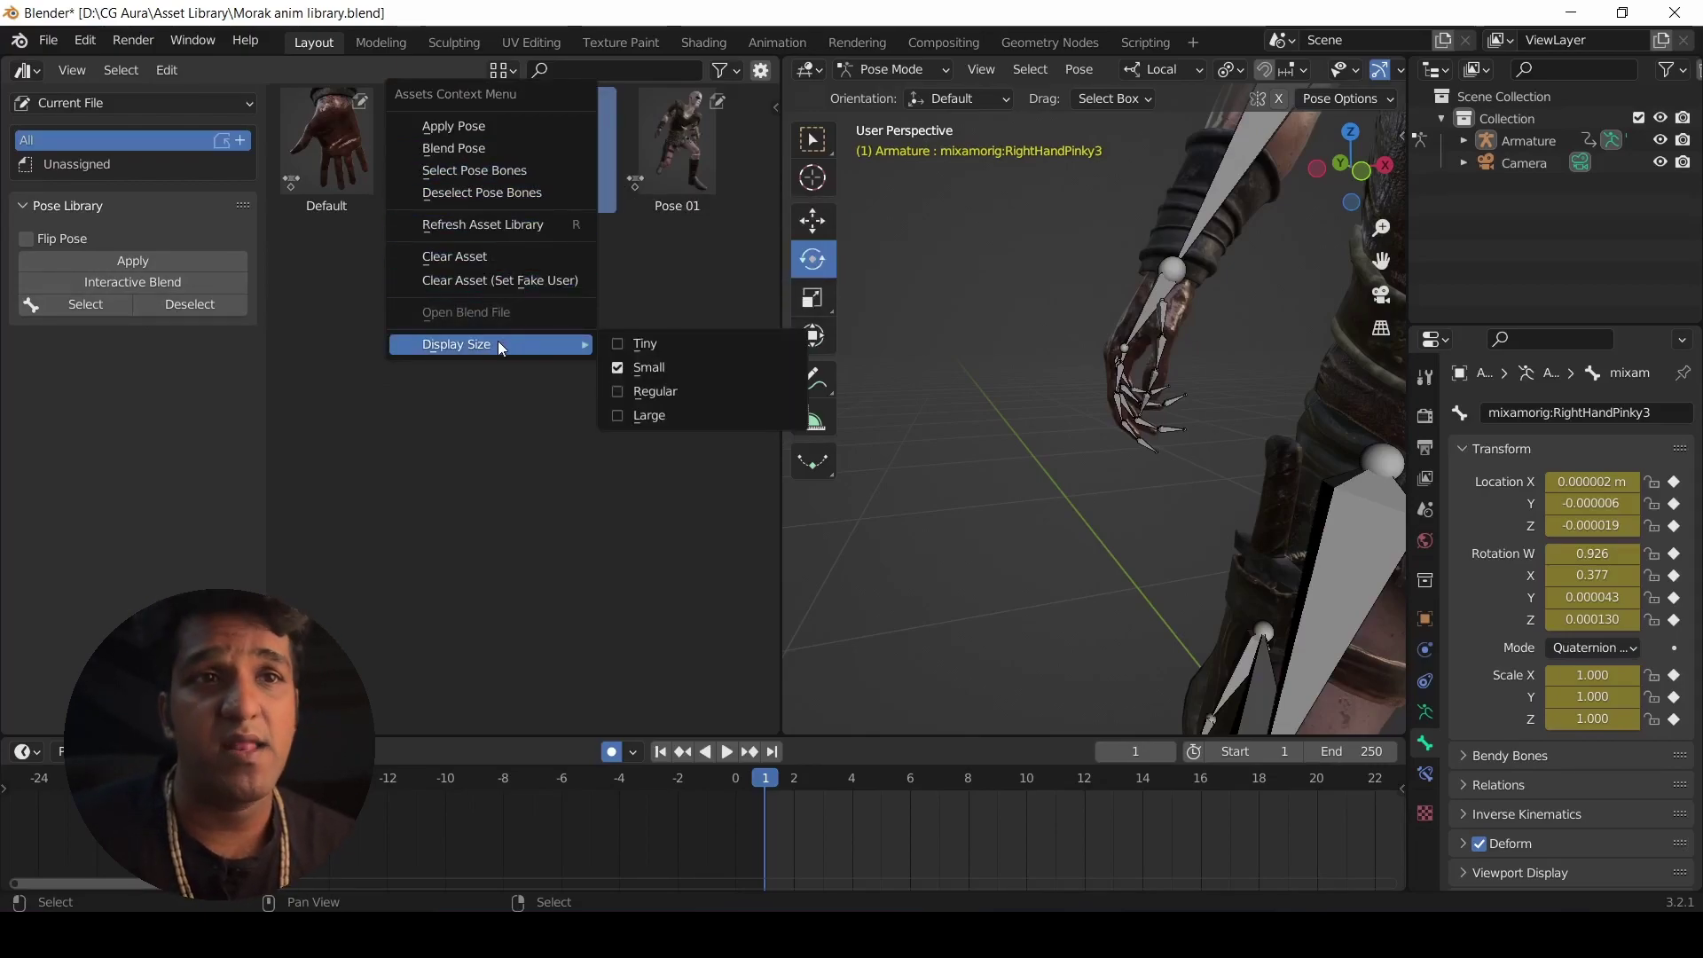
click(652, 368)
right_click(449, 296)
mouse_move(449, 295)
click(568, 348)
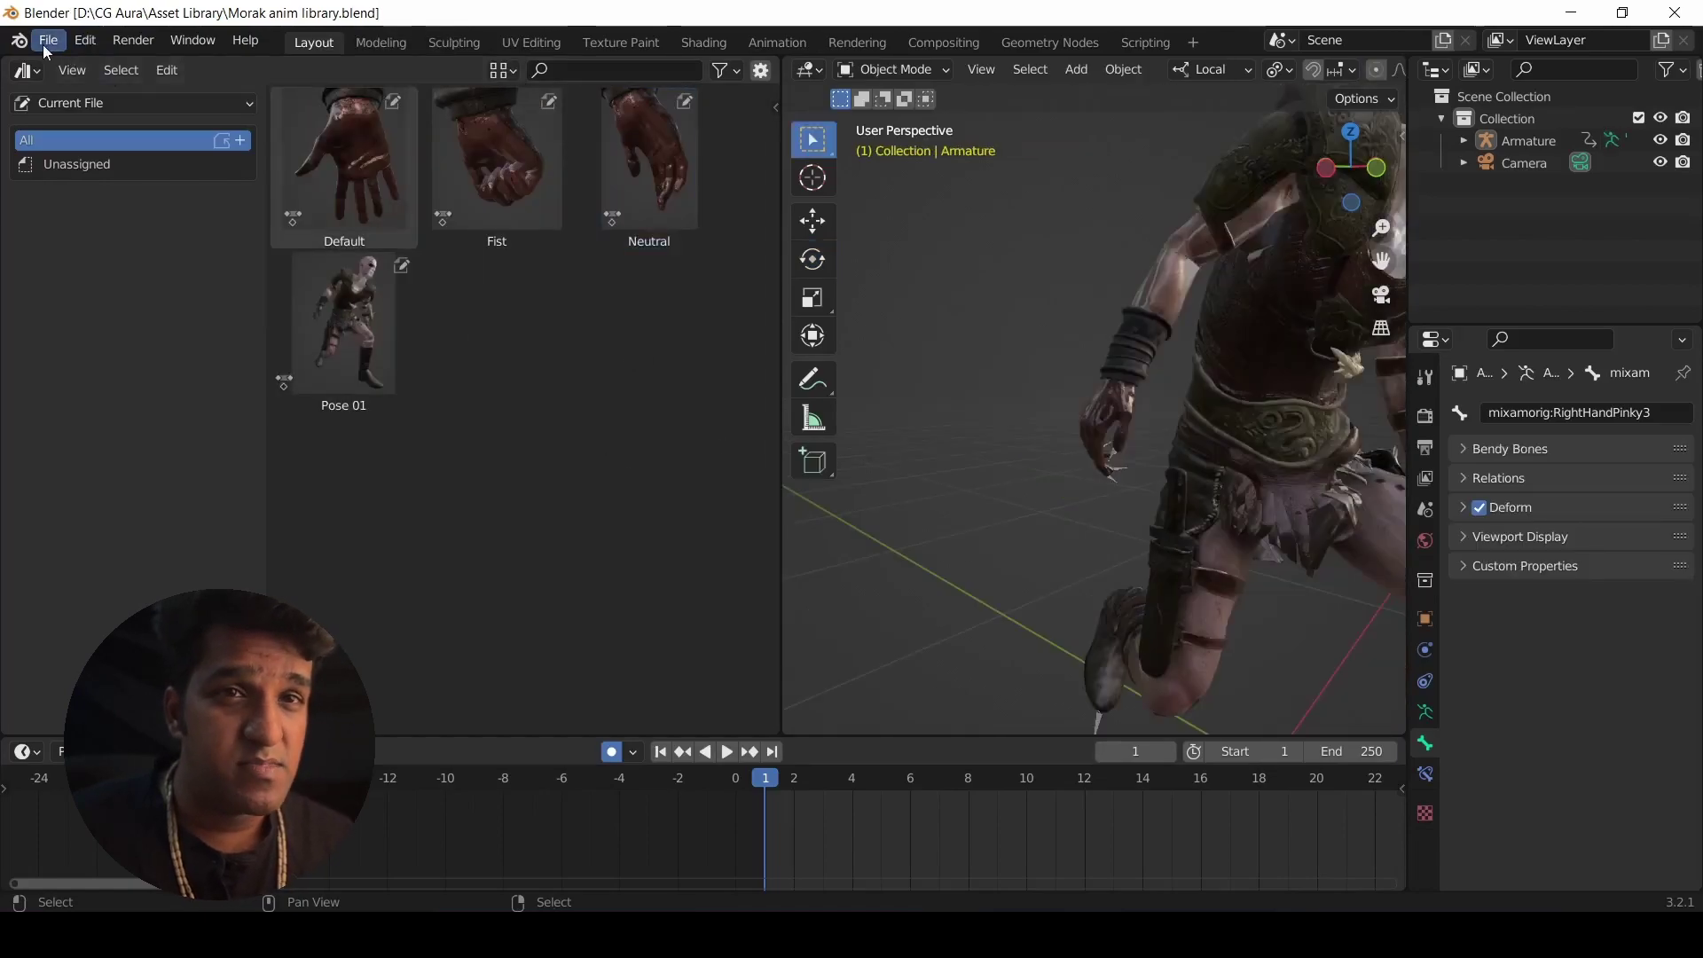
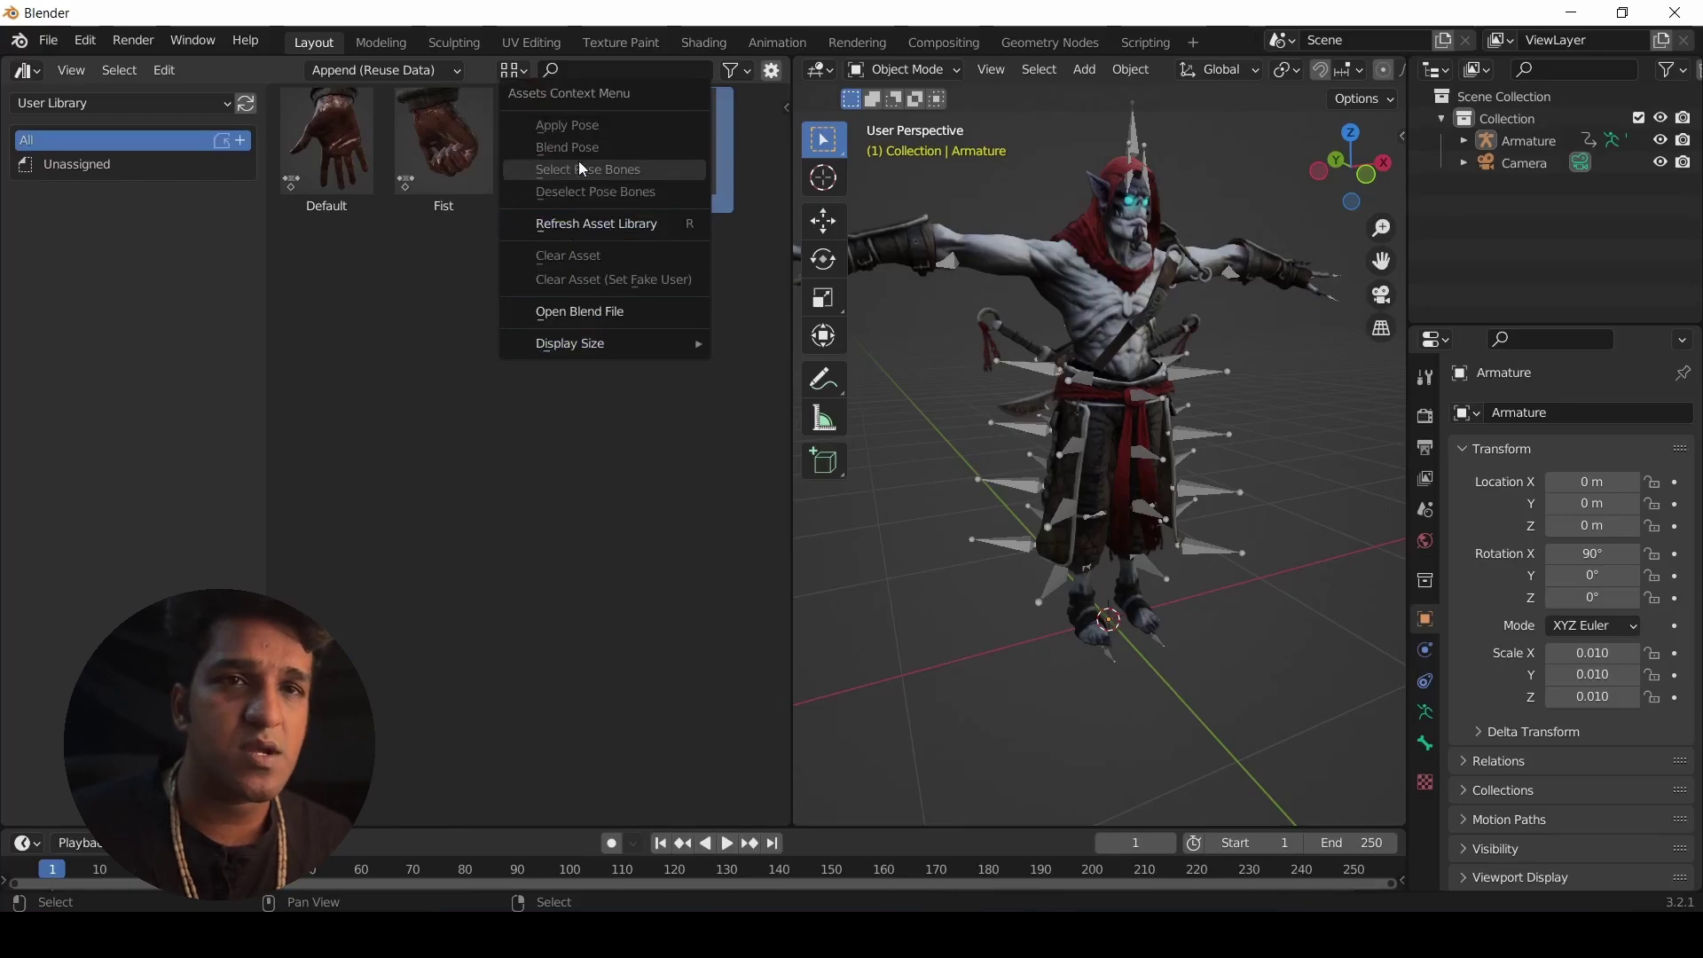
Put the vampire's armature in Pose Mode and select the bones used by the Pose 01 asset.
click(1138, 137)
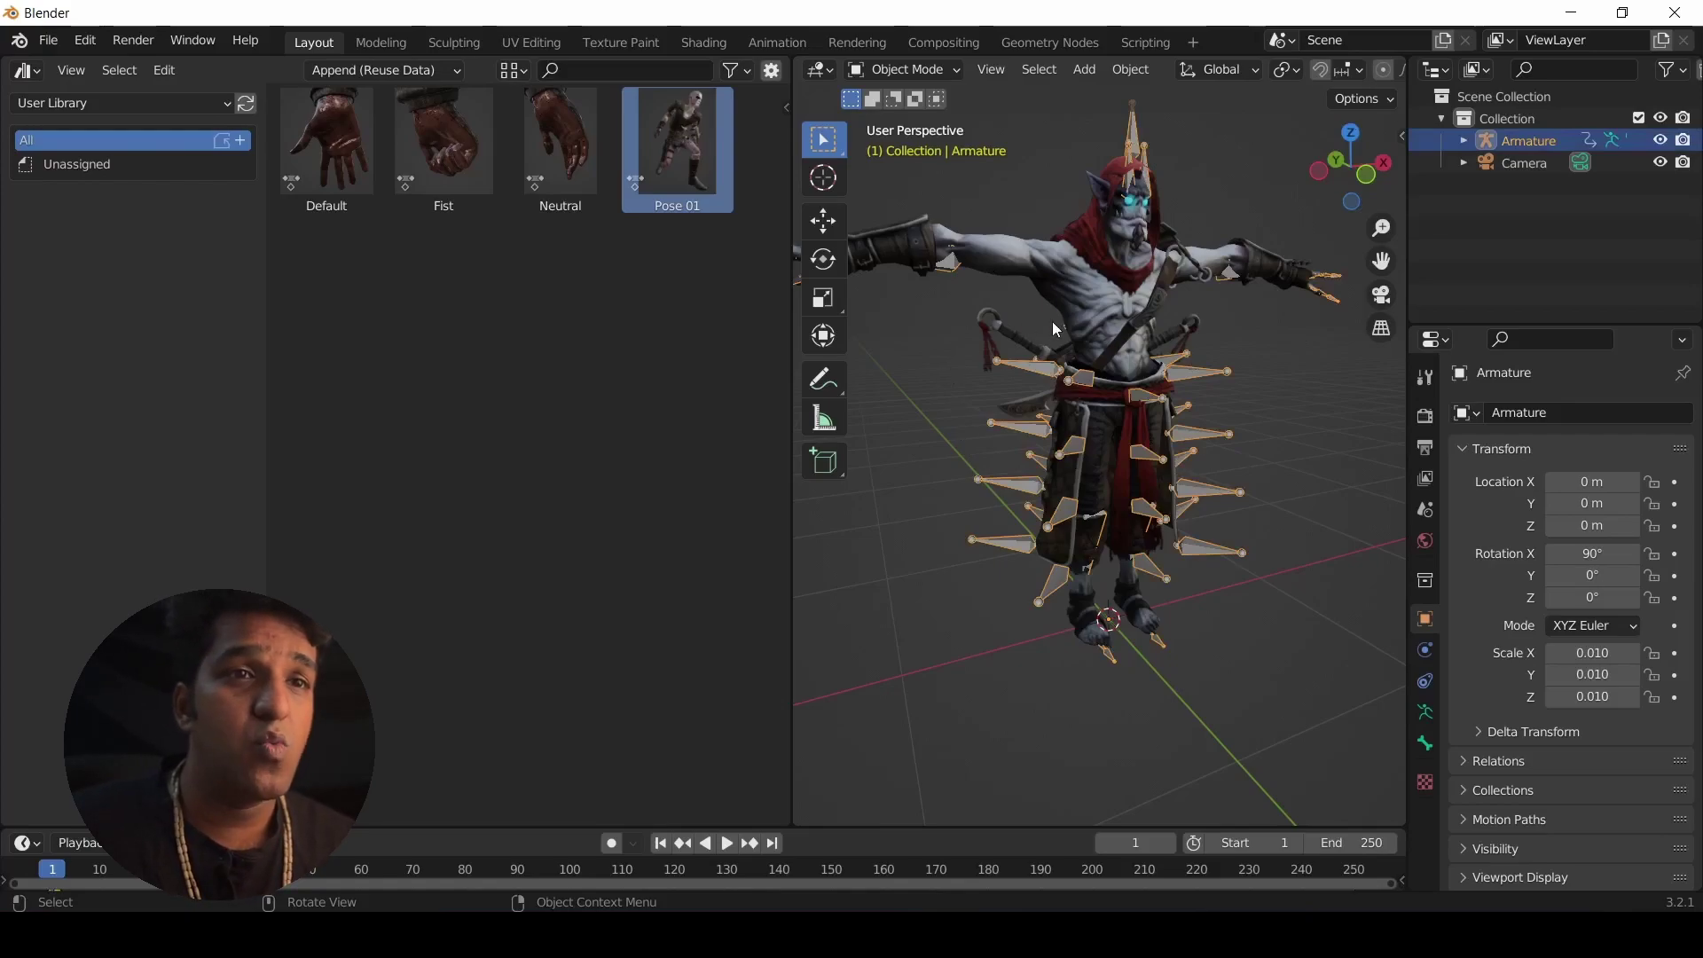
key(ctrl+Tab)
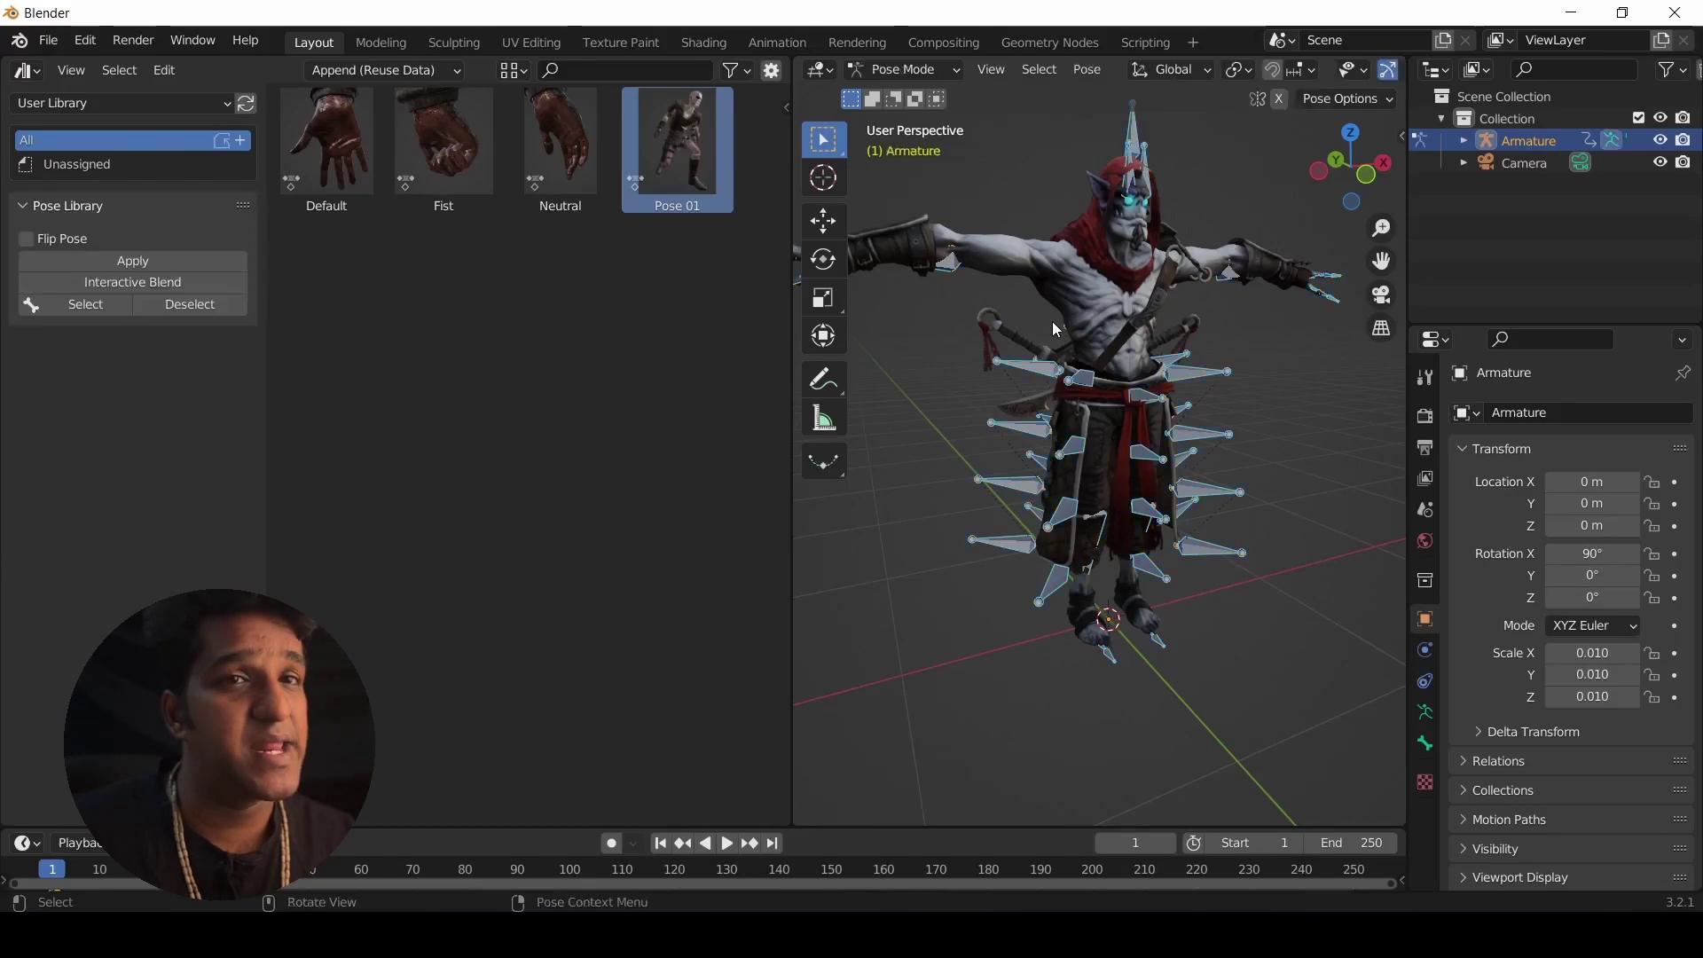
right_click(676, 145)
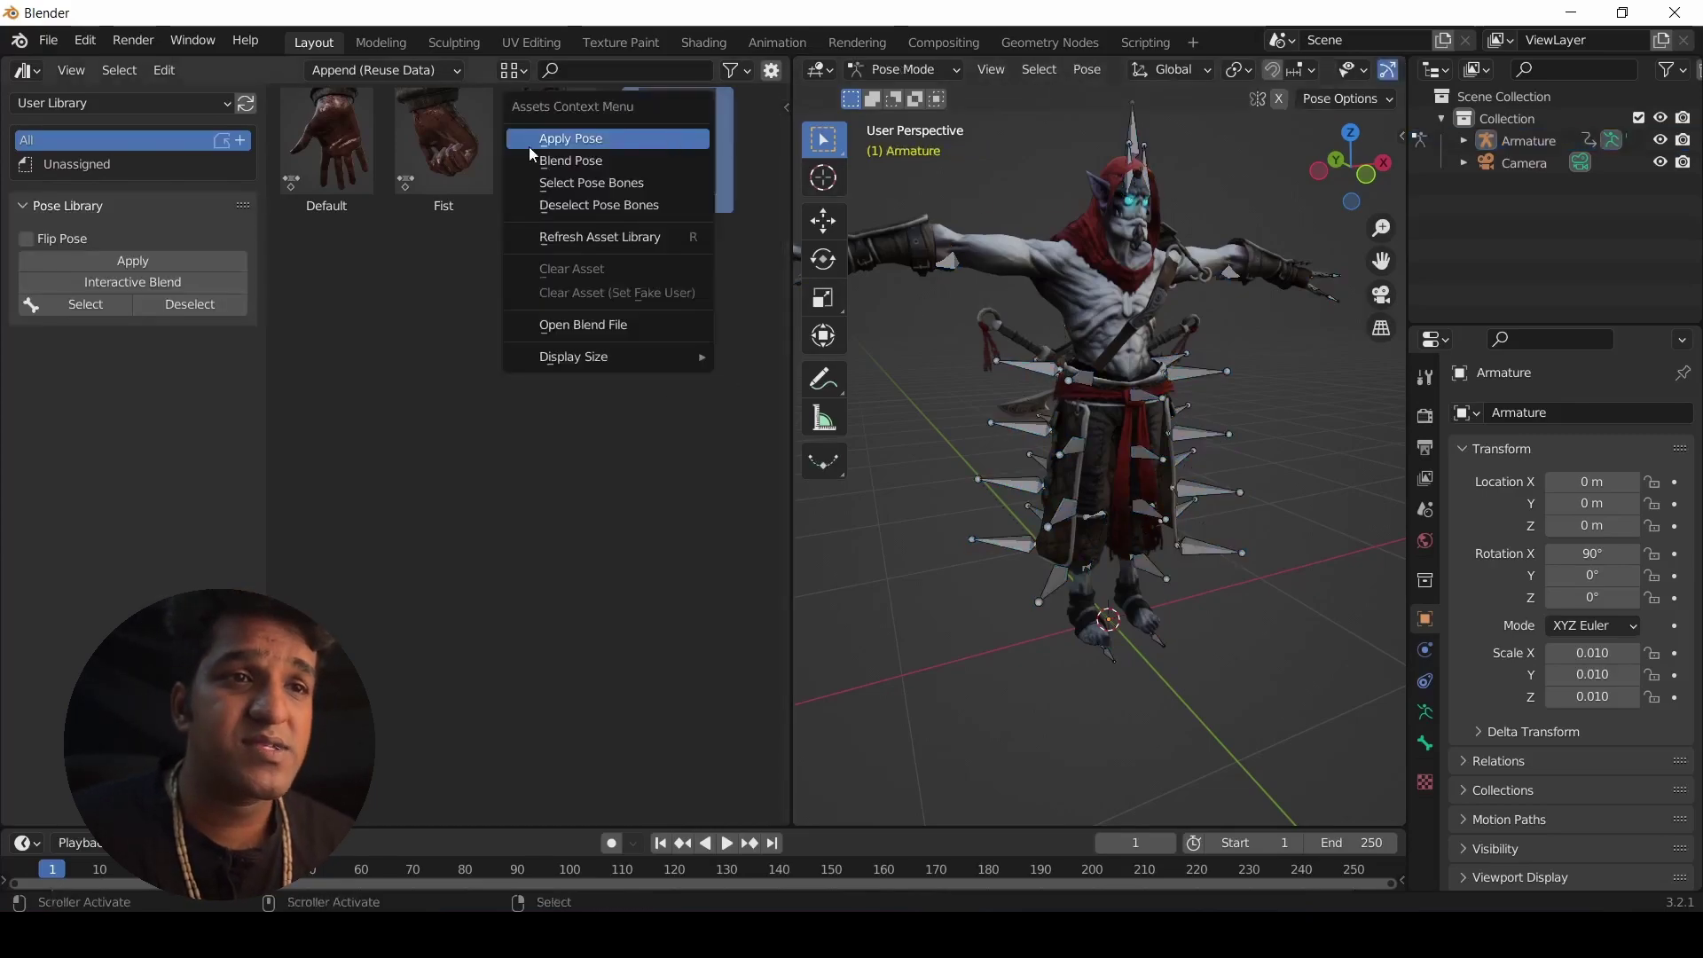
click(594, 182)
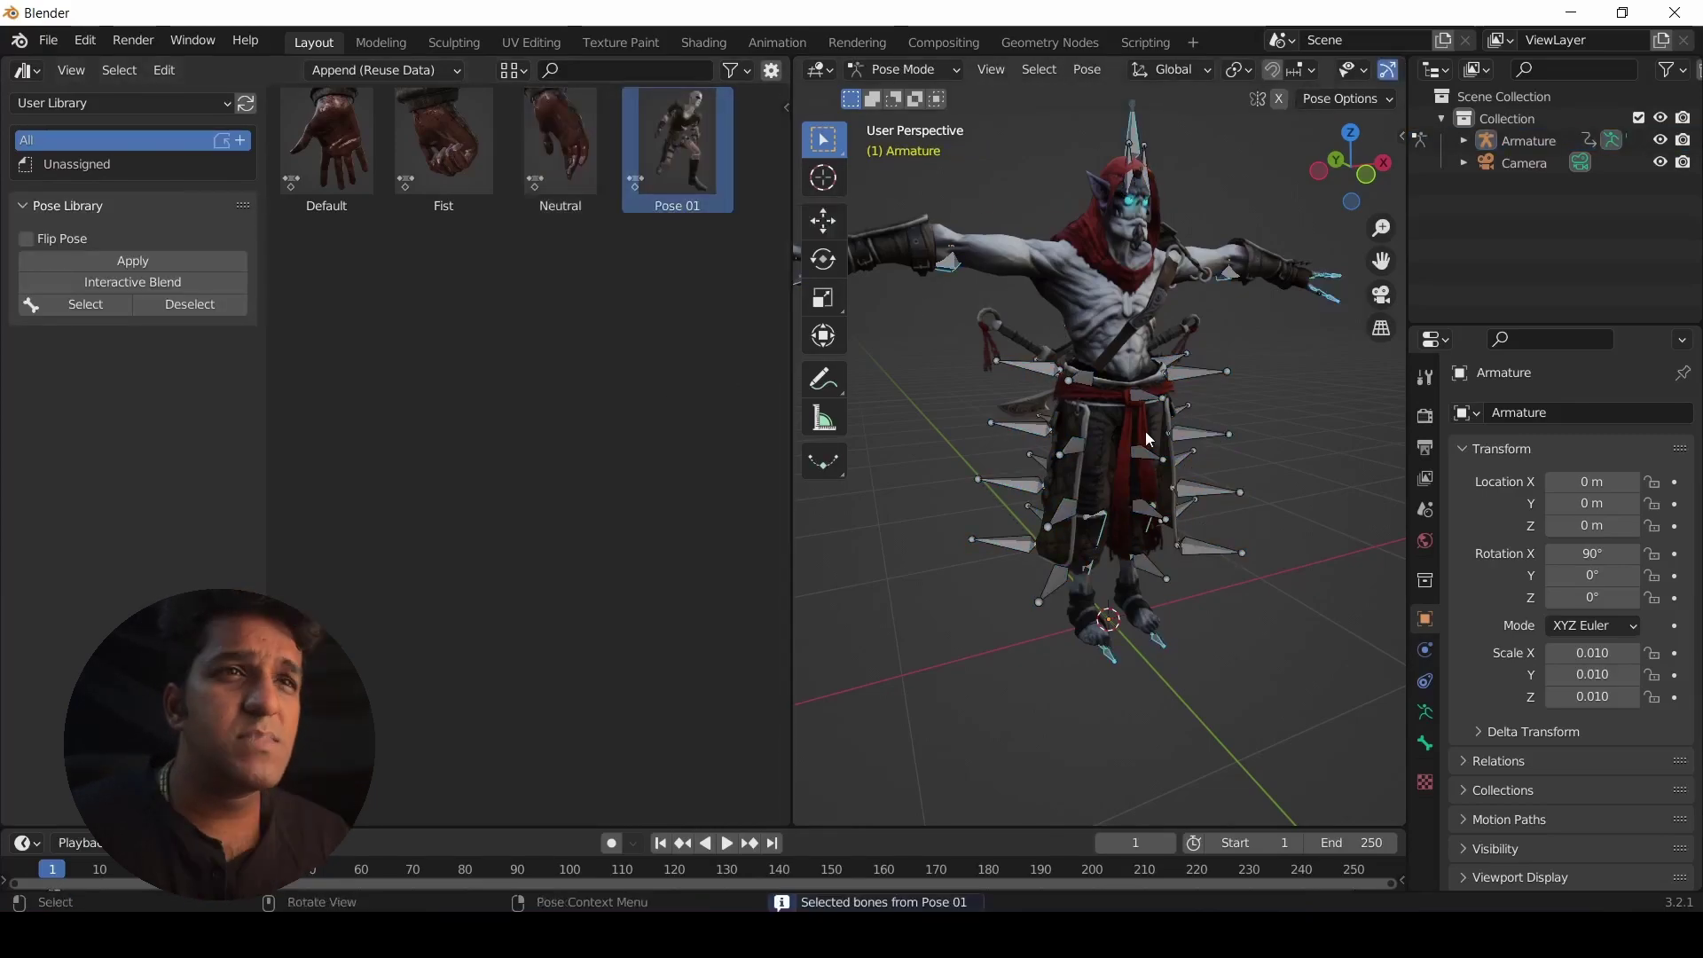
middle_drag(1139, 340, 1082, 319)
scroll(1082, 319, down, 3)
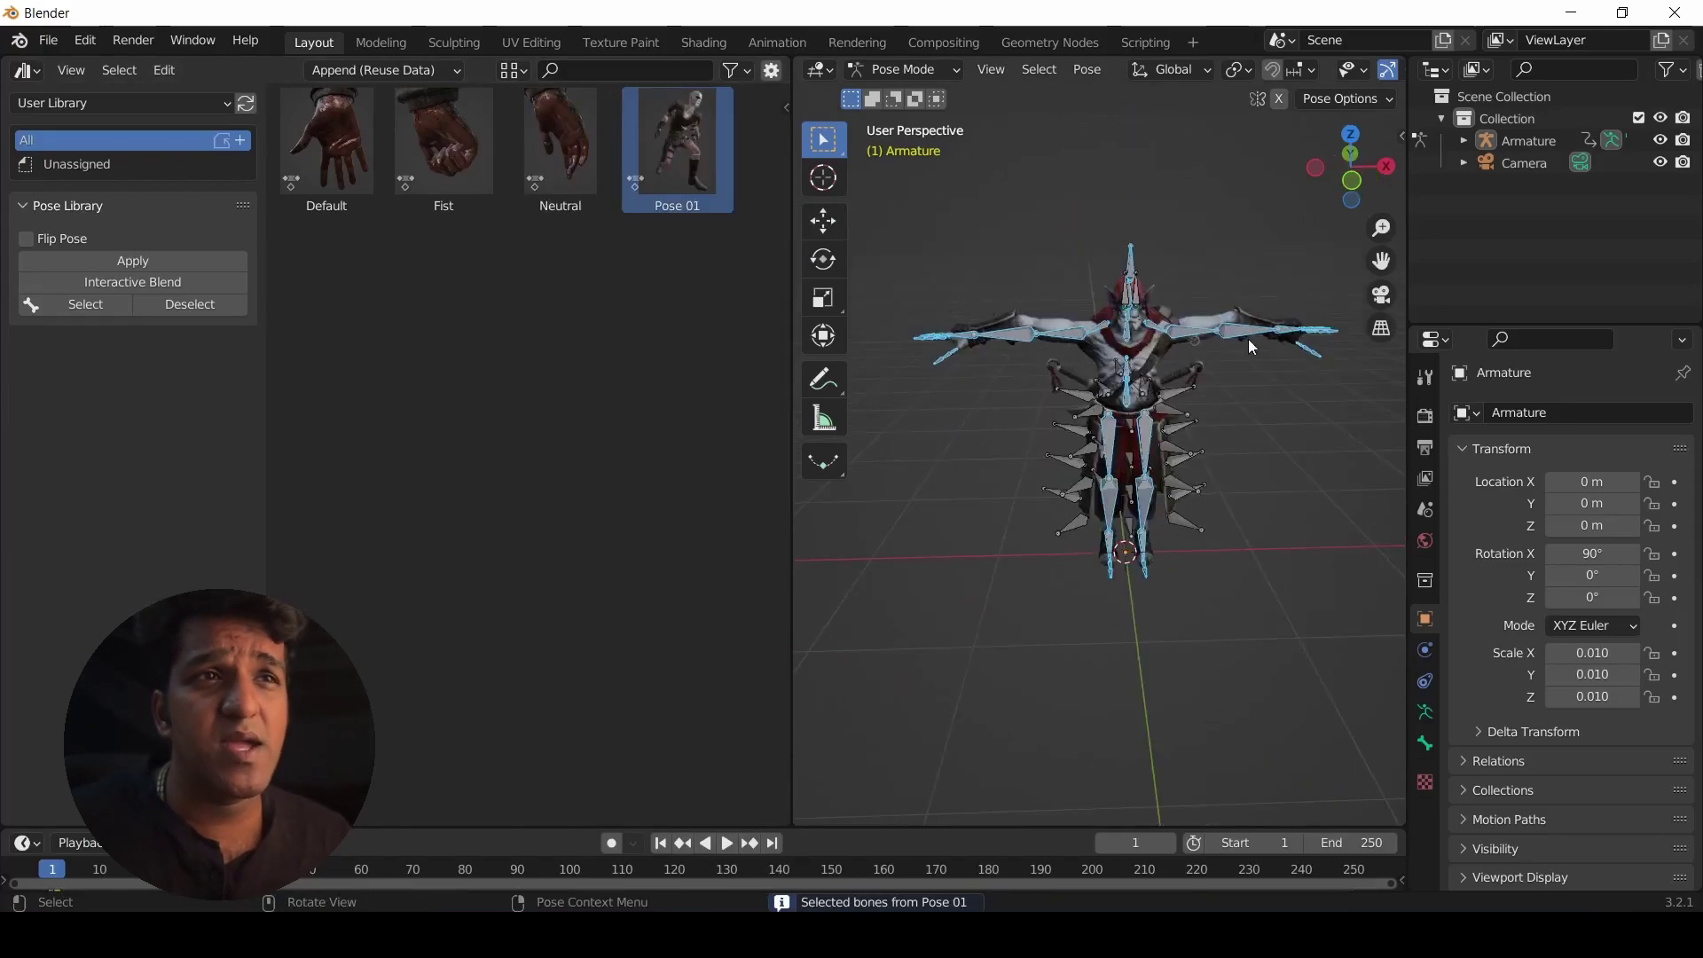
scroll(1251, 346, up, 3)
middle_drag(1251, 346, 1012, 357)
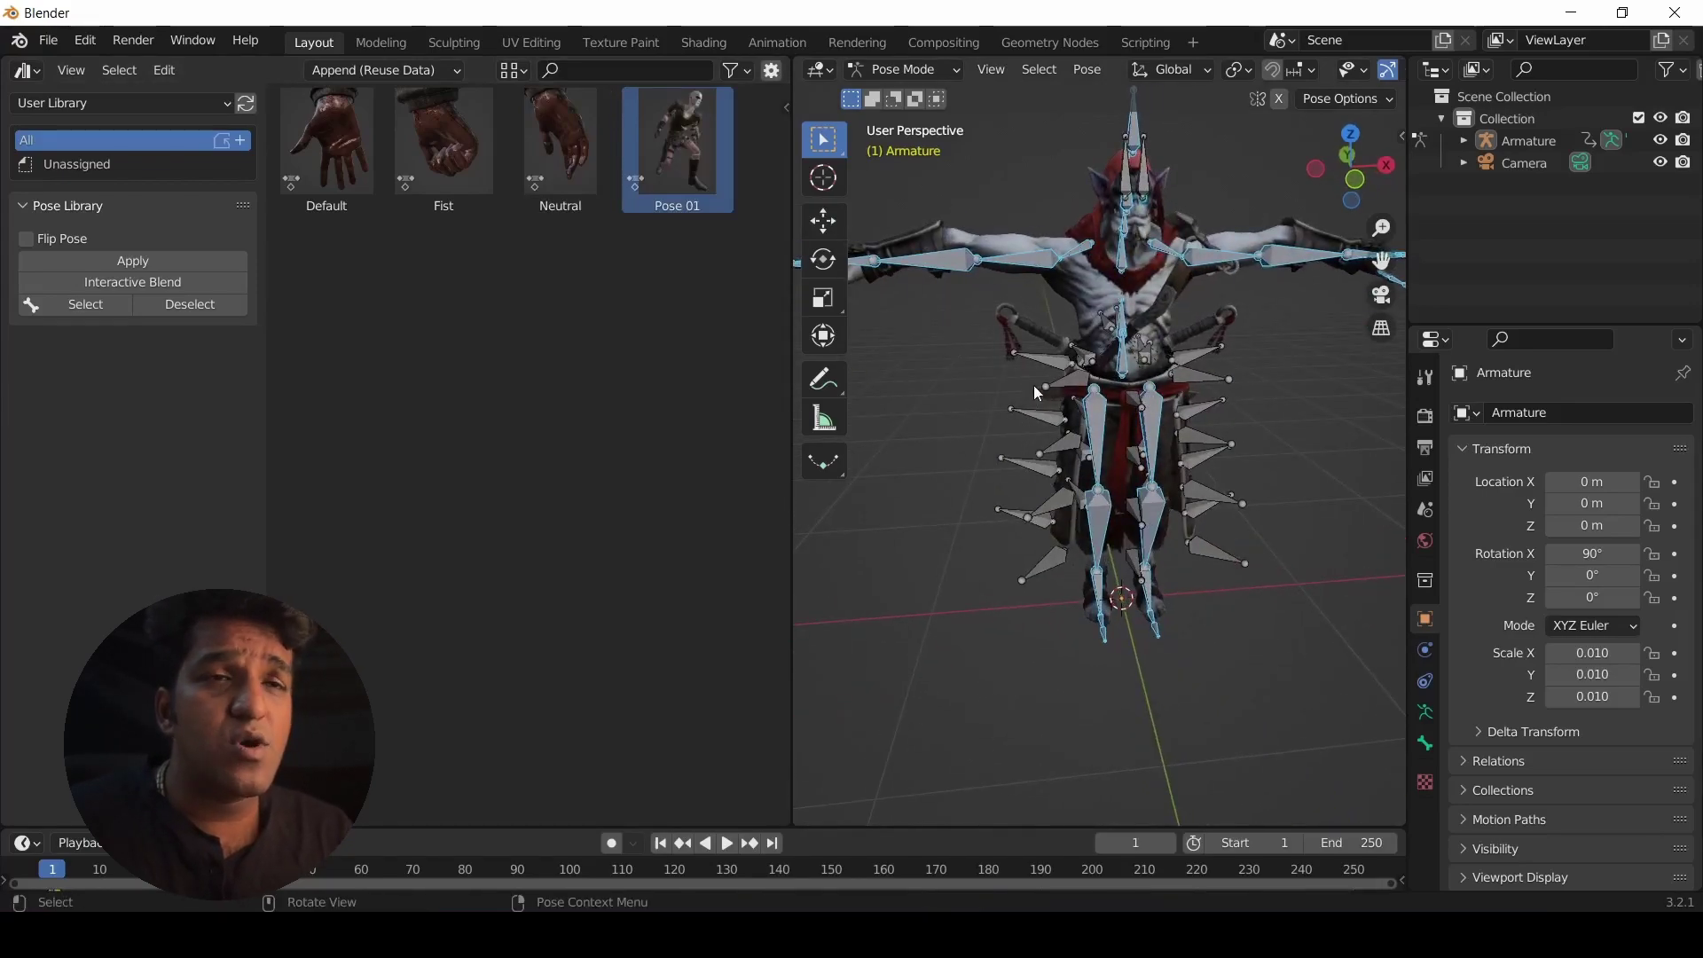
middle_drag(1093, 524, 1180, 519)
scroll(1187, 530, up, 3)
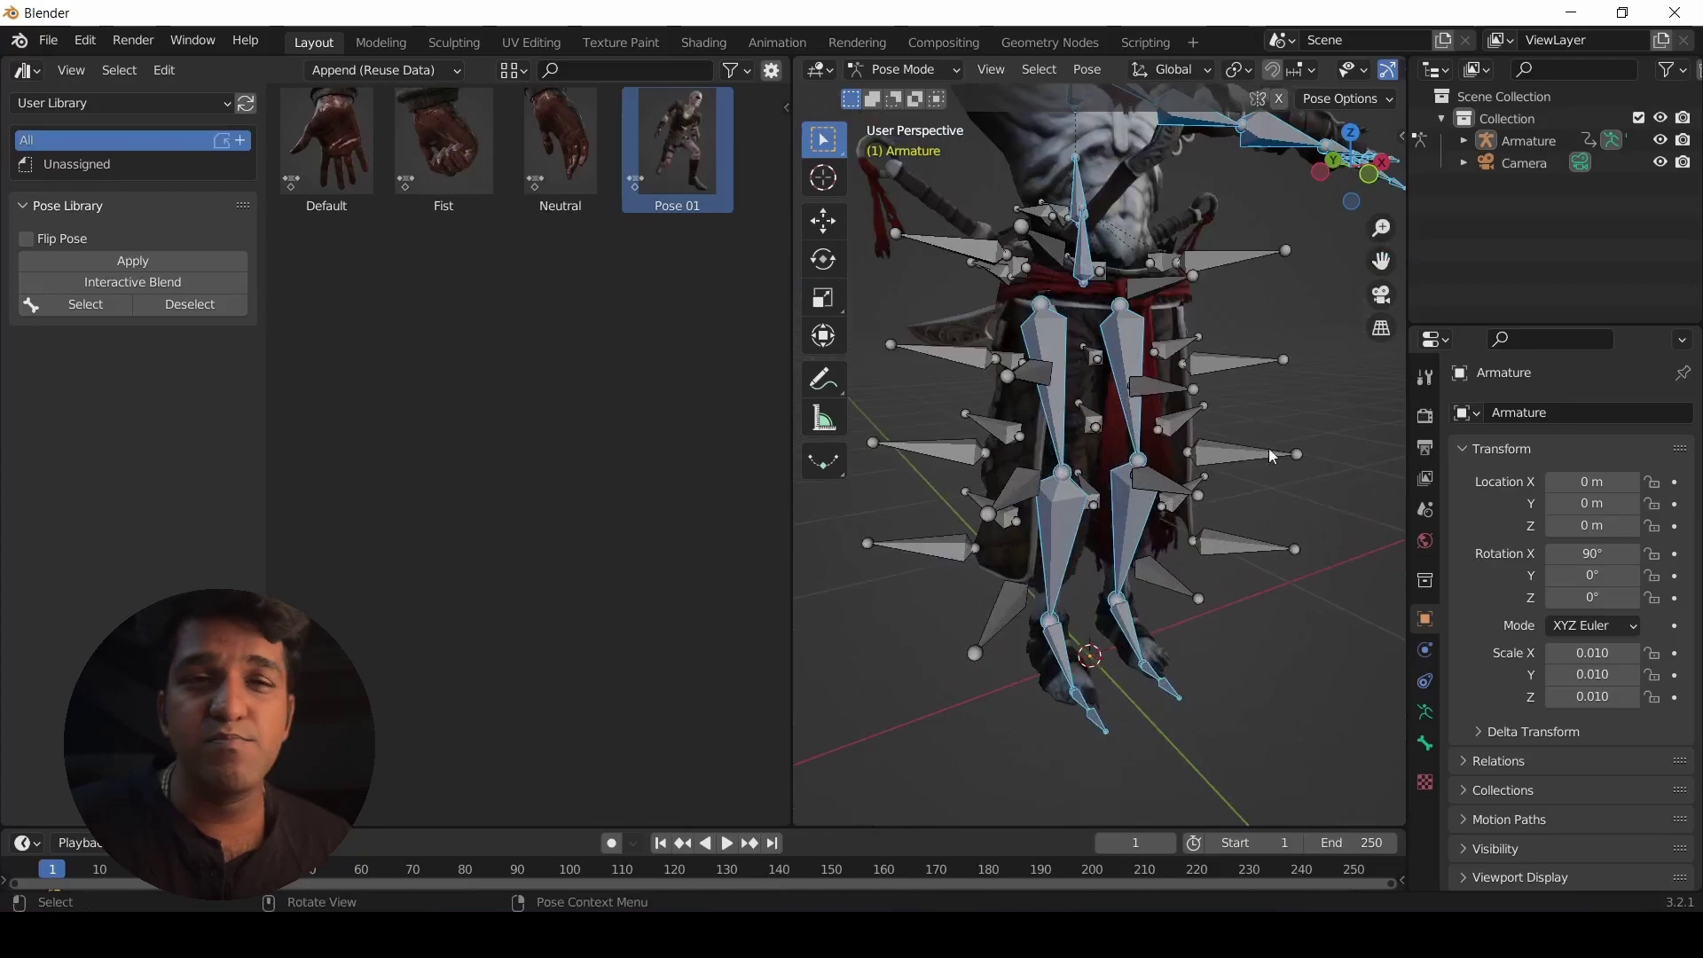
scroll(1269, 454, down, 6)
Apply the Pose 01 asset to the vampire's armature.
right_click(696, 148)
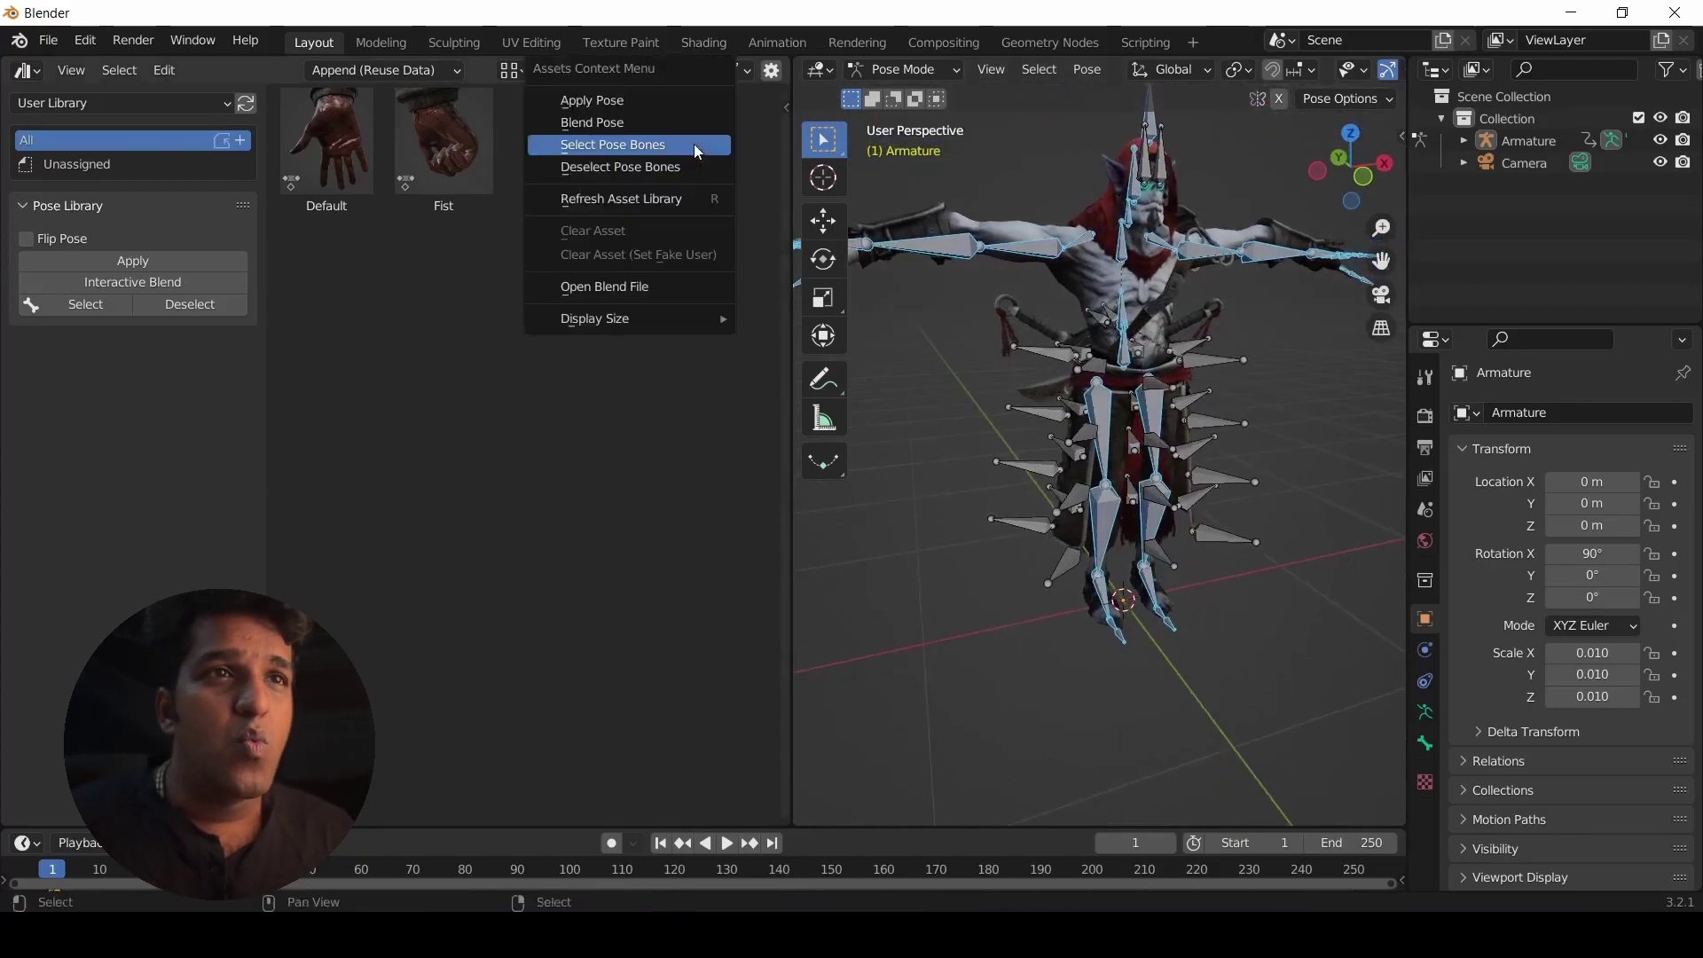
click(598, 100)
scroll(1176, 577, down, 4)
middle_drag(1153, 593, 1142, 558)
Select the hand bones used by the Neutral pose on the vampire.
scroll(1201, 599, up, 4)
scroll(1076, 555, up, 4)
scroll(1102, 399, up, 3)
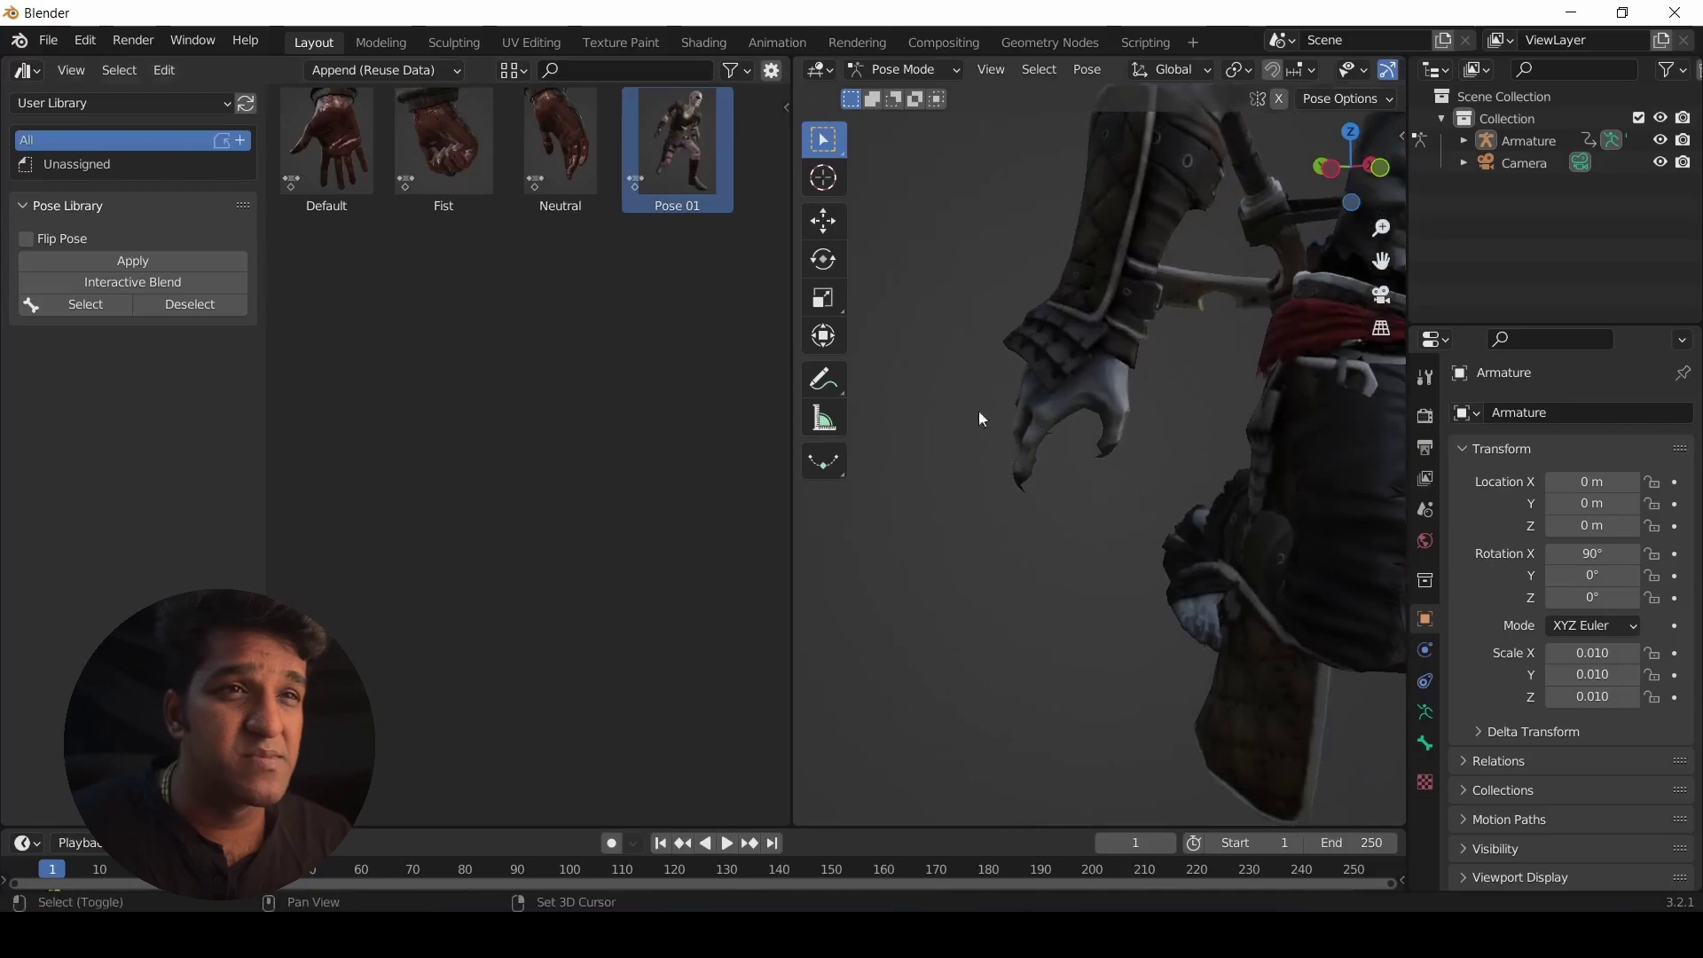
click(566, 133)
right_click(566, 133)
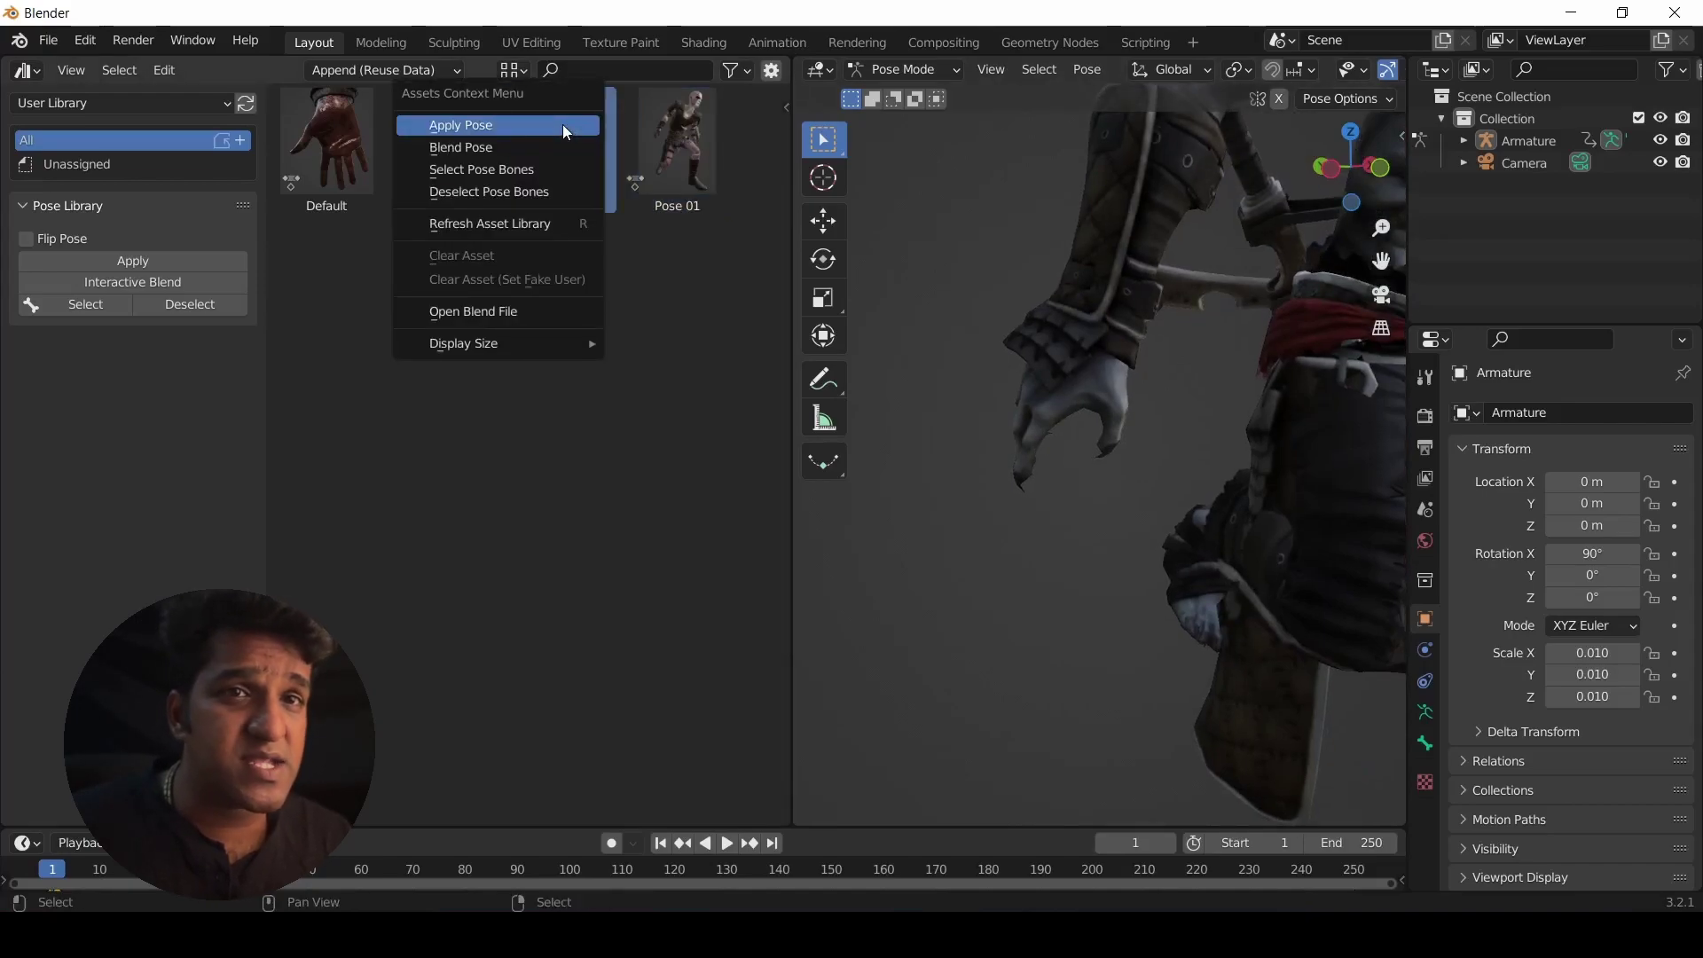
right_click(541, 131)
click(482, 174)
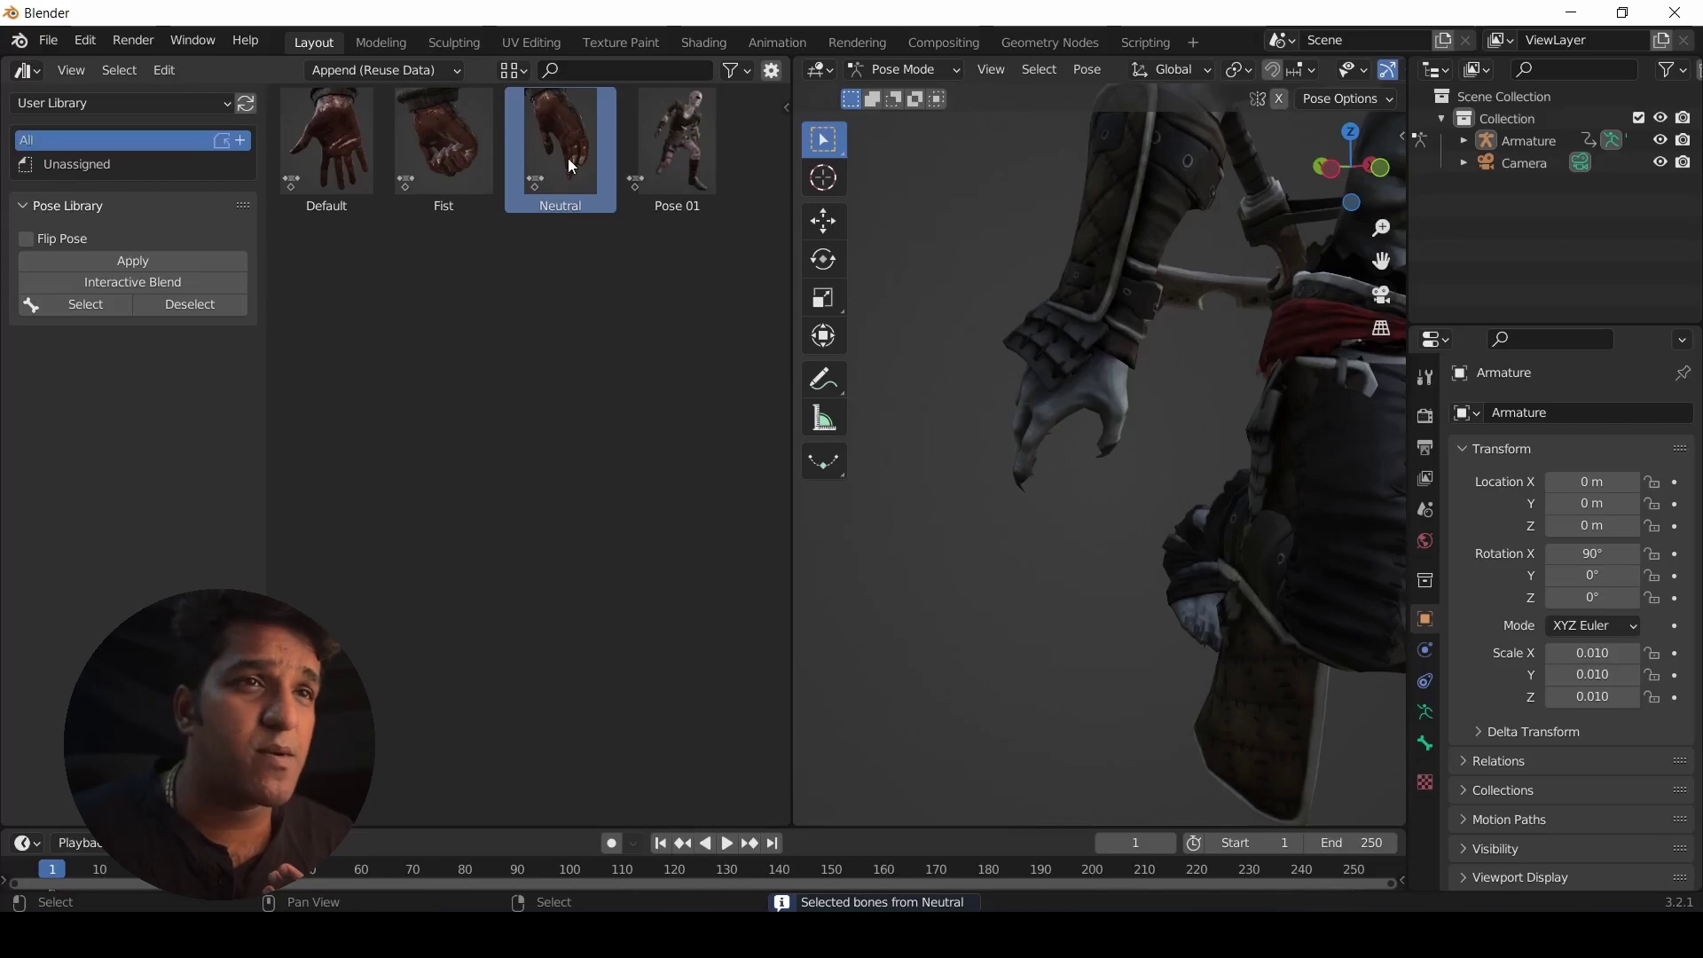
Apply the Fist and Default hand poses to the vampire in turn, ending with Fist.
double_click(444, 147)
double_click(321, 149)
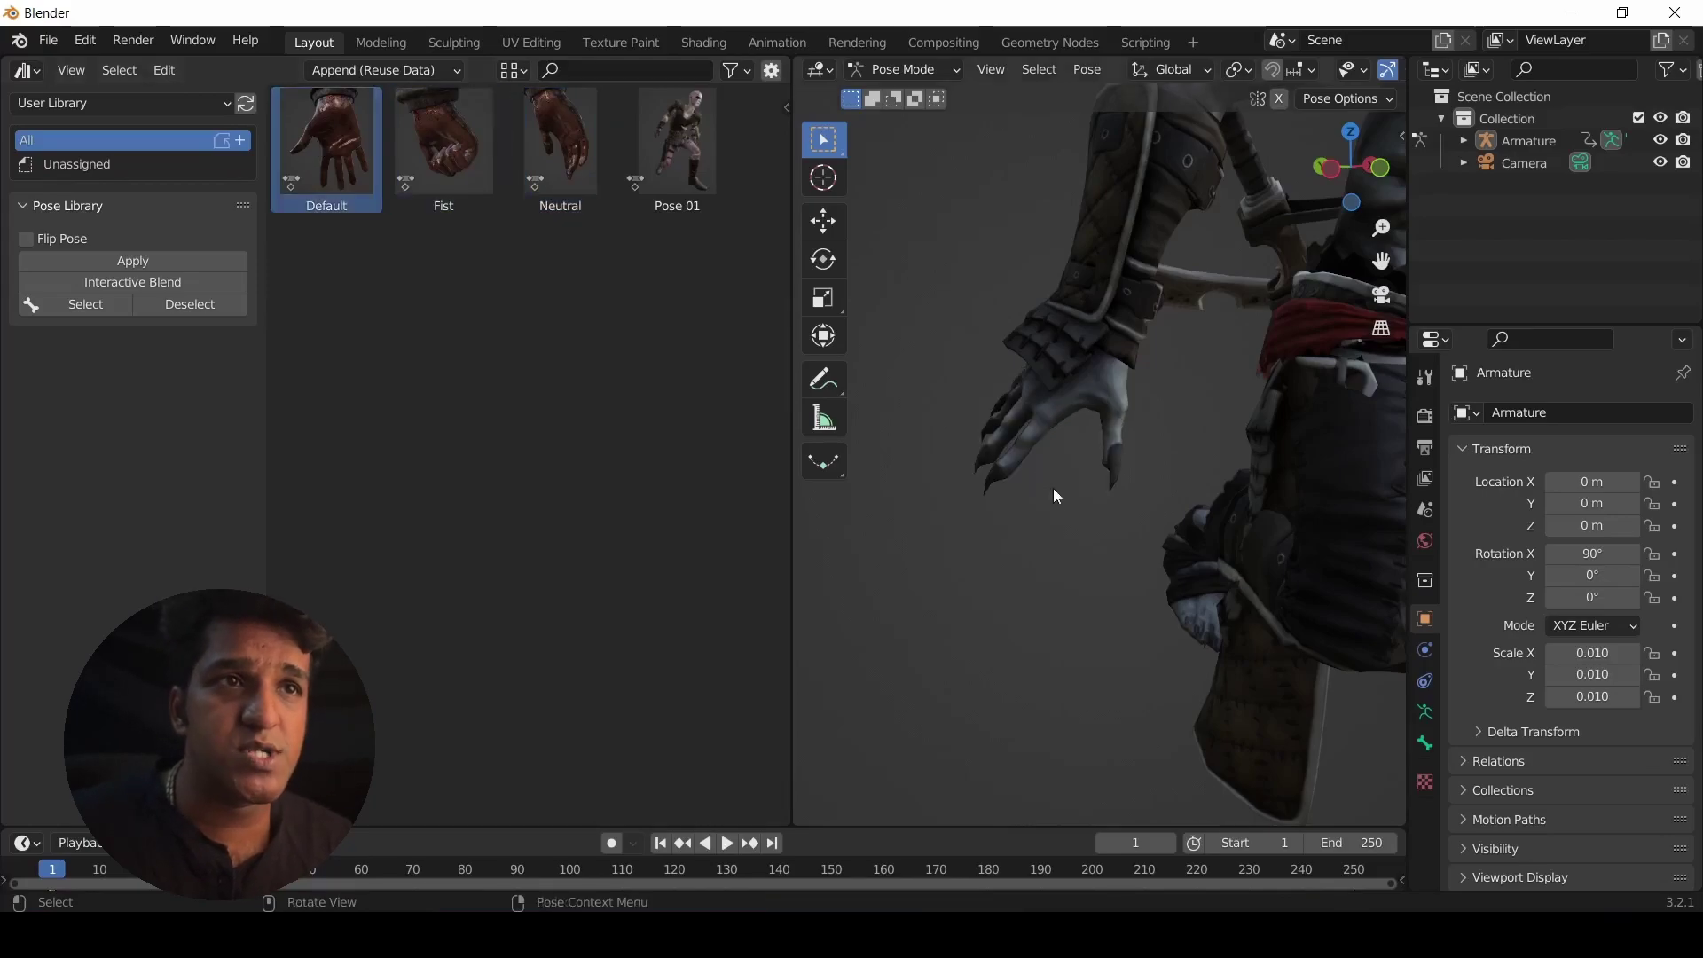
middle_drag(1056, 487, 947, 518)
double_click(466, 176)
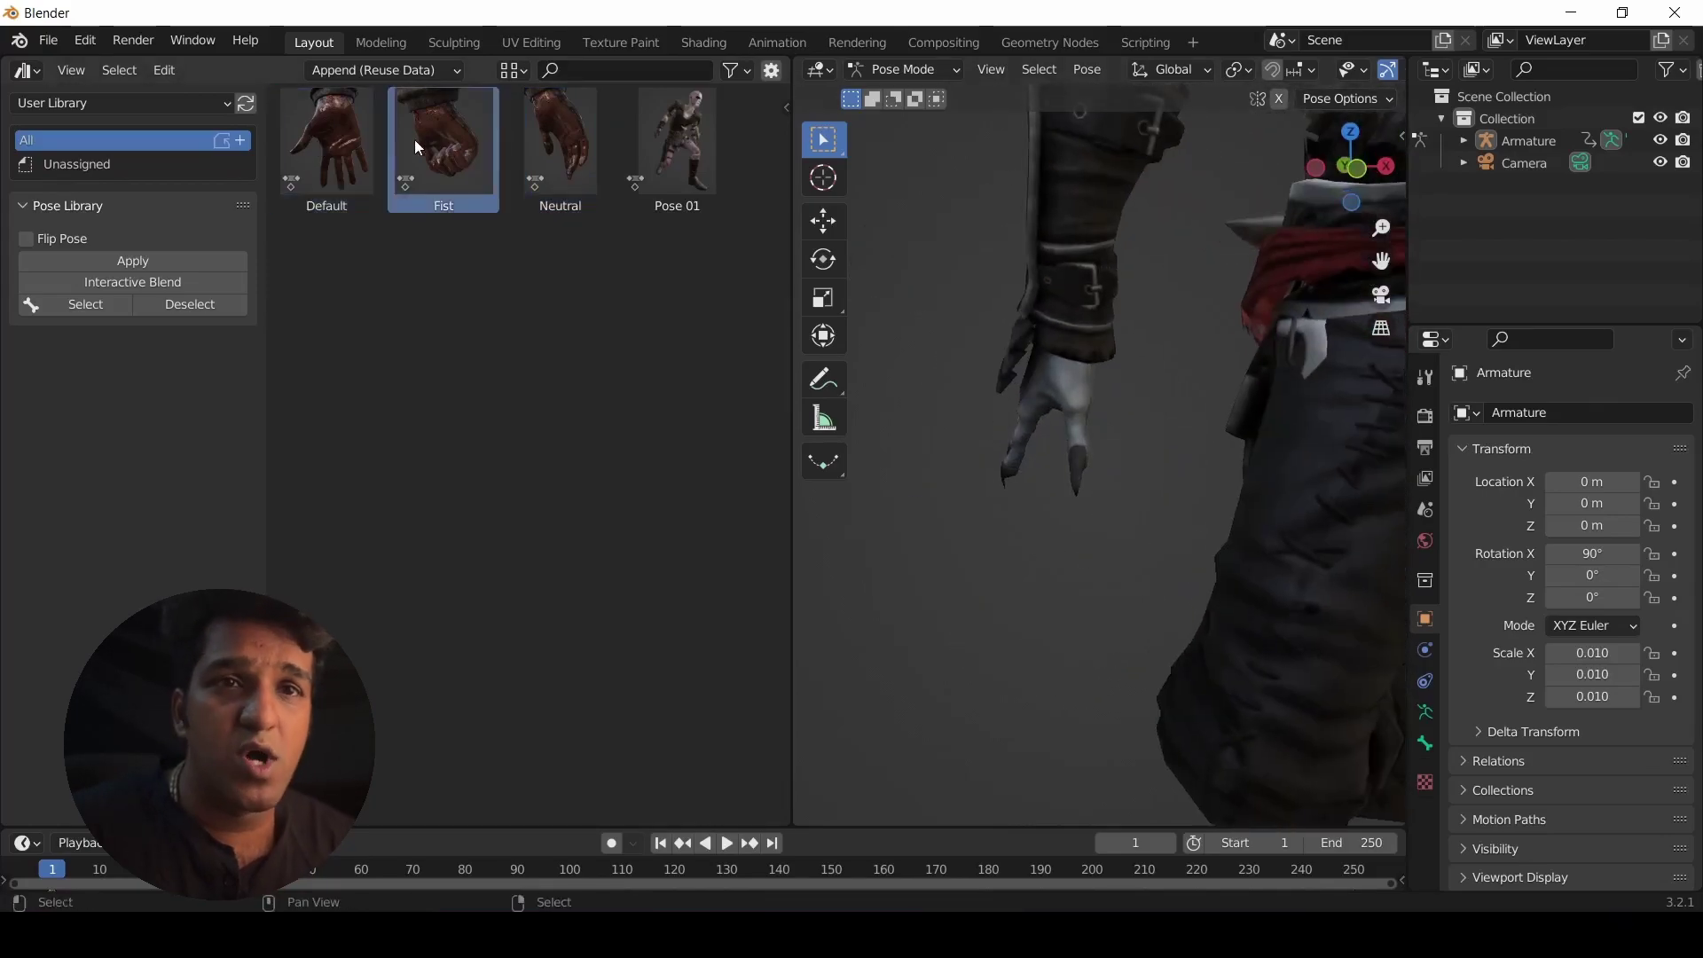
middle_drag(996, 429, 1023, 581)
scroll(1289, 567, down, 4)
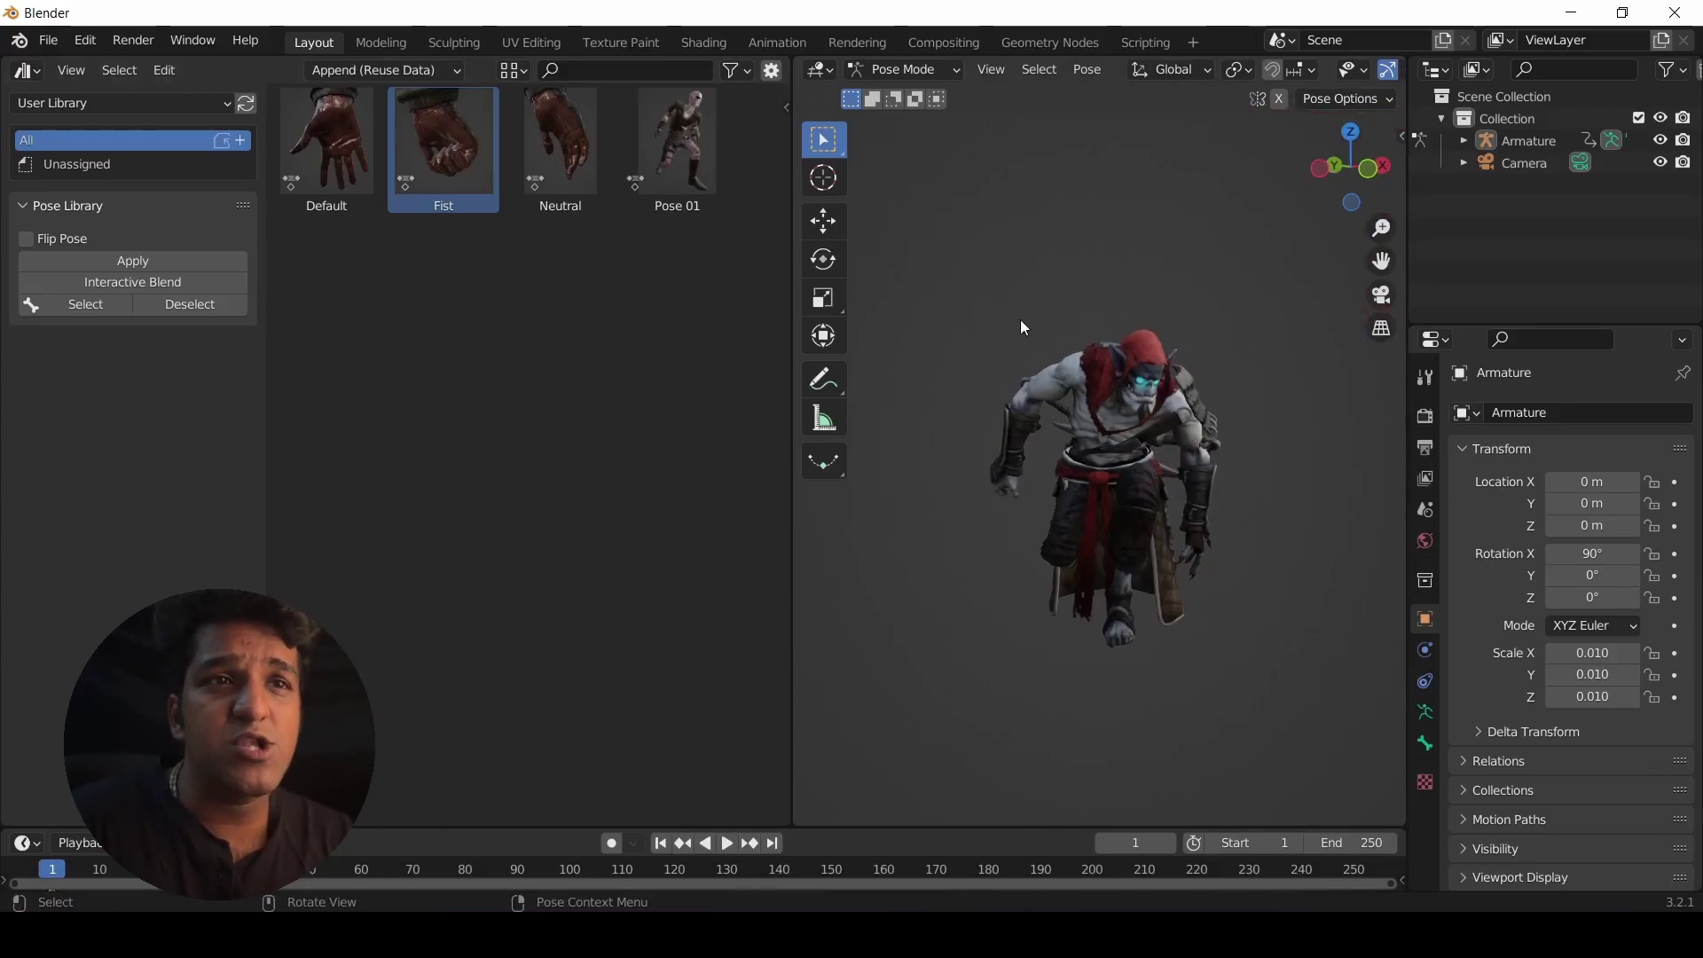
Return the armature to Object Mode and turn the viewport overlays back on.
key(ctrl+Tab)
key(alt+shift+z)
scroll(1034, 382, down, 3)
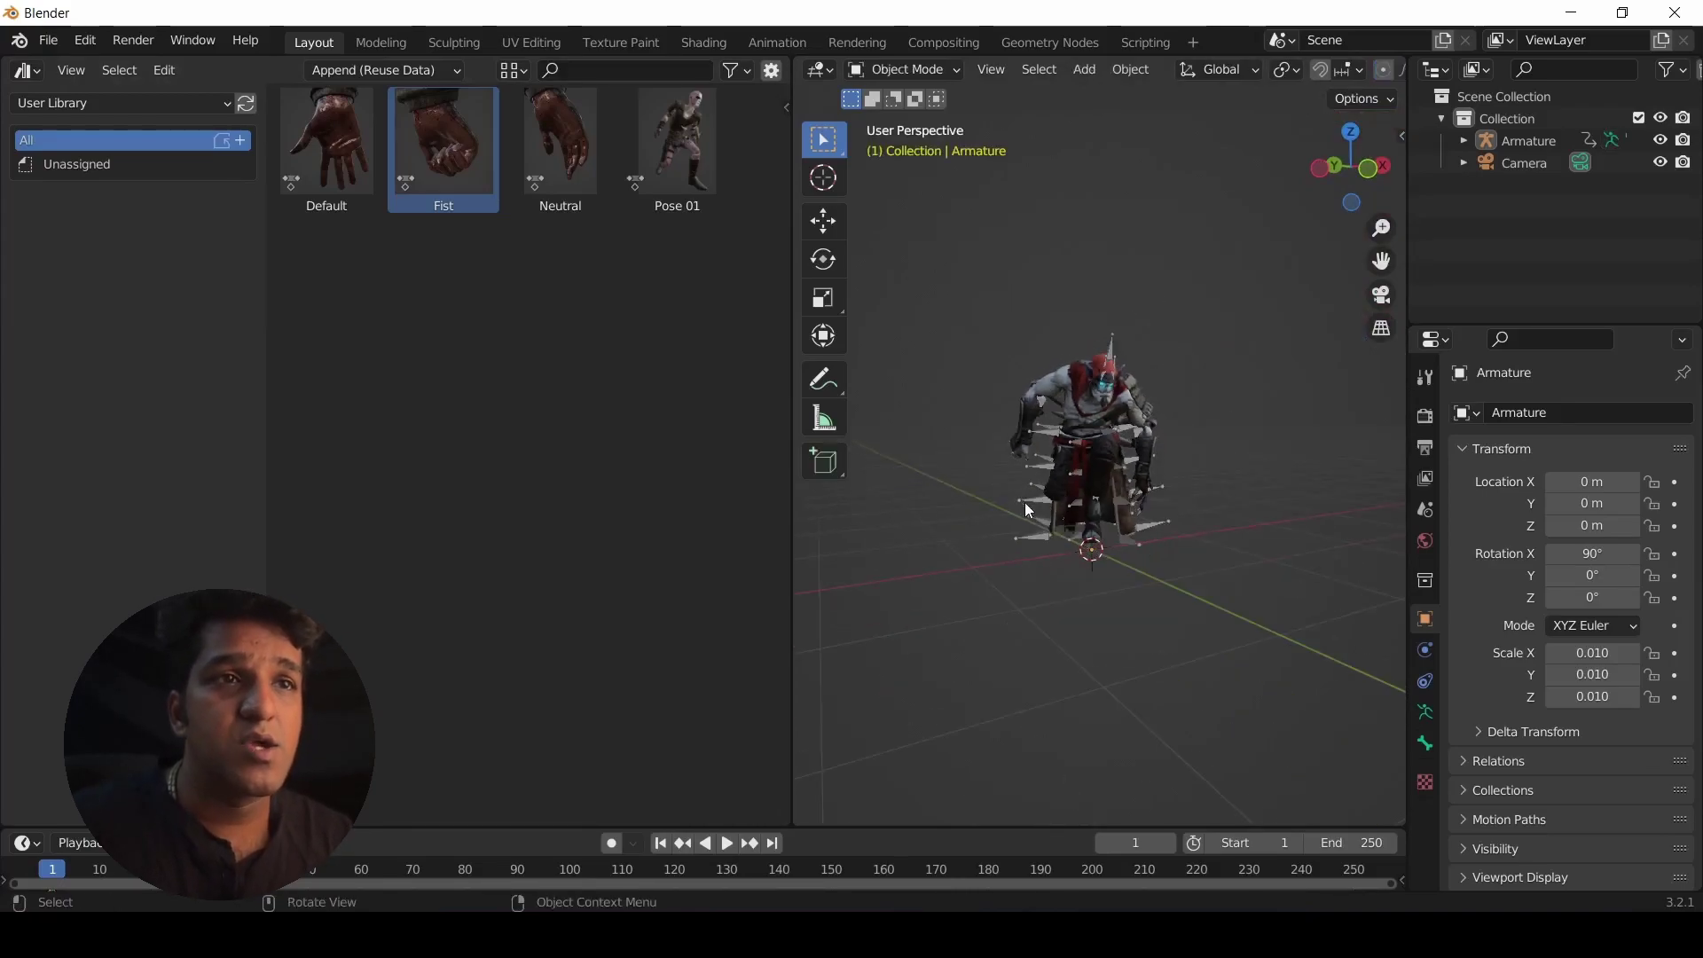
middle_drag(1027, 510, 1171, 568)
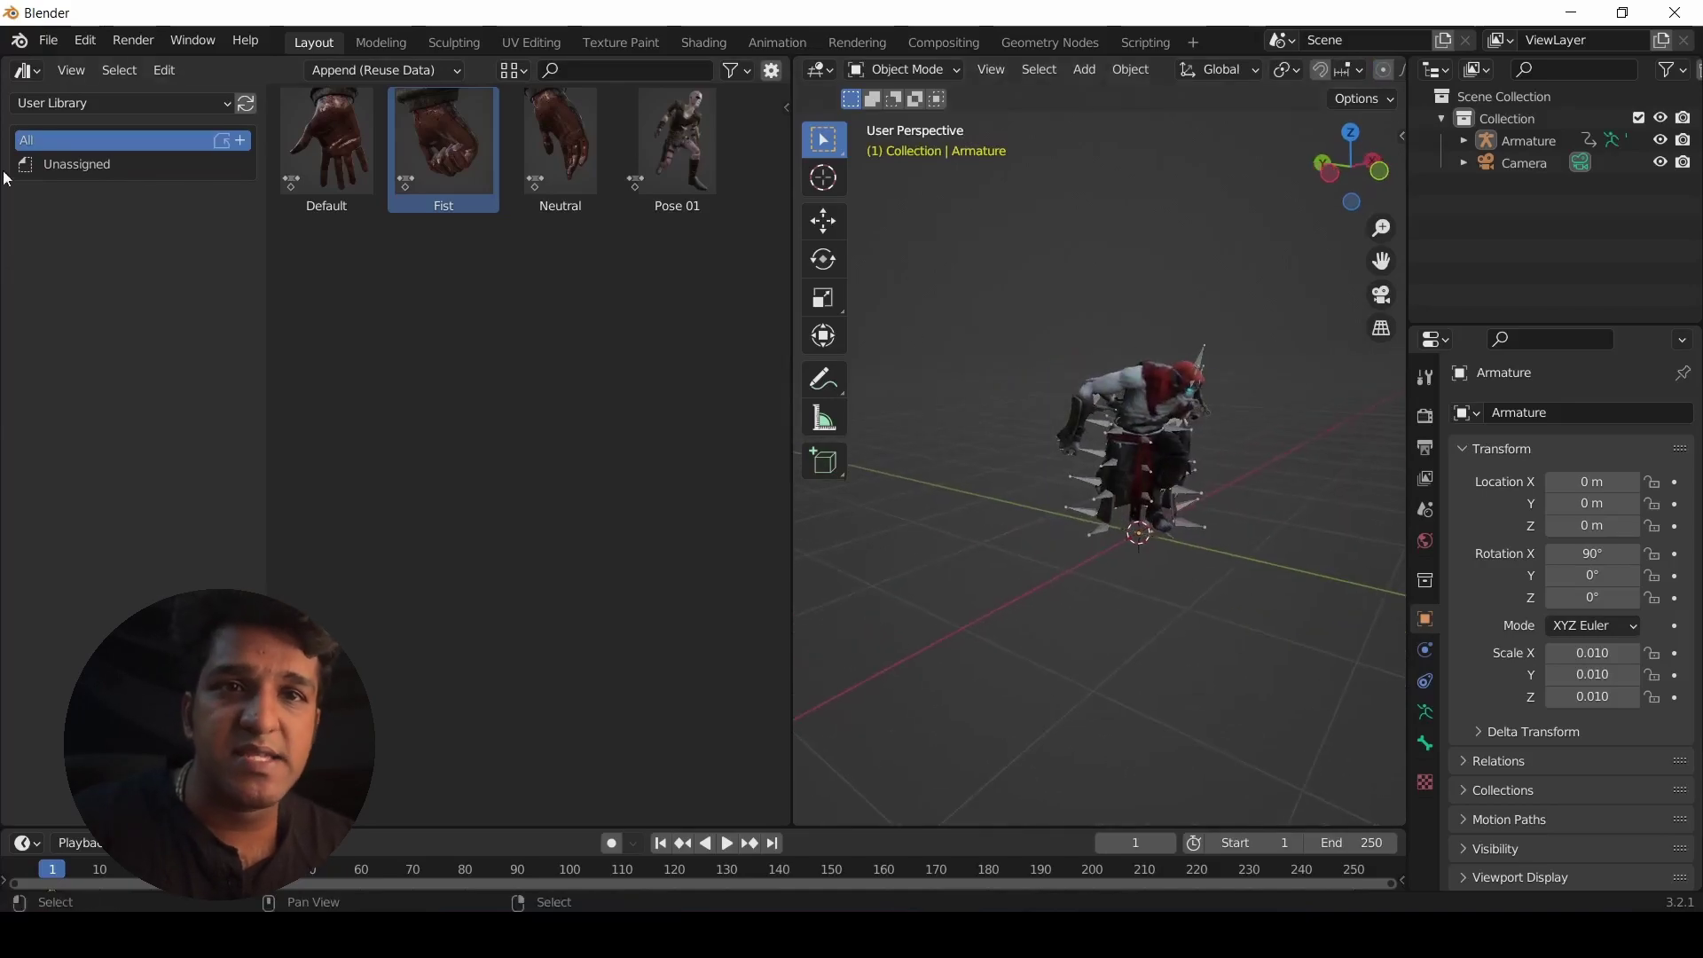
click(88, 106)
click(492, 441)
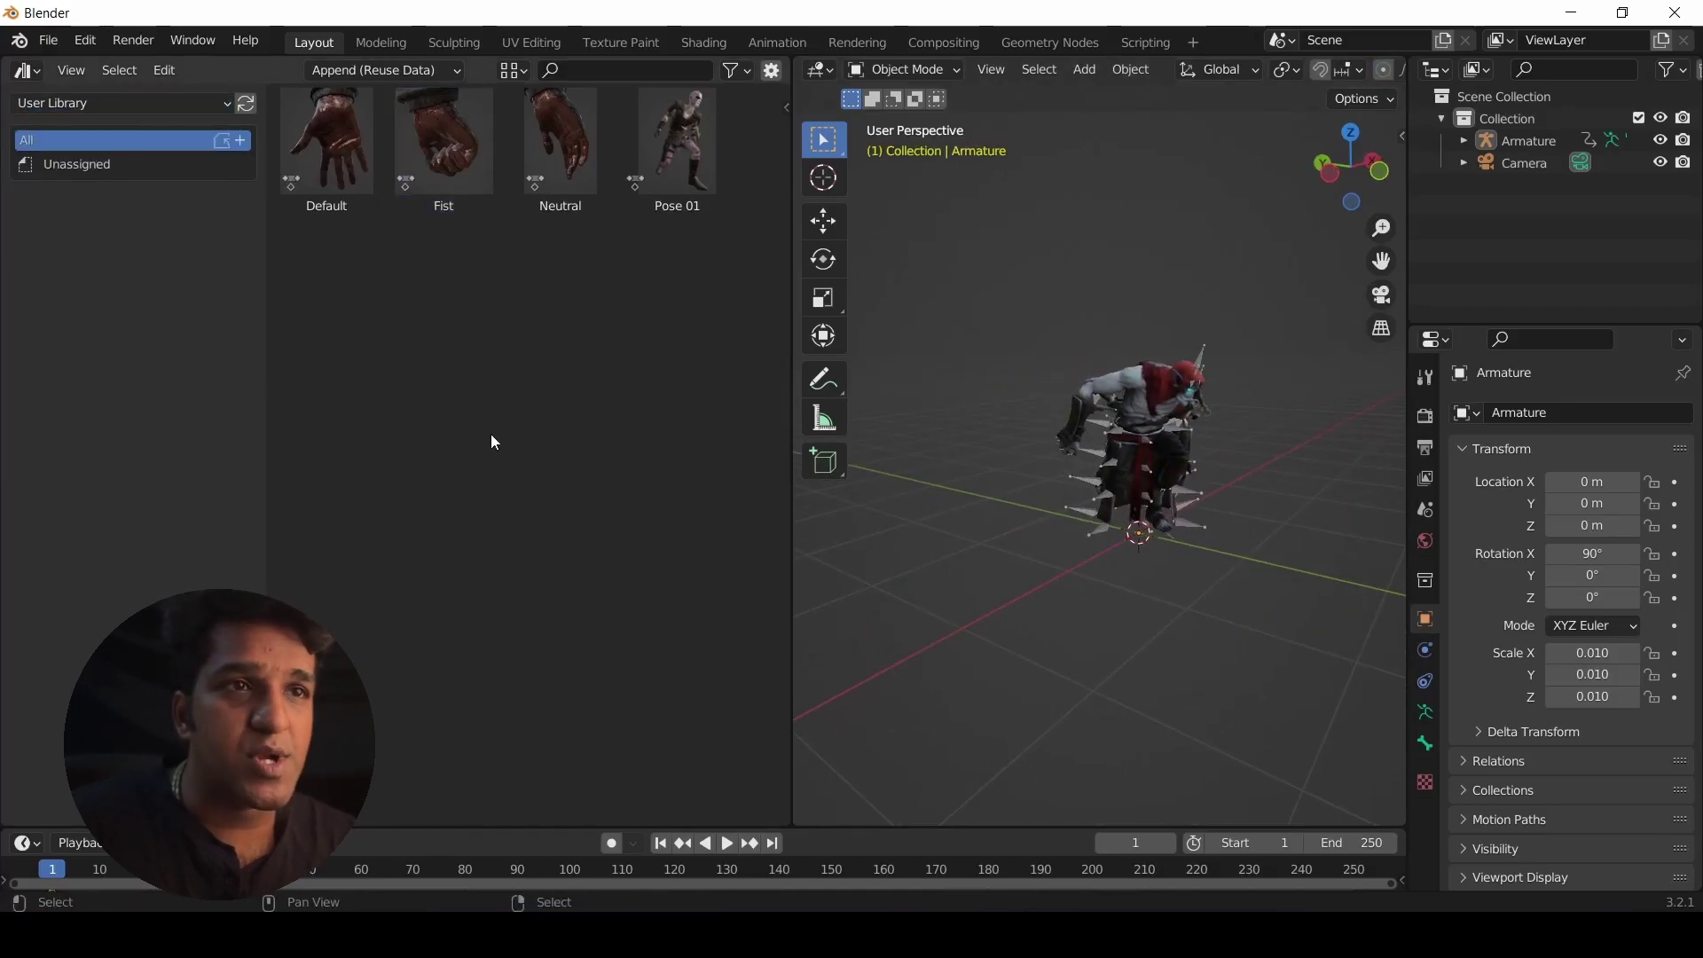
Clear the rotation and location of all the armature's bones in Pose Mode.
drag(979, 228, 1280, 654)
key(ctrl+Tab)
key(a)
key(alt+r)
key(alt+g)
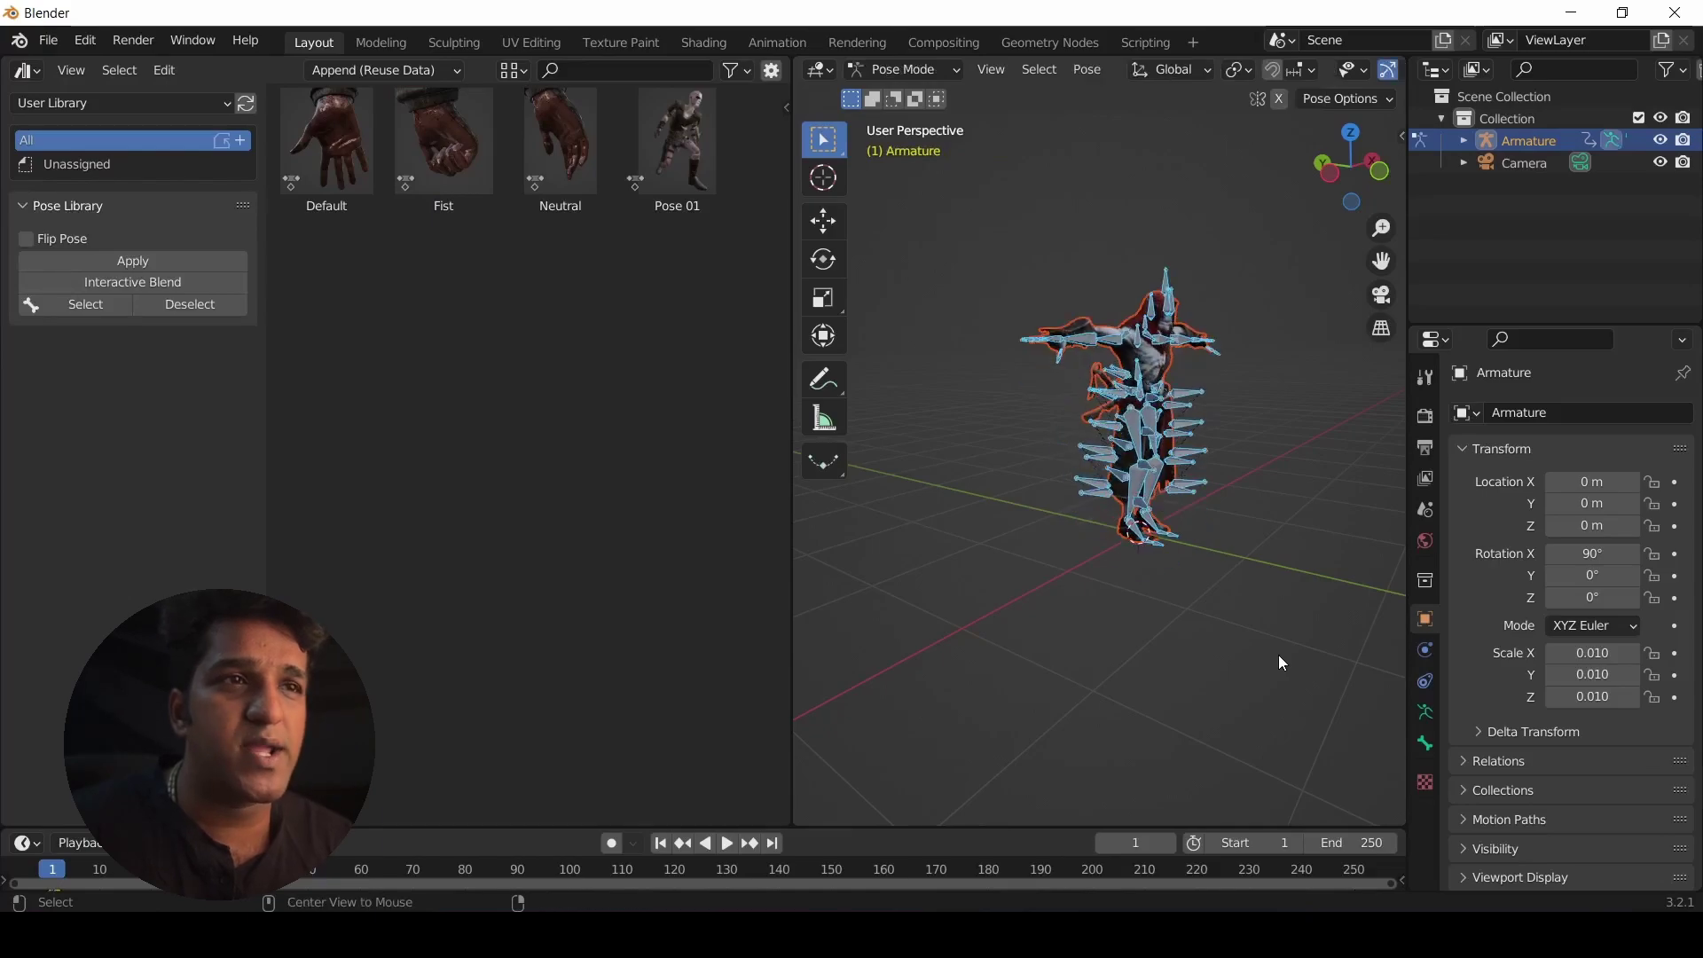
scroll(1301, 614, up, 3)
middle_drag(1279, 654, 1264, 612)
shift+middle_drag(1265, 612, 1242, 532)
Enlarge the timeline and delete the armature's keyframes at frames 1 and 2.
drag(833, 826, 833, 735)
middle_drag(95, 844, 760, 828)
scroll(760, 829, up, 12)
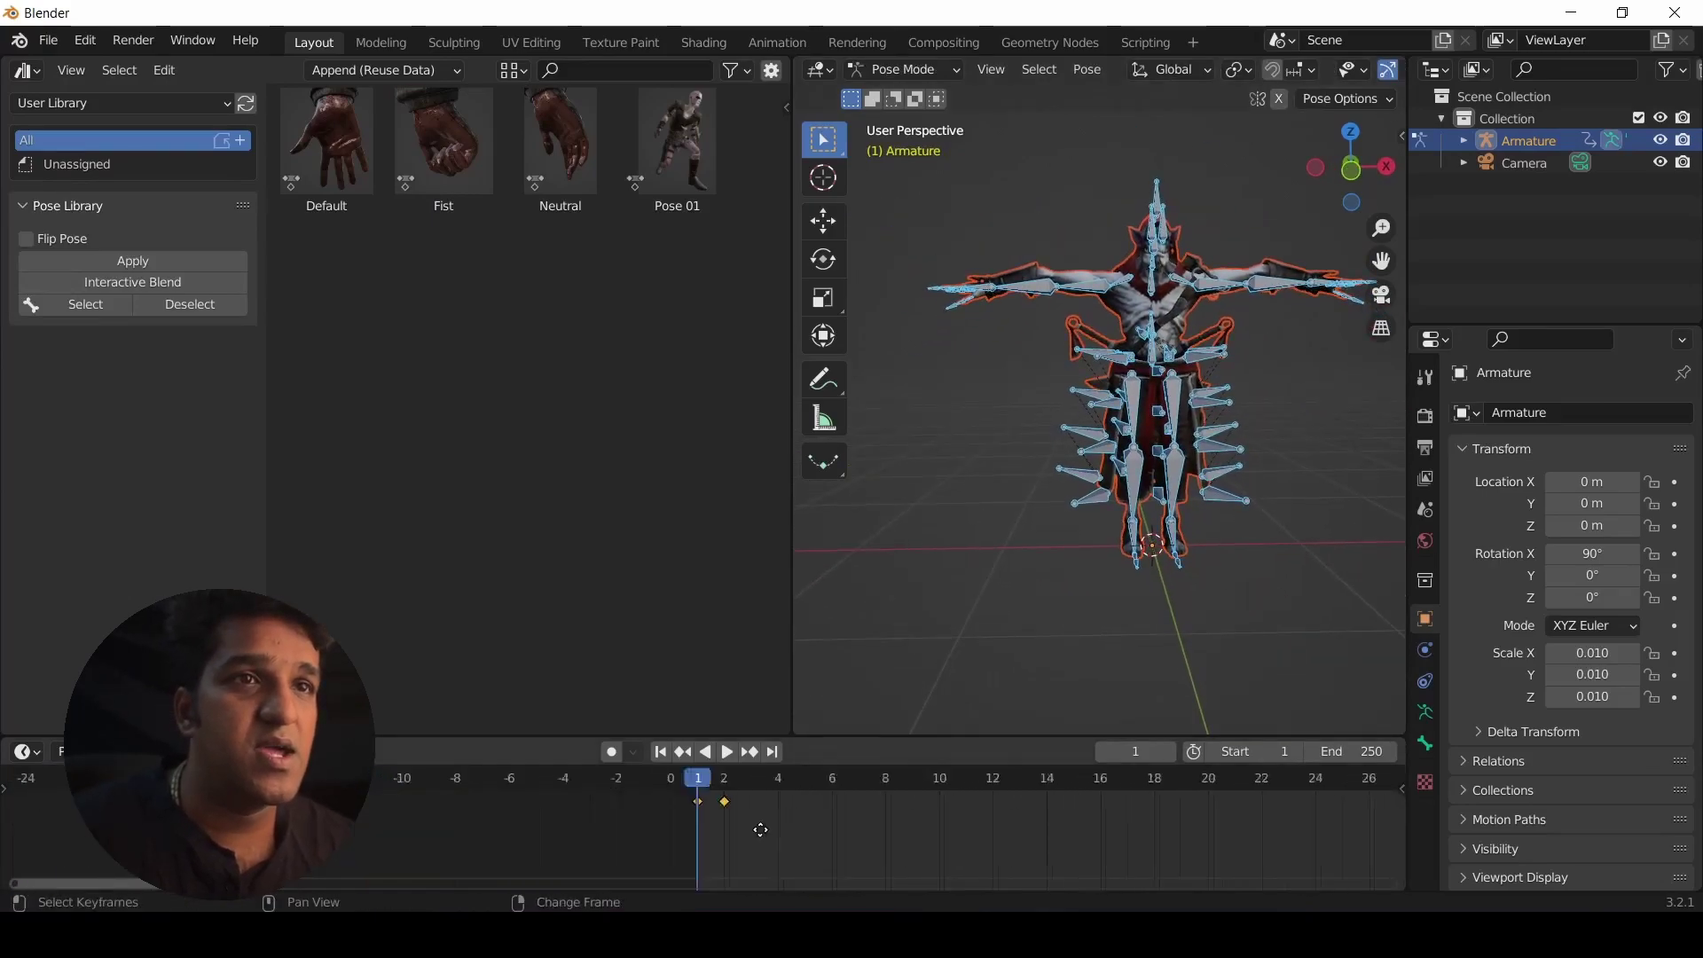
key(Delete)
scroll(1113, 445, up, 3)
scroll(1095, 430, down, 3)
Deselect the bones and set the asset browser's source to Current File.
middle_drag(1113, 445, 1197, 417)
scroll(1095, 429, up, 2)
scroll(1163, 453, down, 2)
scroll(1228, 483, down, 3)
click(1243, 433)
scroll(1243, 433, up, 3)
click(103, 105)
click(93, 130)
scroll(1145, 492, down, 3)
scroll(1145, 491, up, 3)
scroll(1322, 392, down, 2)
scroll(1197, 417, up, 1)
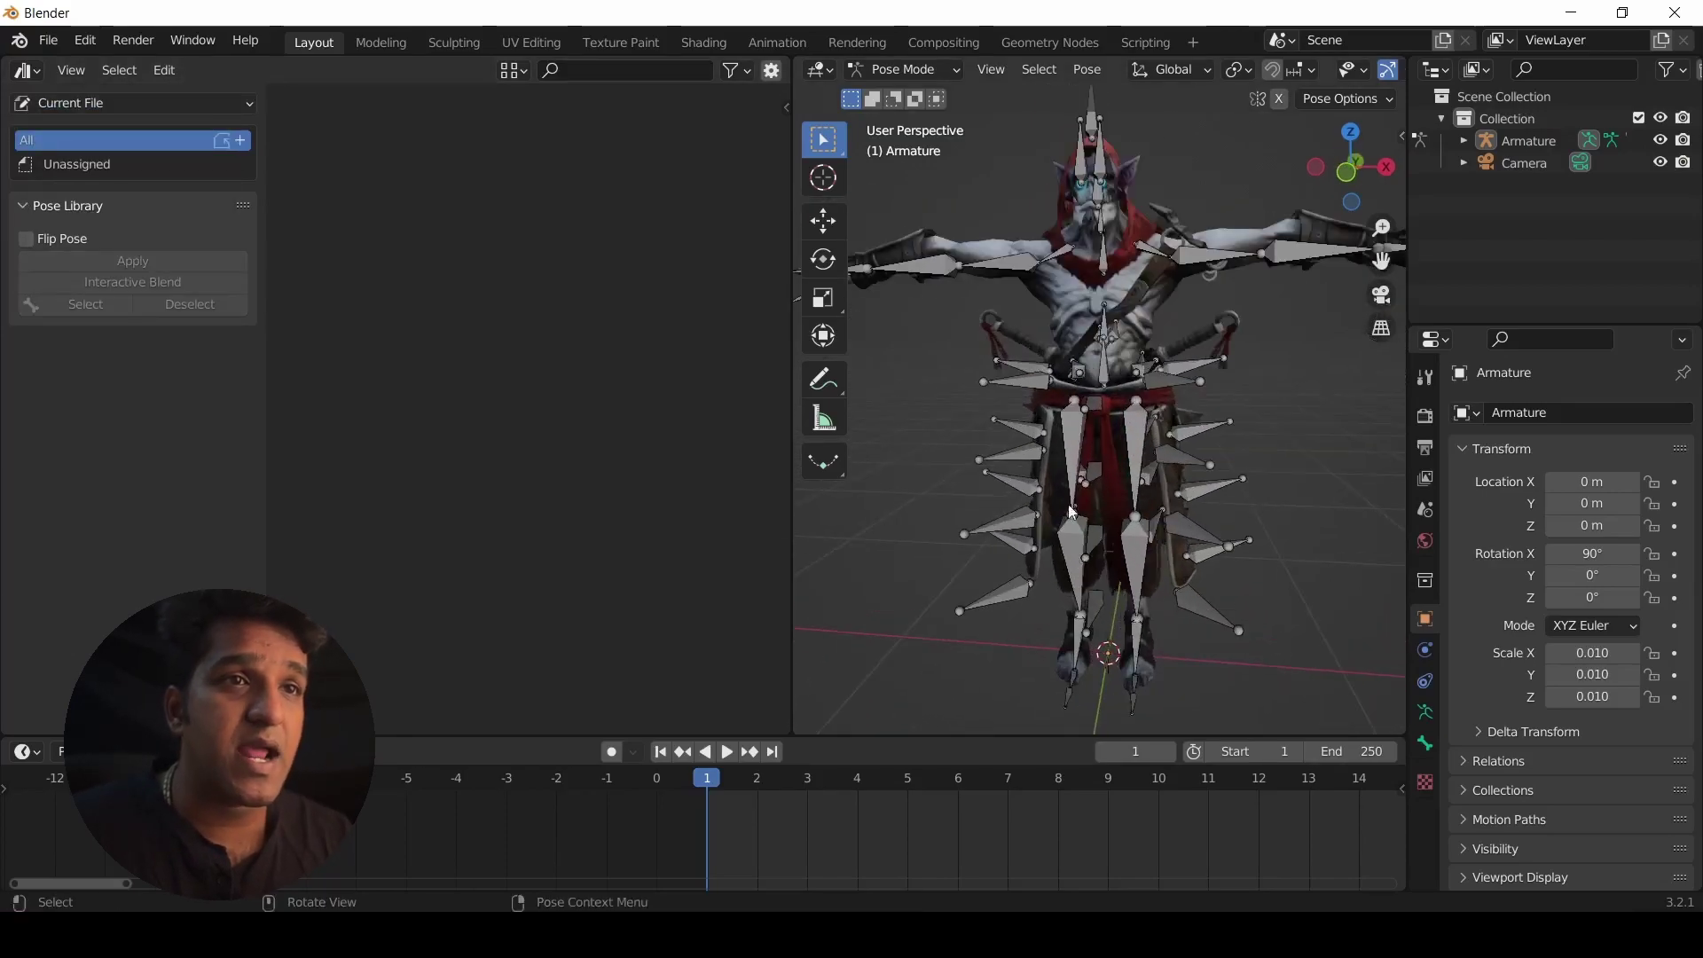
Hide all the skirt bones around the character's waist and legs, leaving the main body bones.
middle_drag(1144, 514, 1123, 495)
scroll(1136, 496, down, 1)
click(1016, 446)
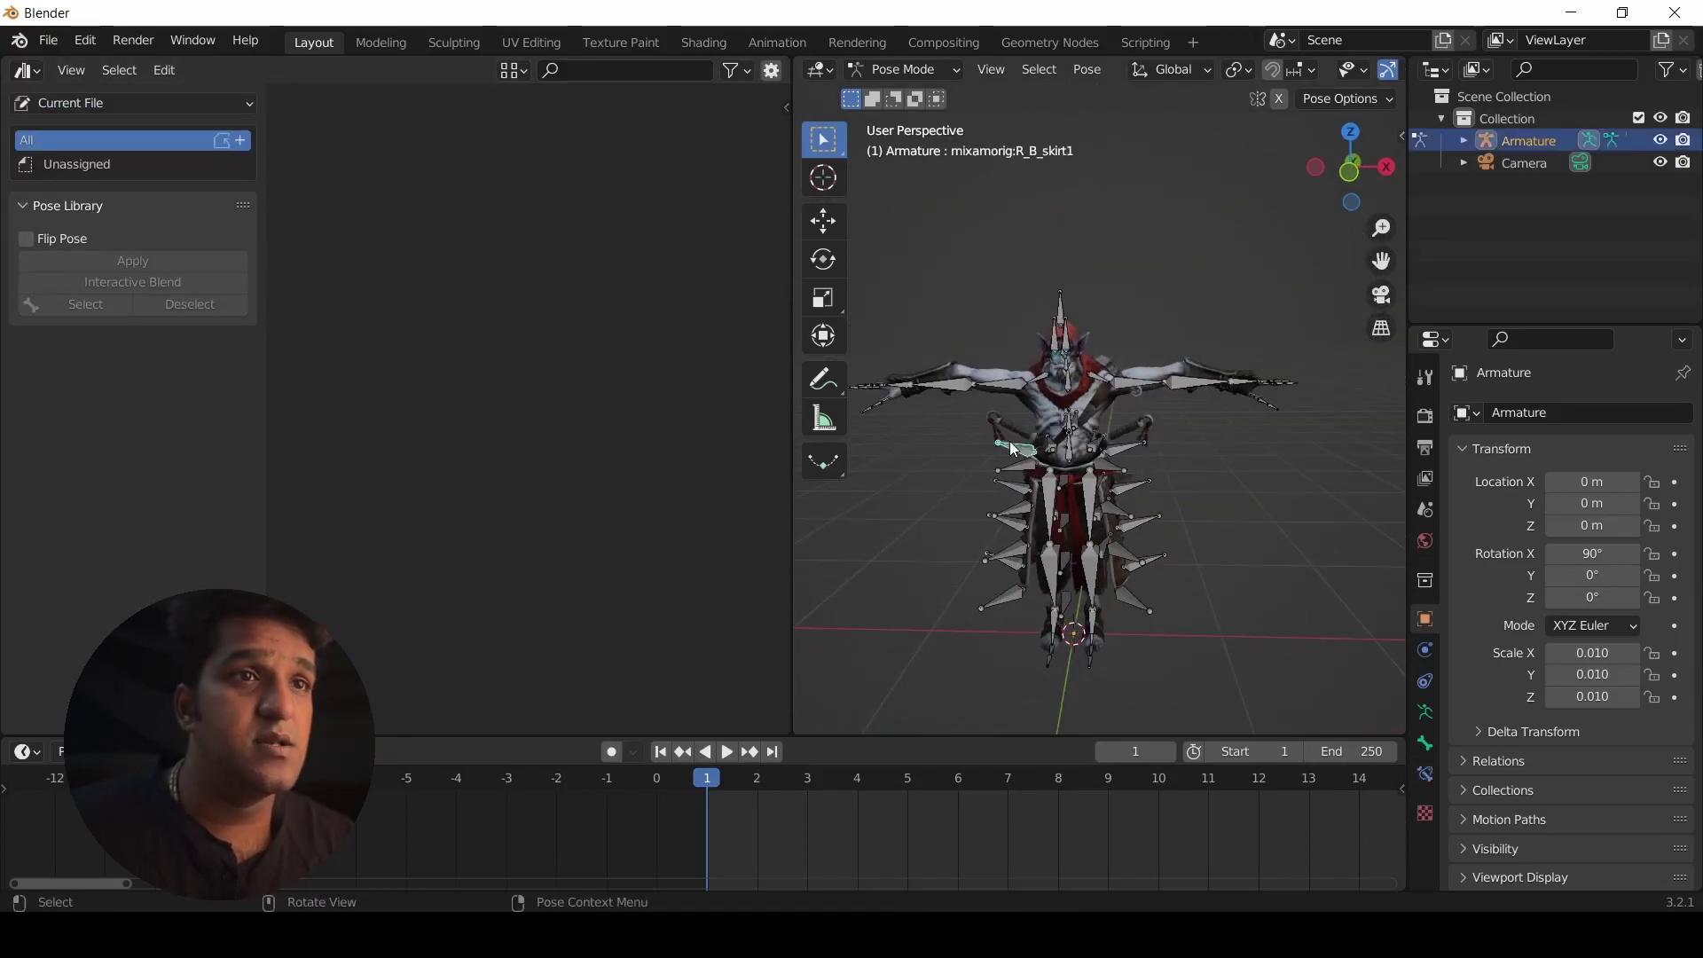
scroll(939, 542, up, 2)
drag(1020, 285, 1233, 564)
key(h)
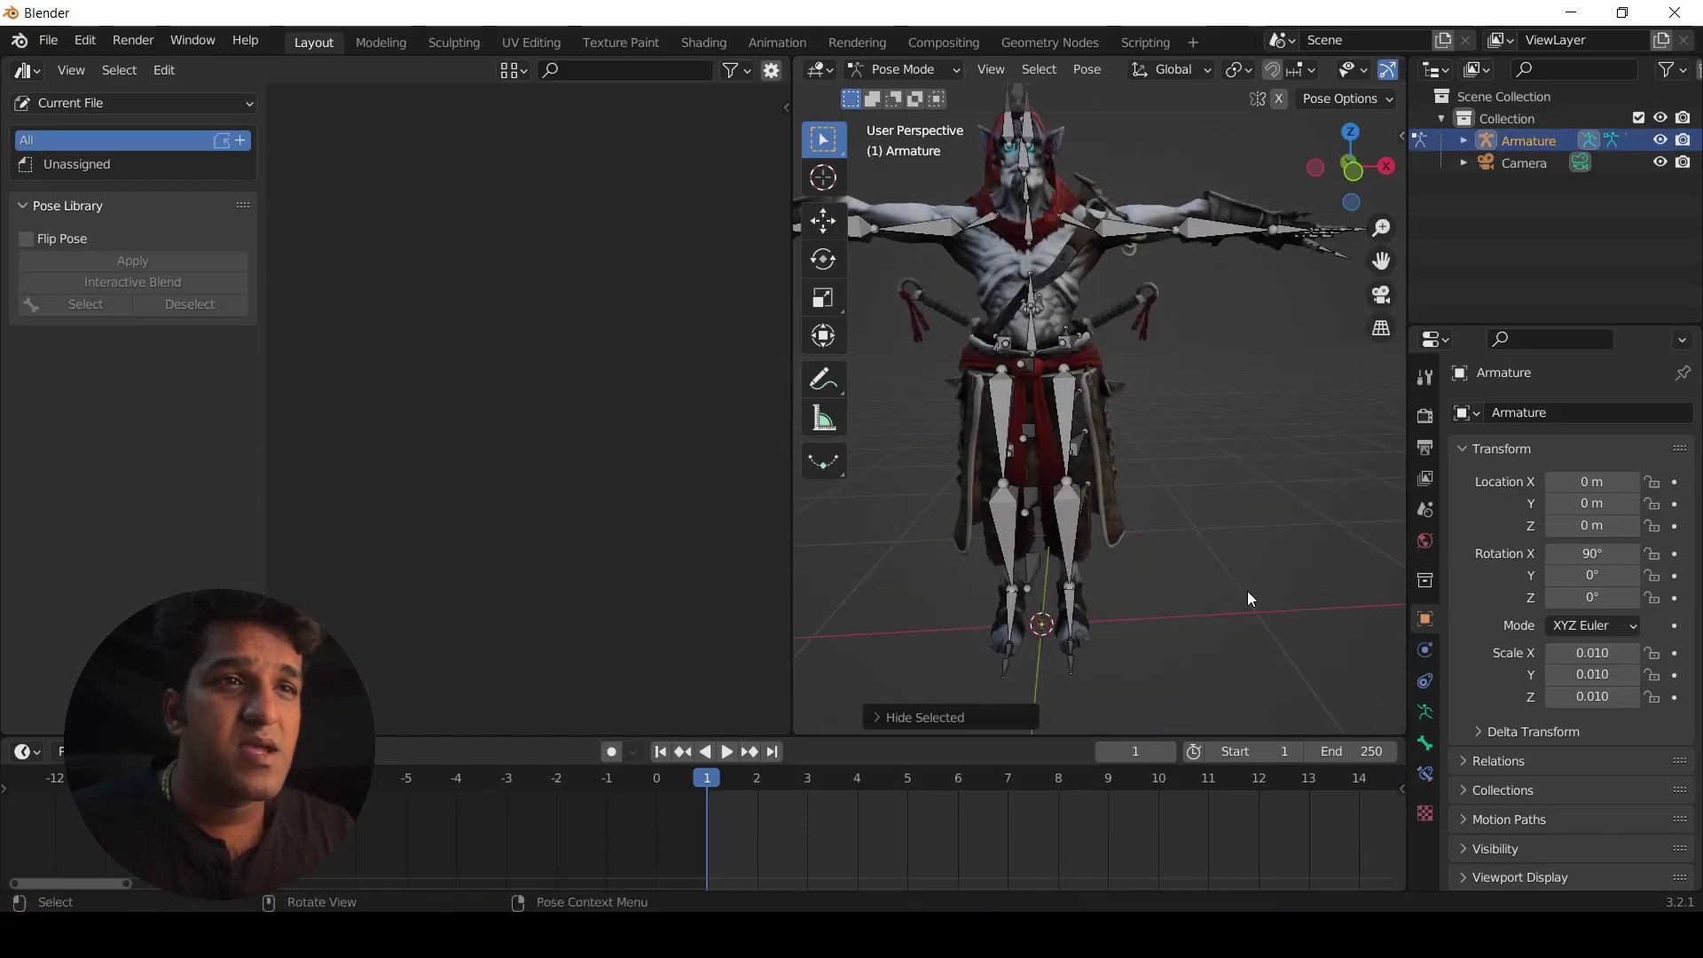
middle_drag(1247, 597, 877, 300)
drag(874, 300, 954, 603)
middle_drag(1217, 593, 1162, 585)
shift+drag(1092, 248, 1233, 568)
key(h)
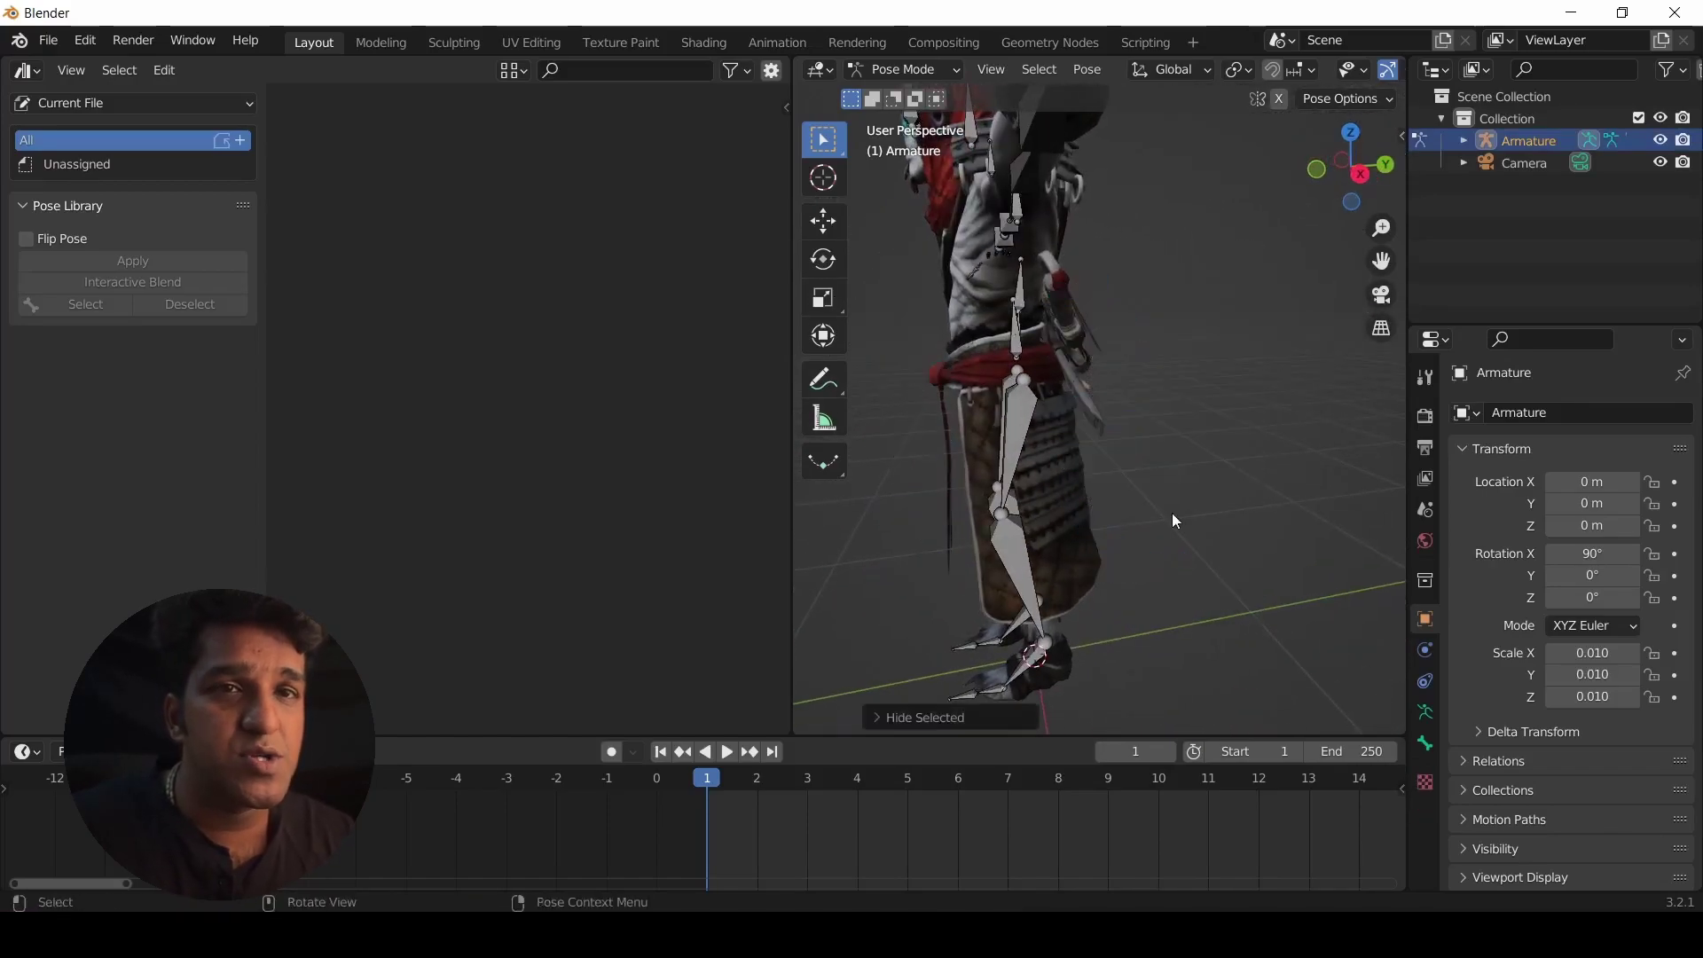
Rotate the arm and neck bones into a thinking pose with one hand raised to the chin.
click(1007, 497)
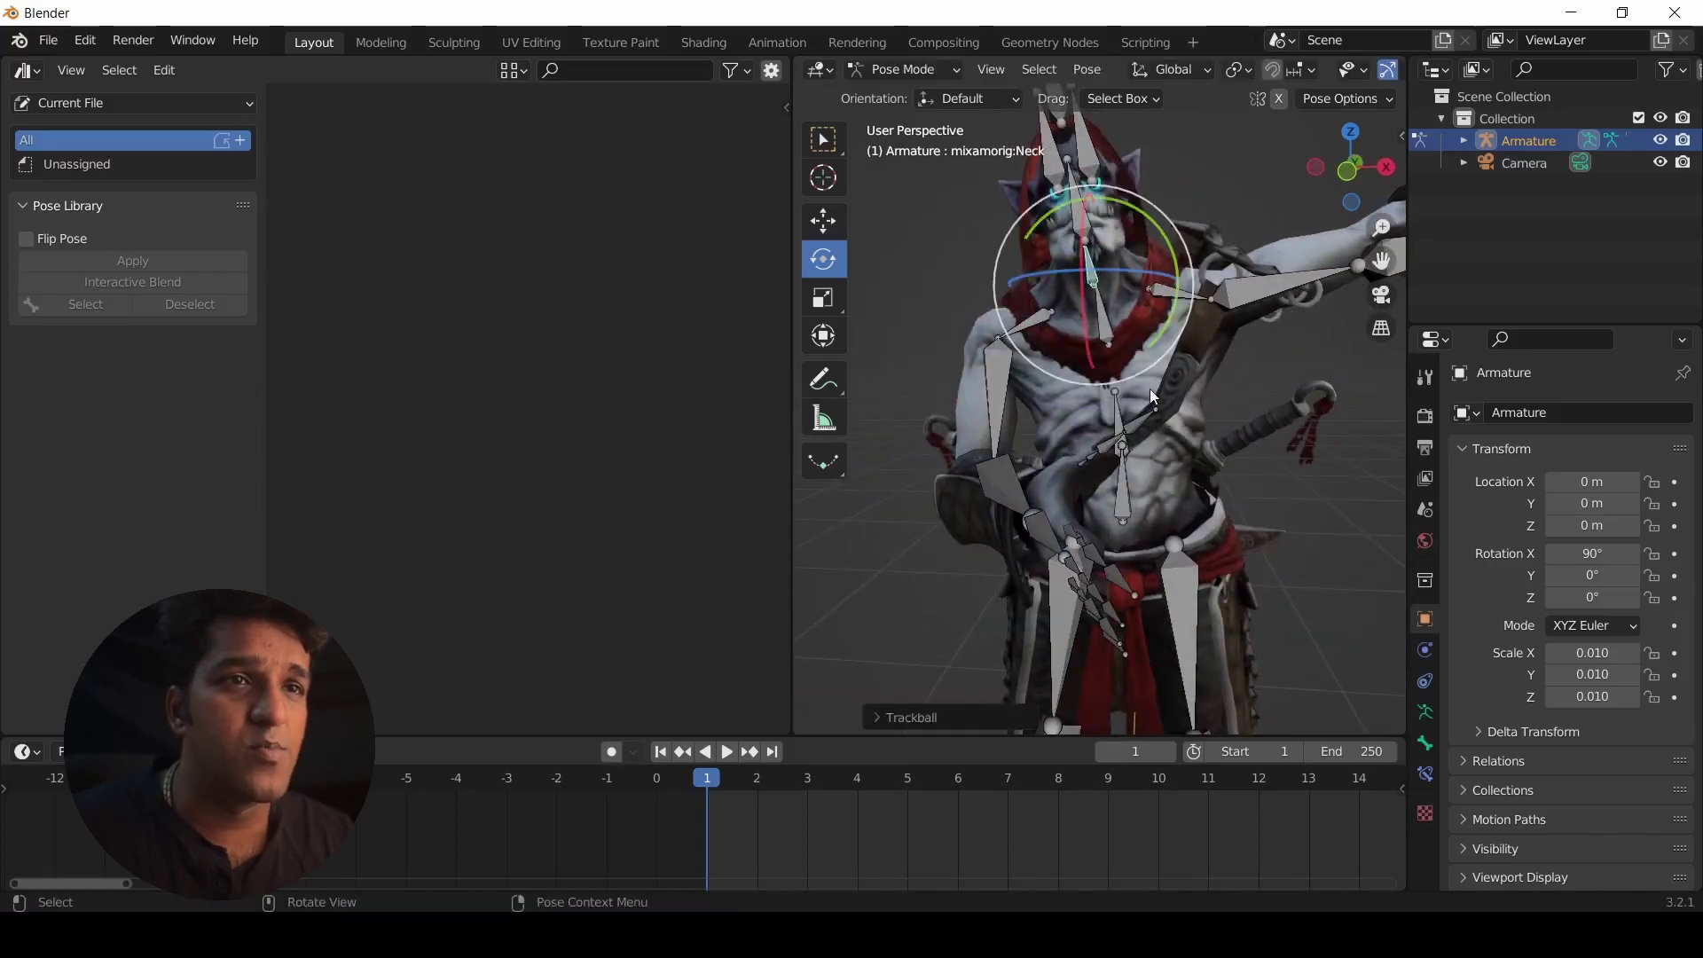
click(1001, 444)
middle_drag(1109, 479, 1078, 552)
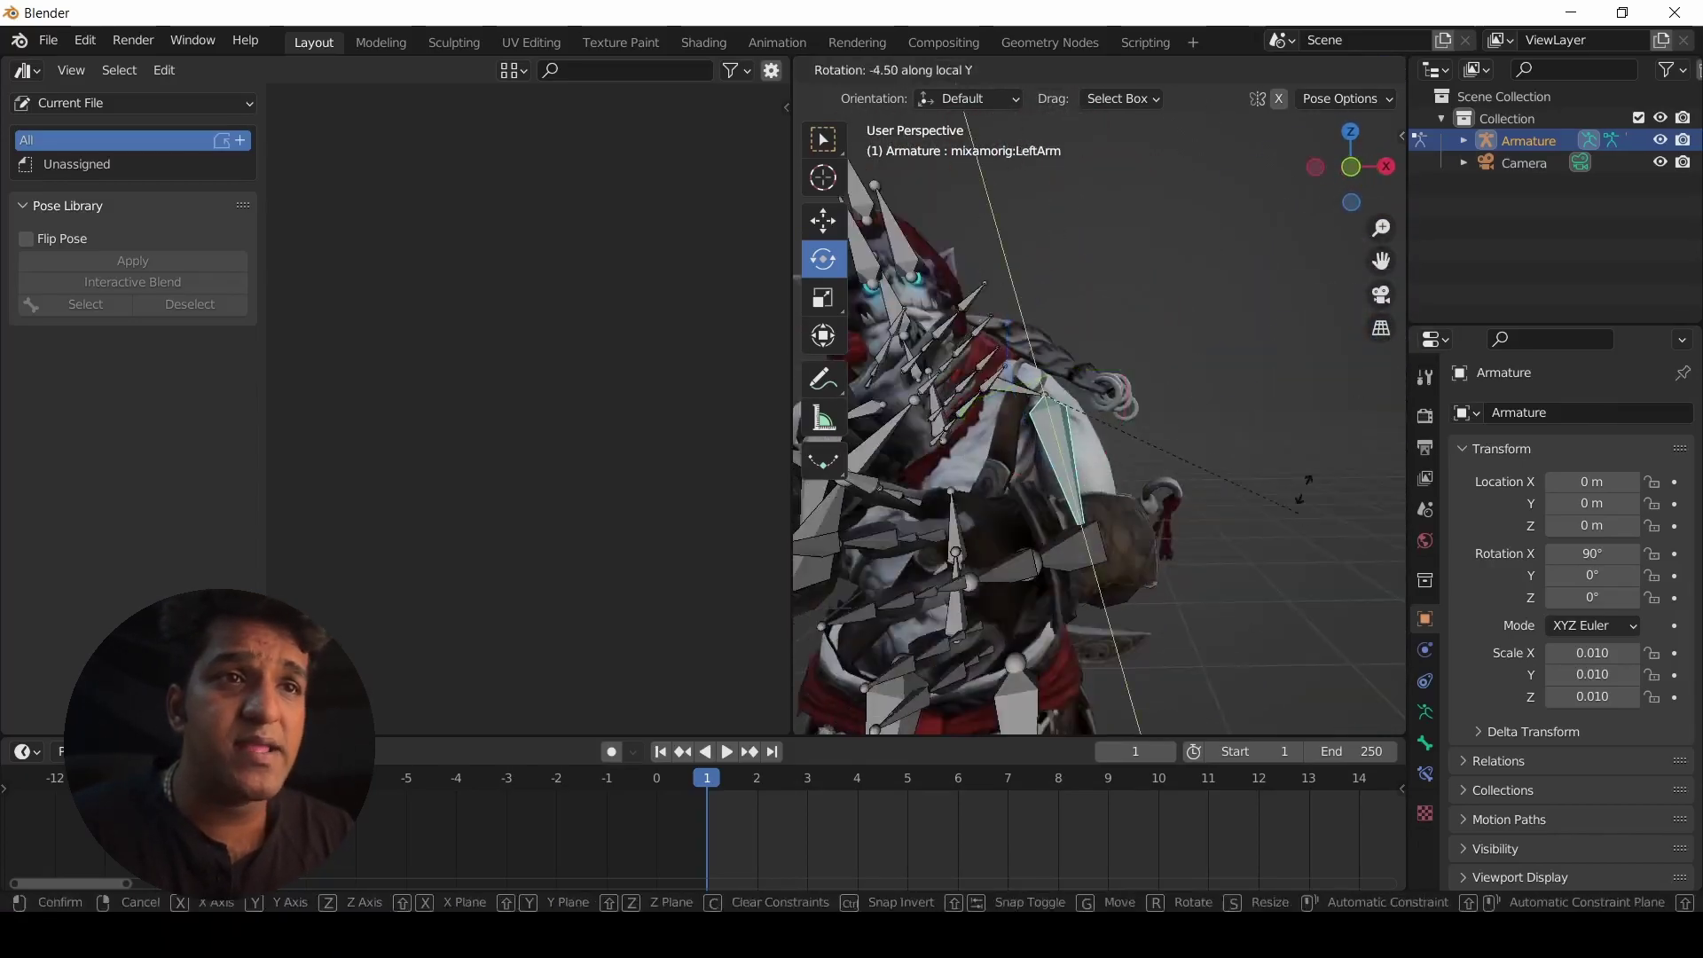
key(period)
key(r)
key(x)
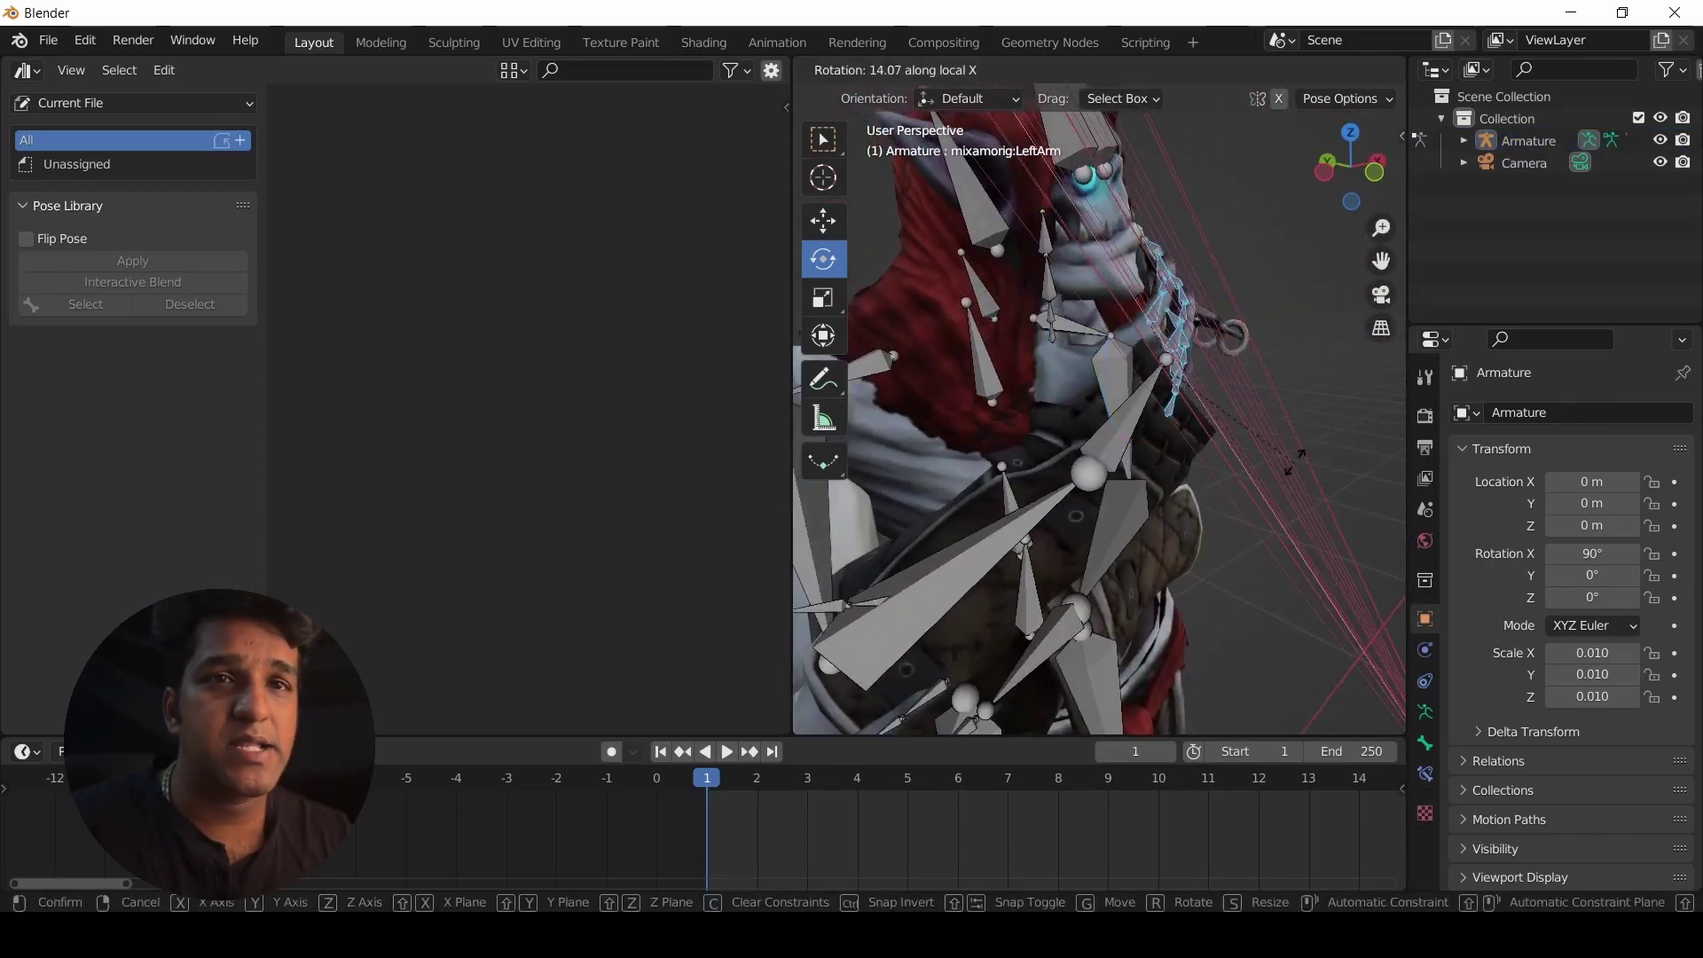
shift+middle_drag(1278, 550, 1187, 476)
Capture the posed character with Snipping Tool and save it as the PNG "Think pose" in the Thumbnails folder.
click(1263, 164)
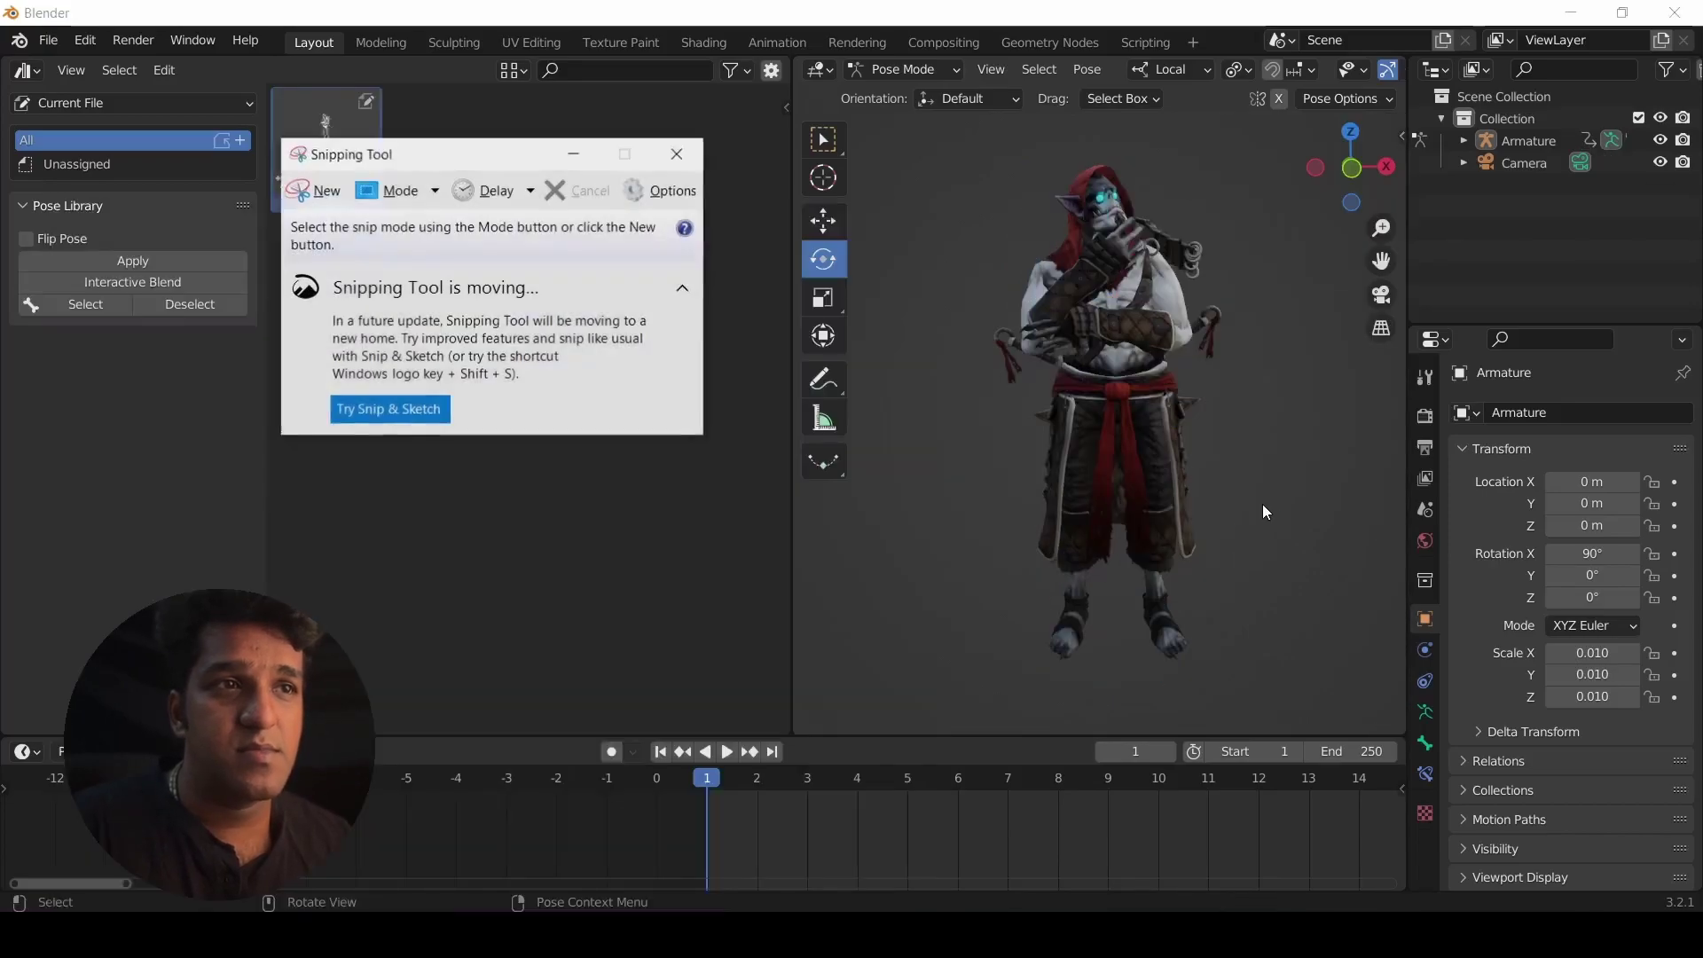
click(319, 190)
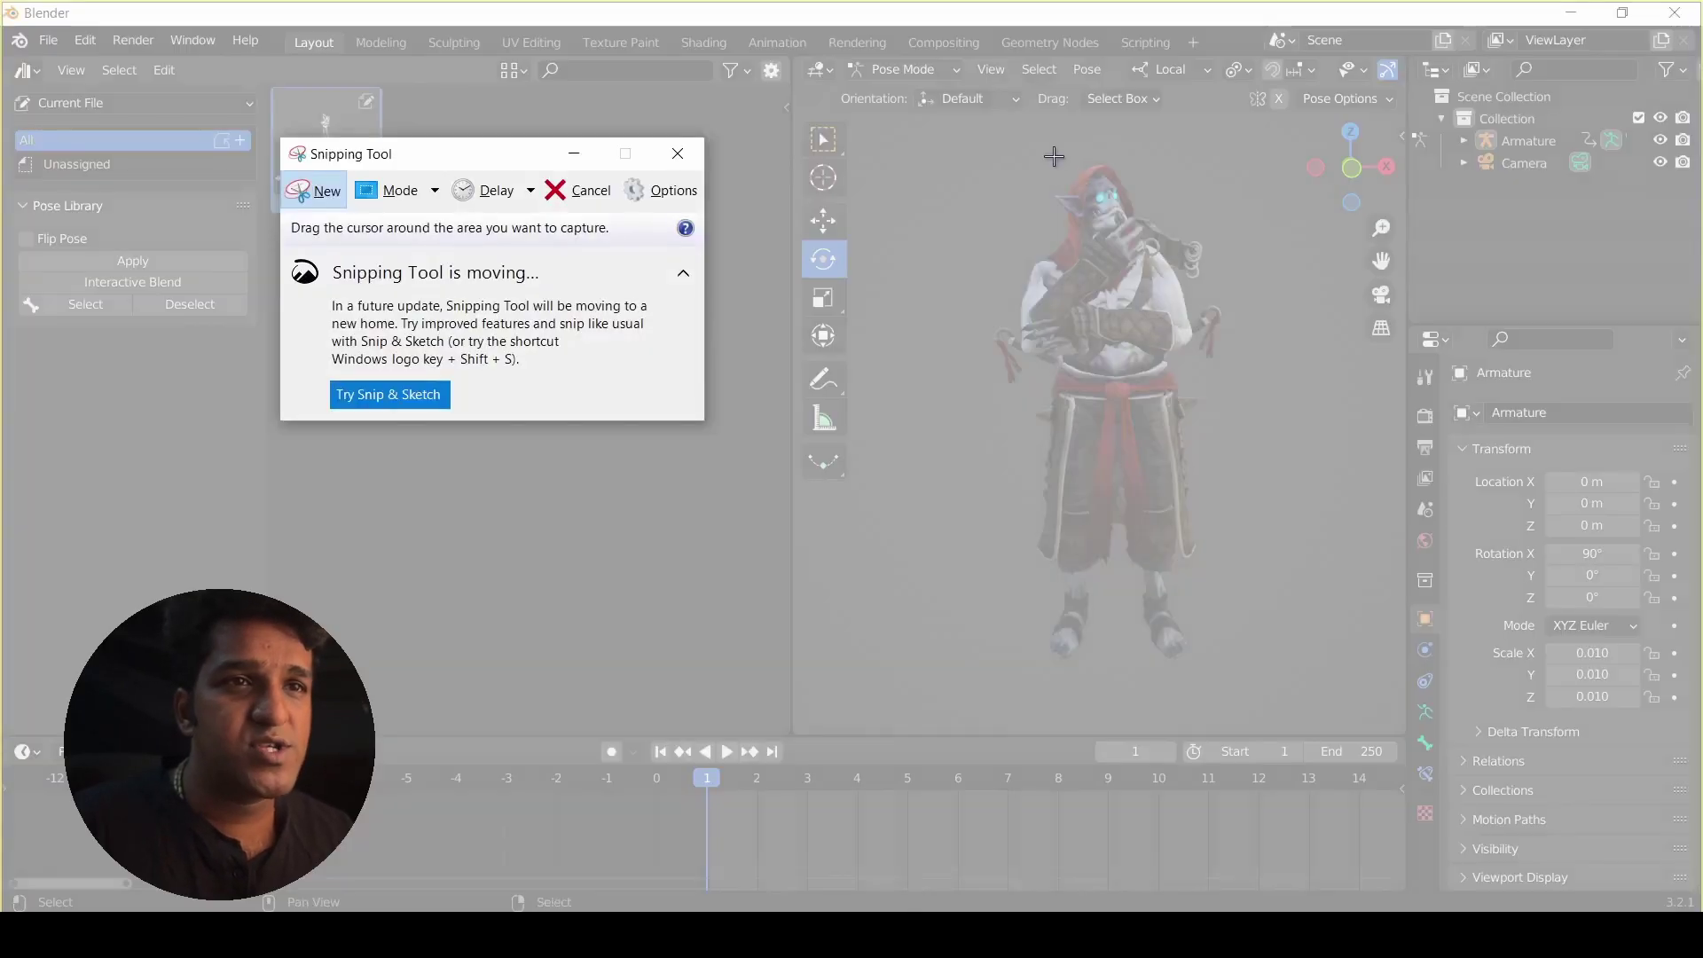
drag(924, 131, 1265, 639)
key(ctrl+s)
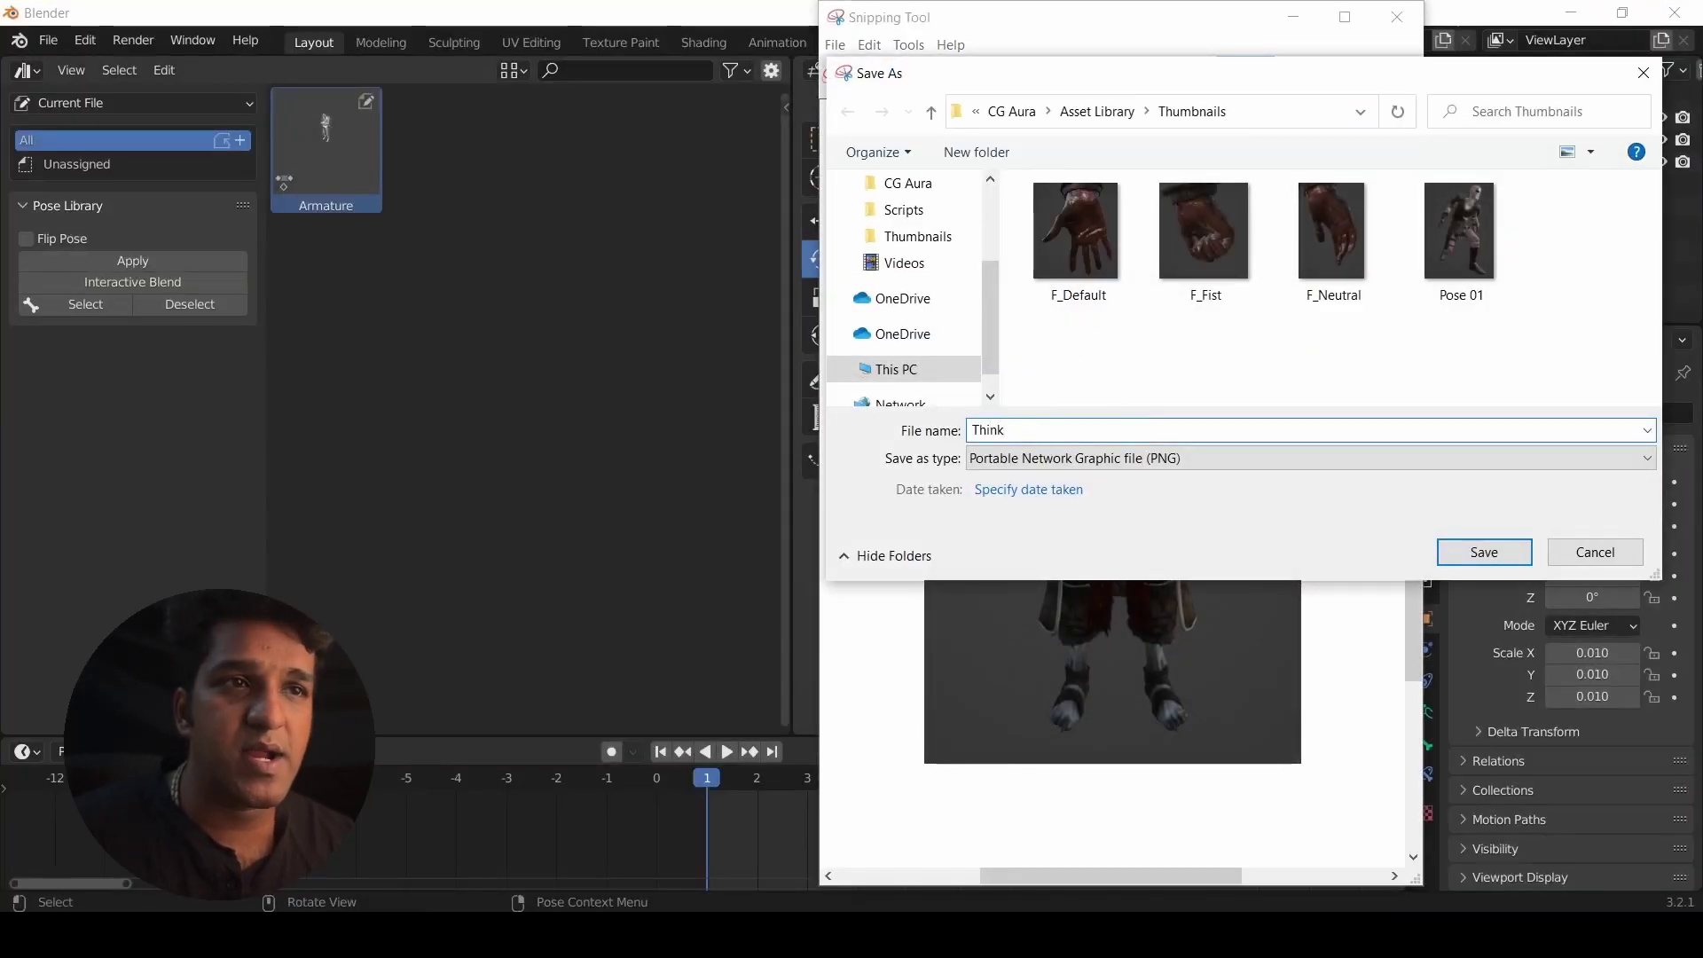
text(Think pose)
key(Return)
Fill in the new pose asset's details: name Think, description Vampire, the saved thumbnail as preview, and a tag.
double_click(727, 104)
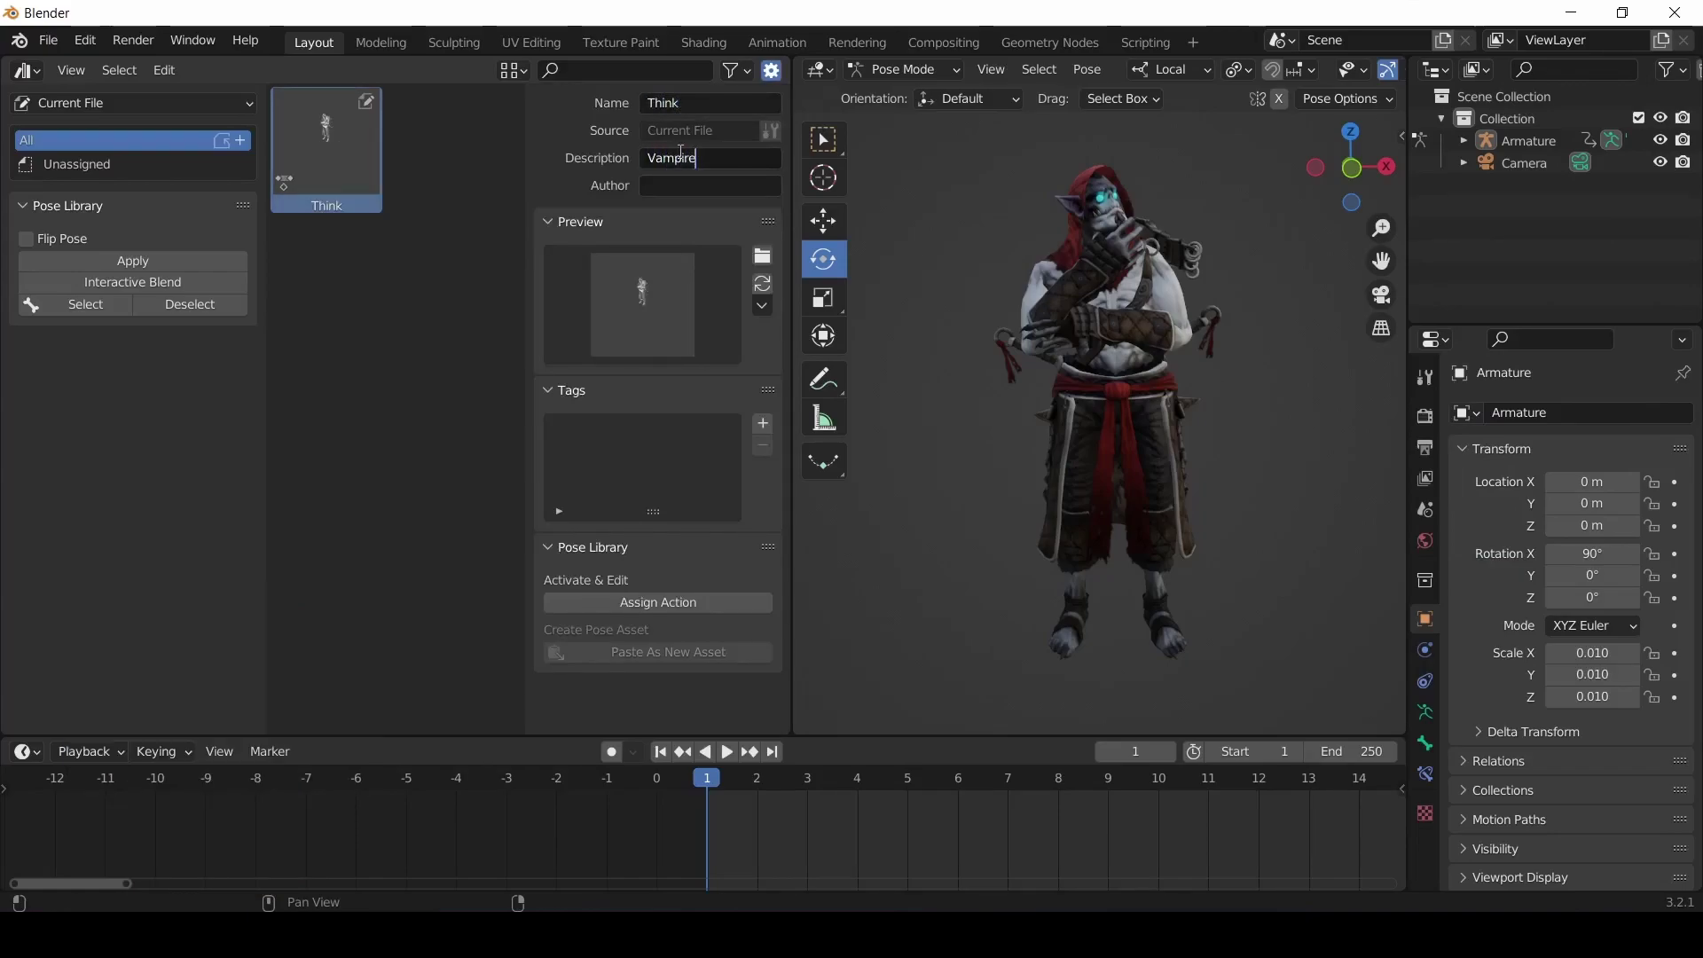
click(764, 259)
double_click(592, 314)
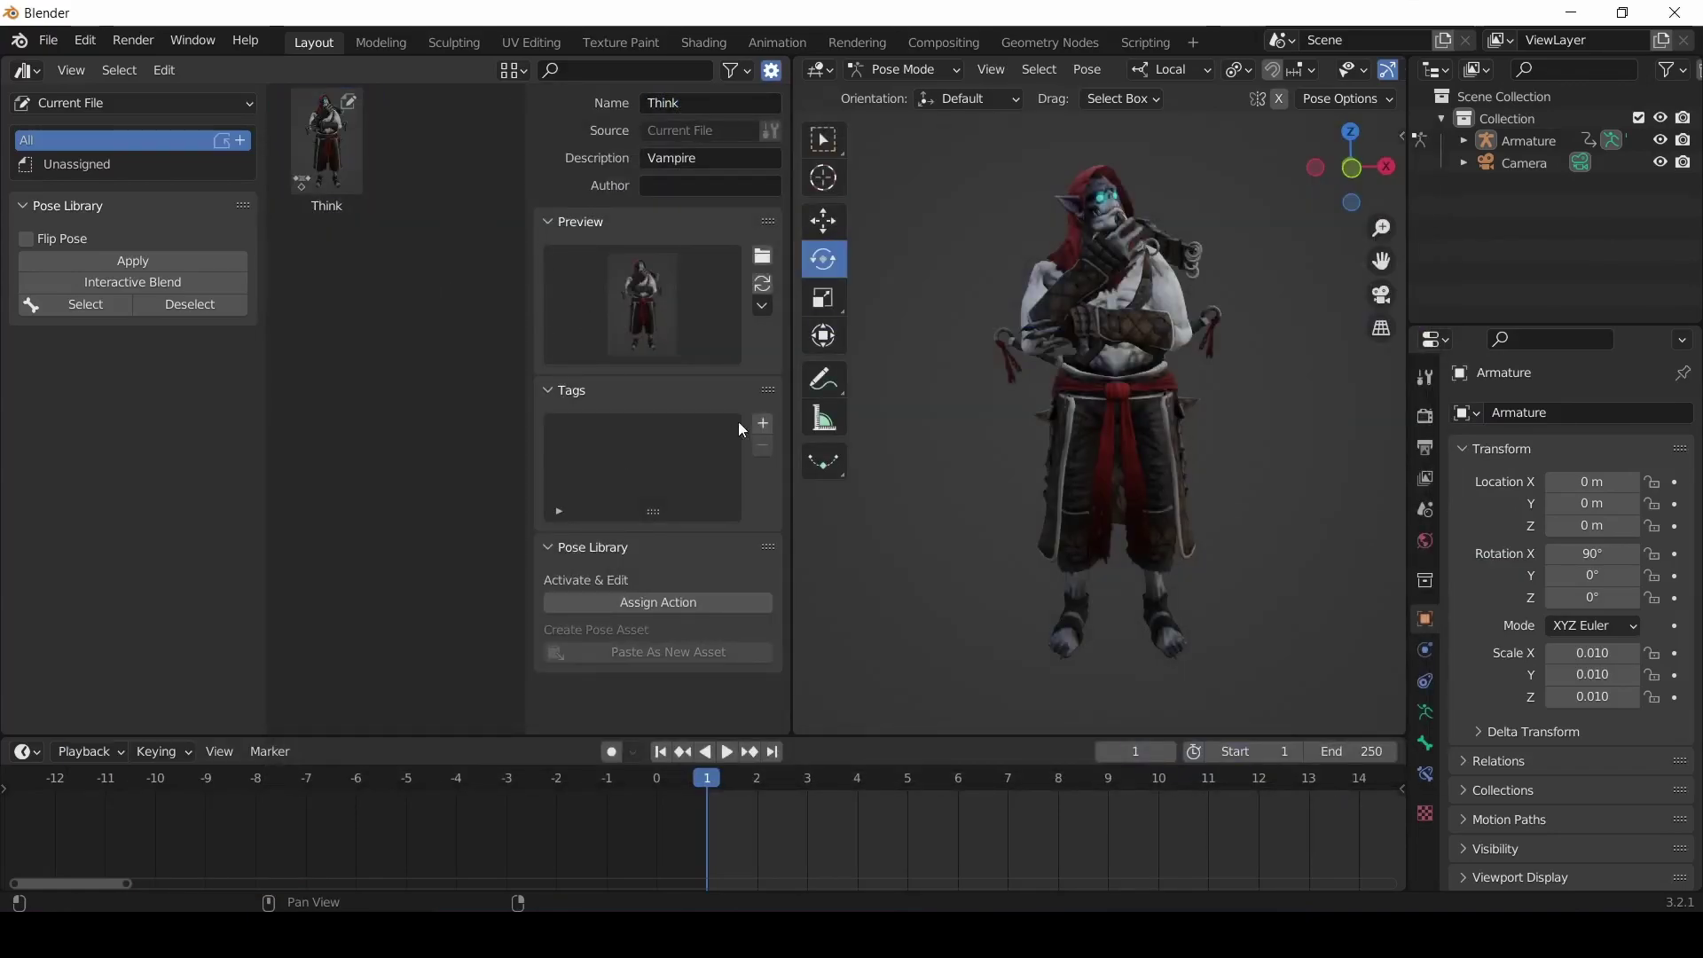
click(763, 423)
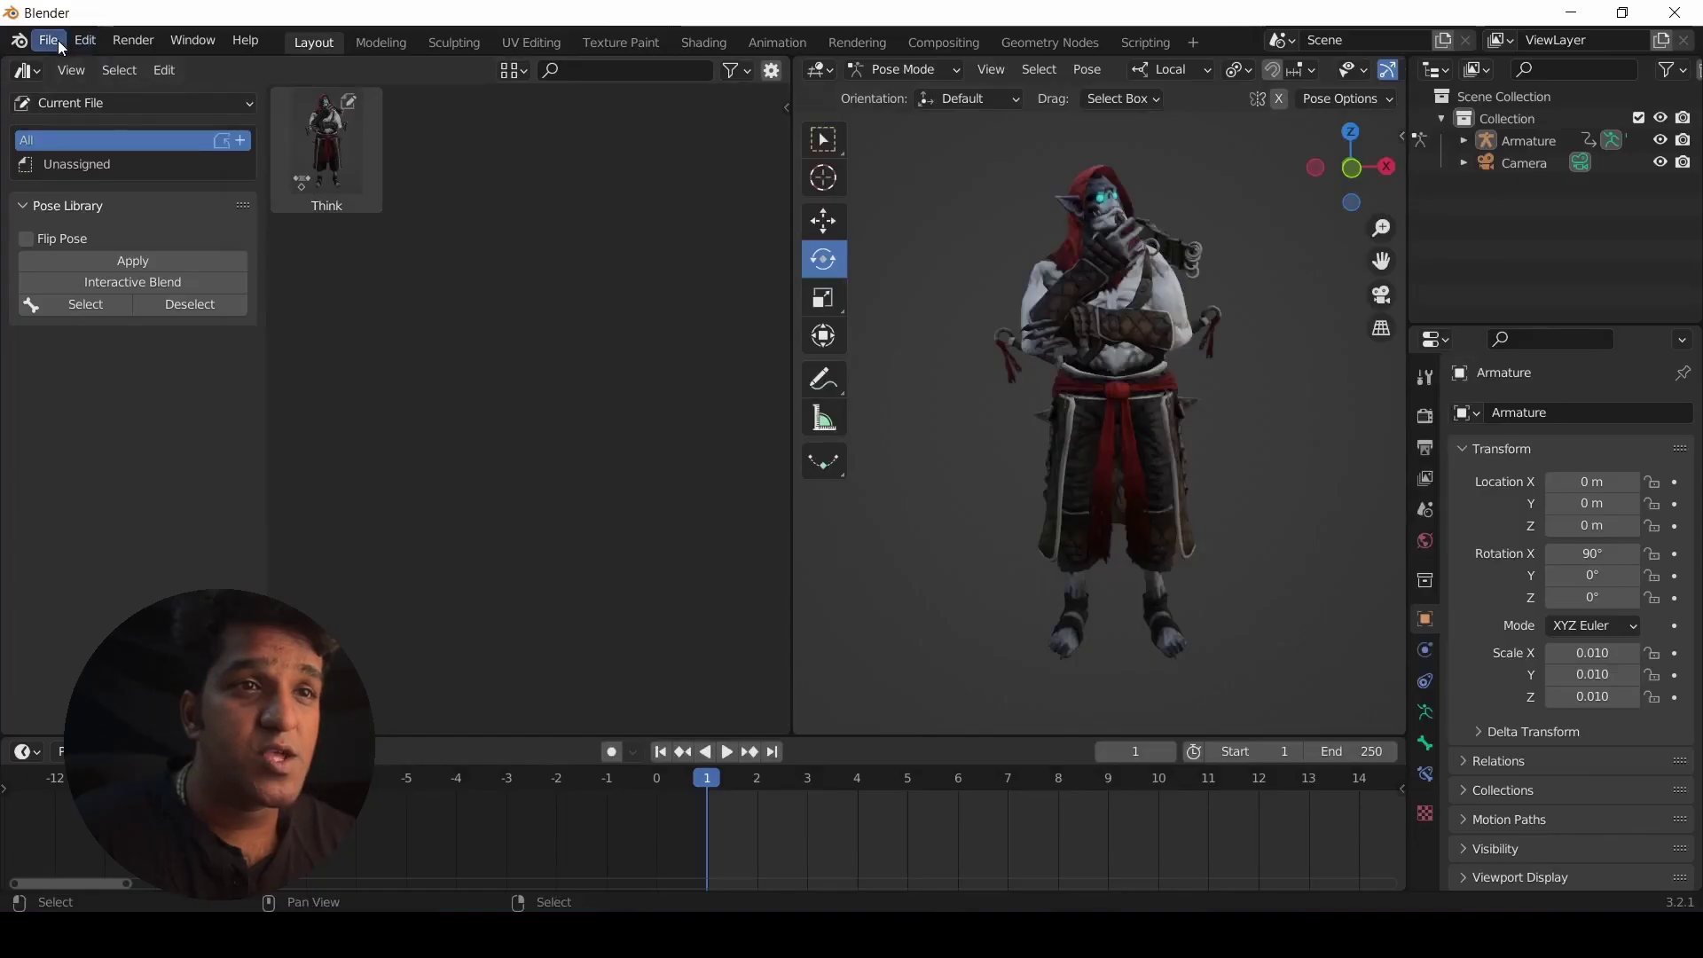
Save the Blender file as Vampire in D:\CG Aura\Asset Library.
key(ctrl+shift+s)
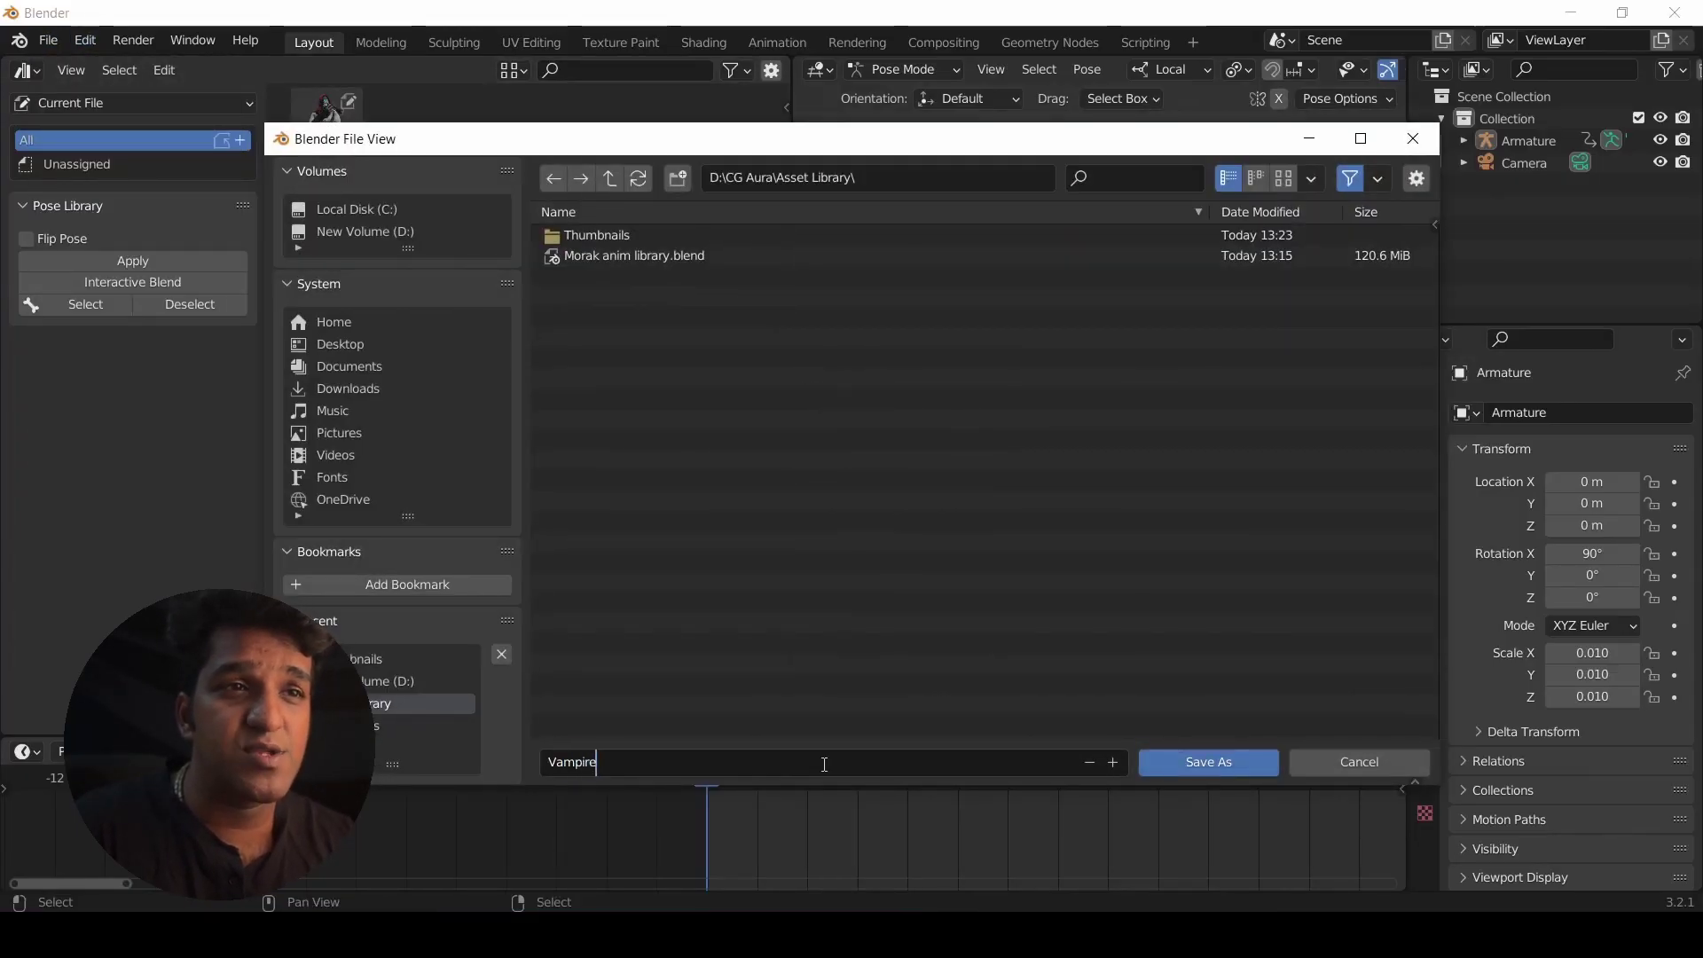
key(Return)
Switch to the Blender window with Morak anim library.blend and choose User Library as the asset source.
click(845, 848)
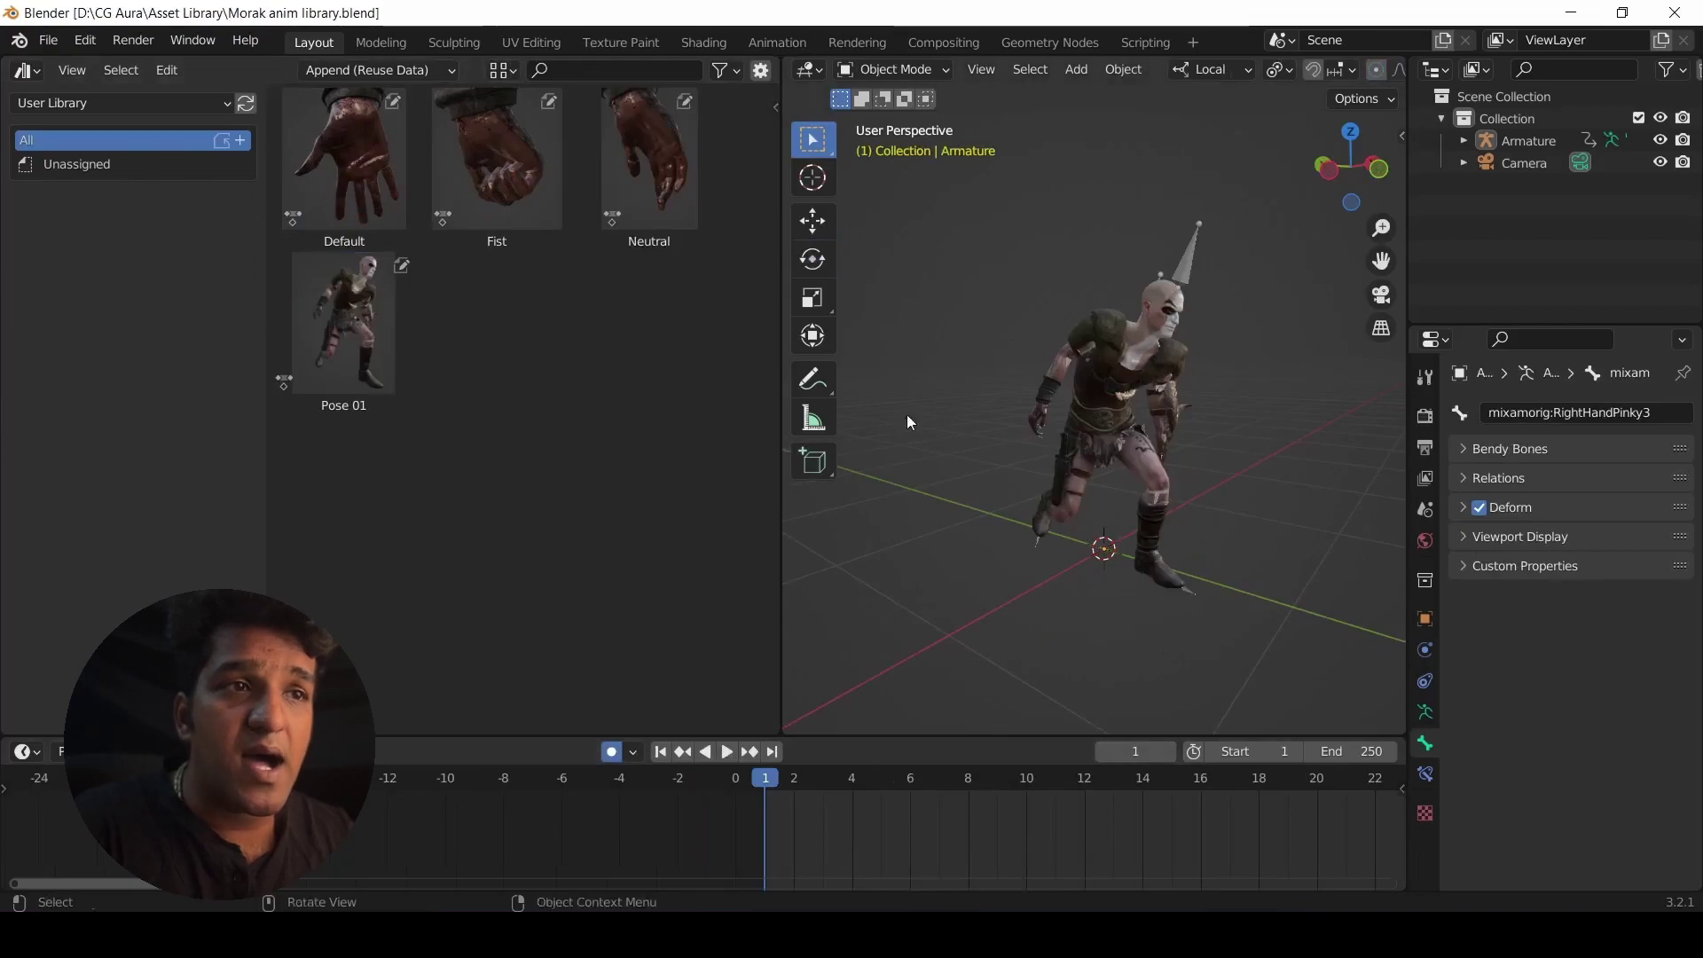
click(57, 101)
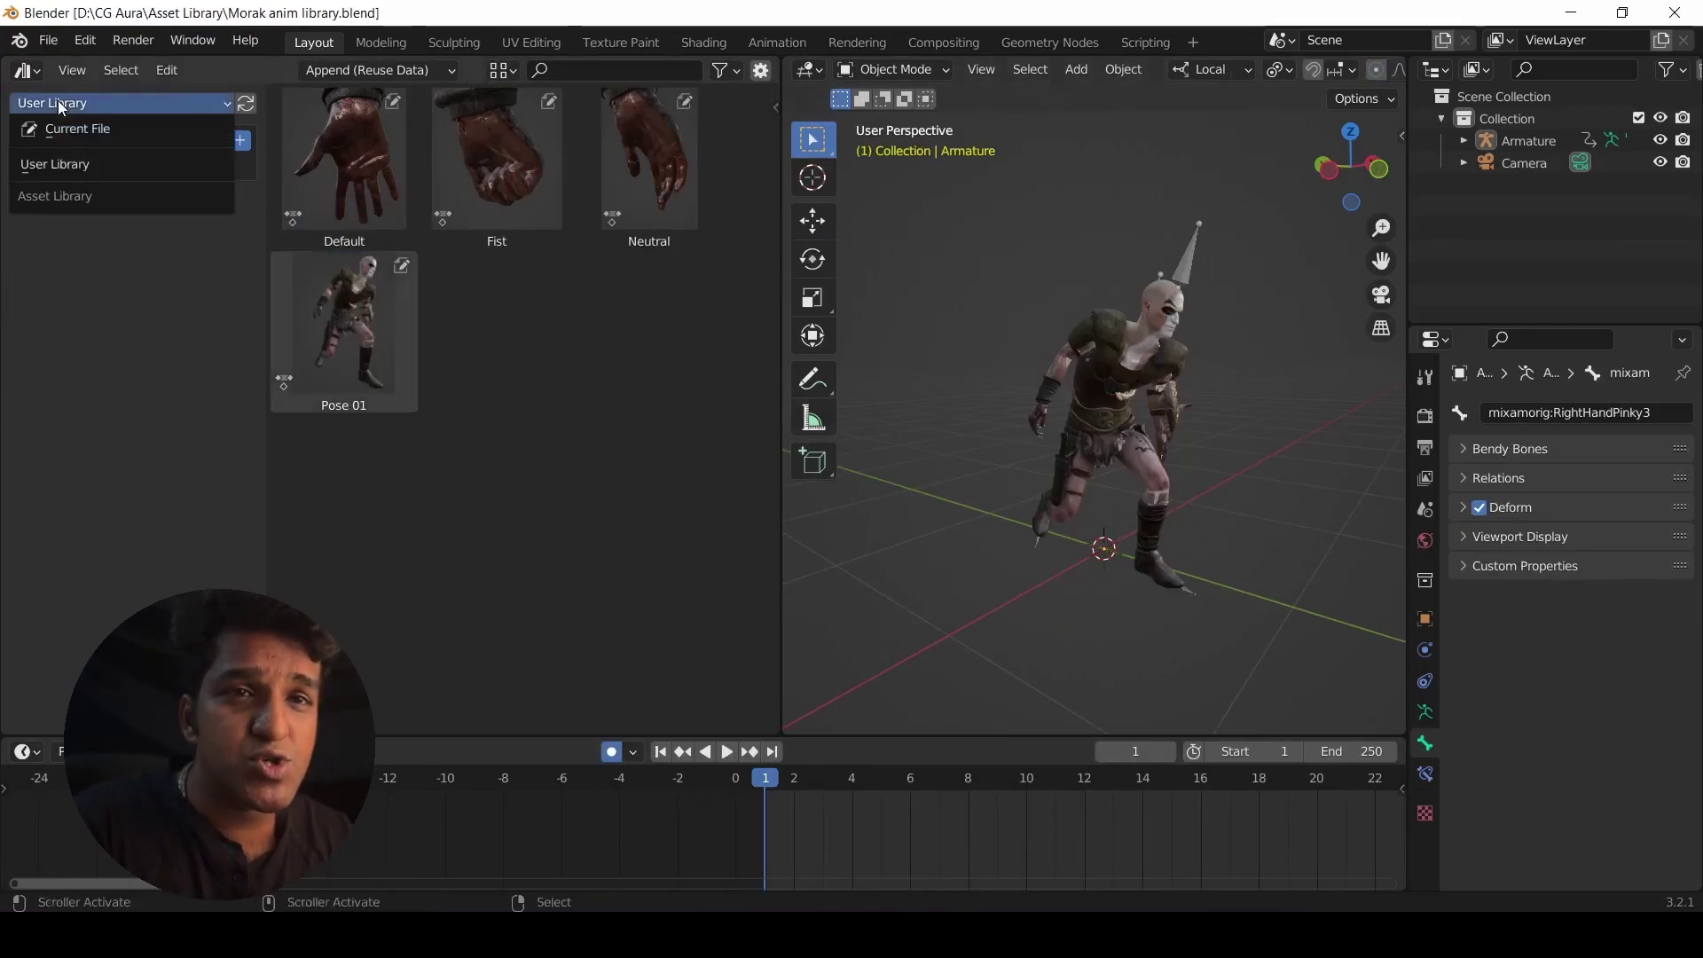
click(71, 163)
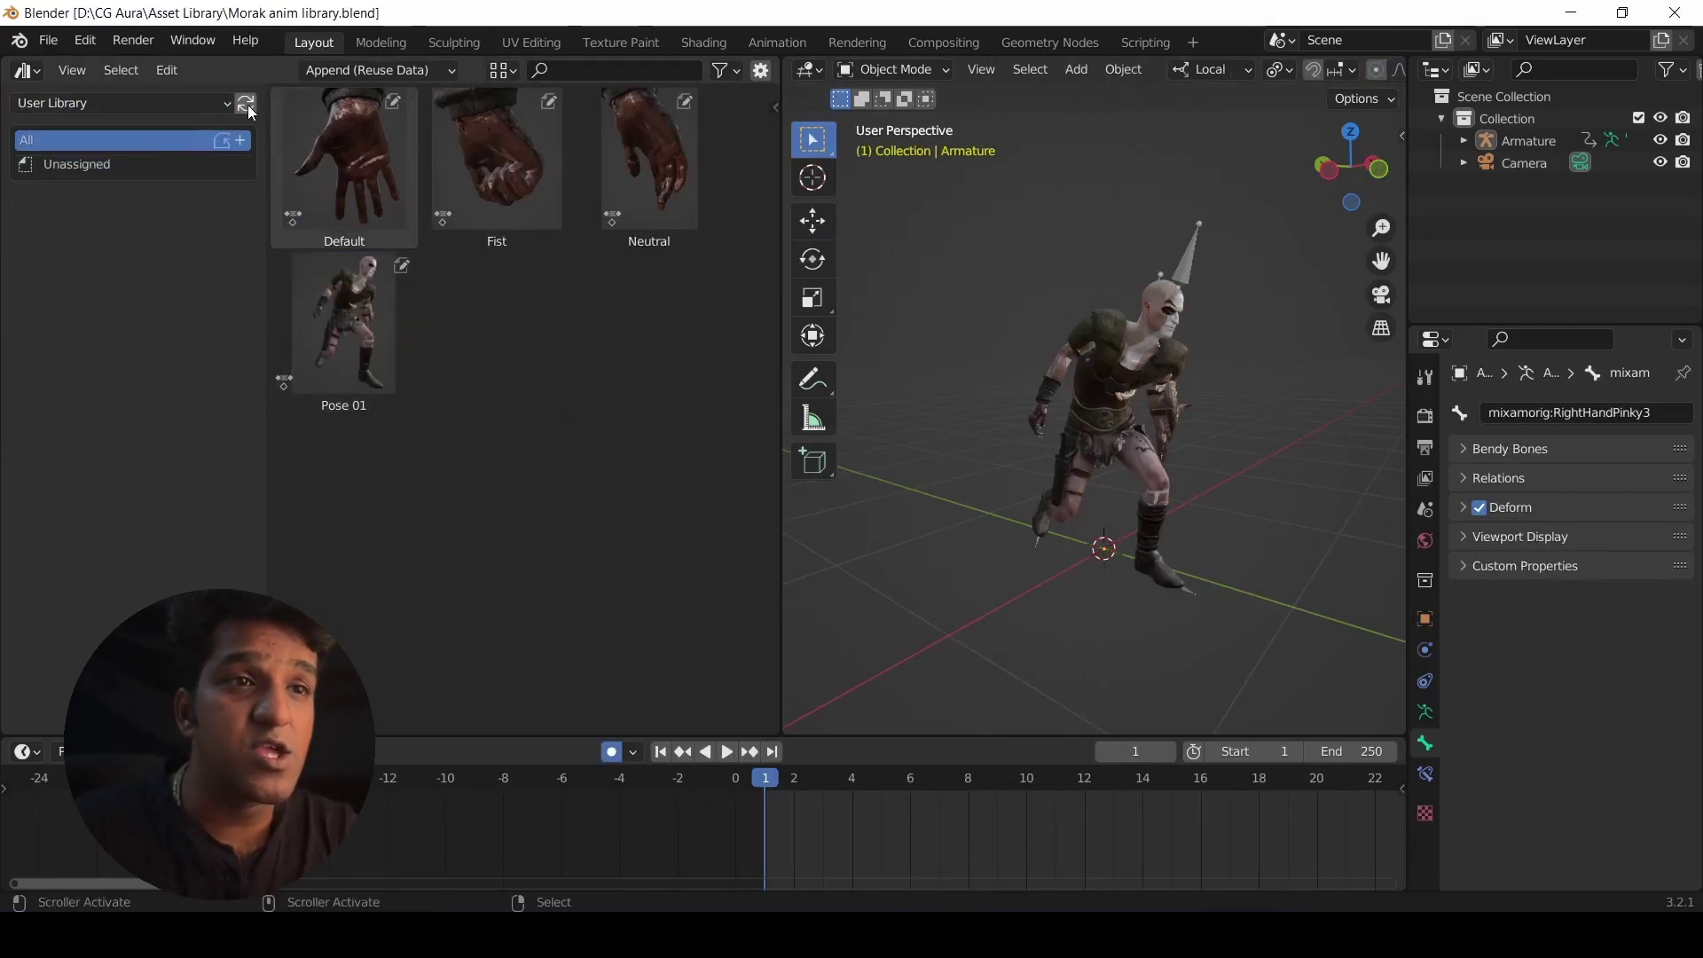
Put the armature in Pose Mode, select the bones used by the Think pose and apply that pose to the character.
click(472, 275)
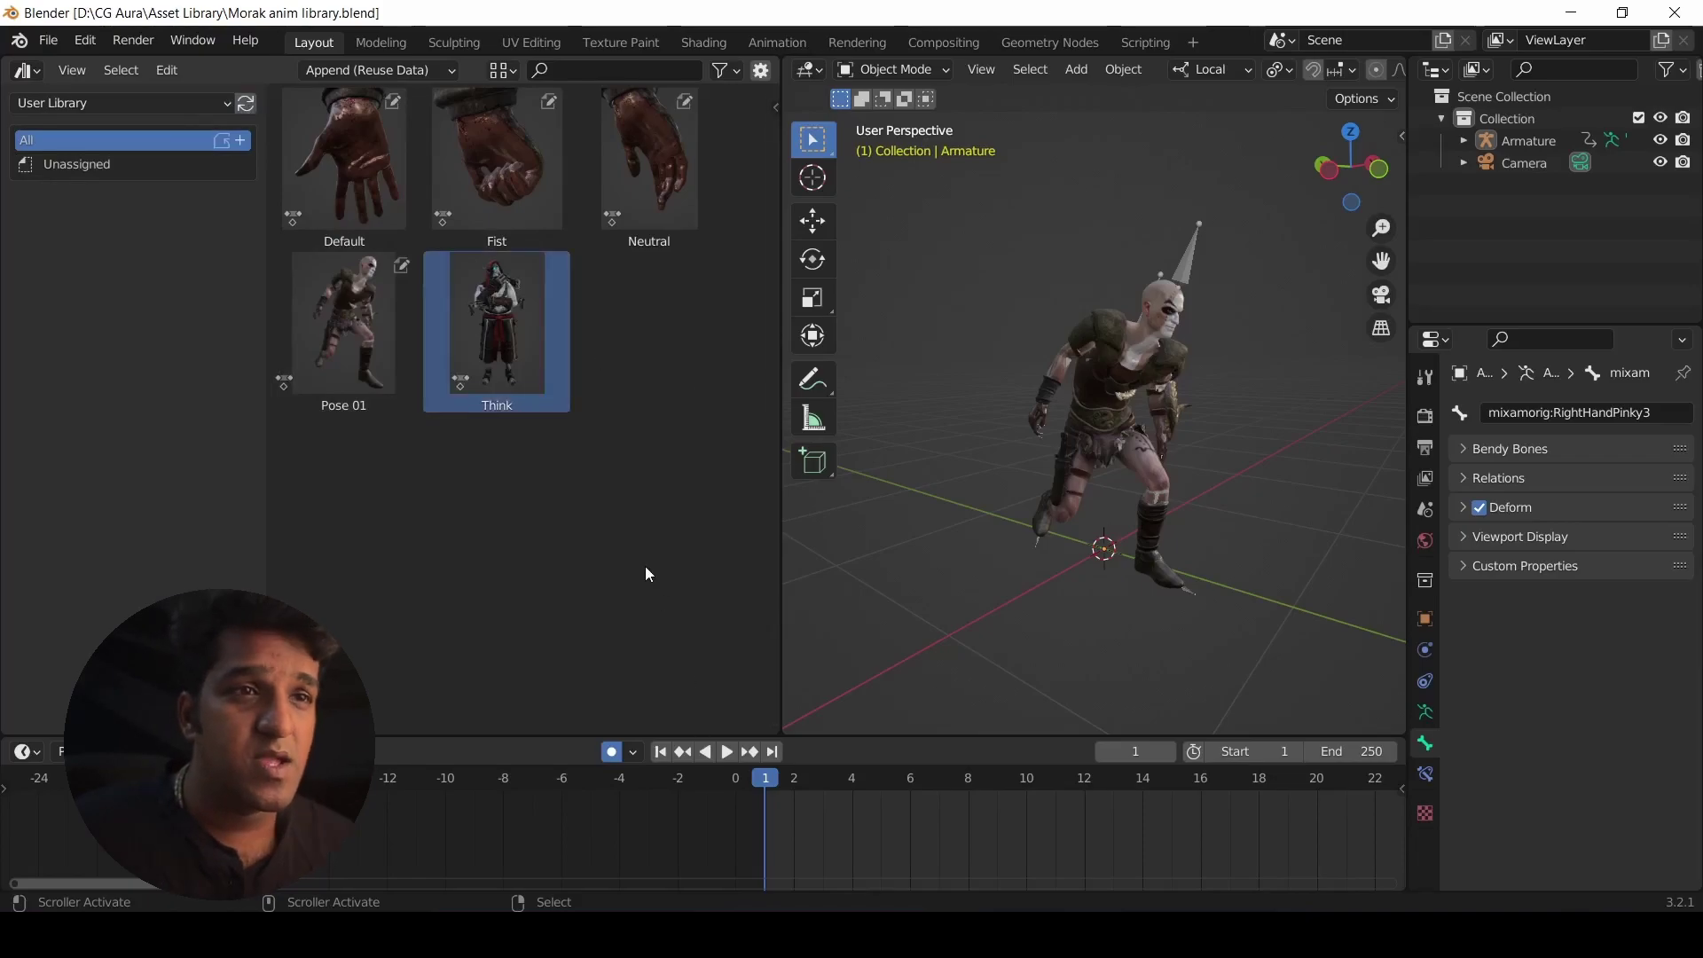
click(1126, 354)
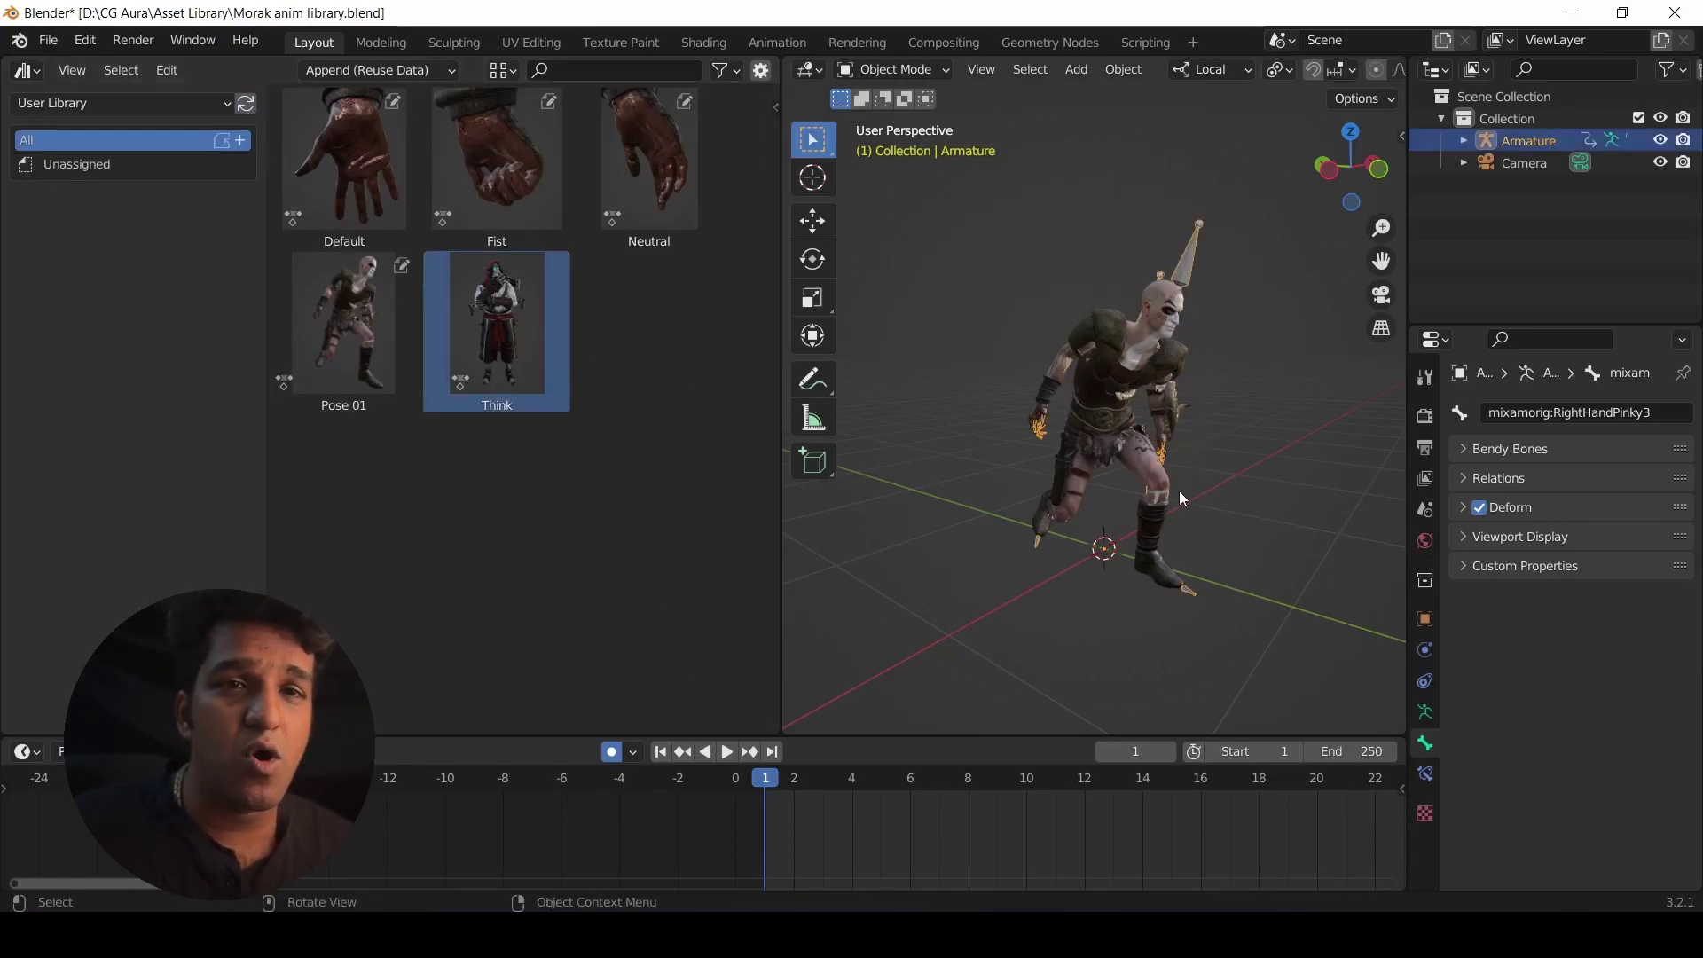
key(ctrl+Tab)
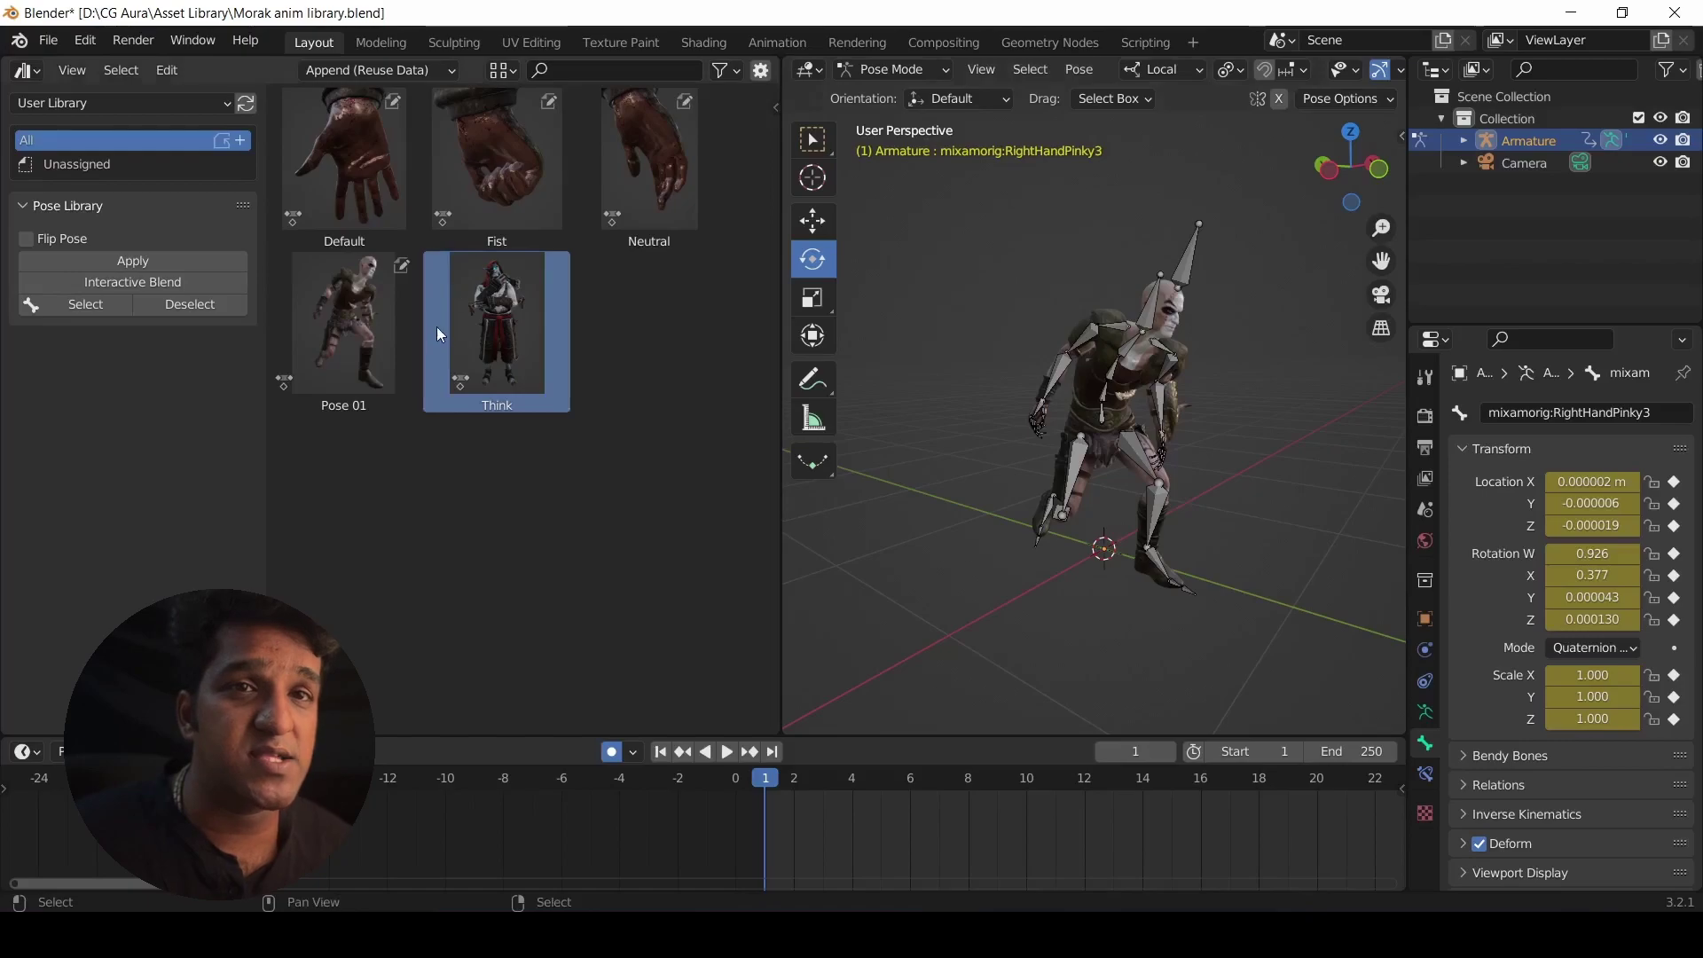
right_click(487, 306)
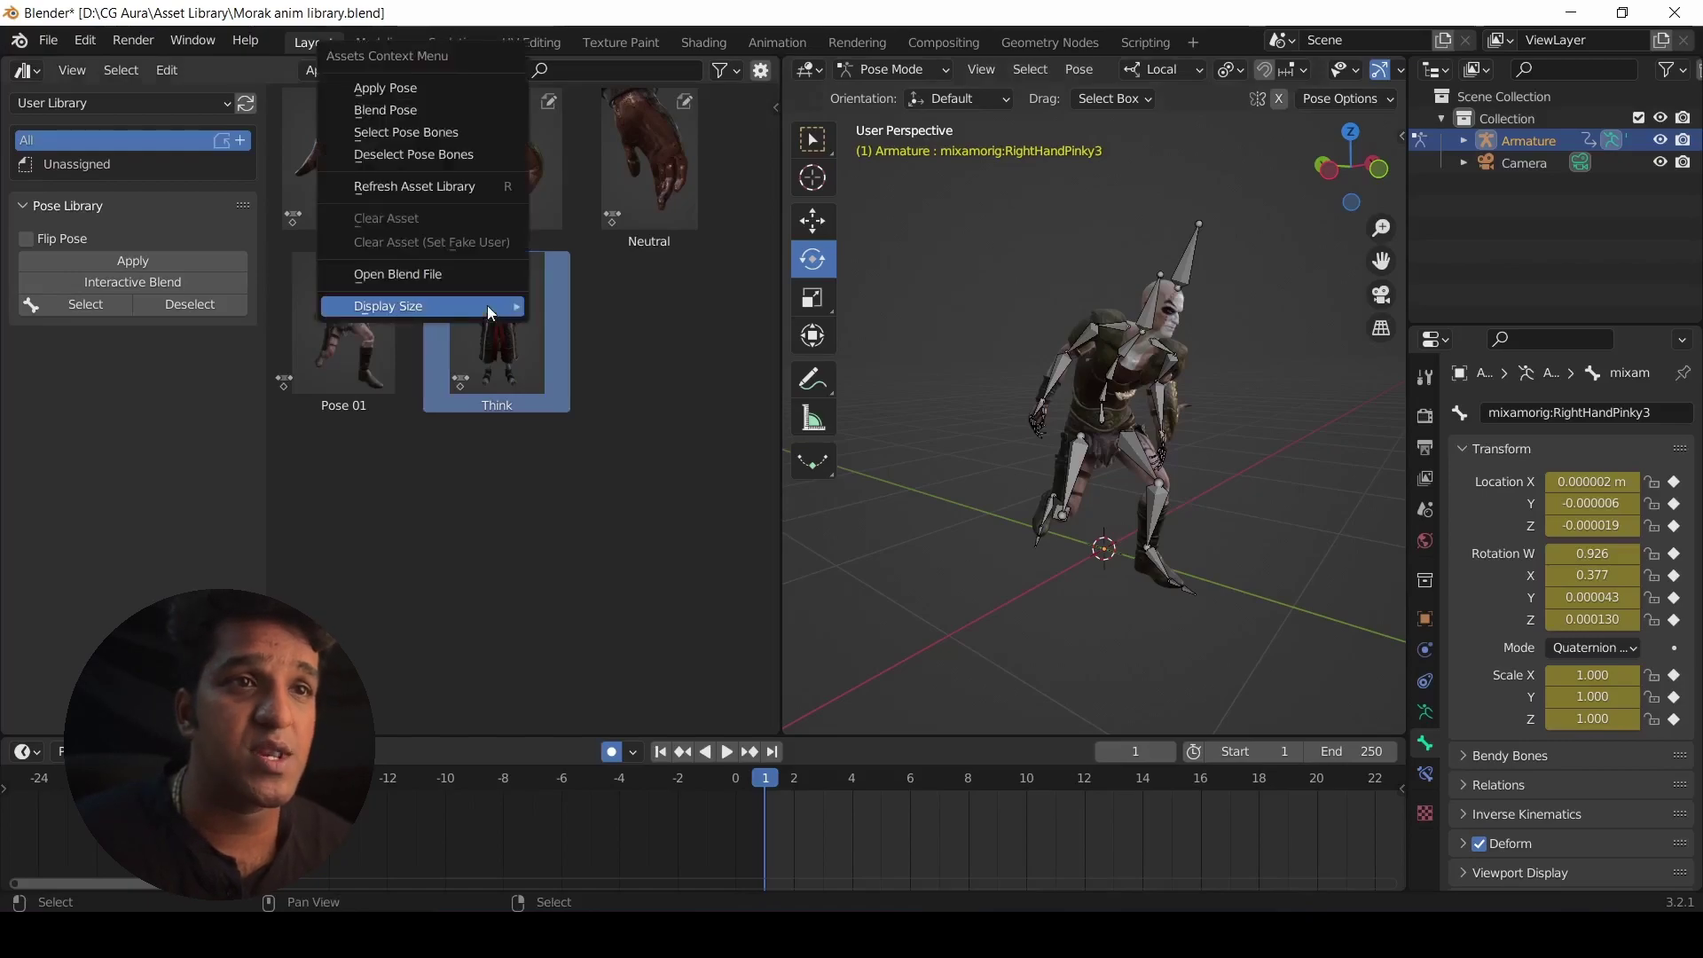
click(417, 133)
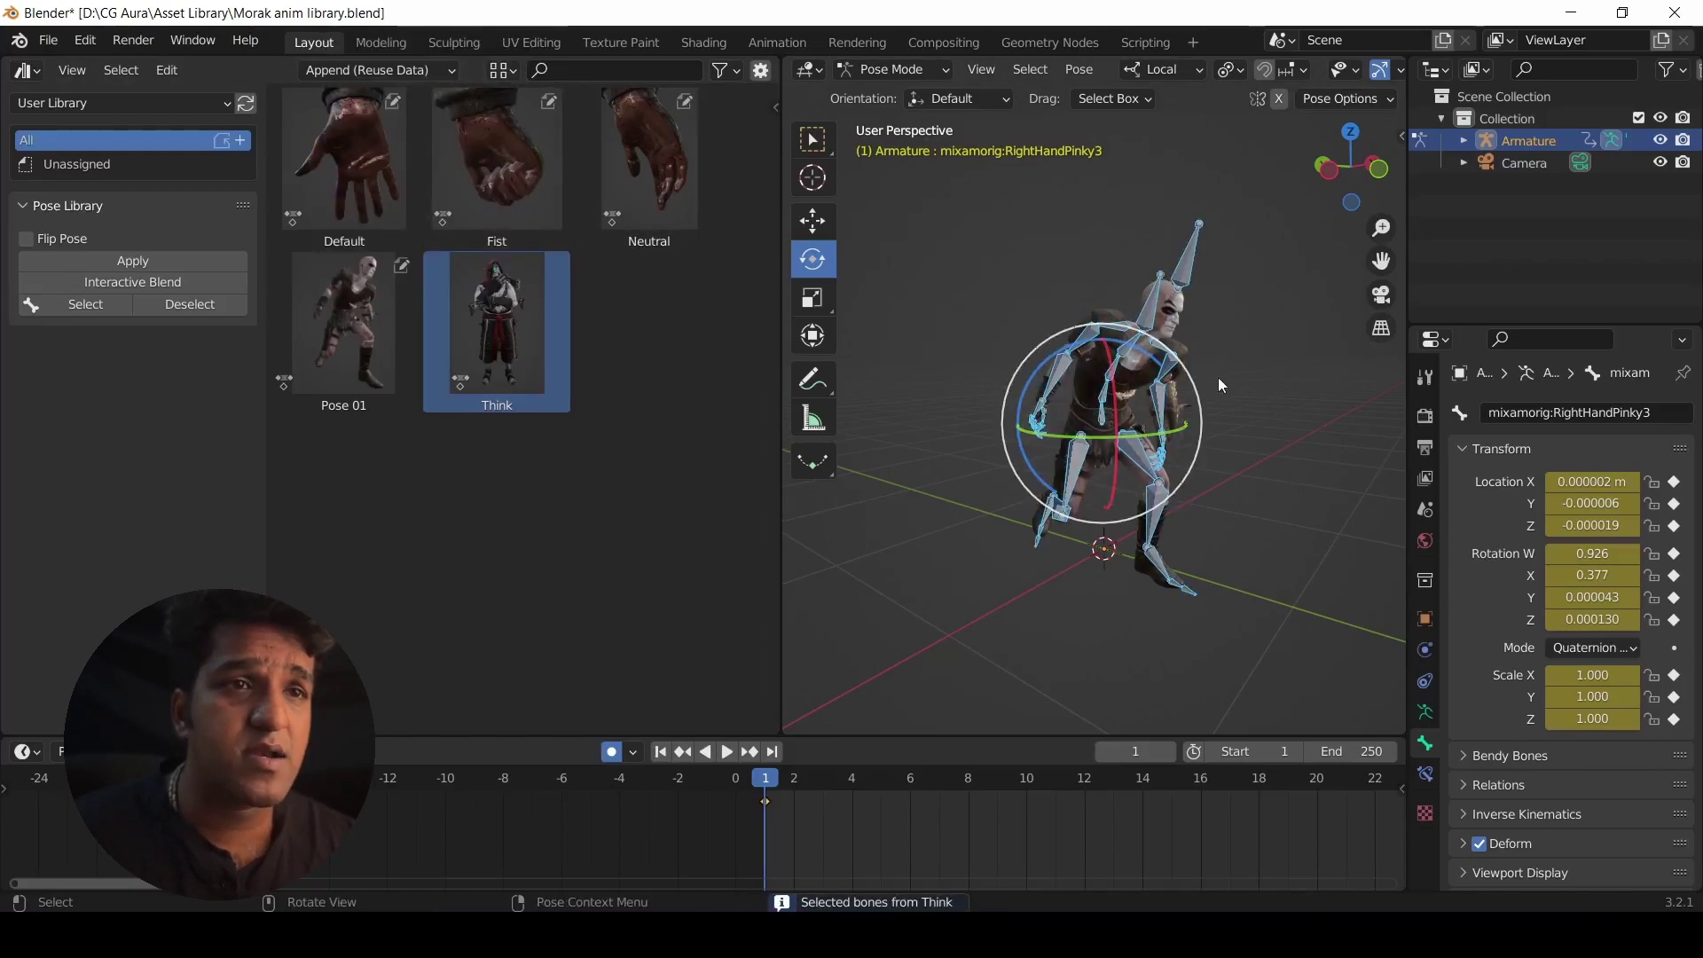
double_click(506, 297)
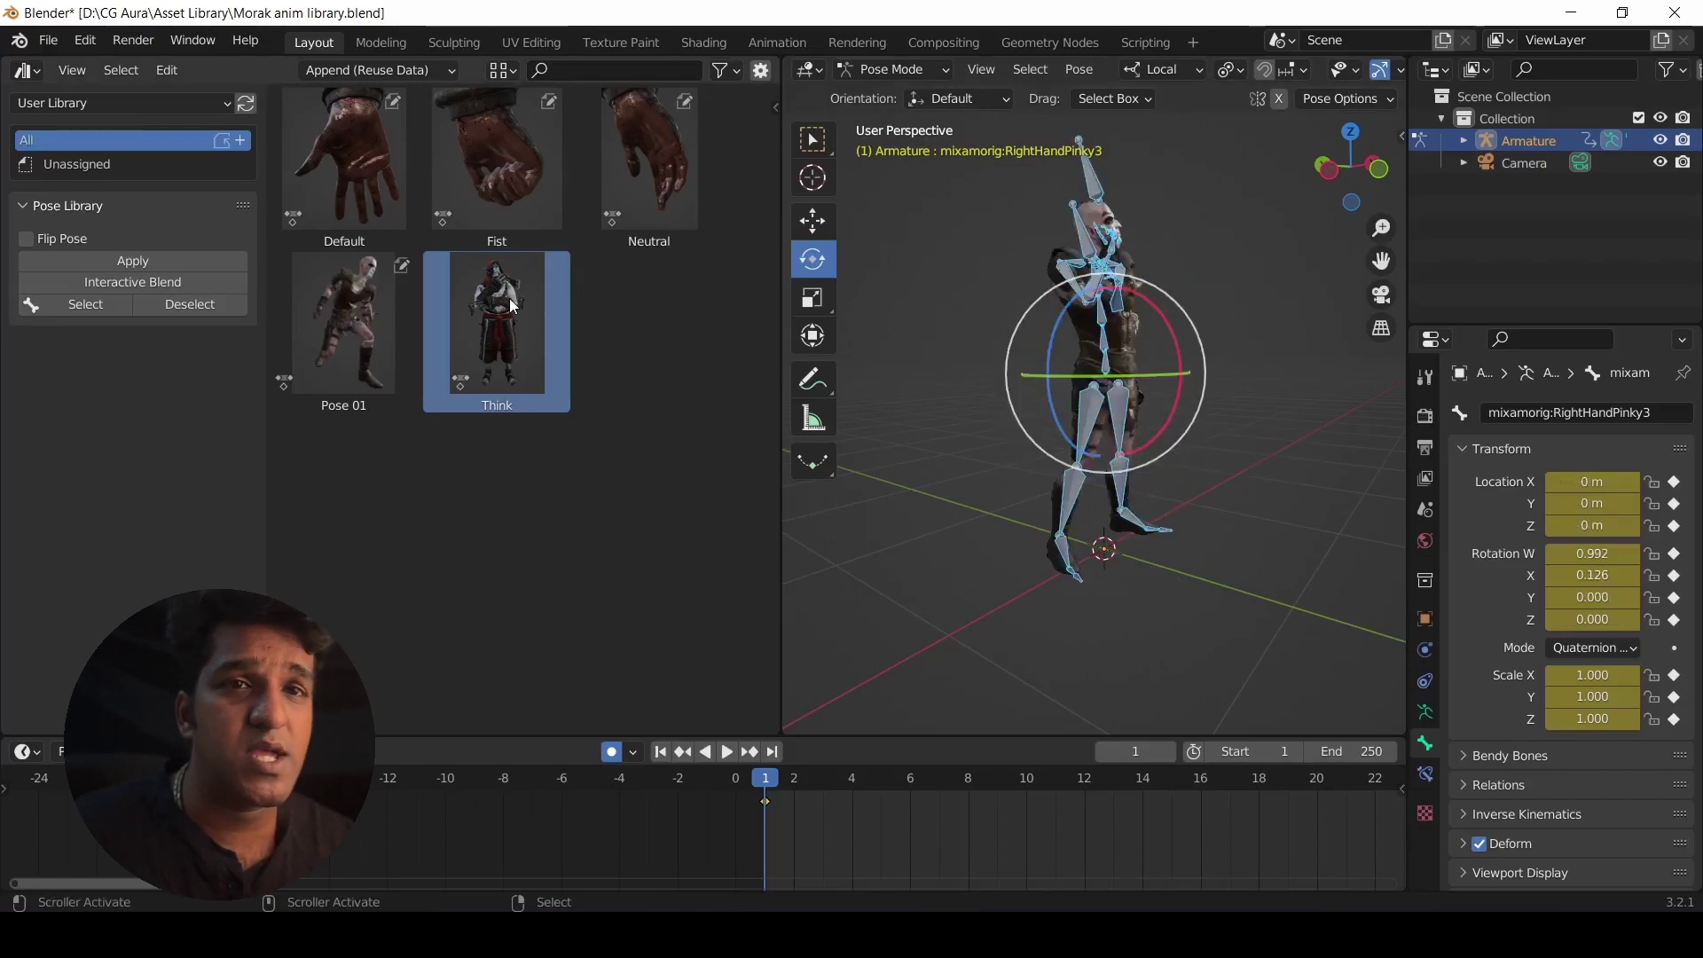
middle_drag(1307, 509, 1152, 529)
scroll(1209, 598, up, 3)
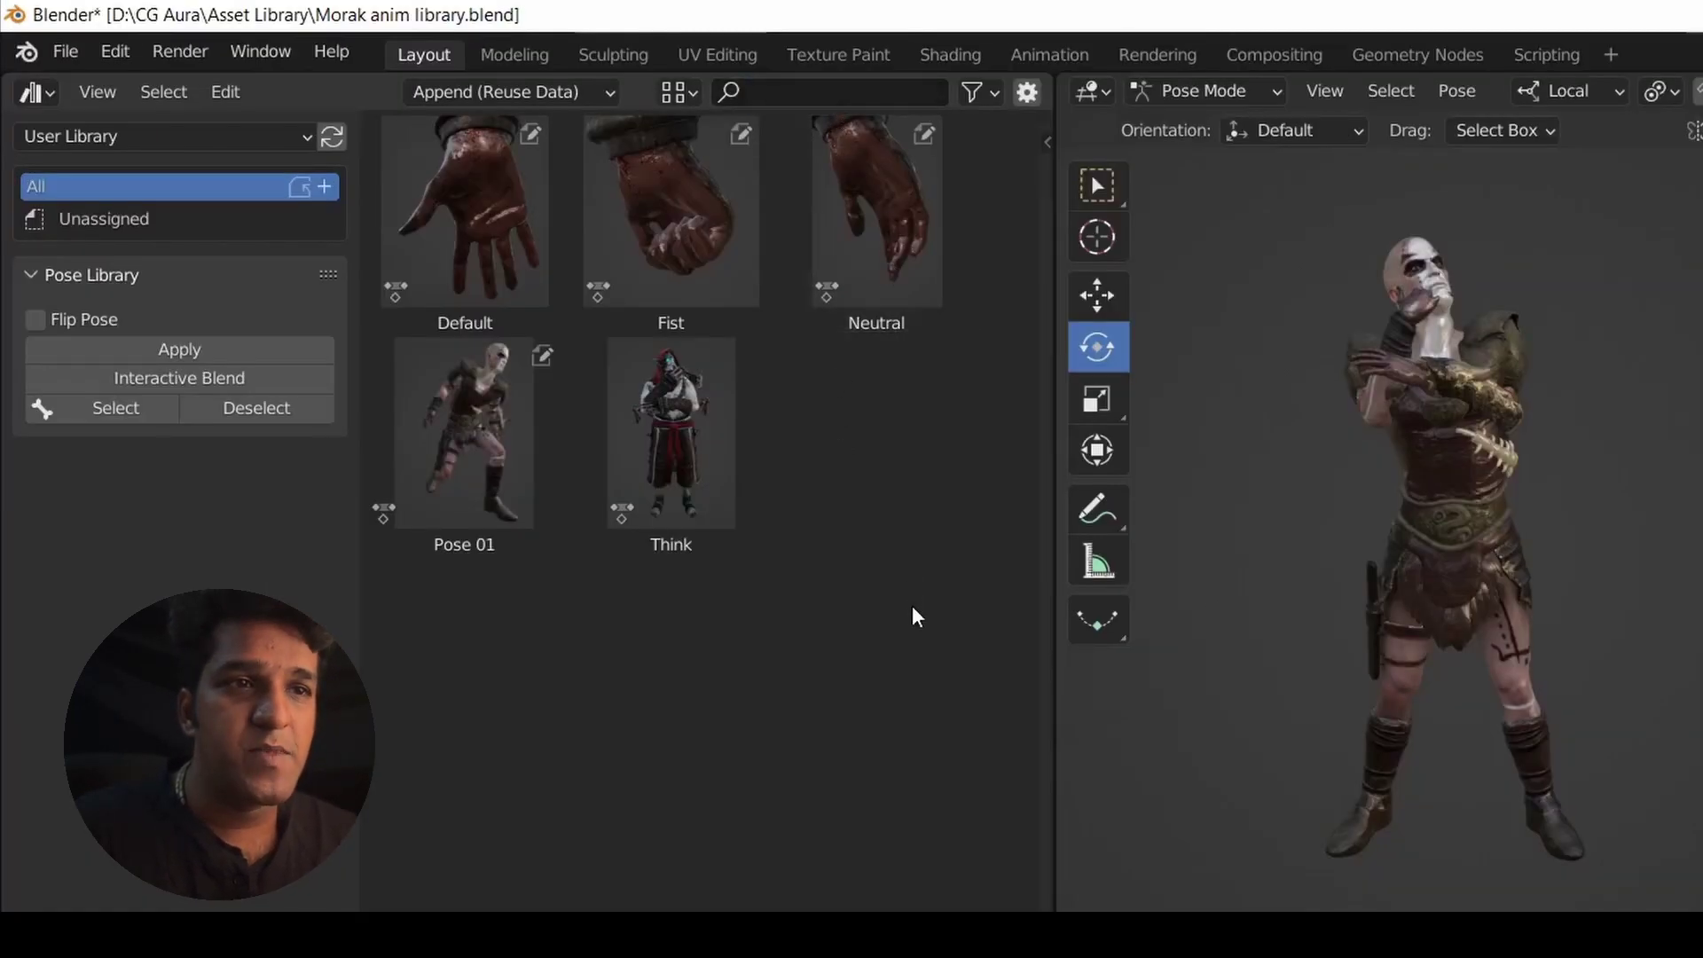
Check the asset details and tags of the Neutral, Think, Pose 01 and Fist poses.
click(885, 219)
key(n)
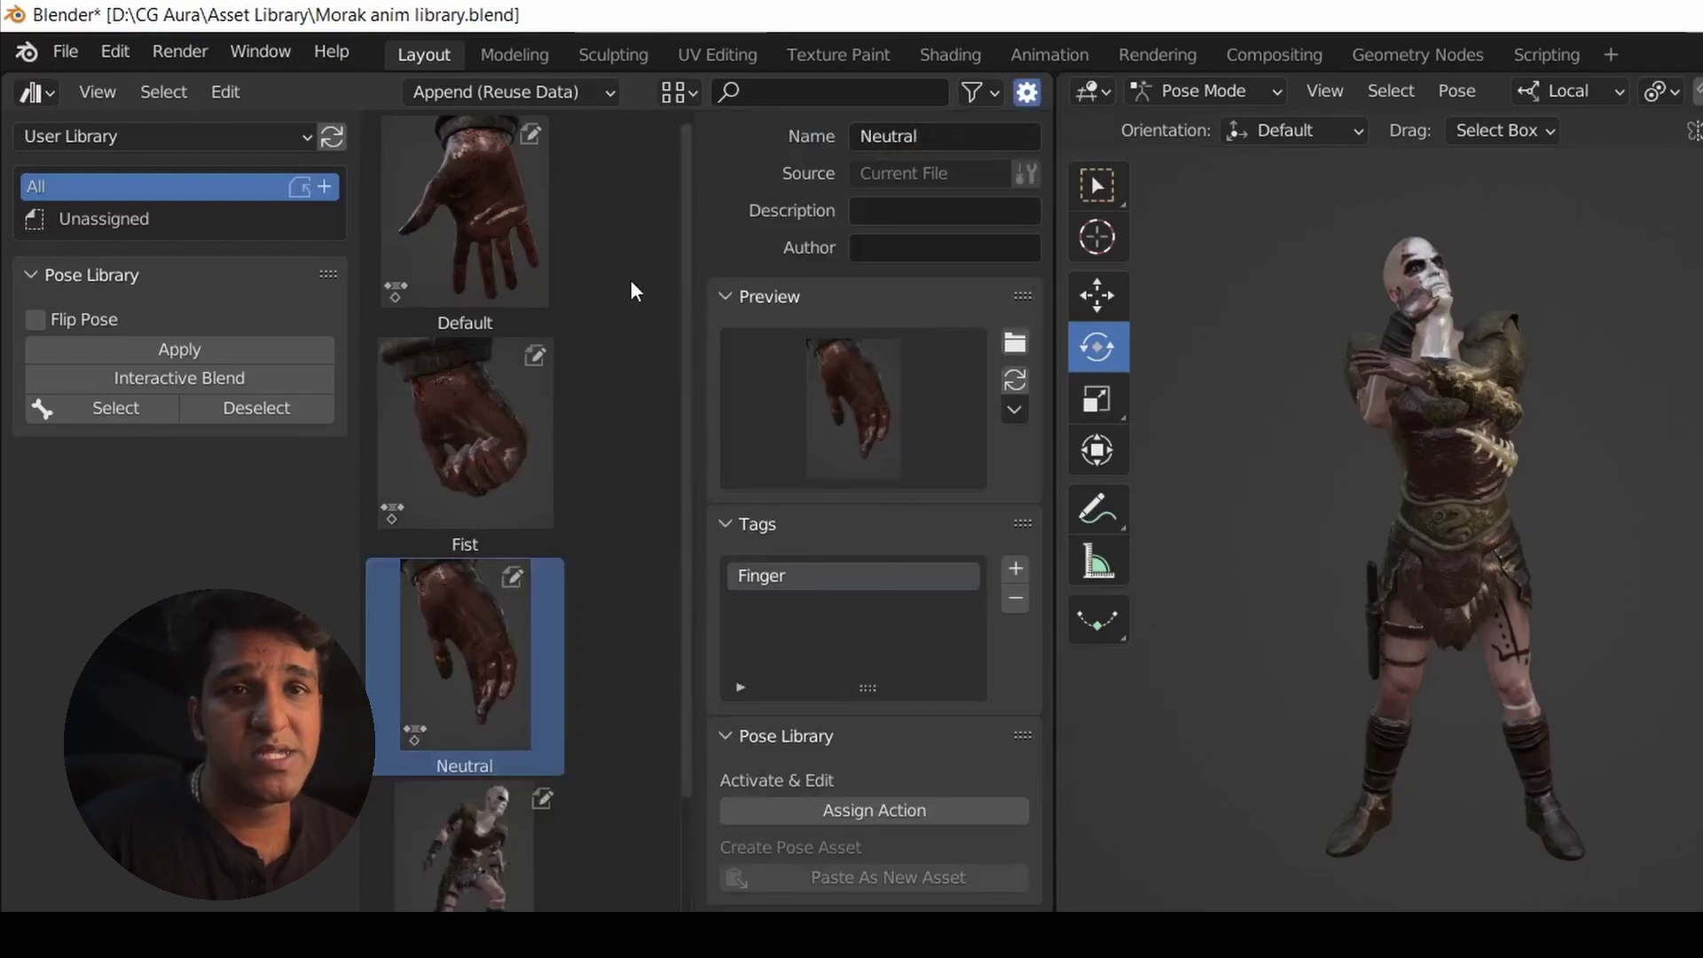
key(n)
click(657, 410)
key(n)
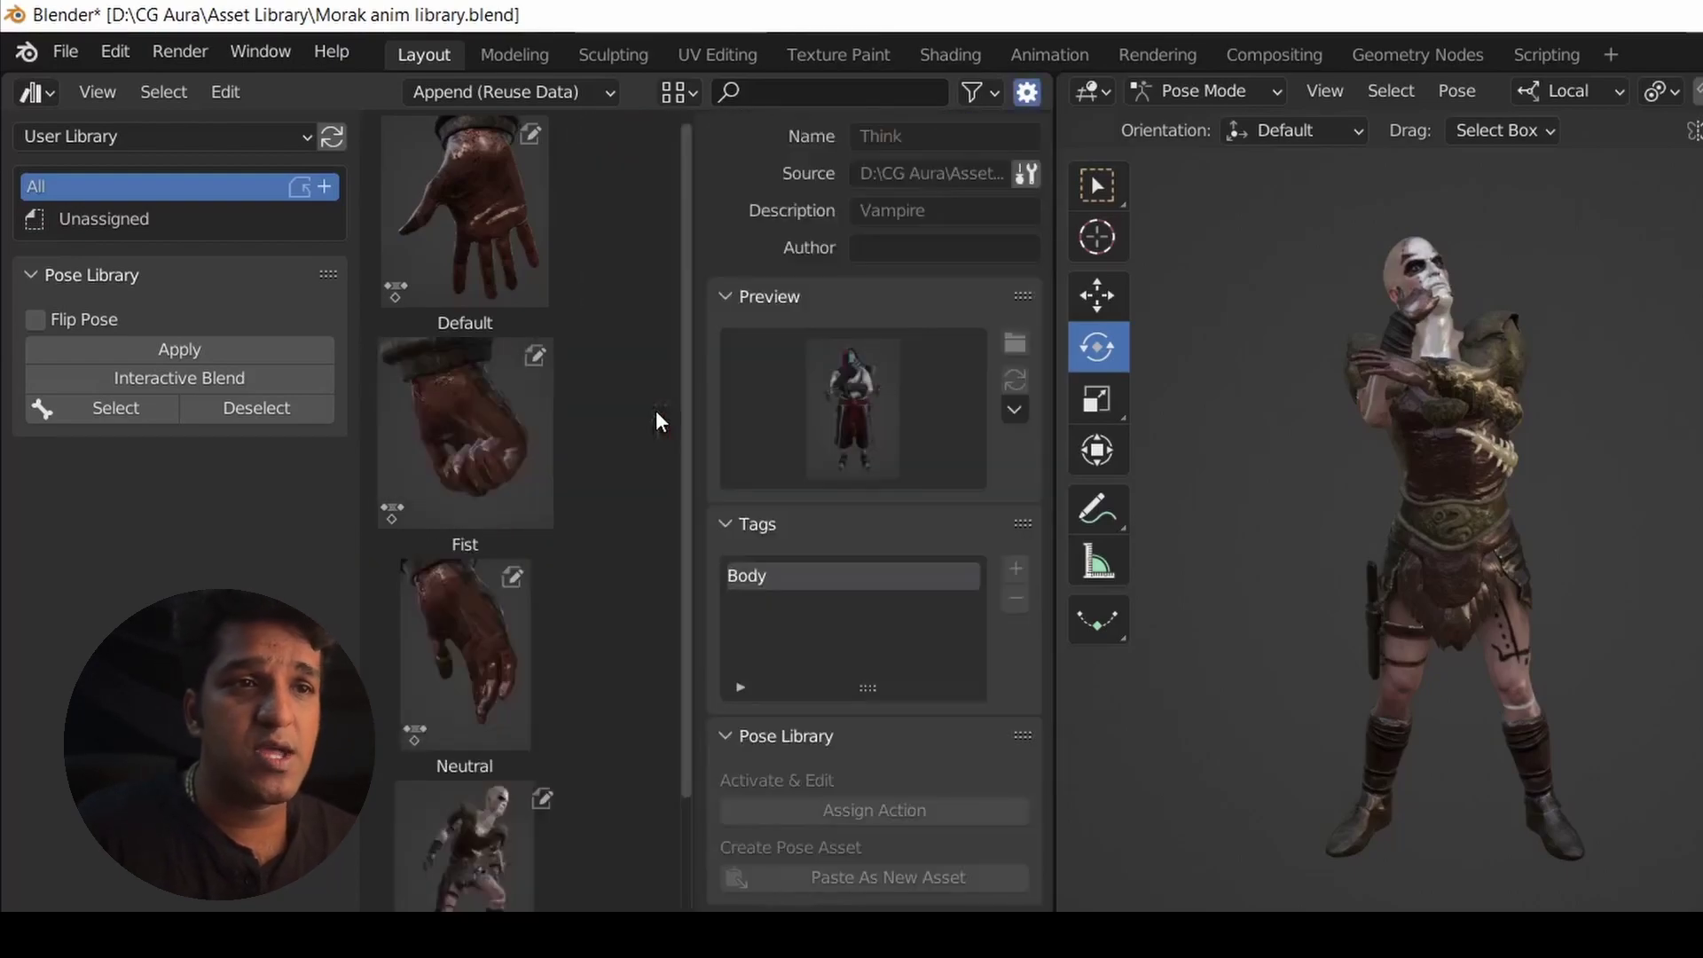
key(n)
click(477, 428)
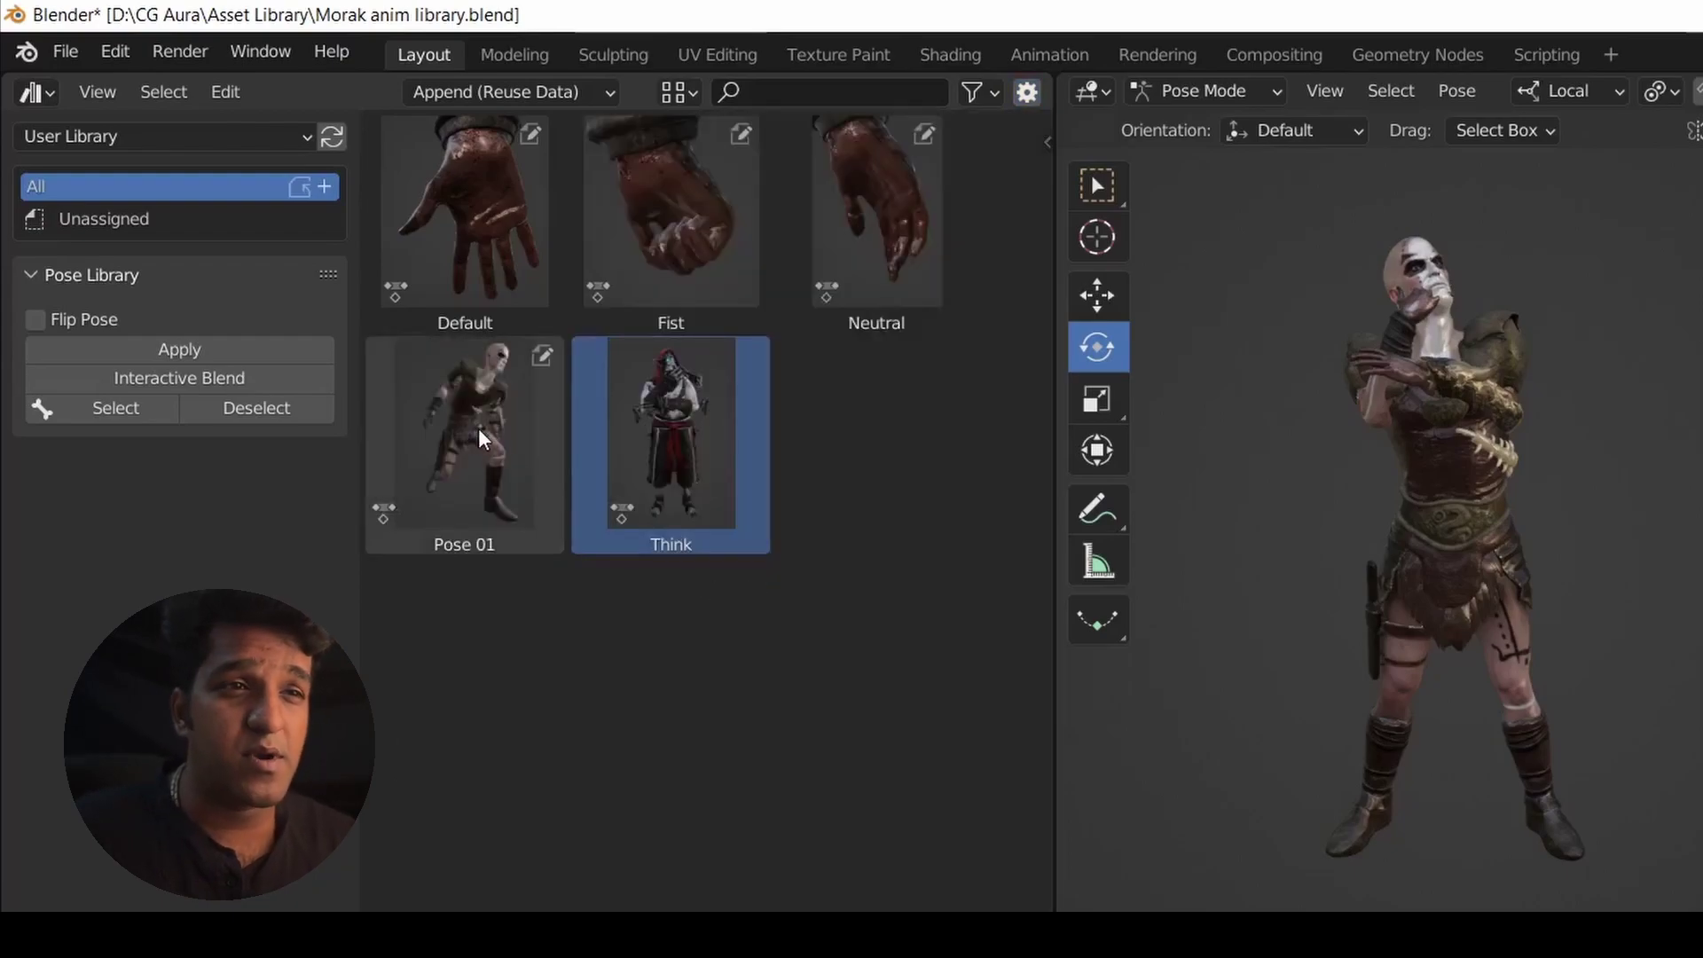
key(n)
key(n)
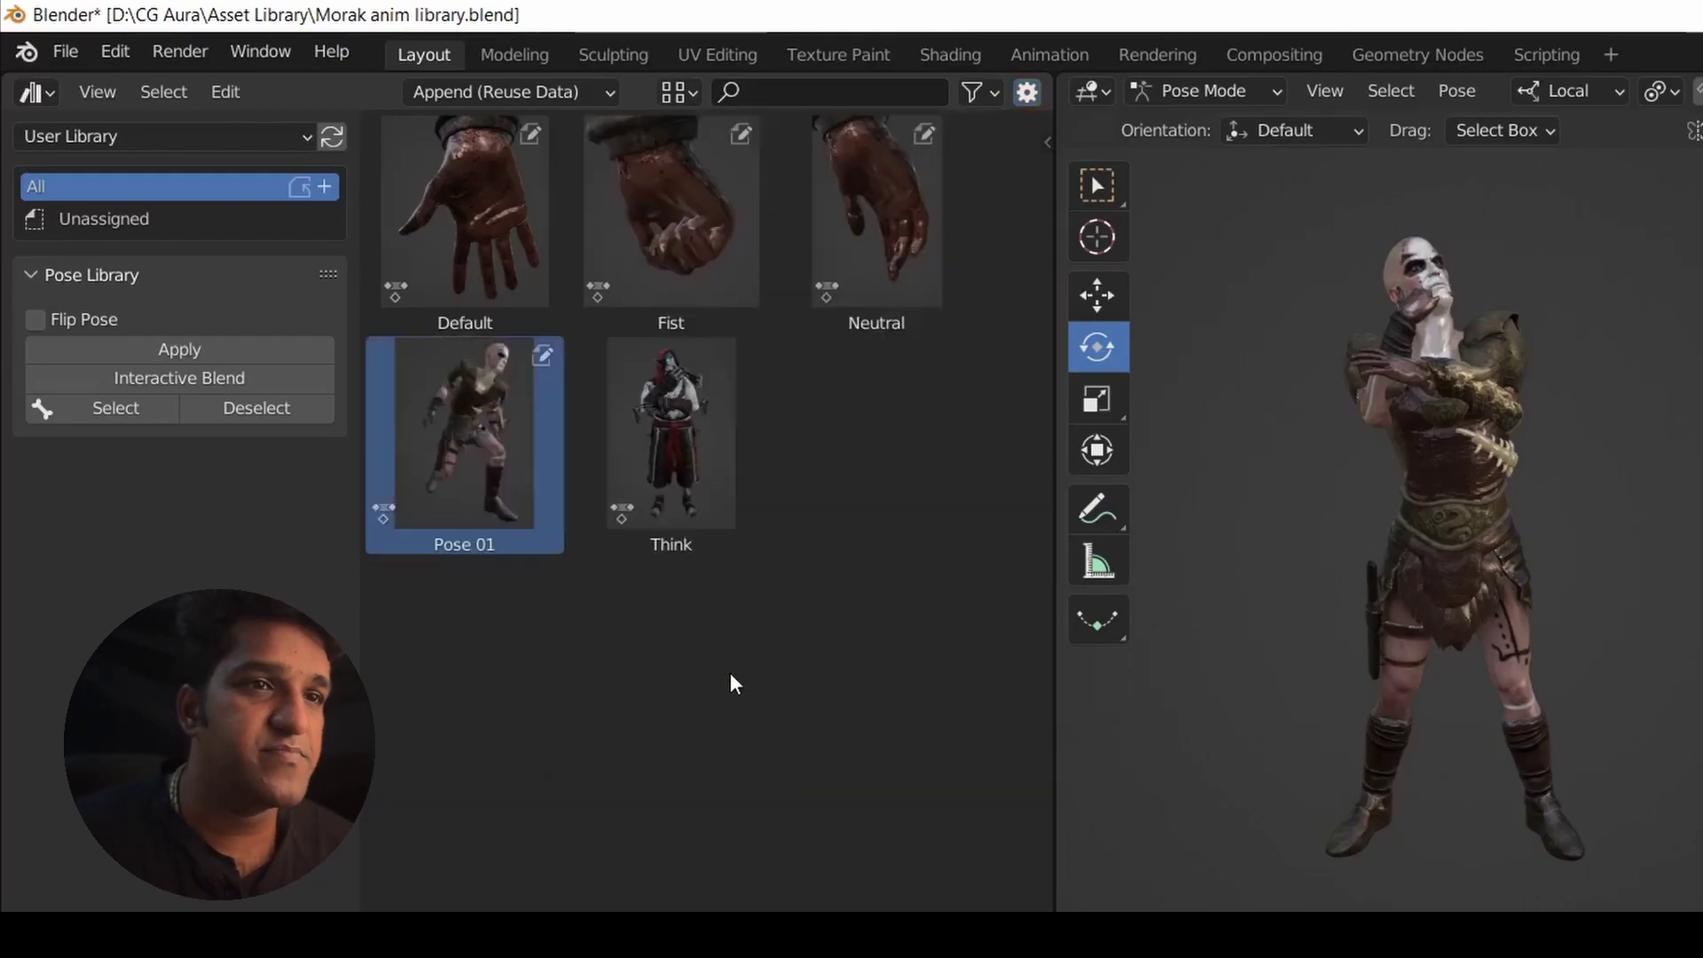
click(731, 672)
click(684, 188)
key(n)
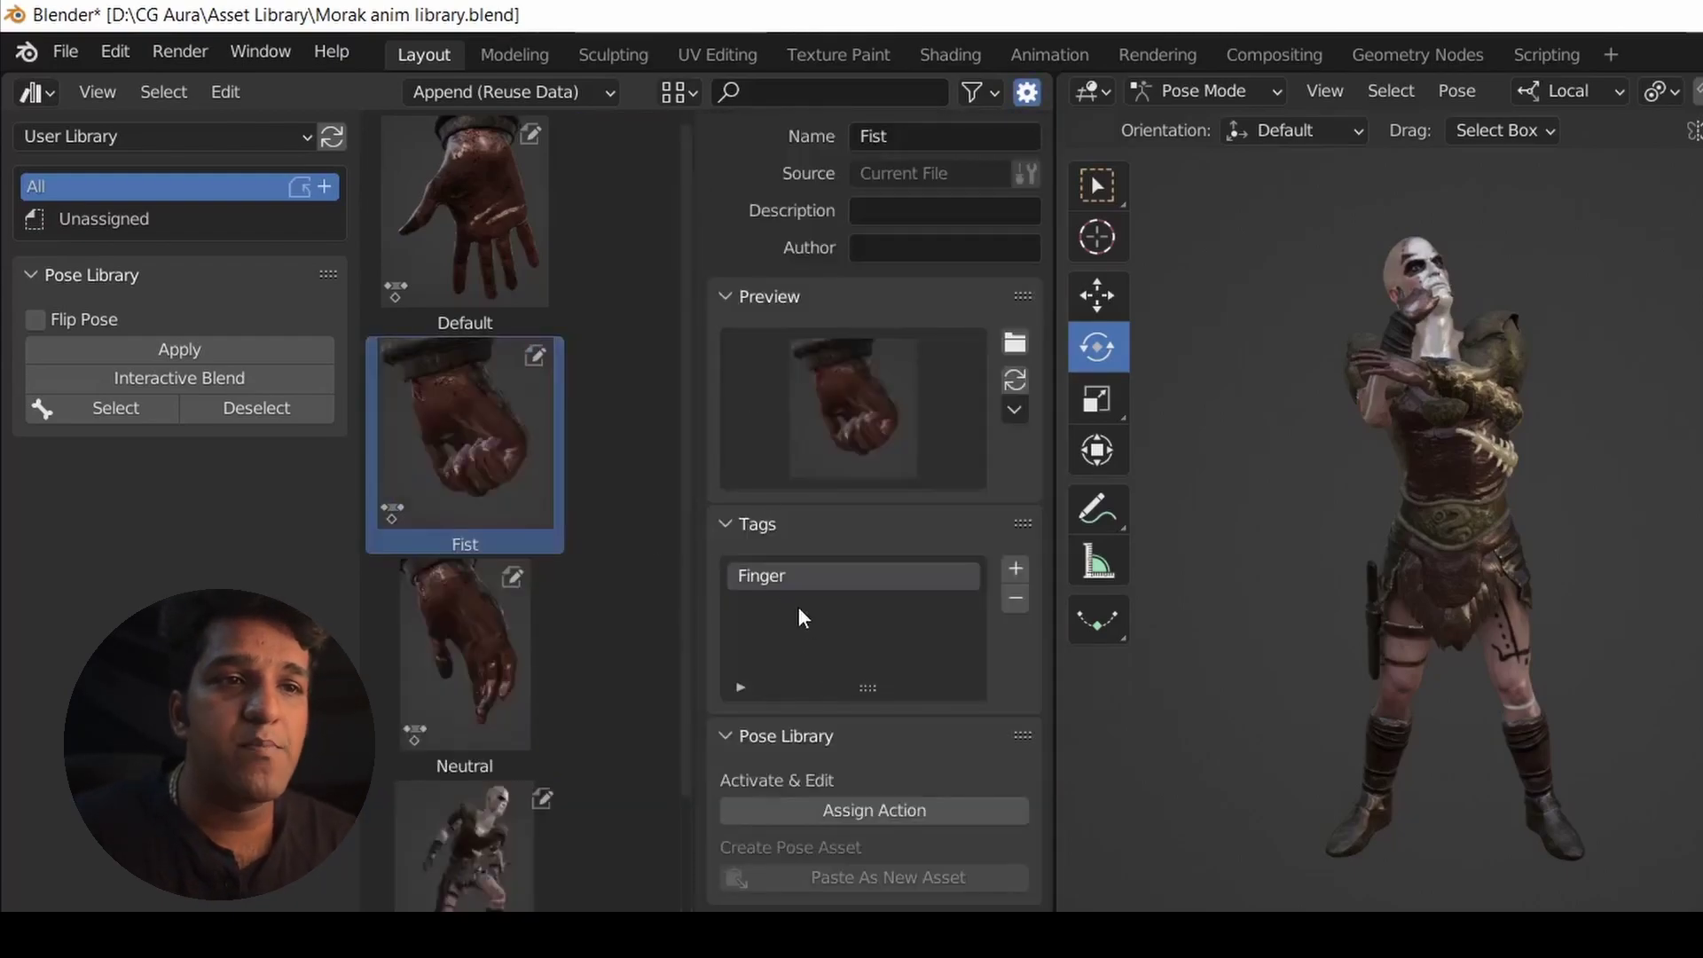
key(n)
click(779, 581)
Filter the asset library by the tag finger, and by body, and clear the search.
click(795, 92)
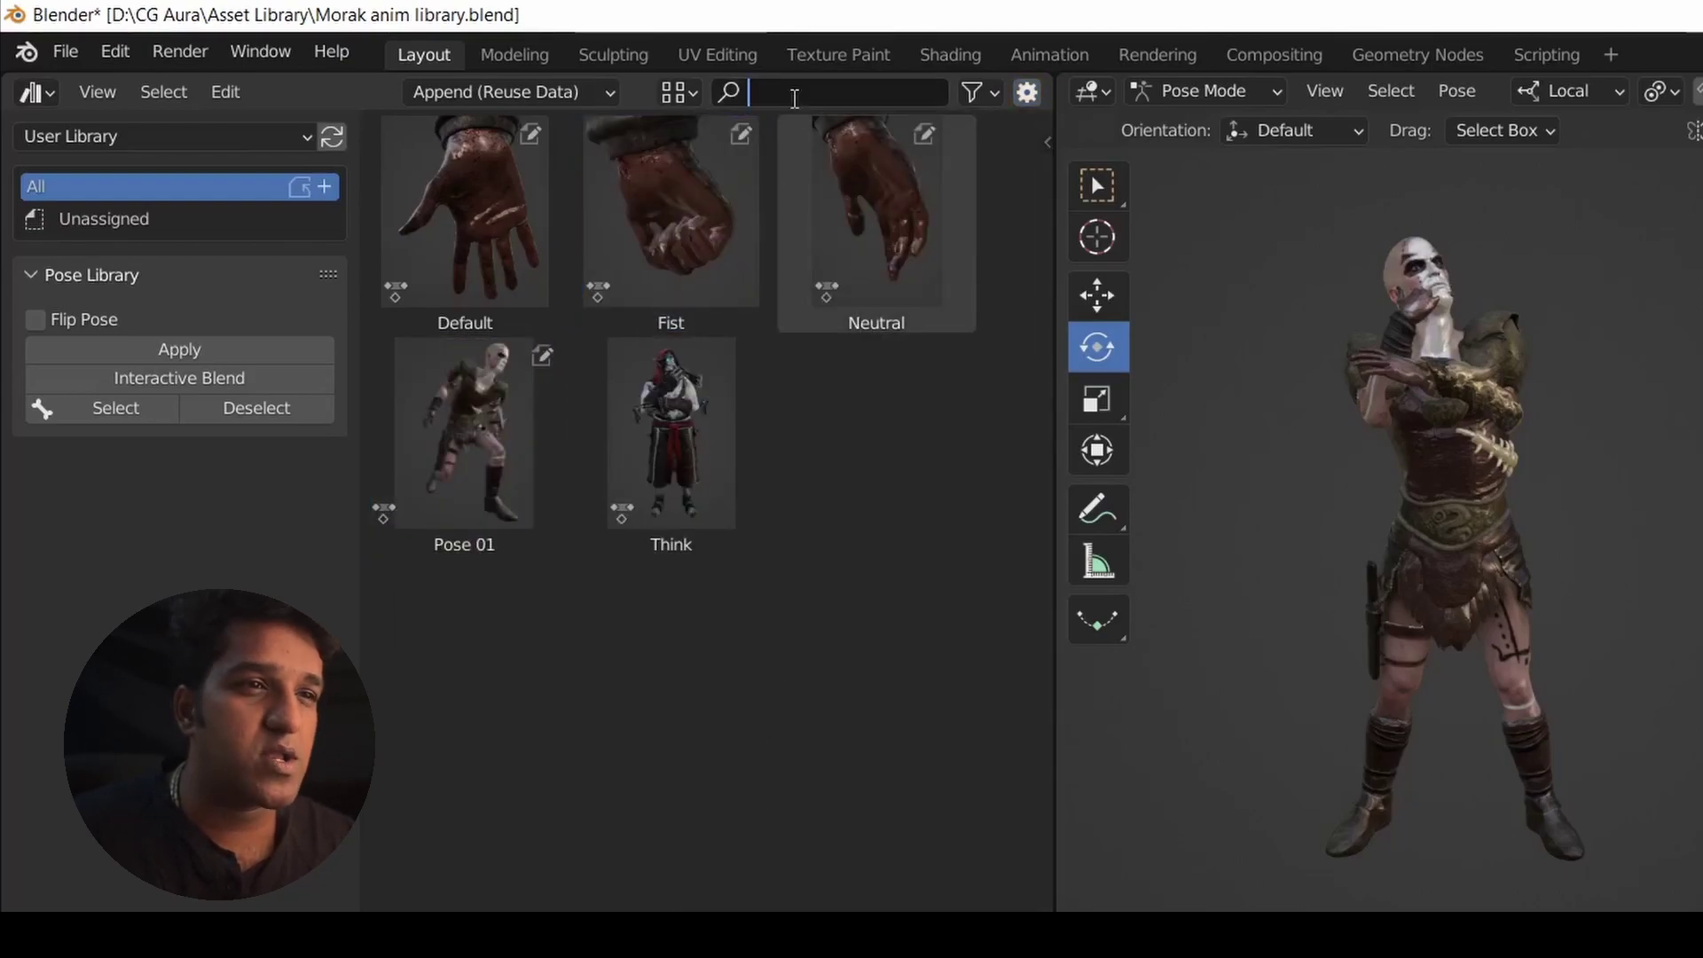
text(f)
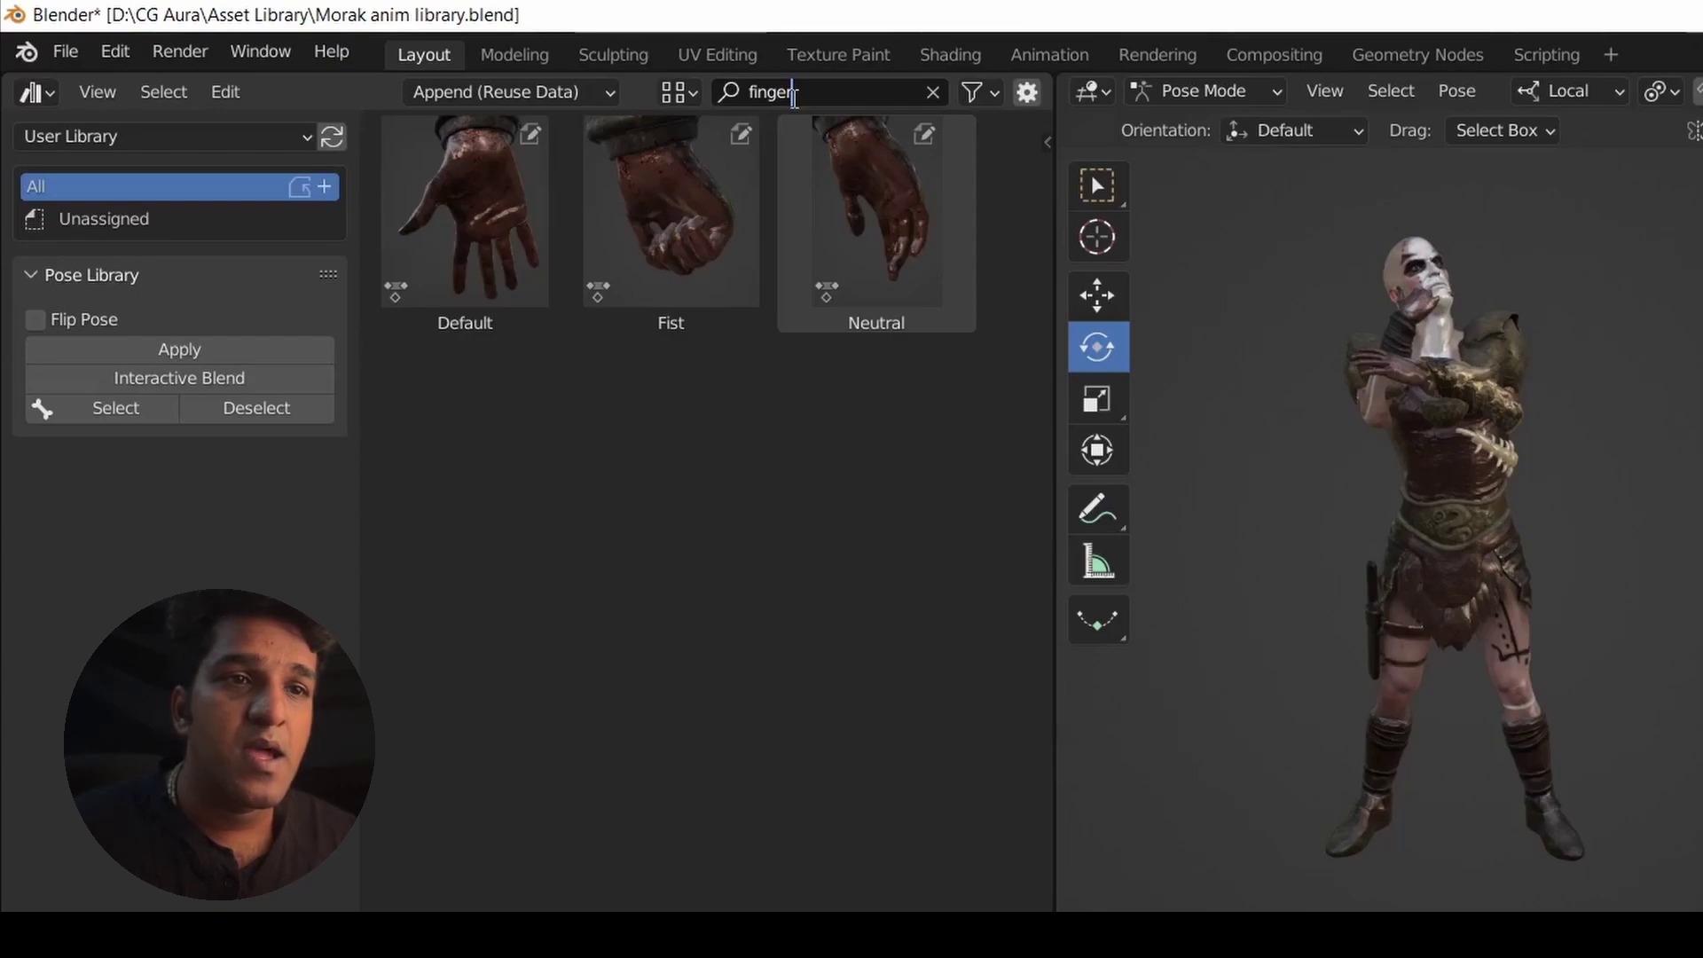
key(BackSpace)
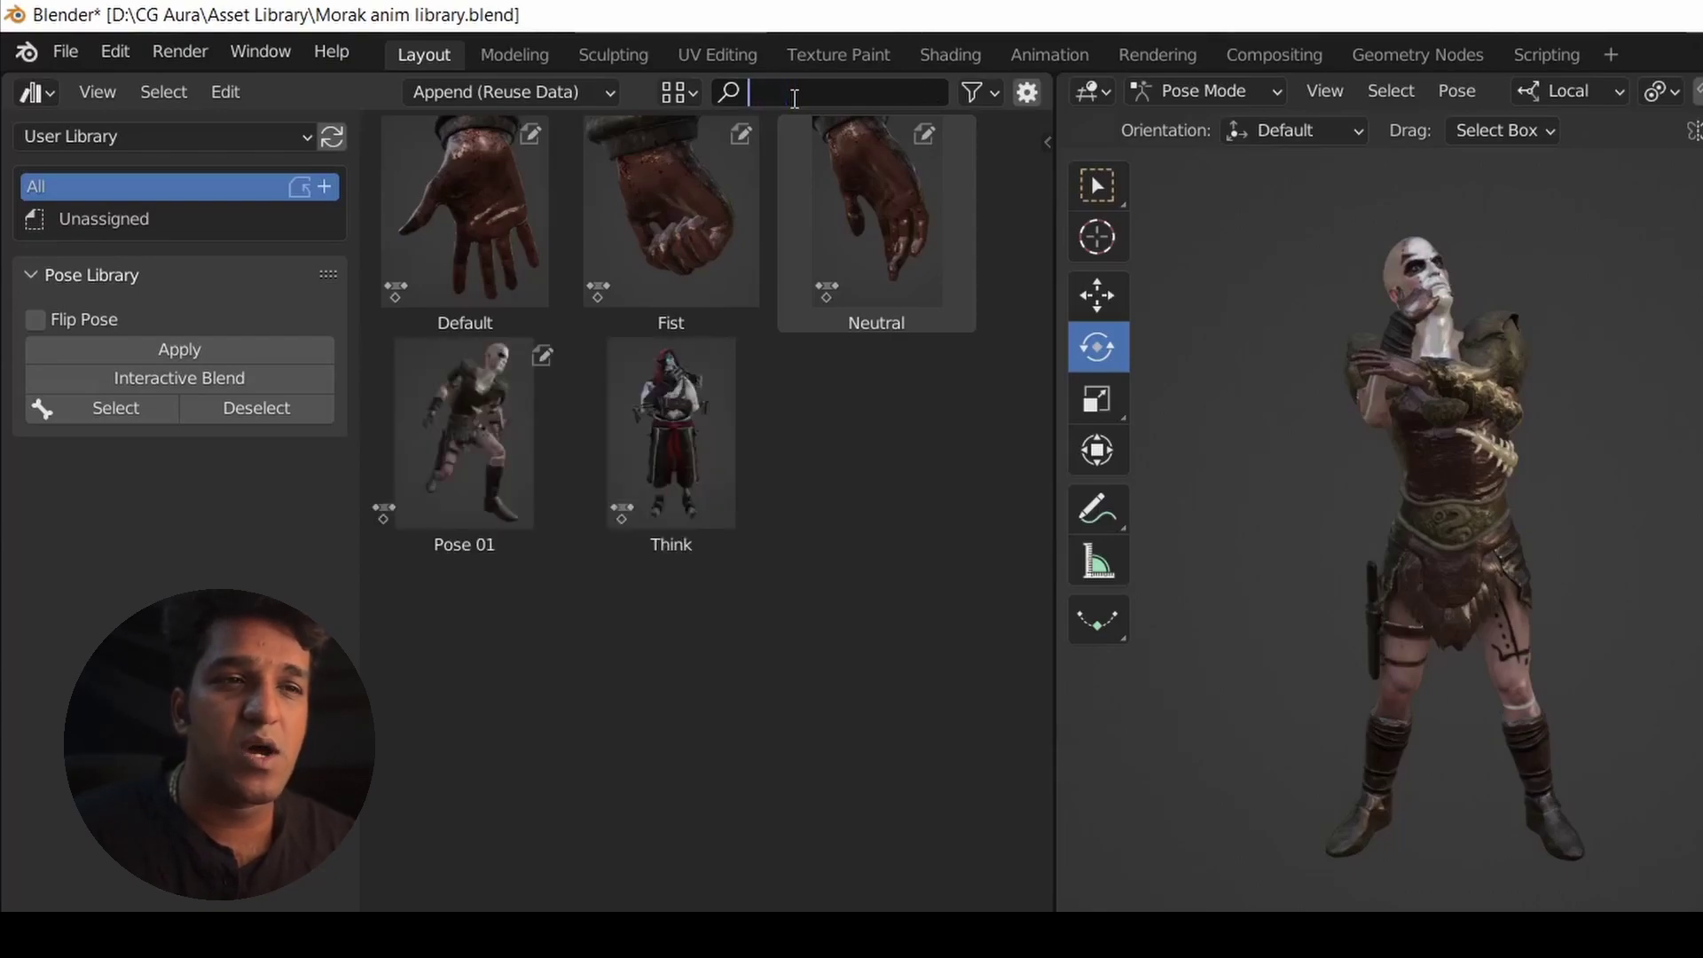
text(body)
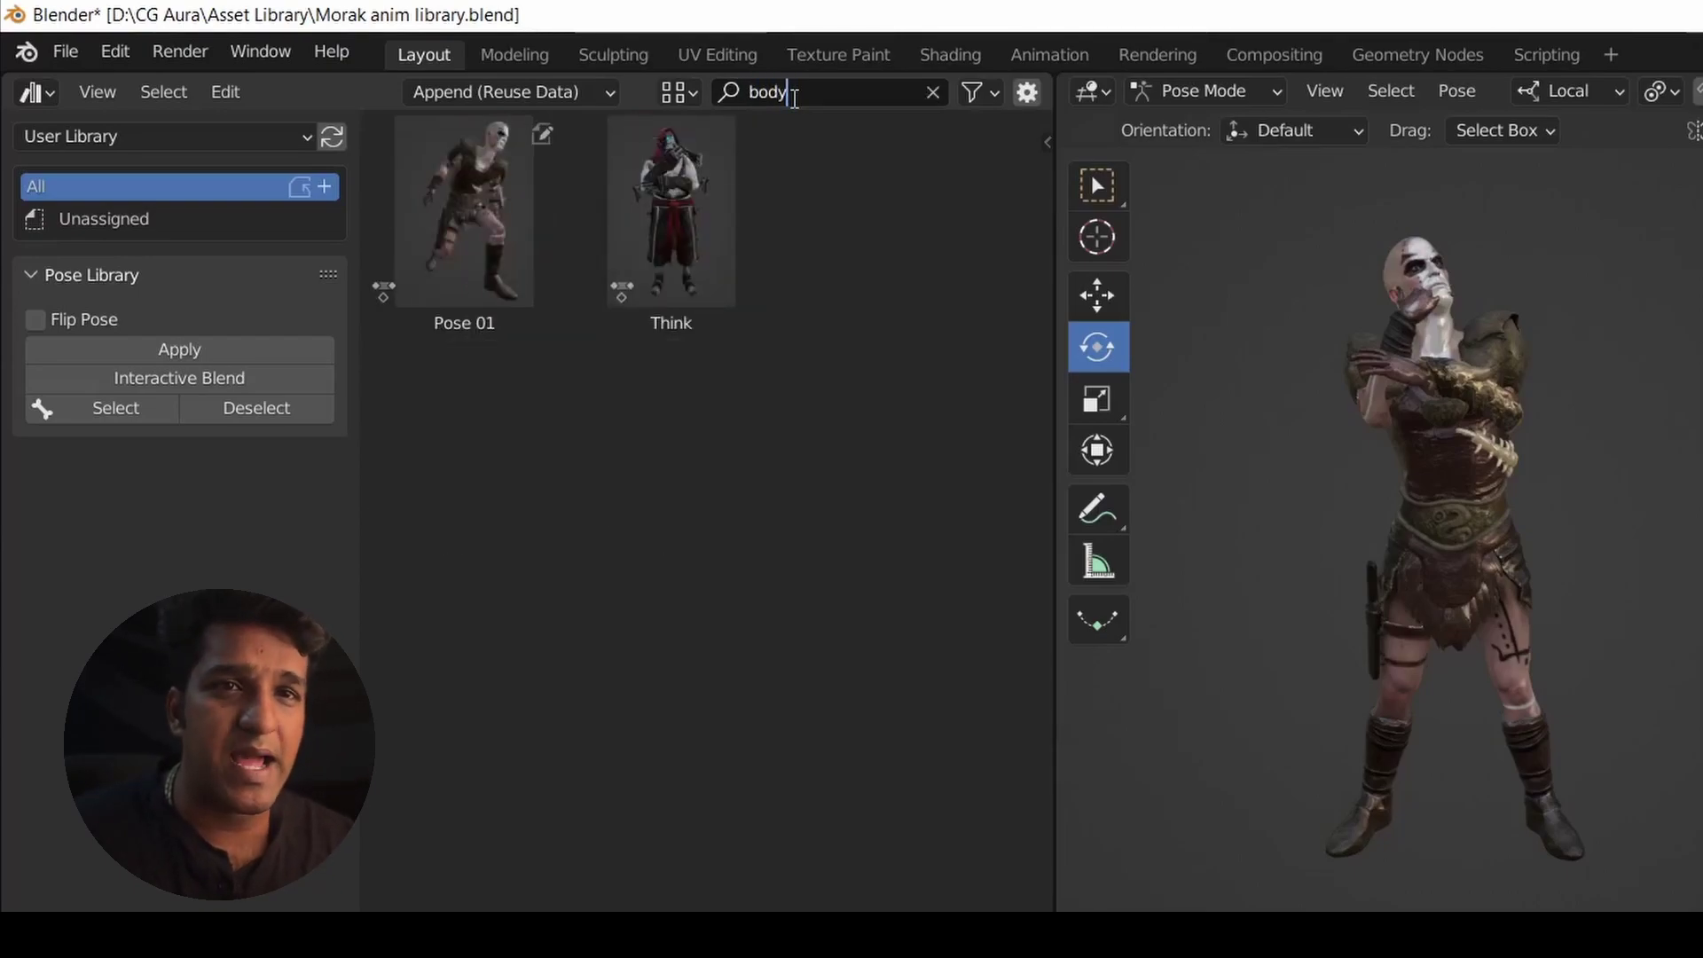
key(BackSpace)
key(BackSpace)
key(BackSpace)
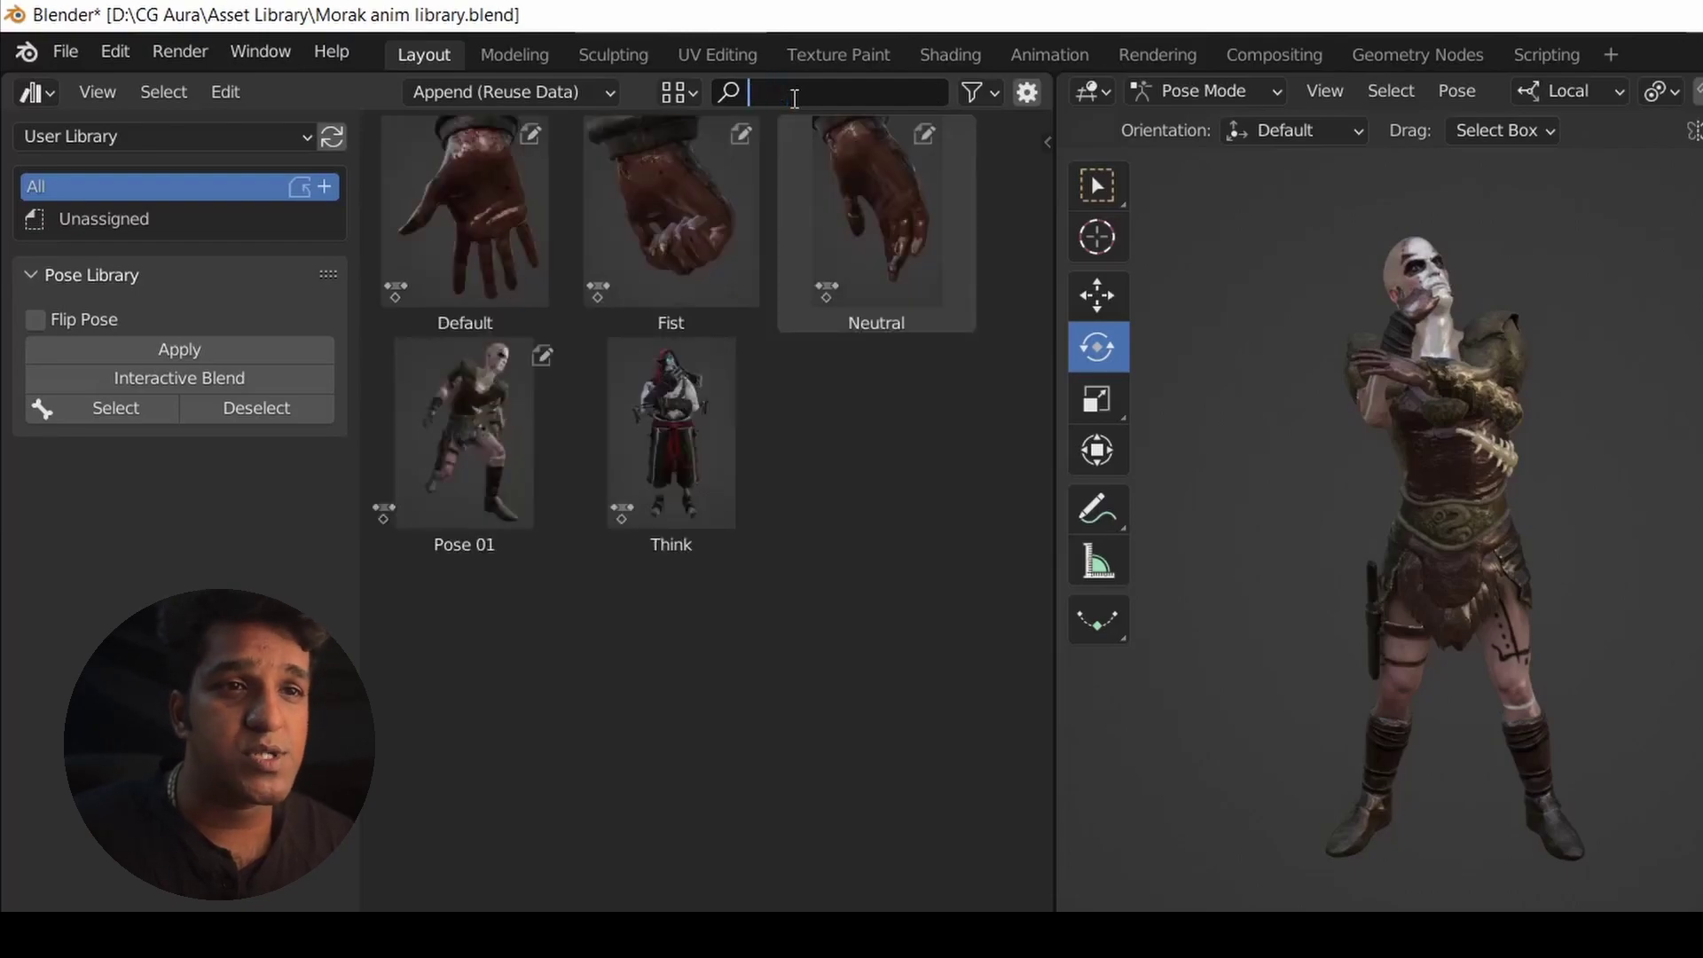
click(888, 584)
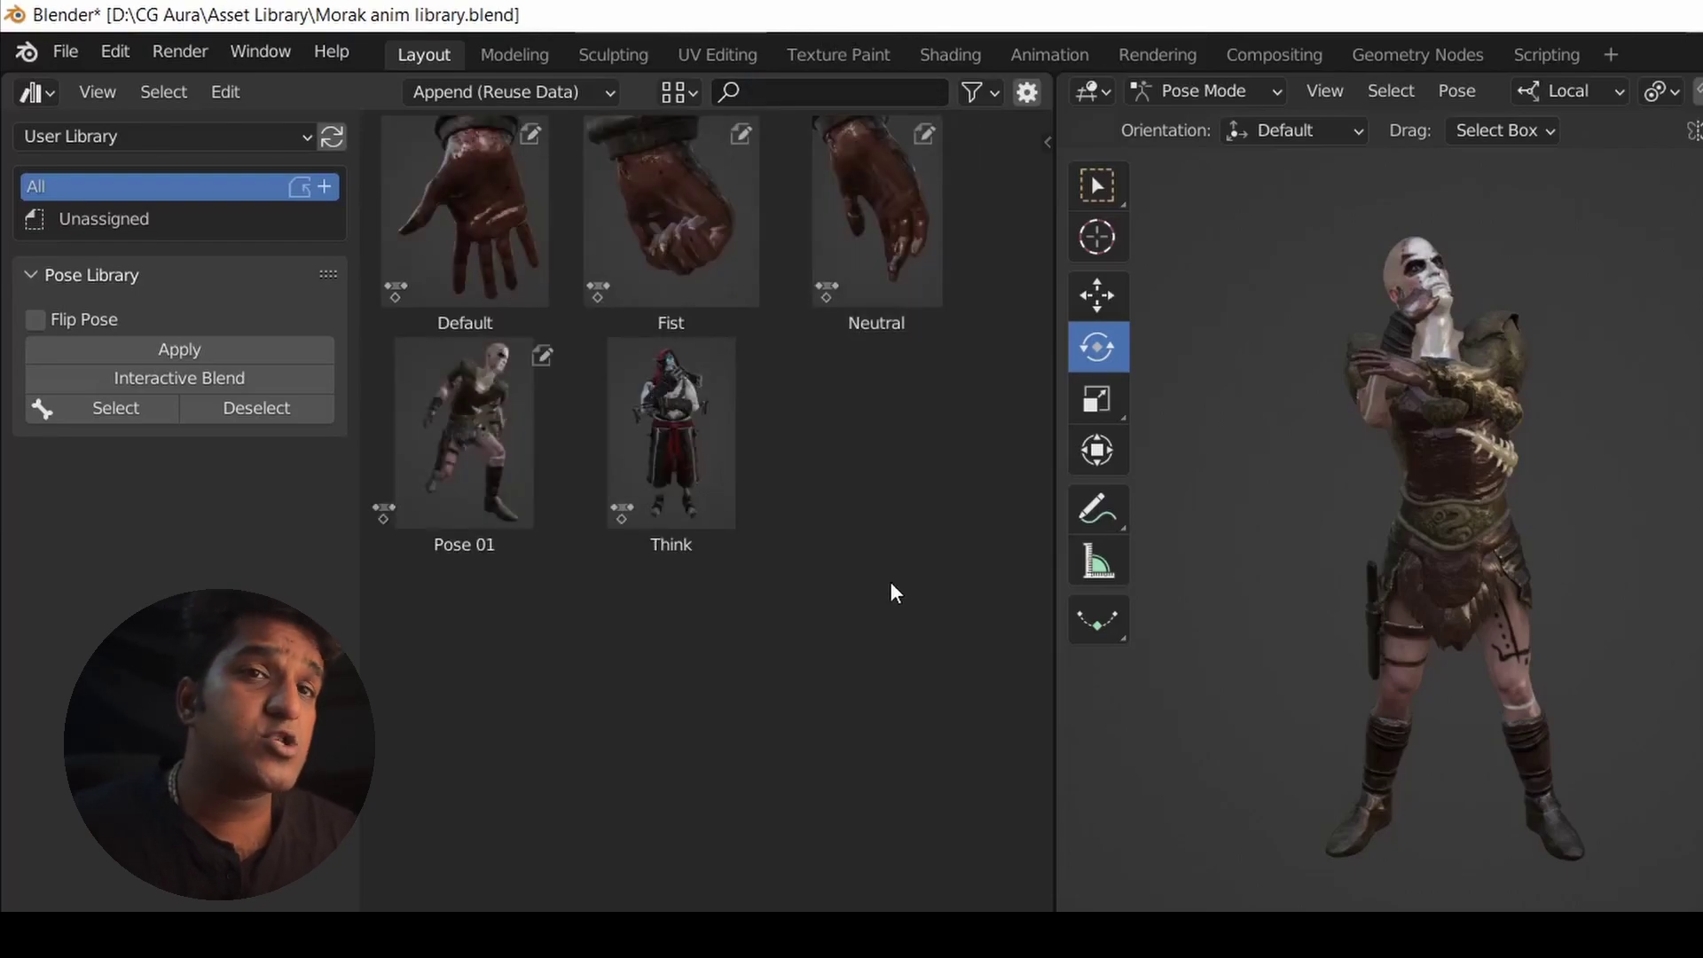
Set the asset source to Current File and add two catalogs named Body and Fingers.
click(142, 133)
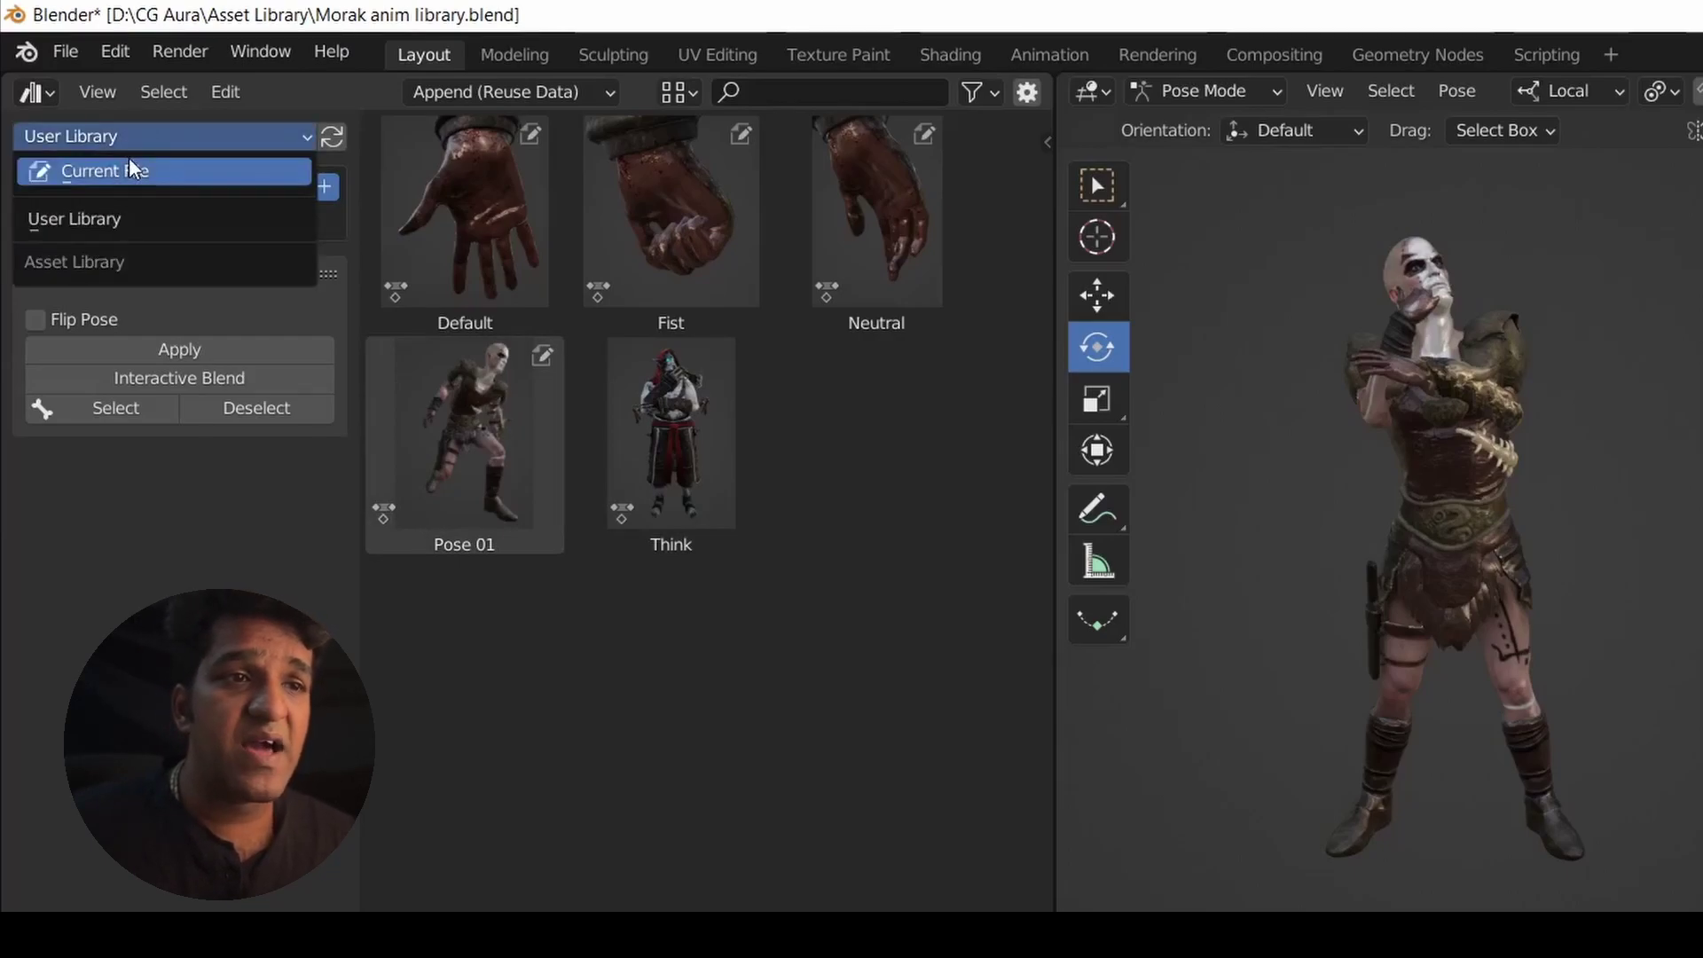
click(129, 160)
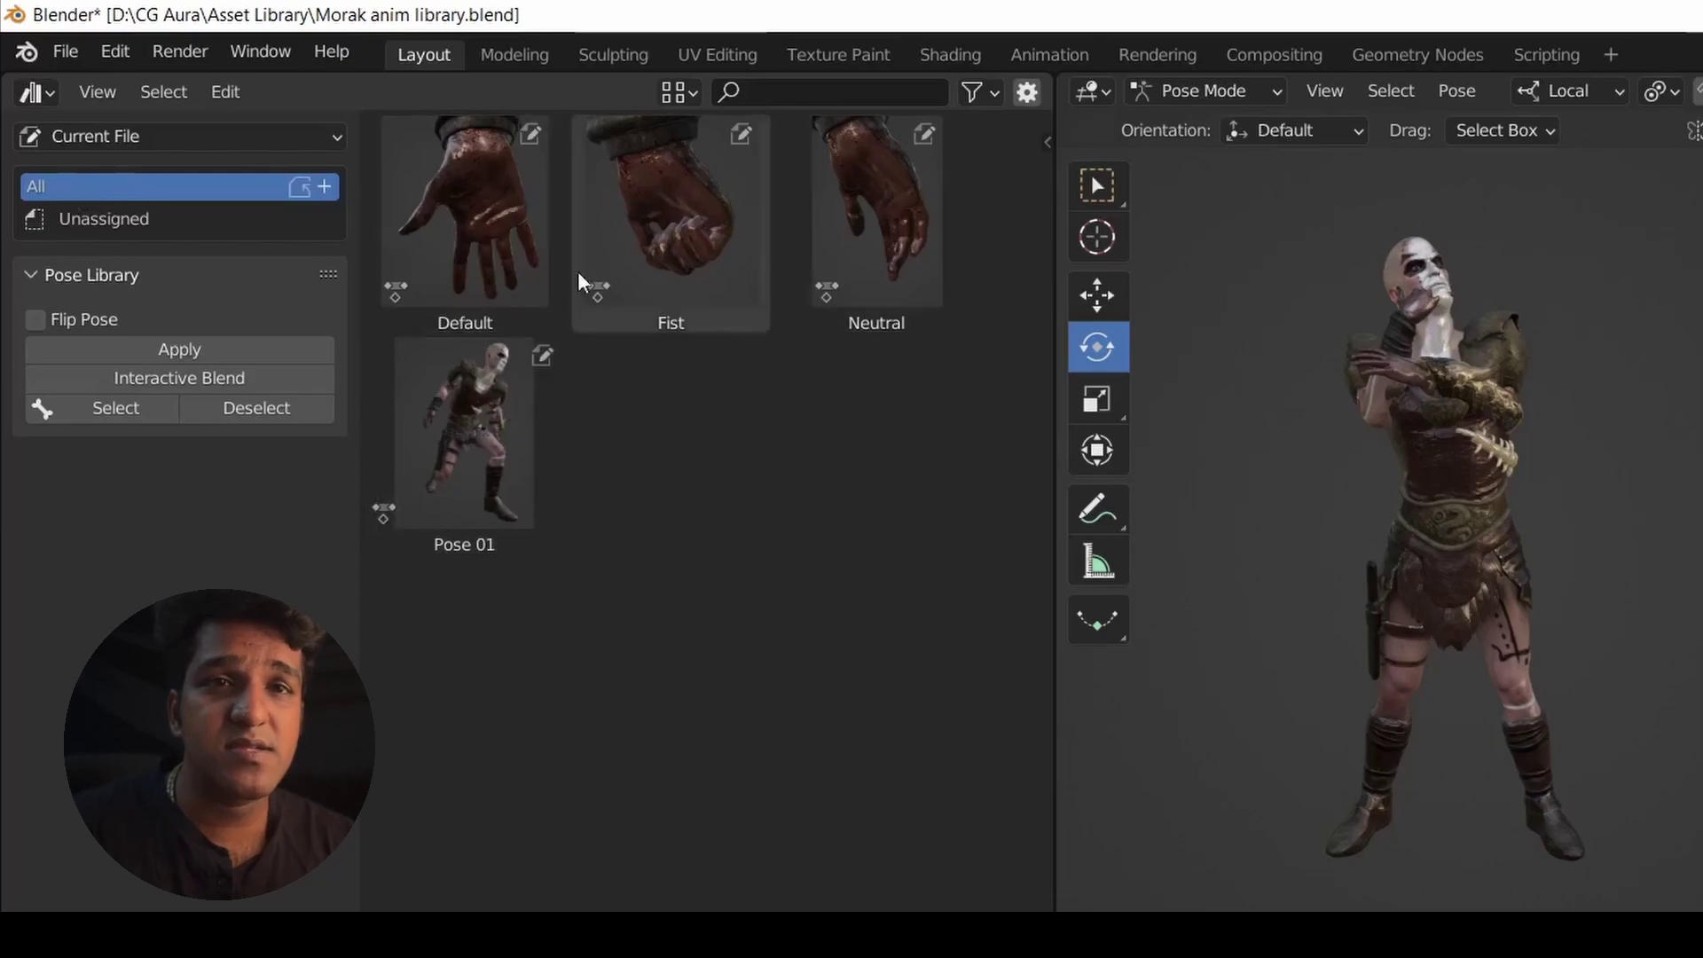
click(327, 187)
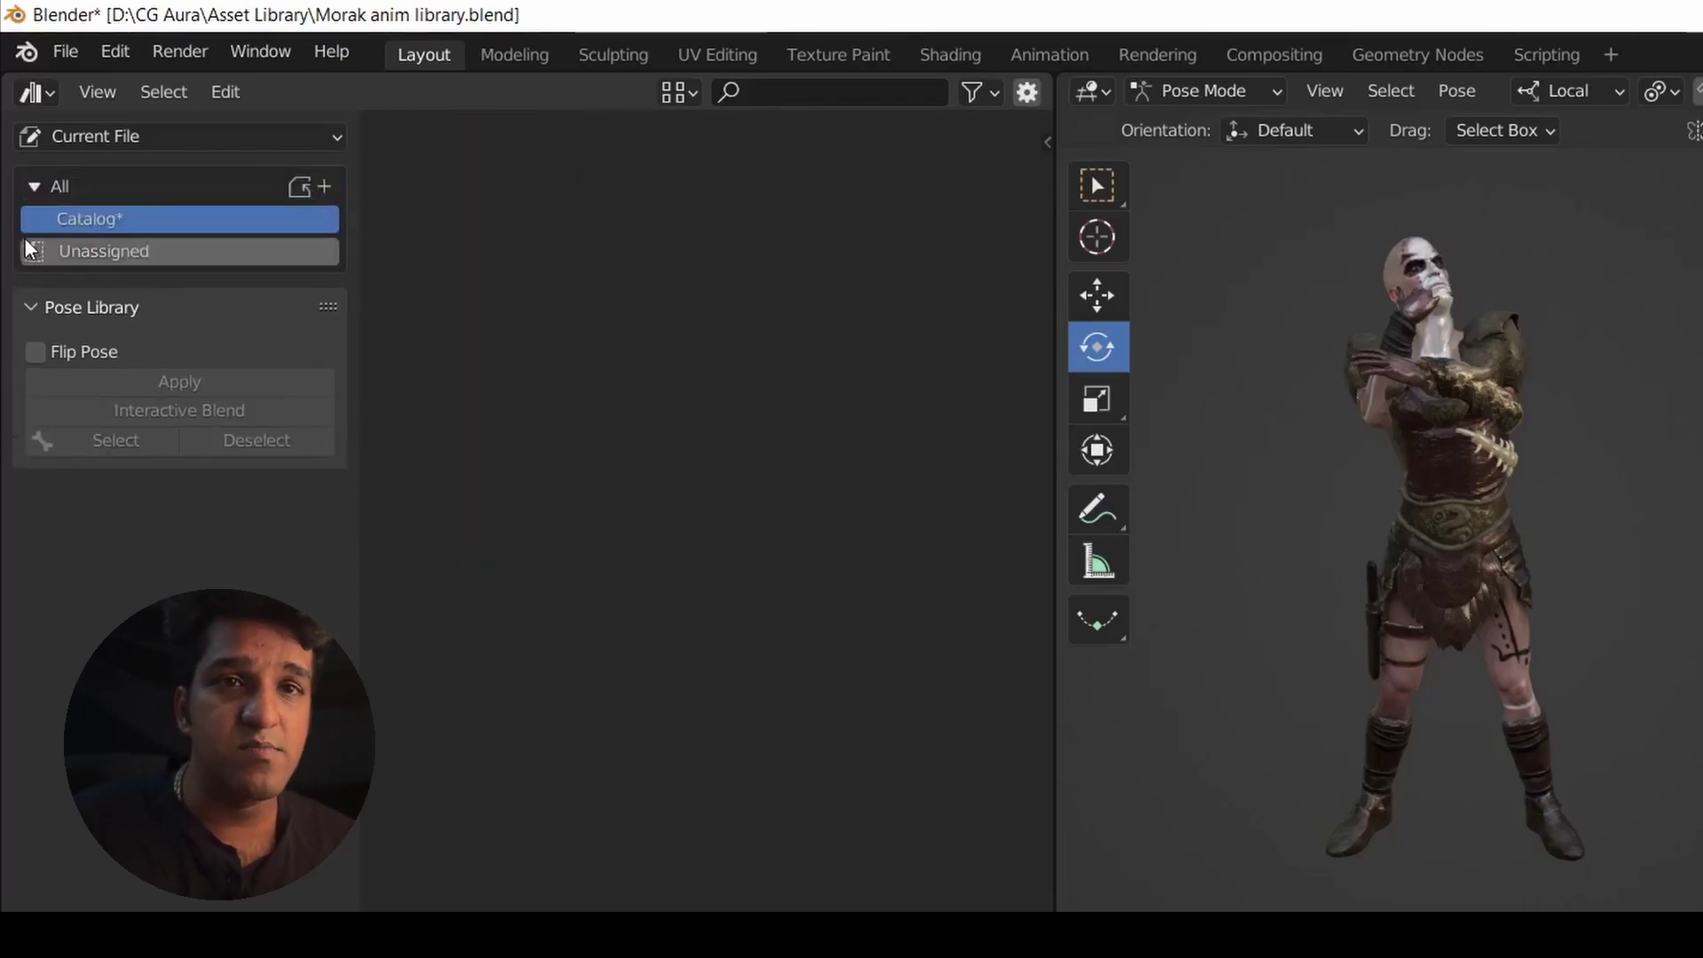
double_click(98, 220)
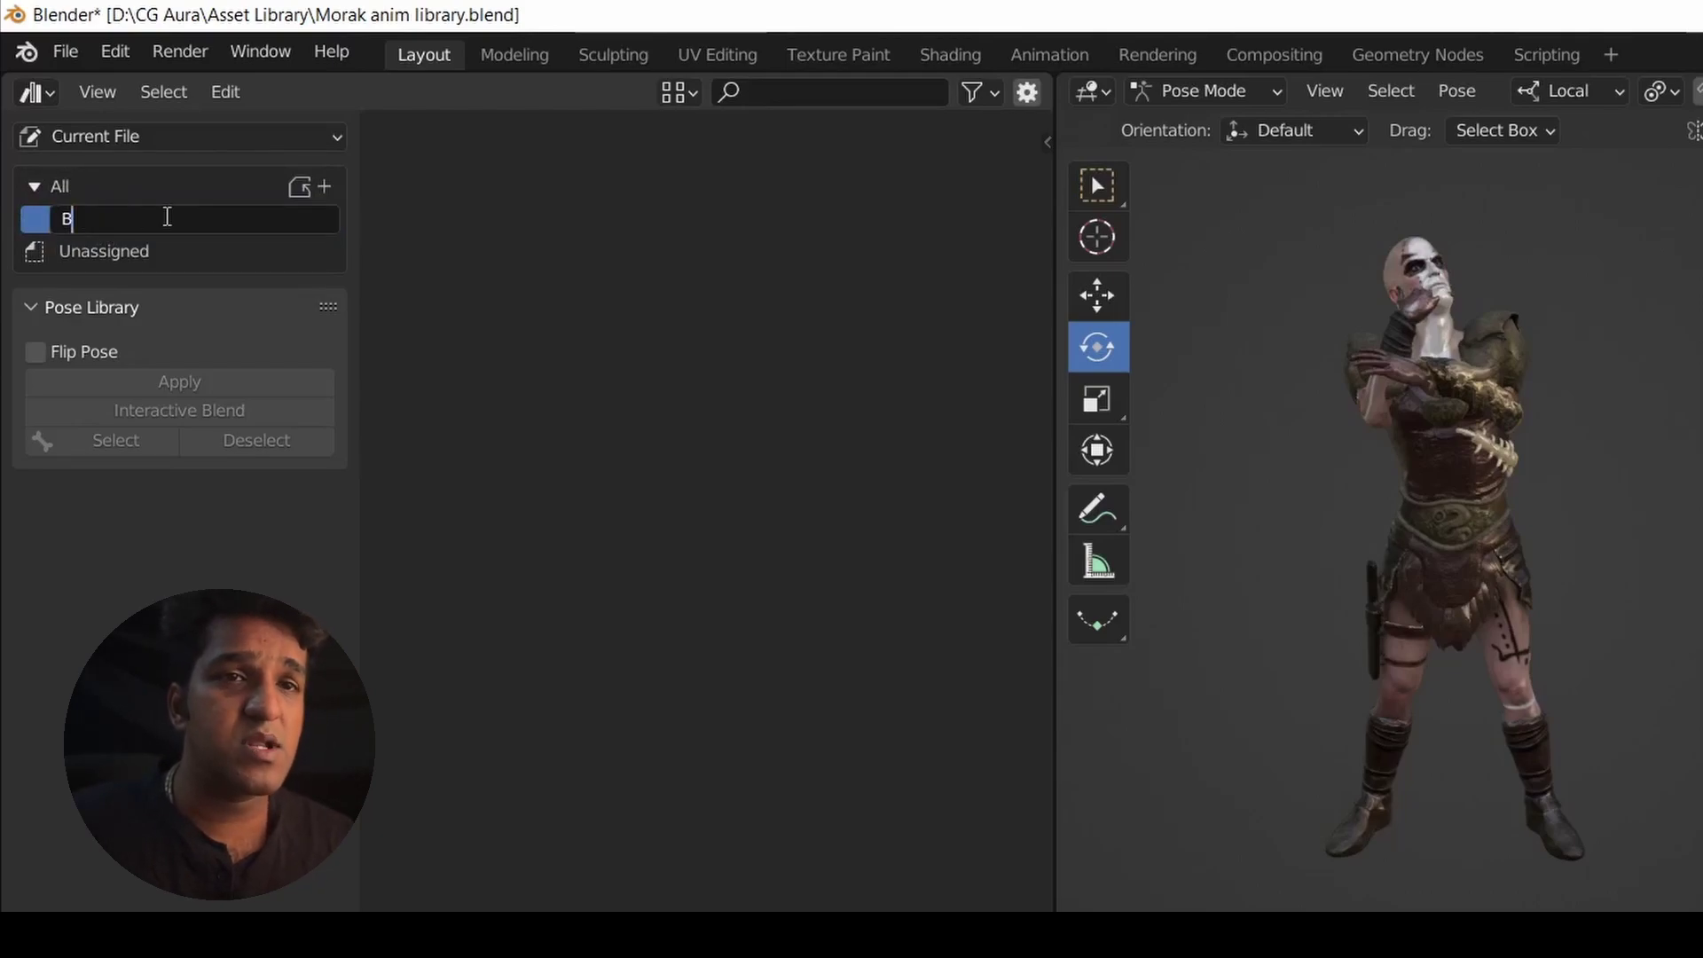
key(Return)
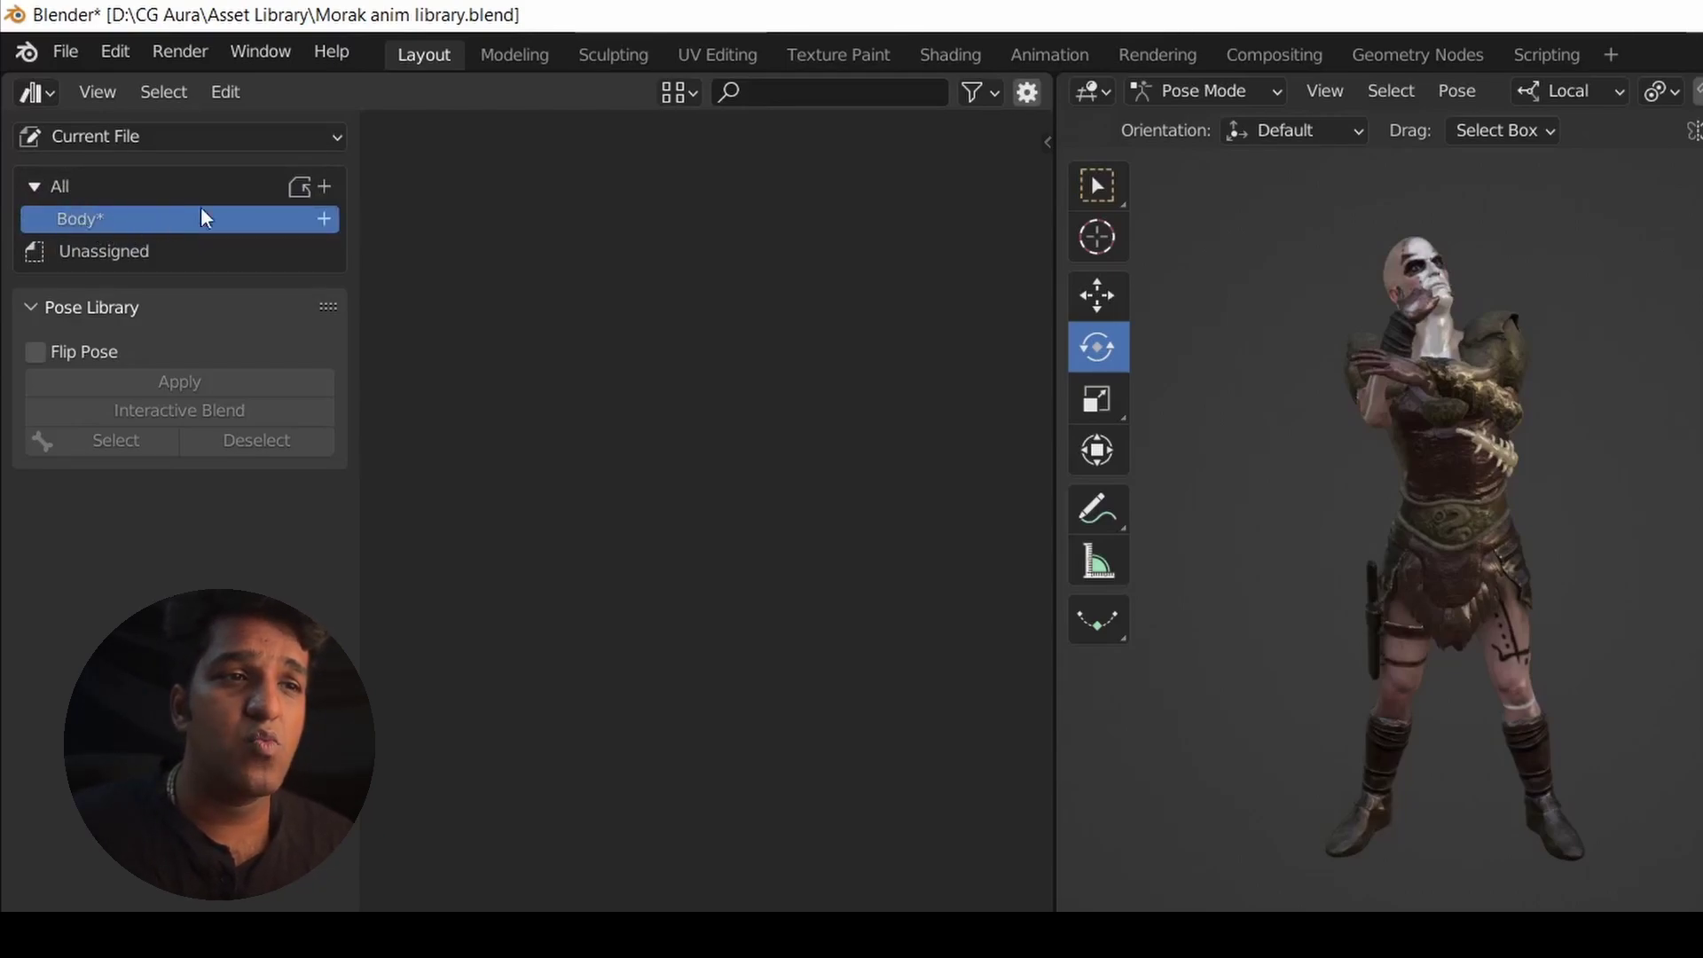
click(325, 186)
double_click(90, 251)
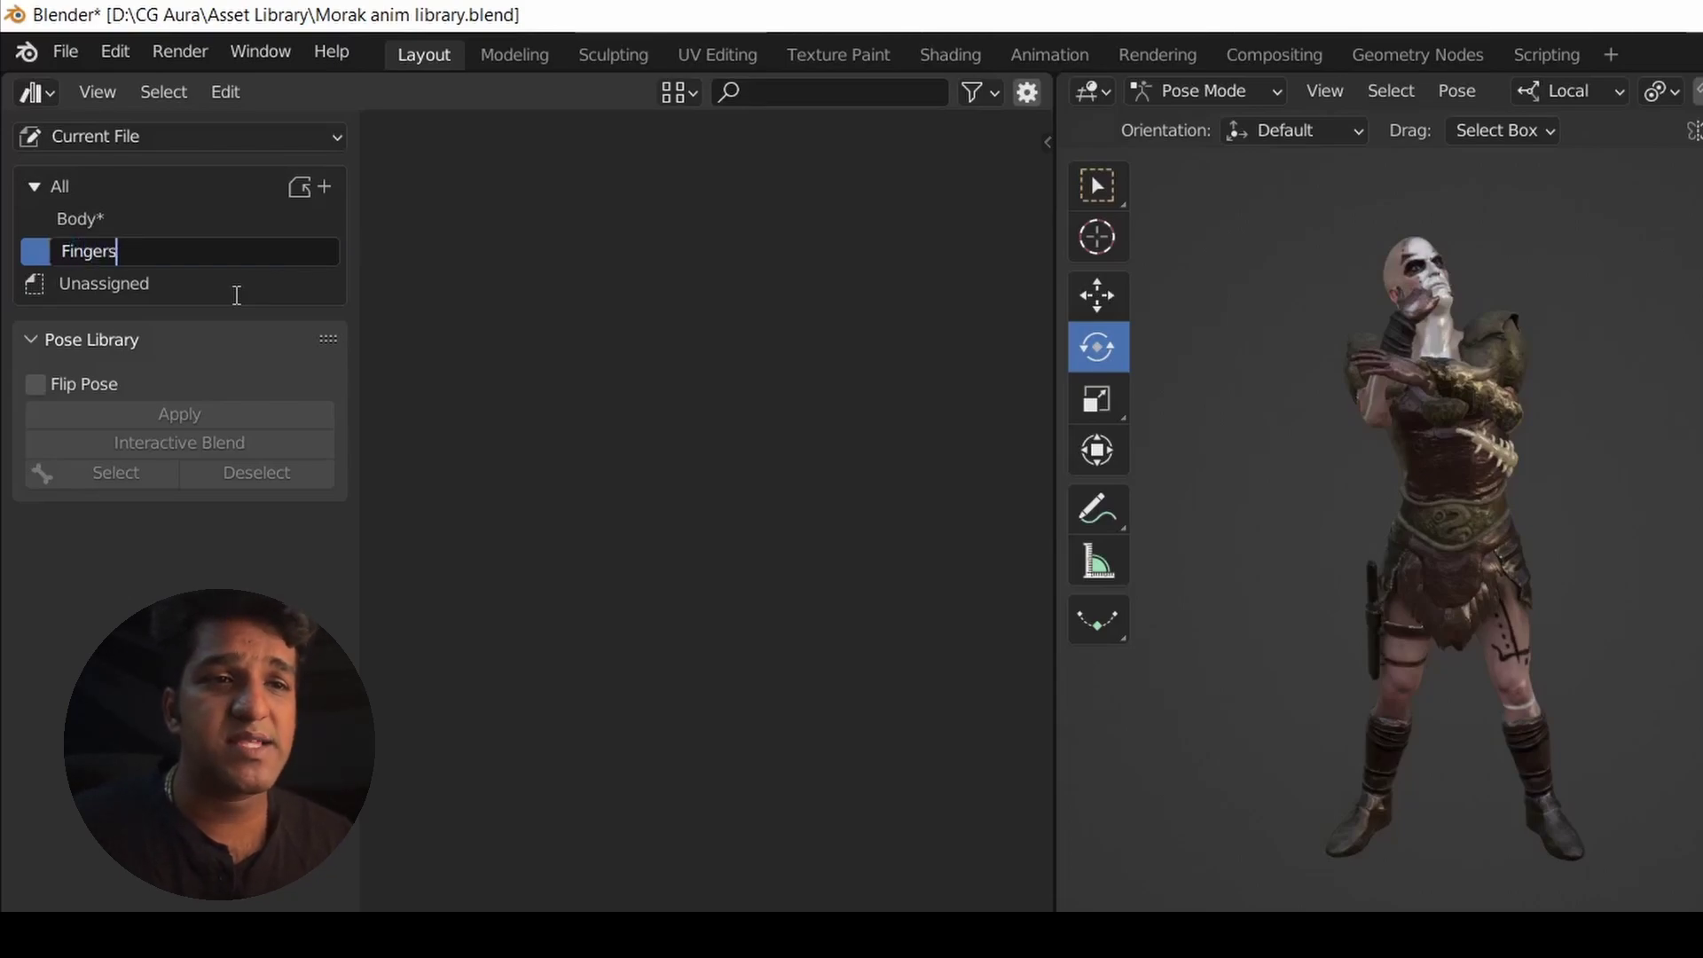
key(Return)
Assign Pose 01 to the Body catalog and check the contents of both catalogs.
click(137, 191)
drag(466, 428, 75, 213)
click(87, 214)
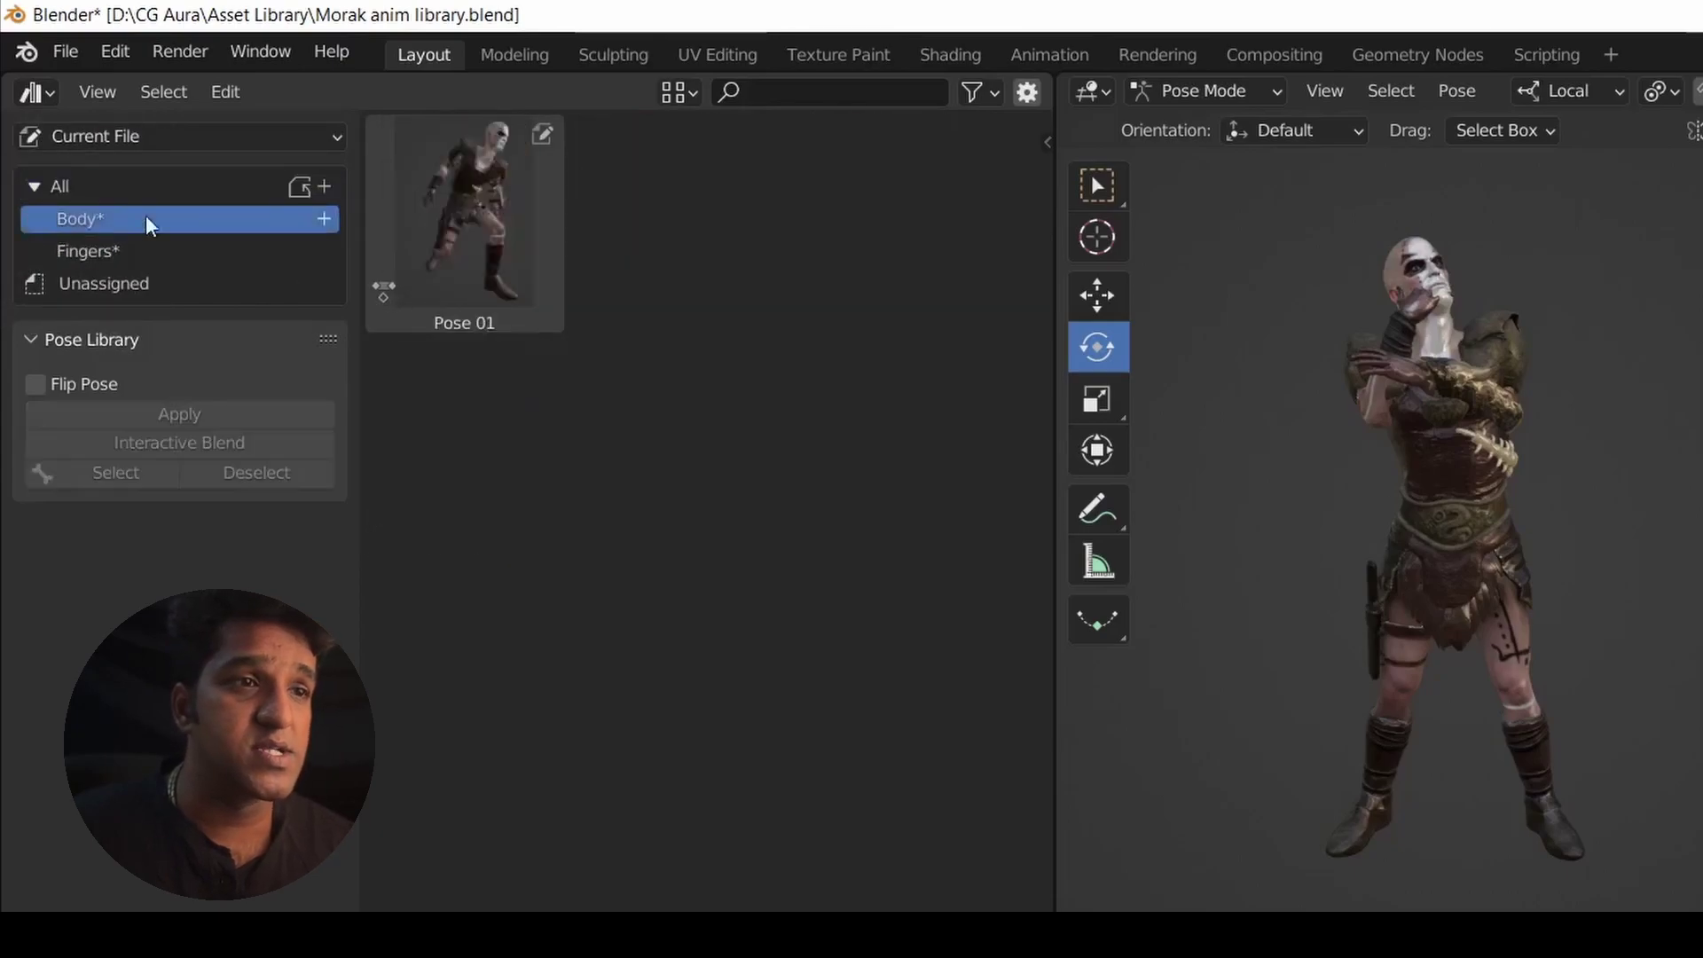
click(167, 252)
Assign the Default, Fist and Neutral hand poses to the Fingers catalog and save the file.
click(71, 188)
click(470, 222)
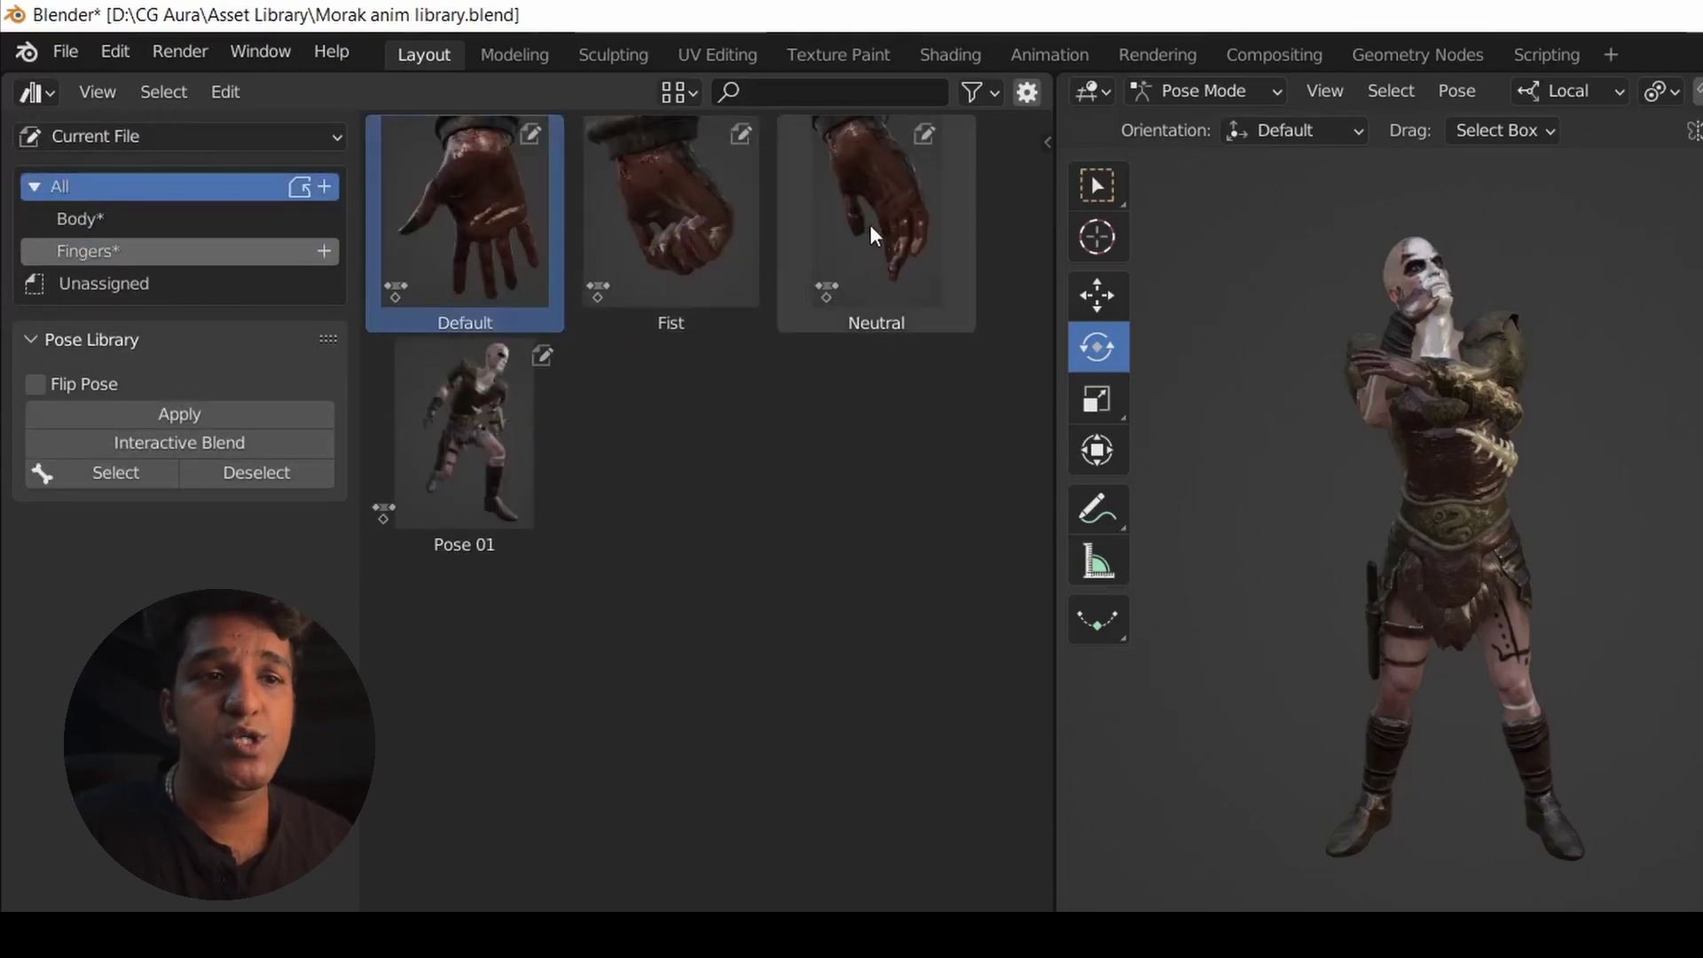
shift+click(867, 228)
drag(503, 197, 99, 247)
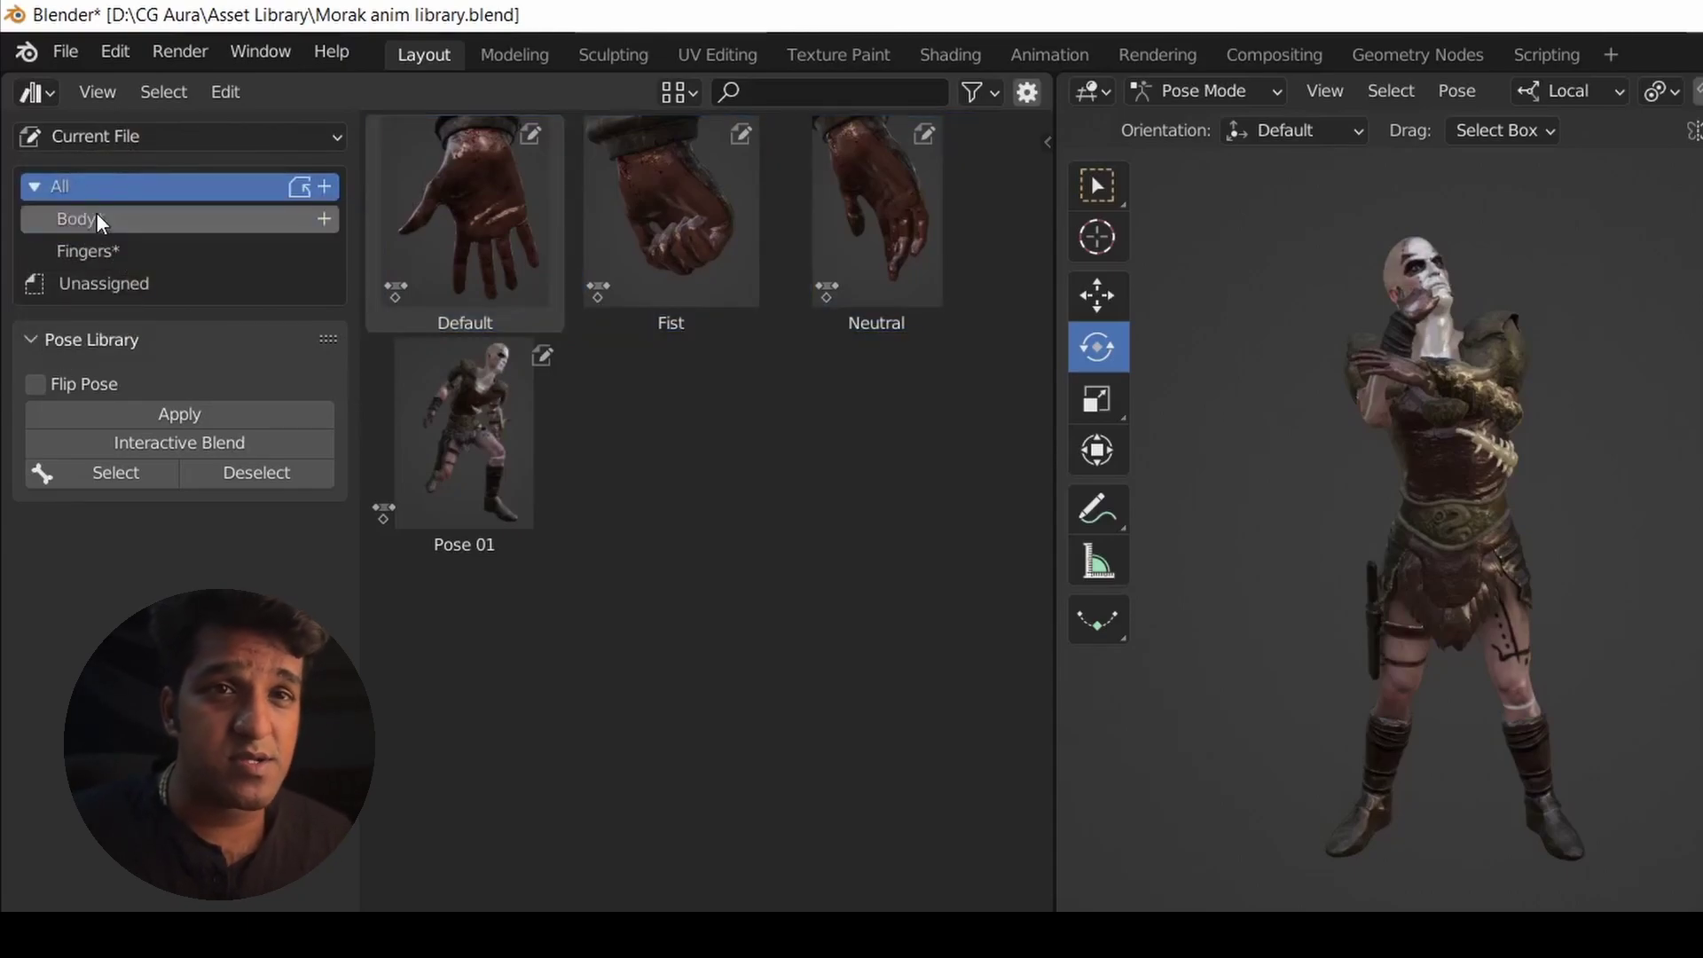
click(95, 215)
click(78, 252)
key(ctrl+s)
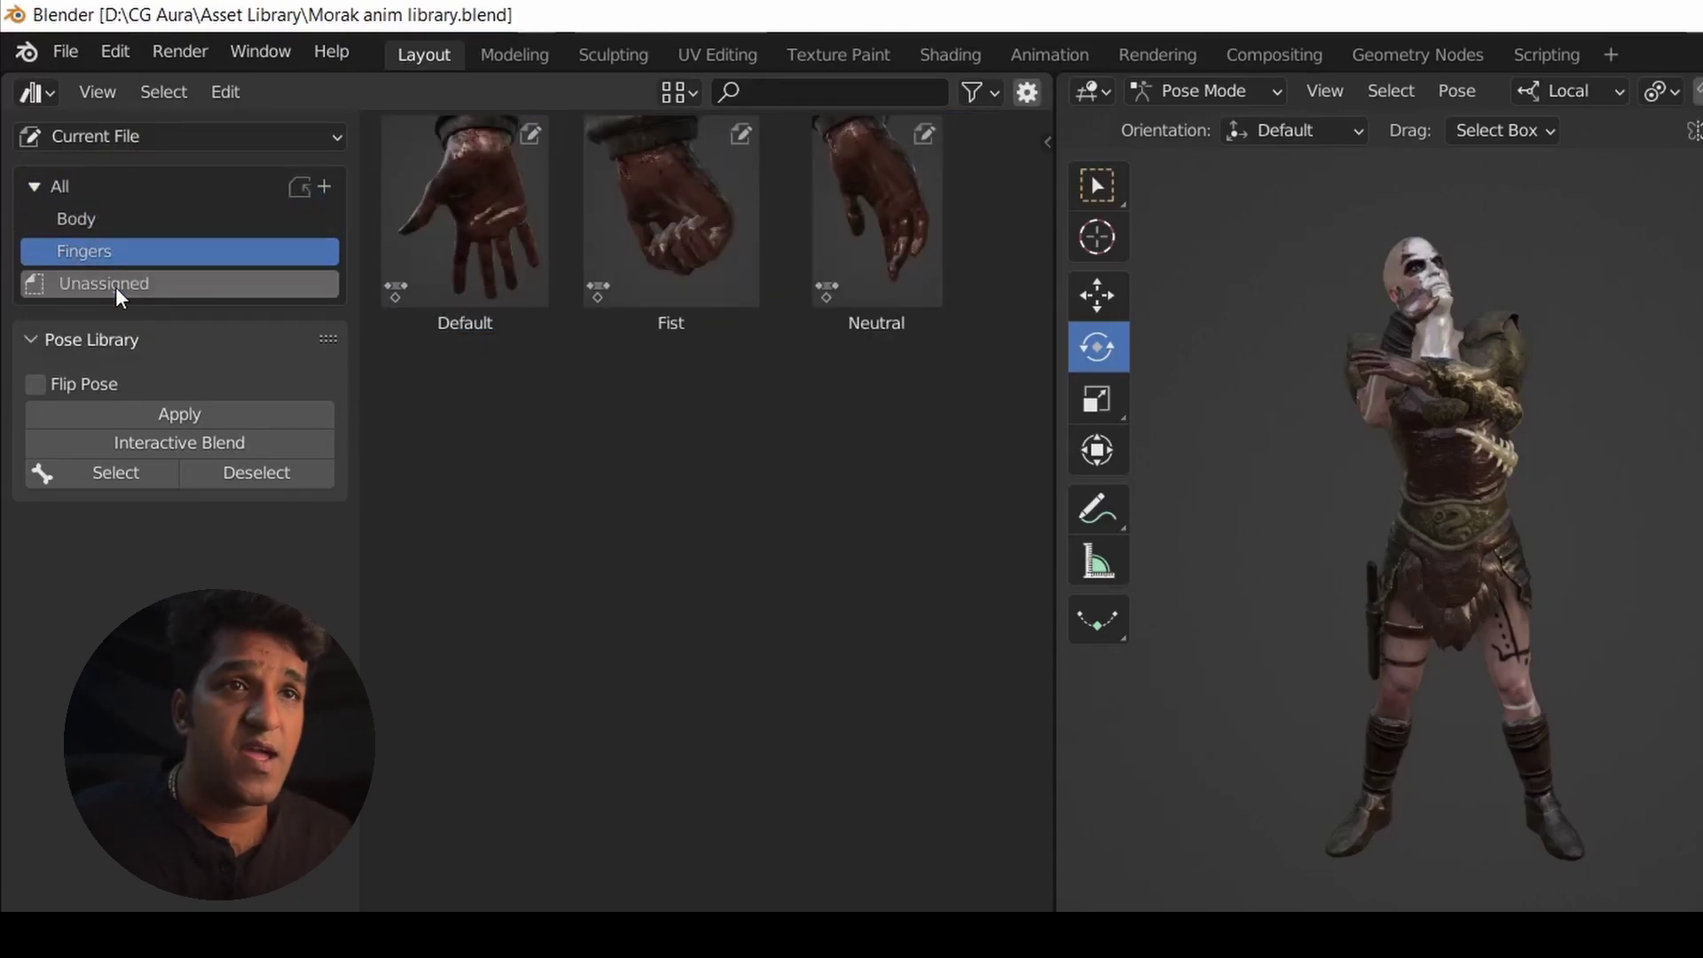
Review which poses are listed under Unassigned, Fingers, All and Body.
click(115, 286)
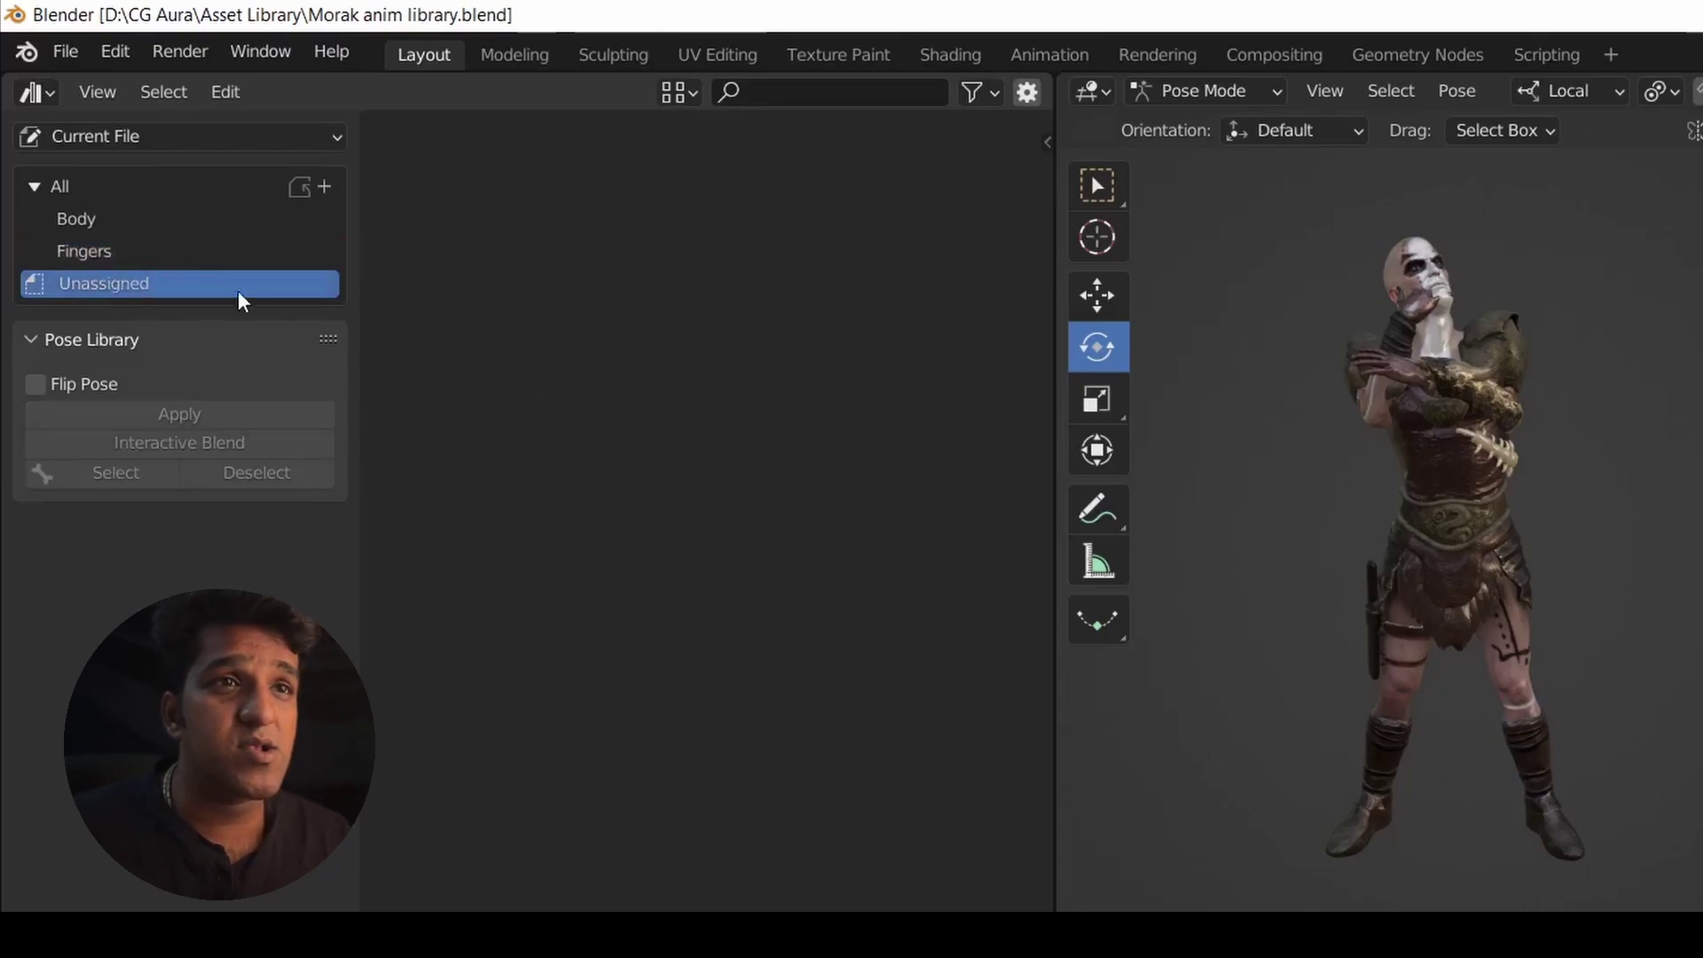
click(96, 229)
click(93, 251)
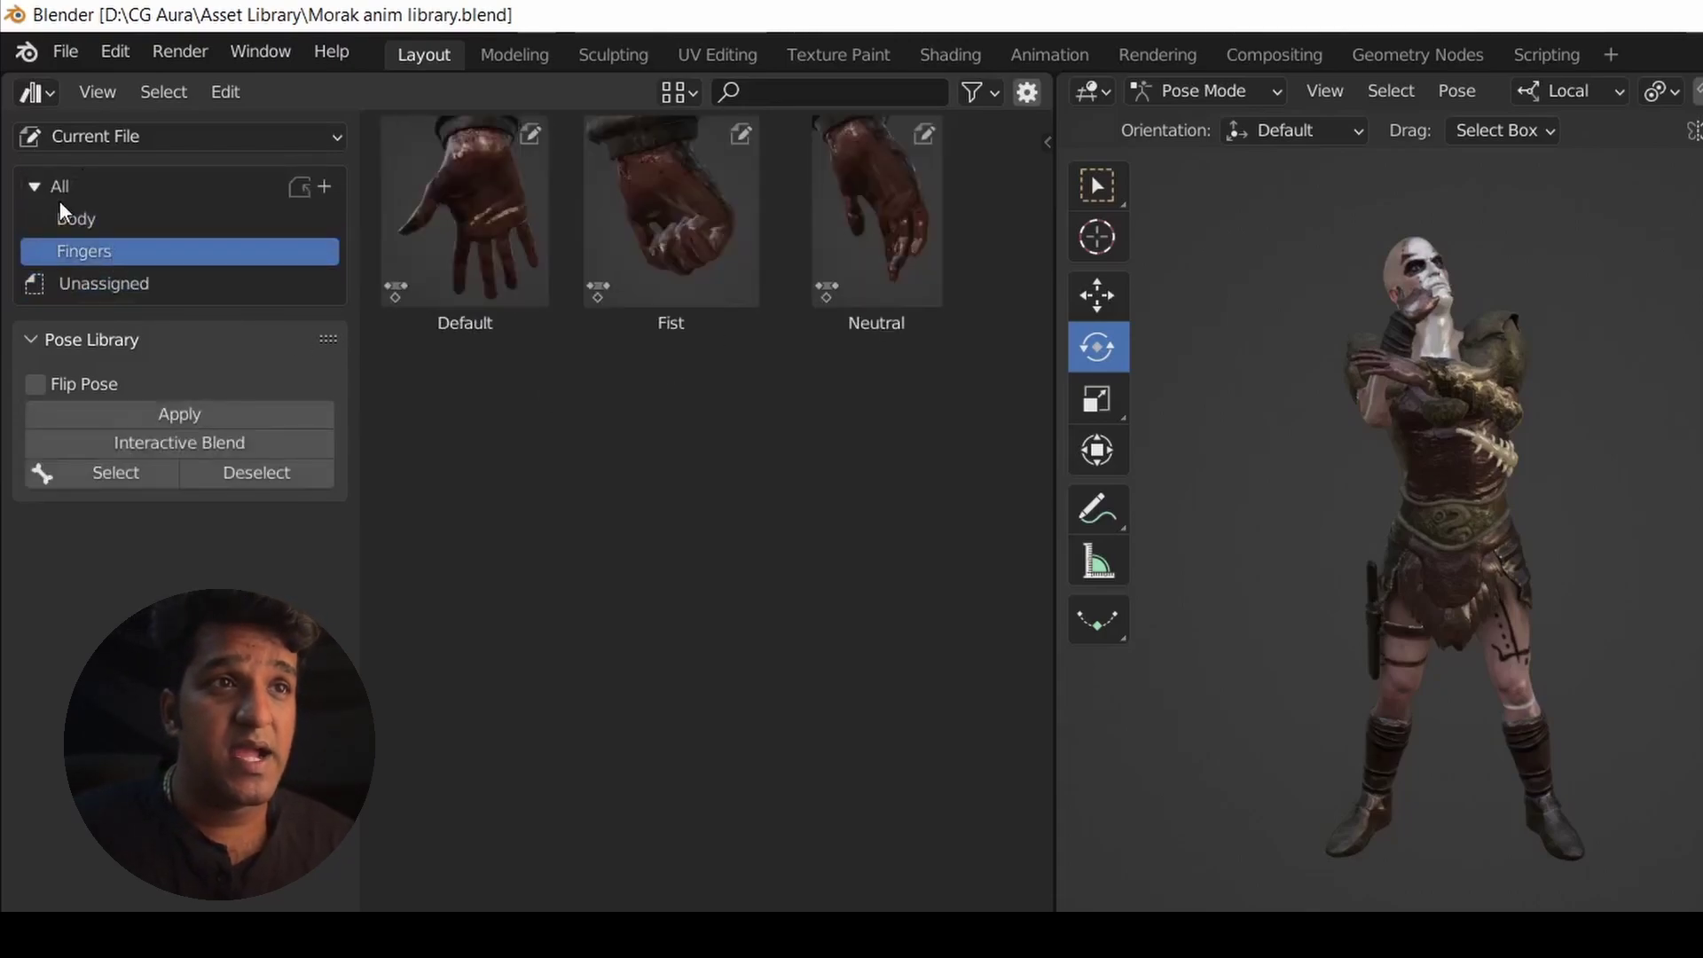
click(77, 189)
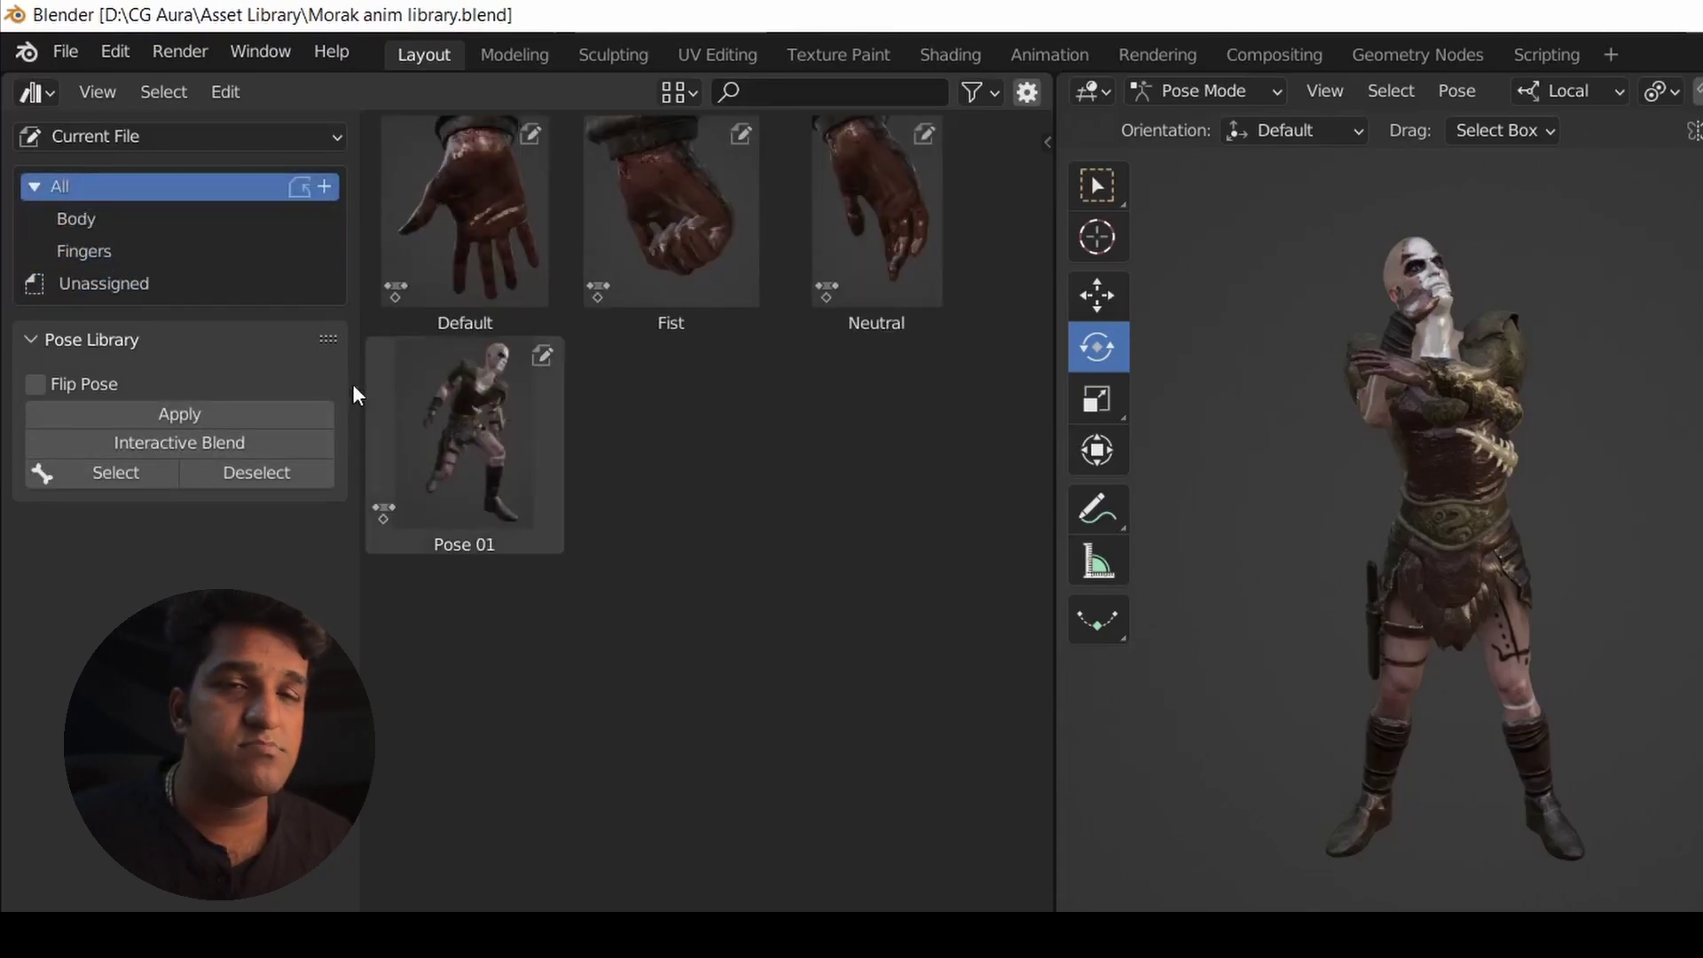
click(87, 220)
Set the asset source to User Library, list the assets of all catalogs and select the Think pose.
click(168, 133)
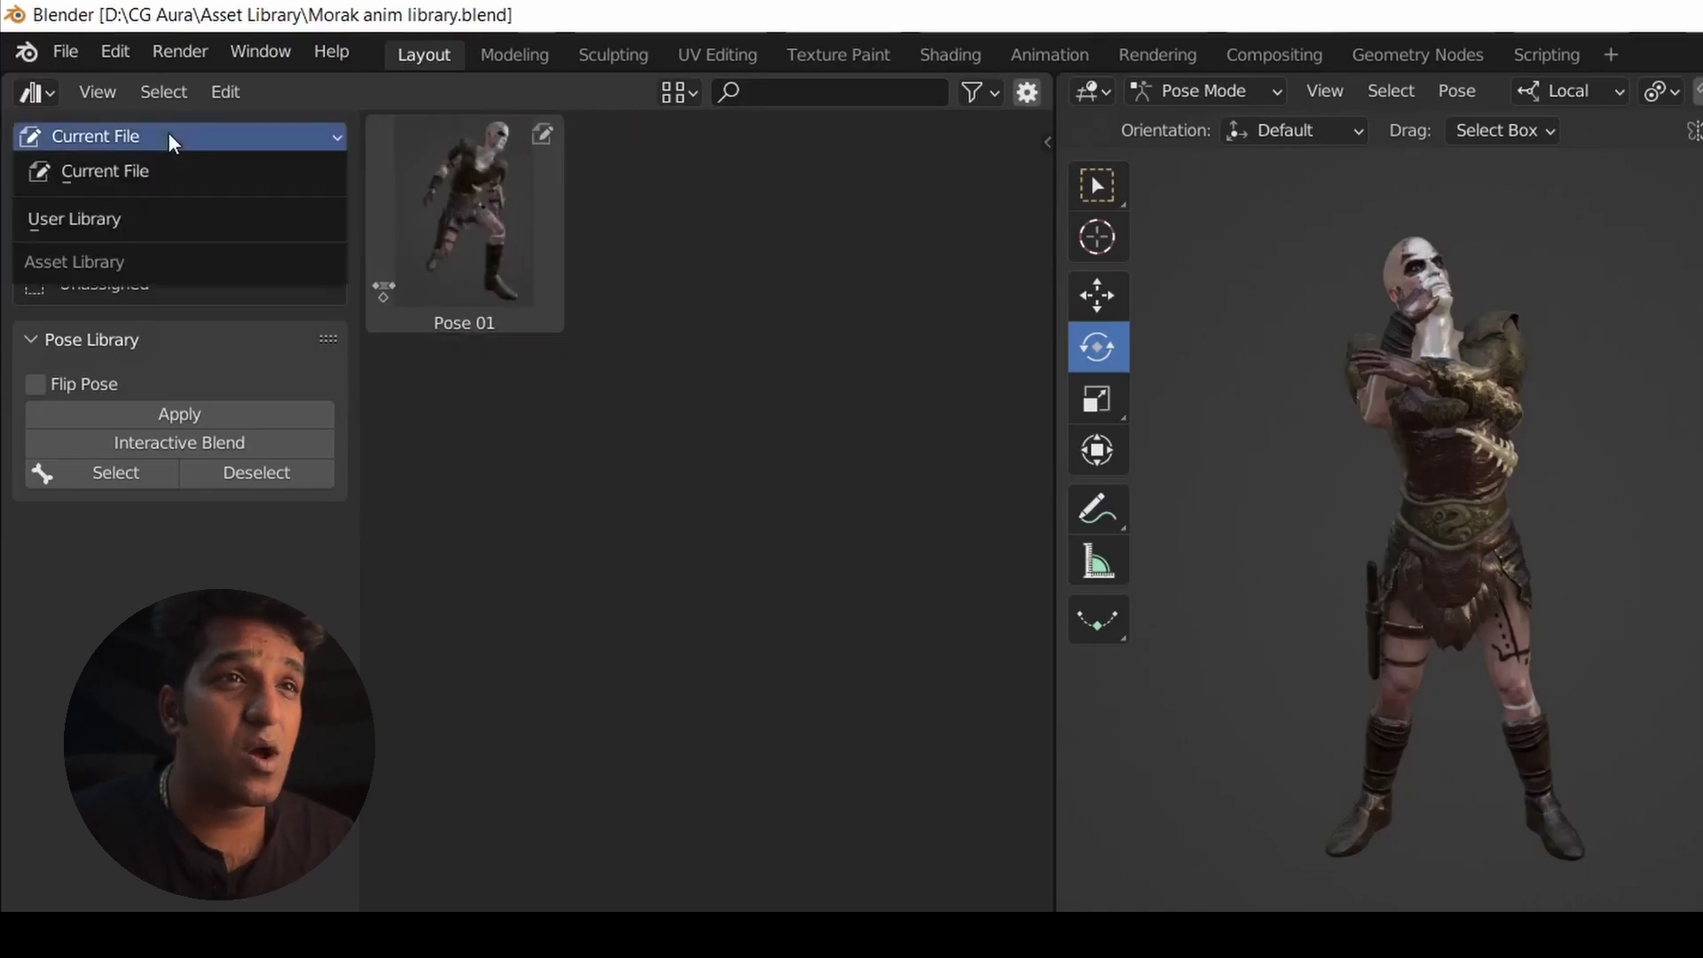
click(133, 215)
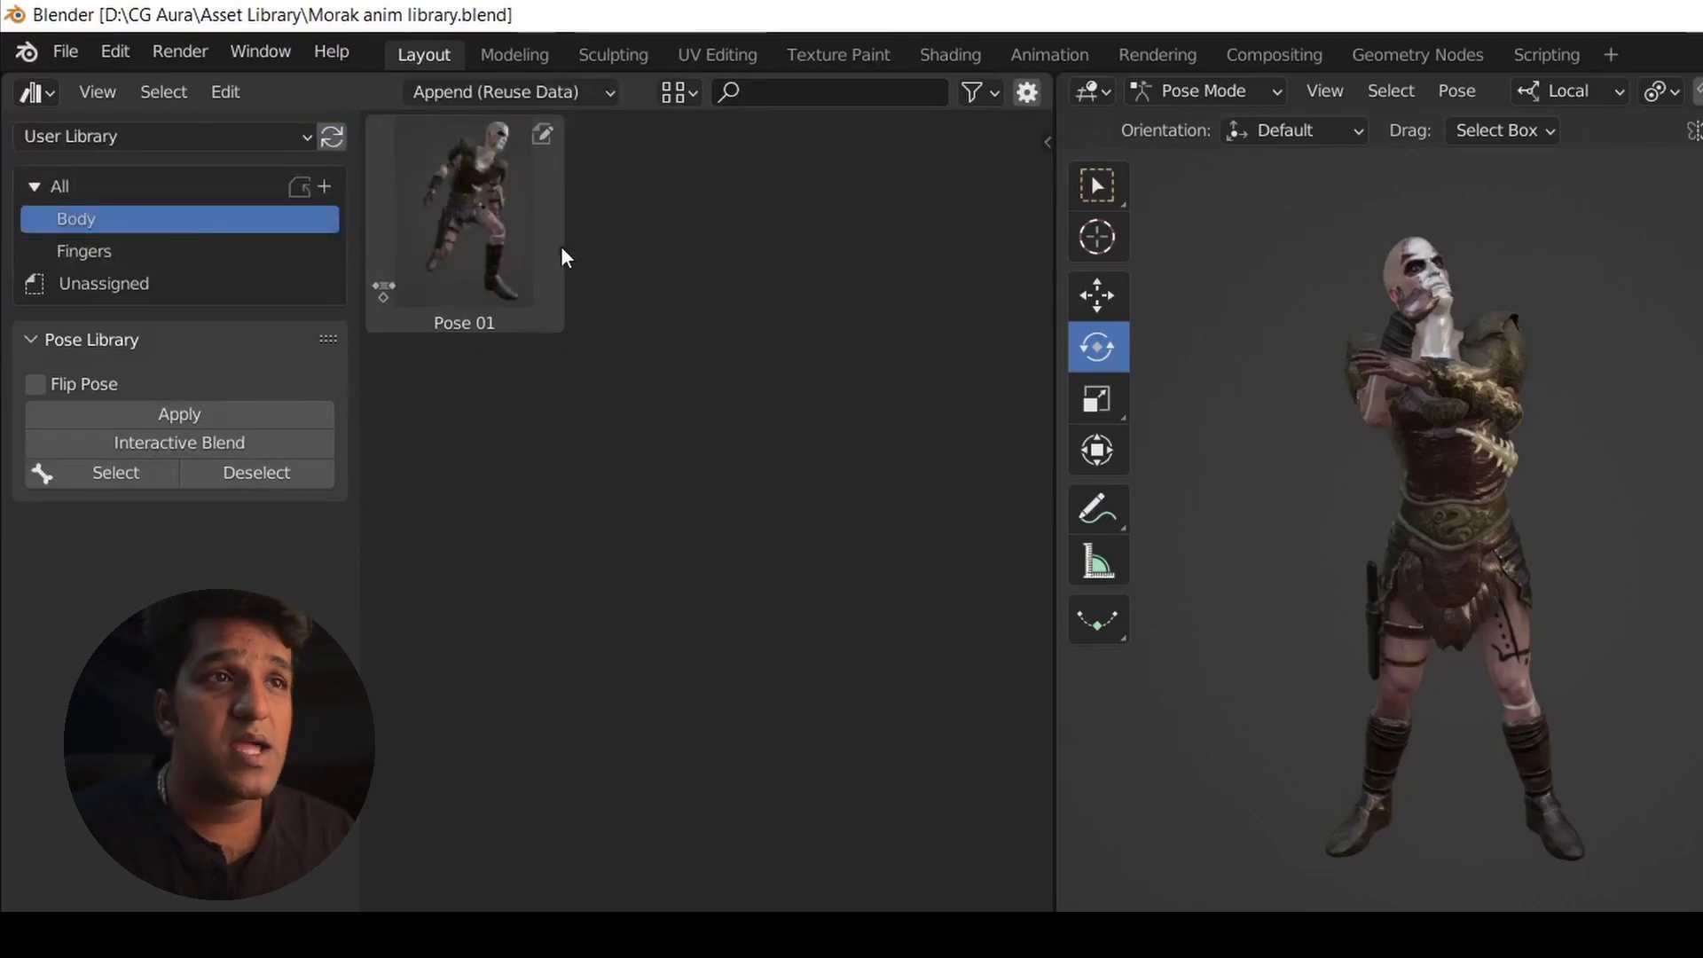
click(163, 188)
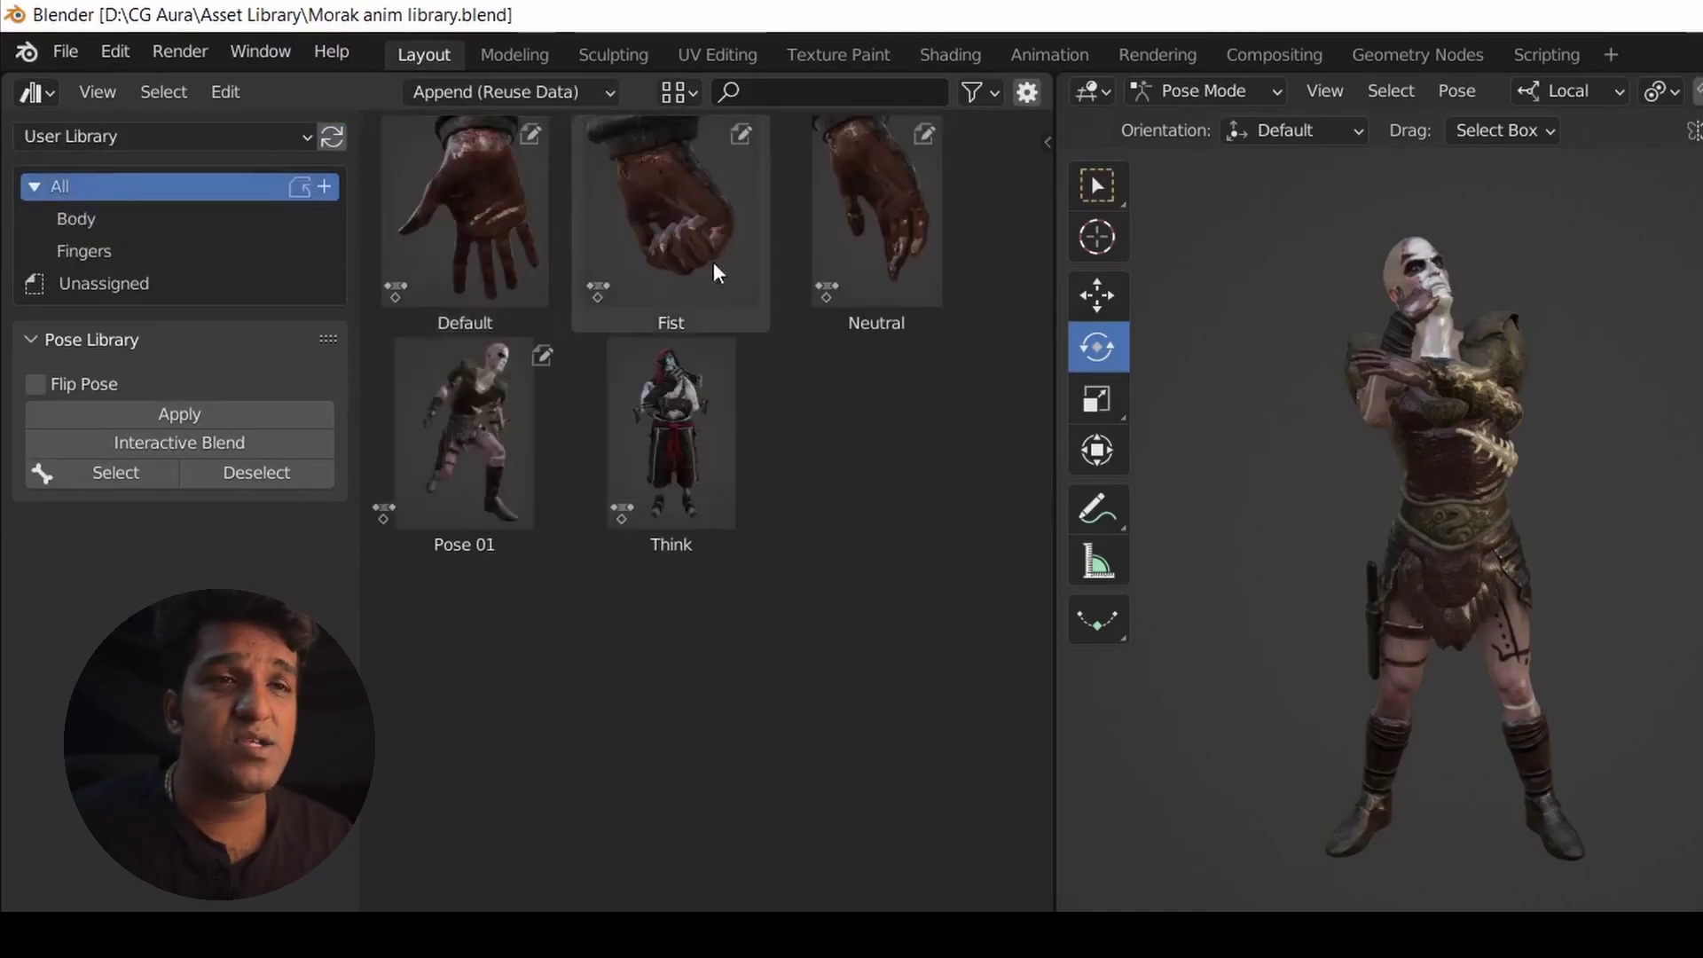
click(710, 501)
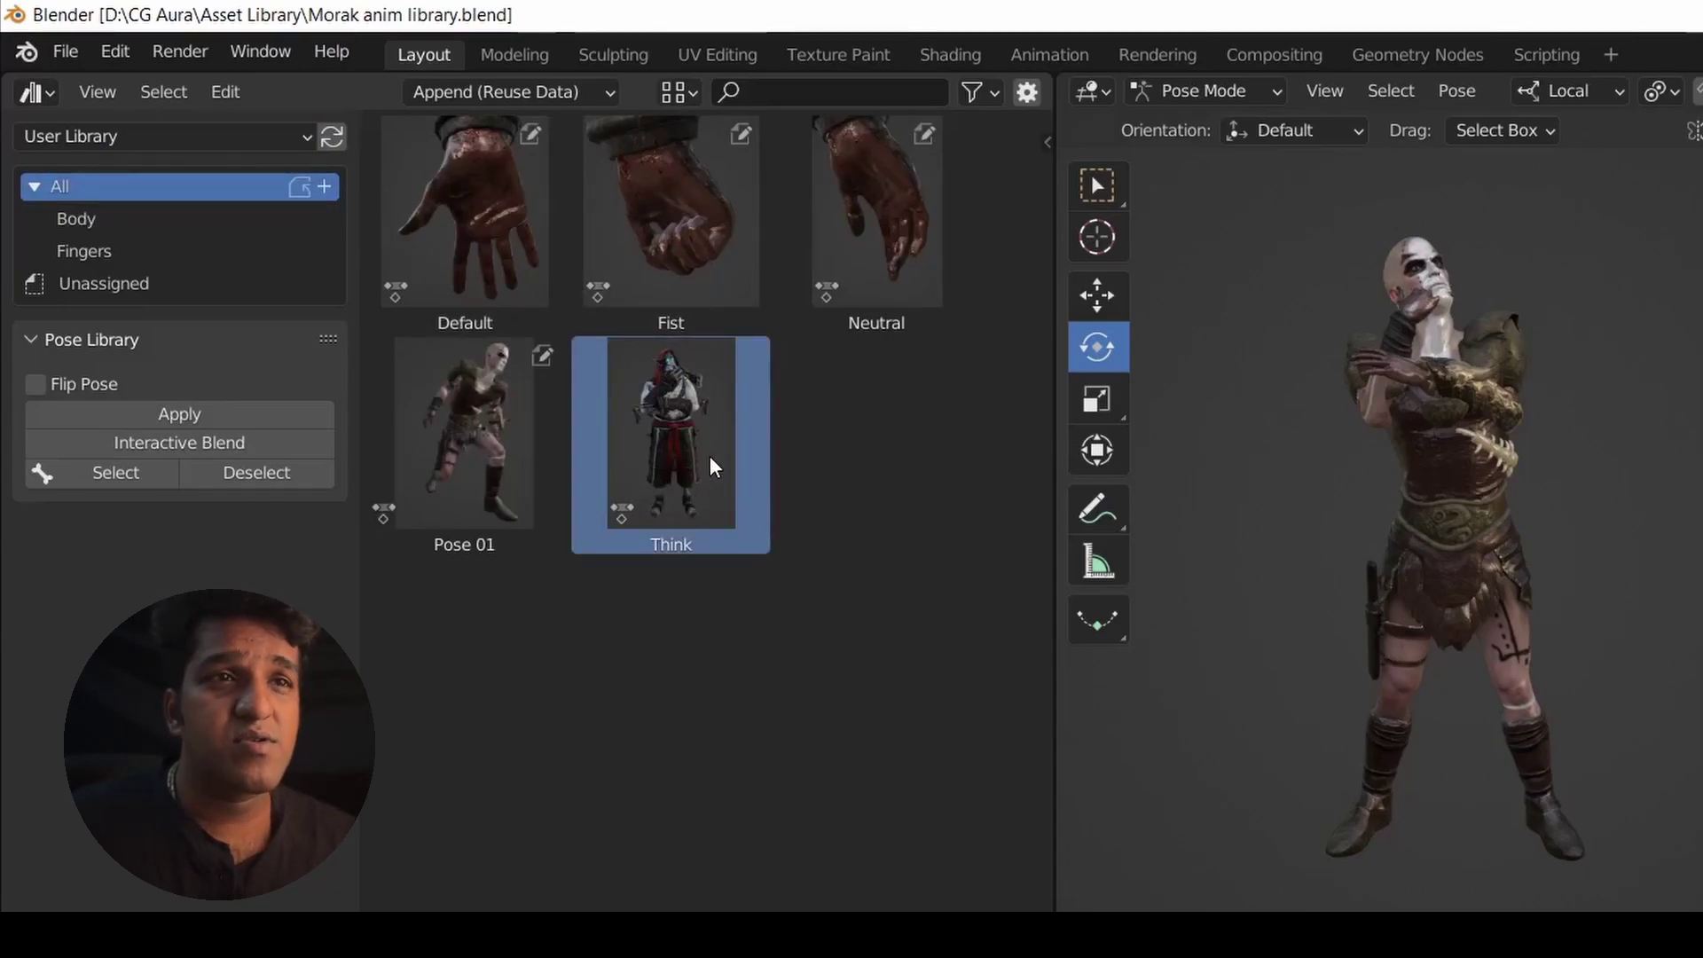
Check the Body catalog, list the assets of all catalogs again and select the Think pose.
click(102, 220)
click(132, 187)
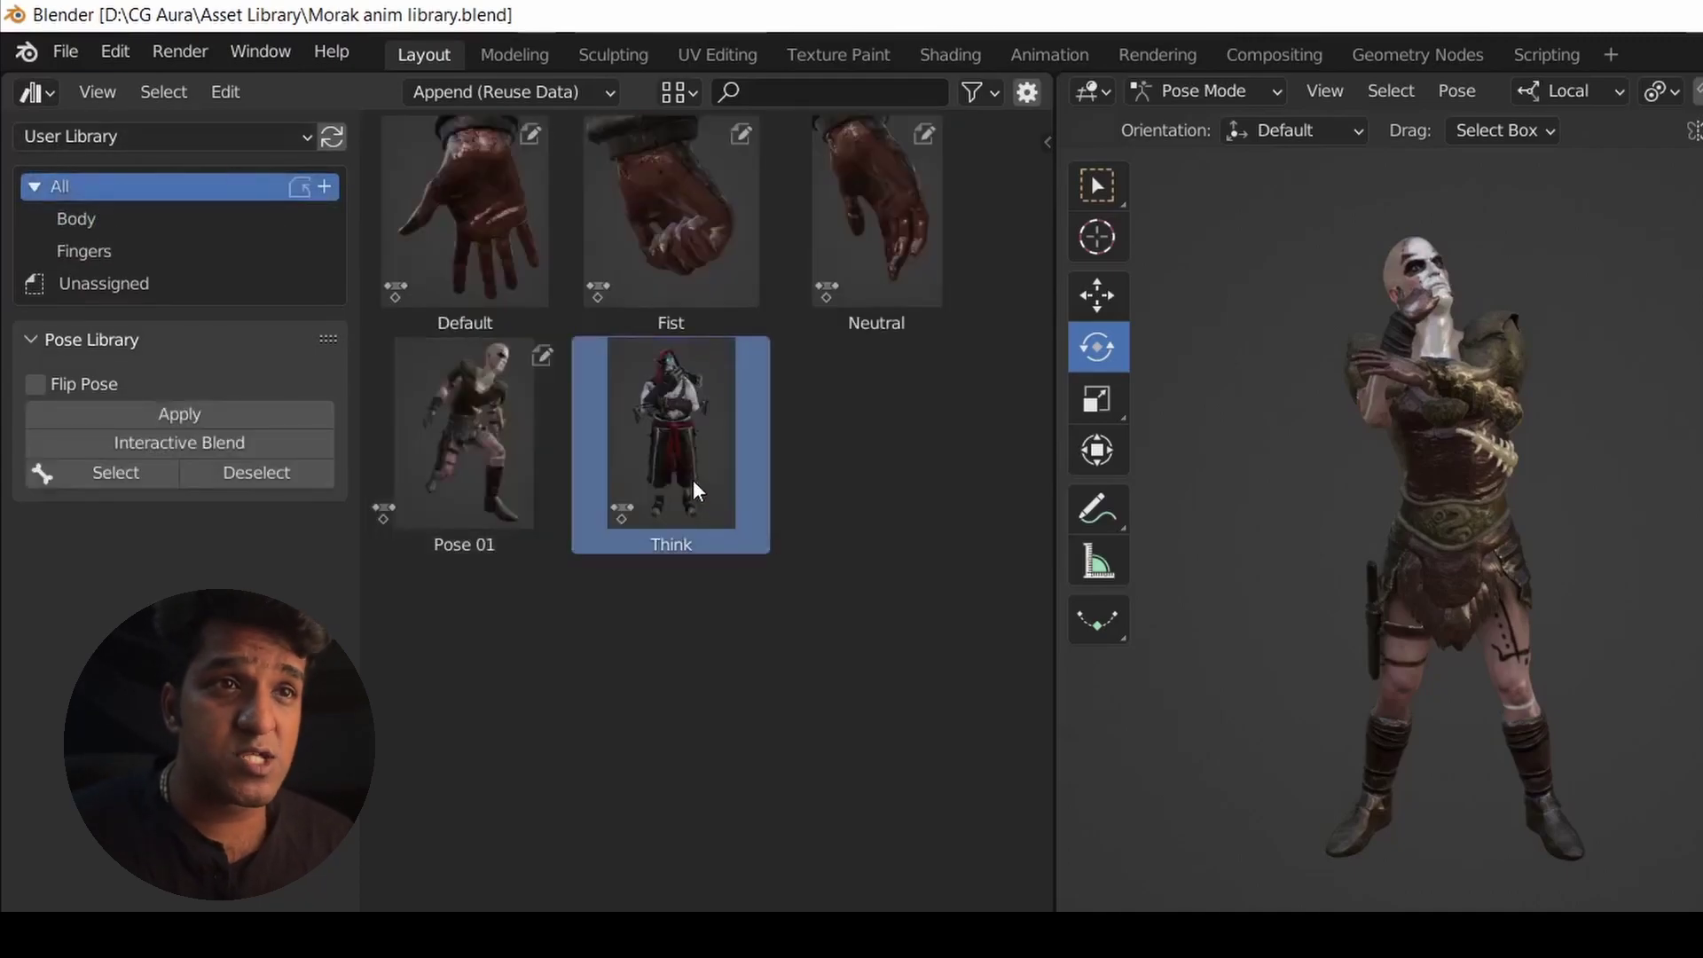
mouse_move(690, 450)
mouse_down()
mouse_move(368, 266)
mouse_move(139, 243)
mouse_move(121, 214)
mouse_move(818, 467)
mouse_move(695, 463)
mouse_up()
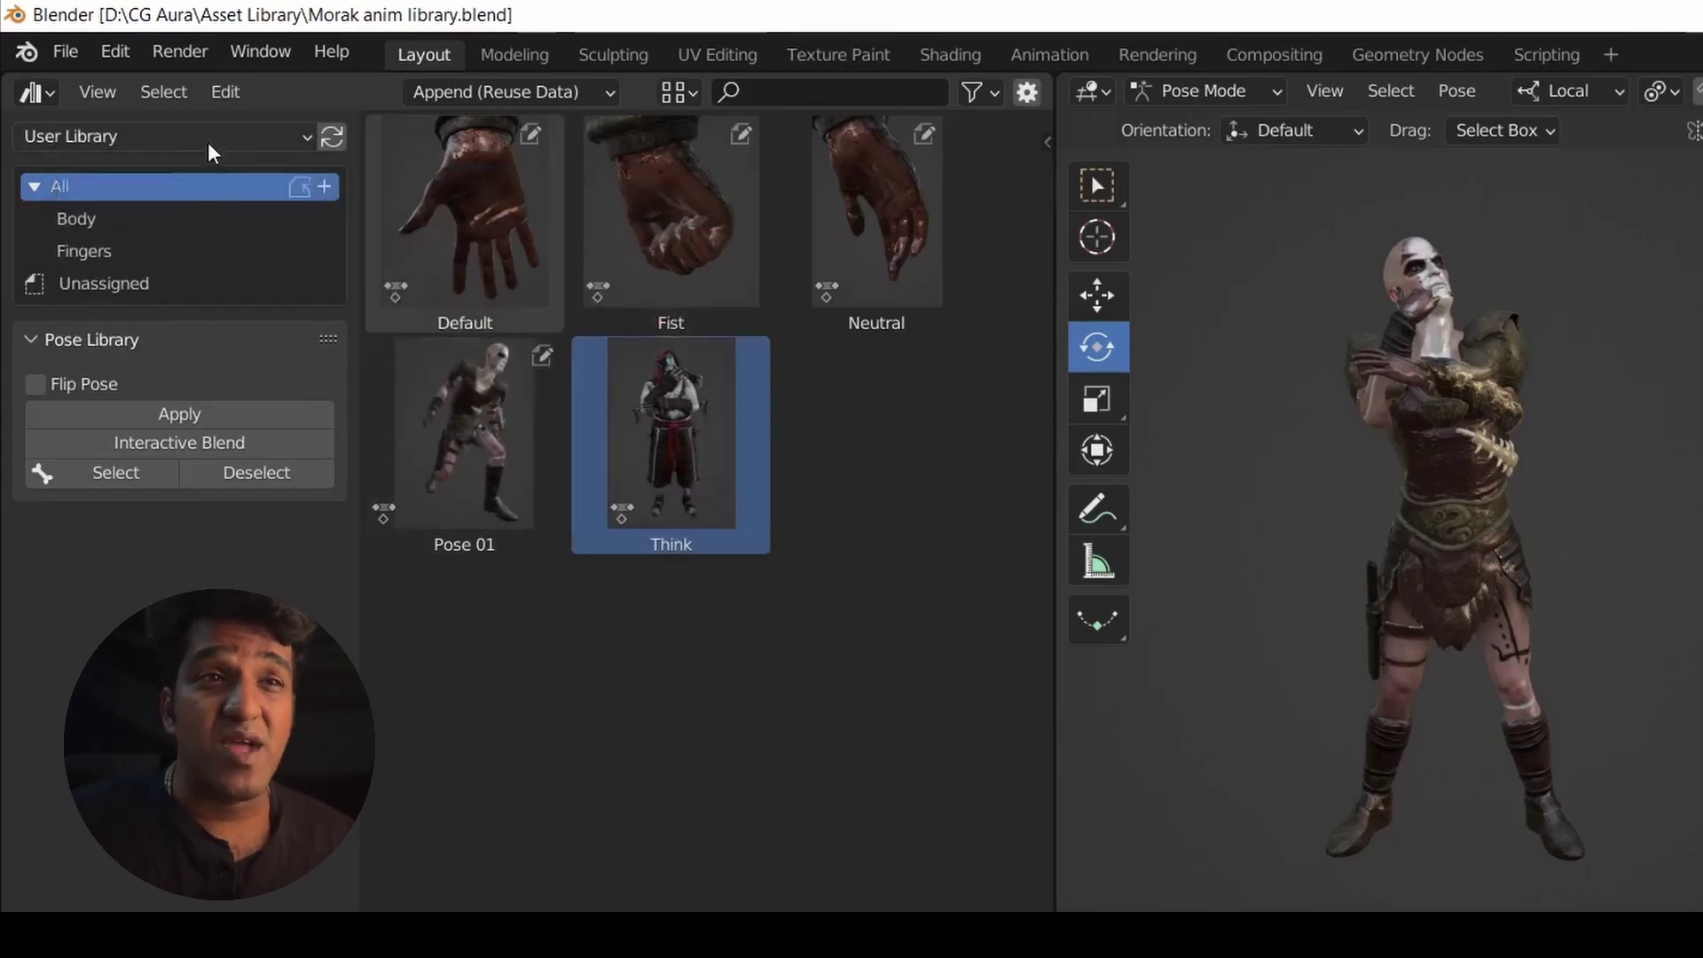
Show the Current File assets in Vampire.blend and check which poses the Body and Fingers catalogs contain.
click(142, 148)
click(124, 175)
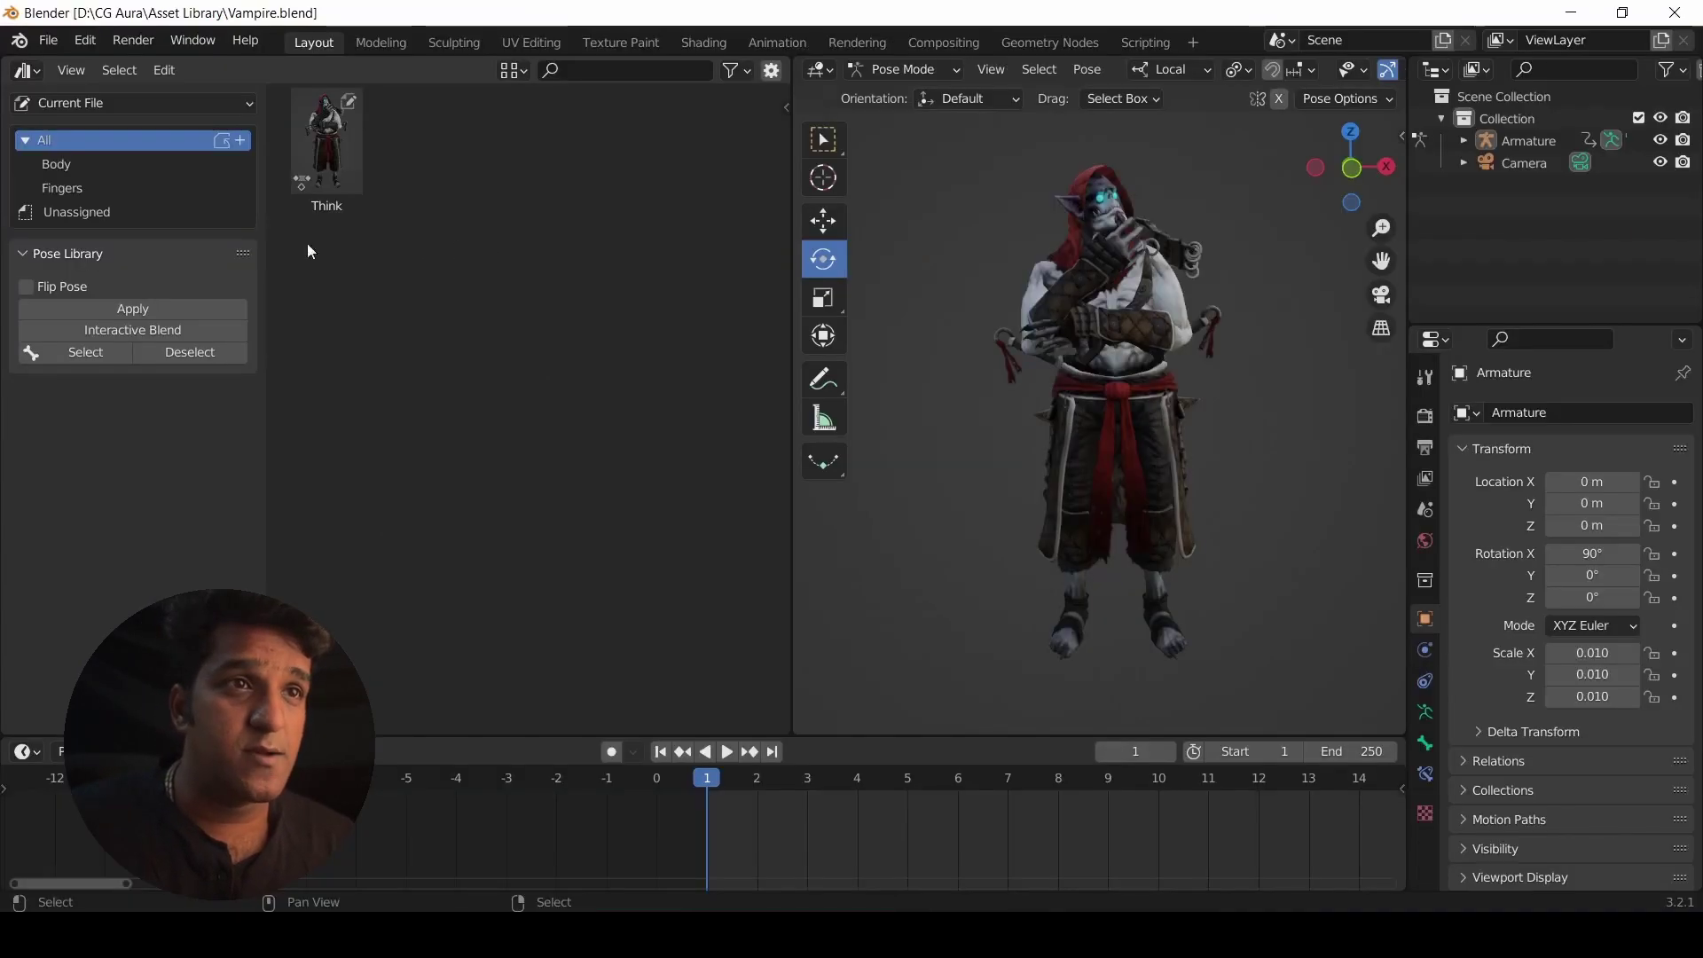
click(234, 165)
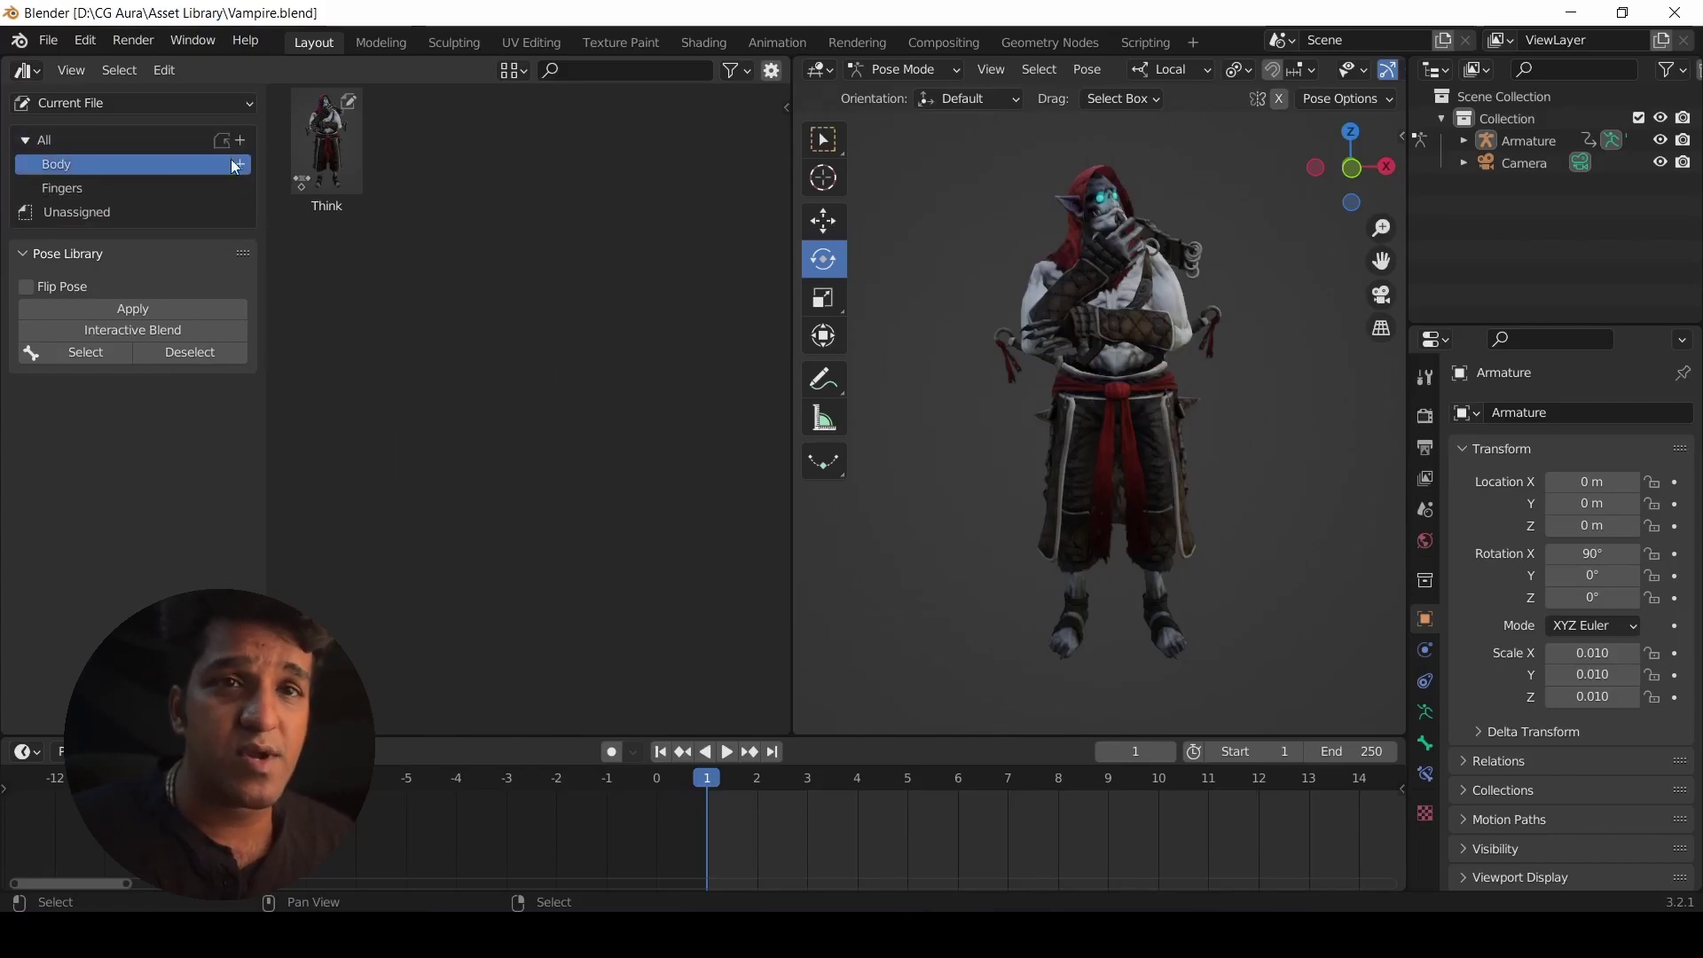
click(71, 189)
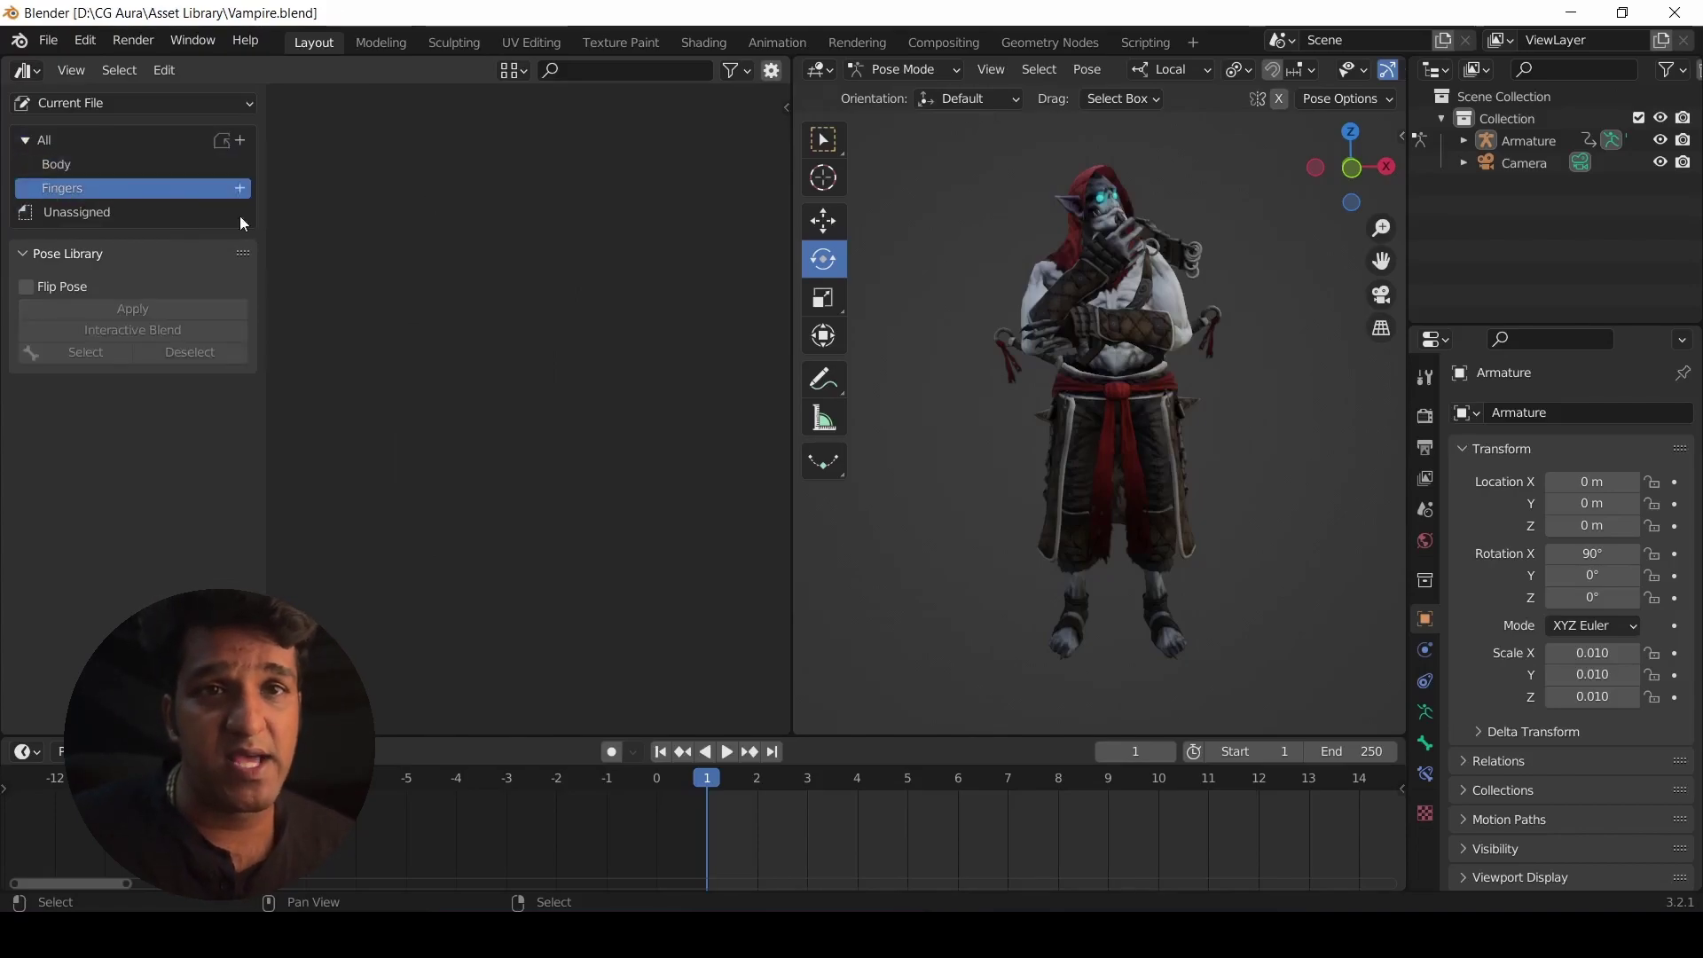
click(78, 168)
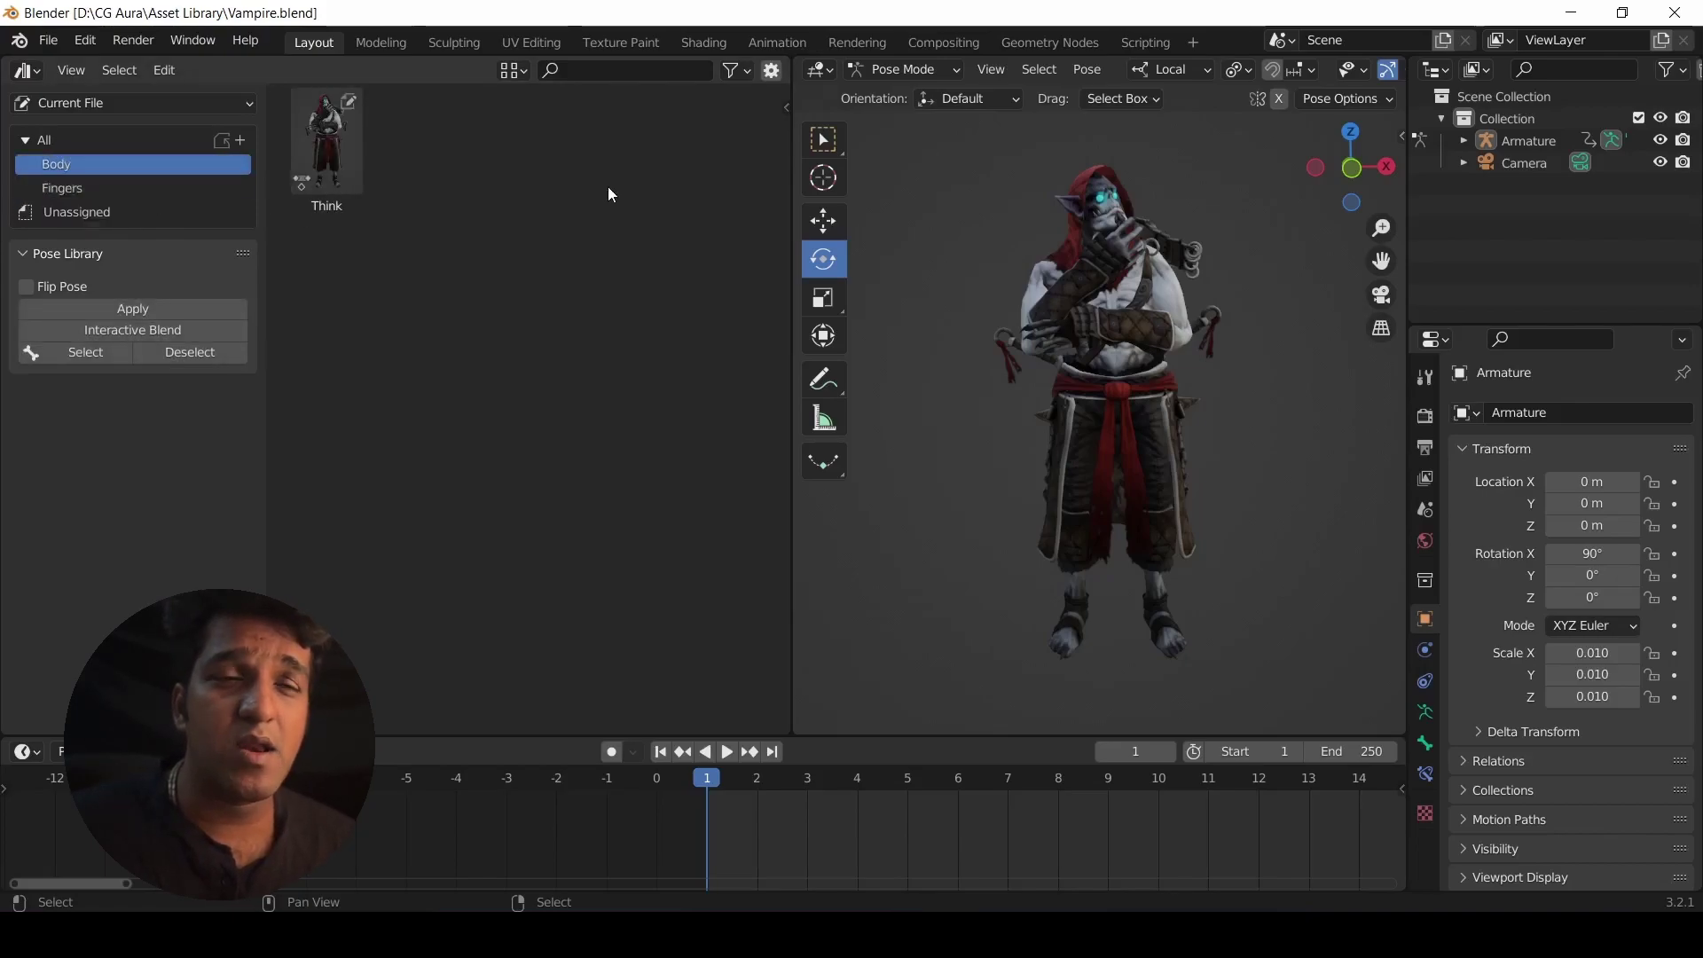
Set the asset source in Vampire.blend to User Library and review the poses in the Body and Fingers catalogs.
mouse_move(956, 940)
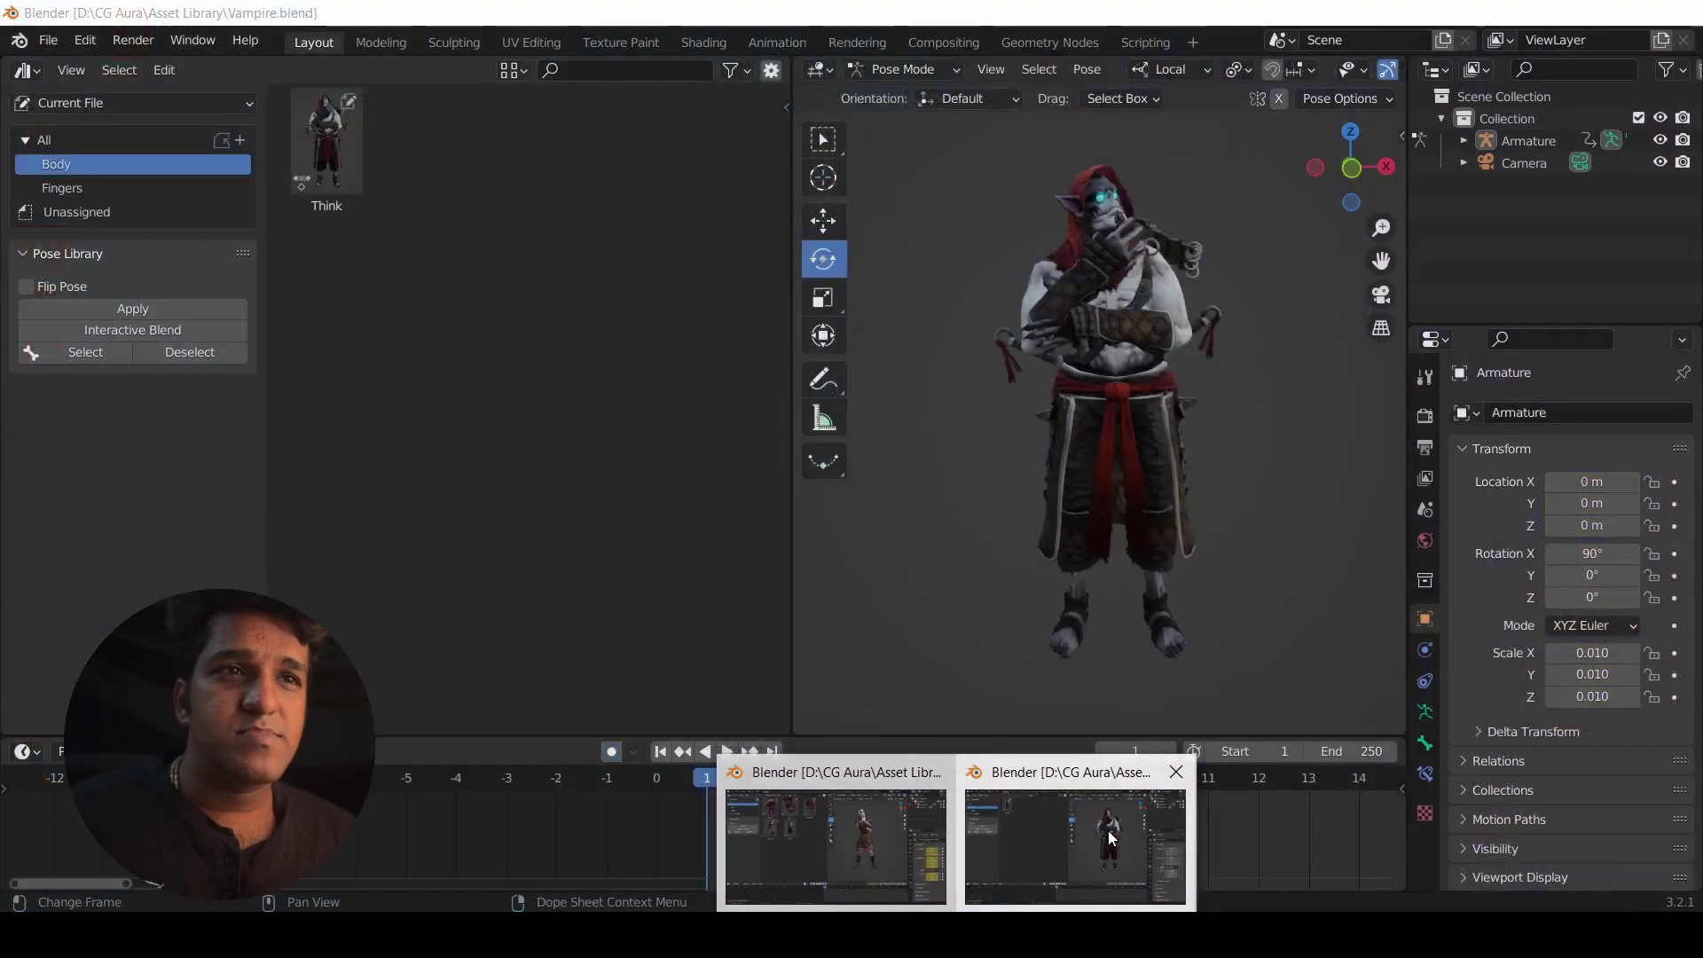
click(1109, 831)
click(142, 103)
click(133, 162)
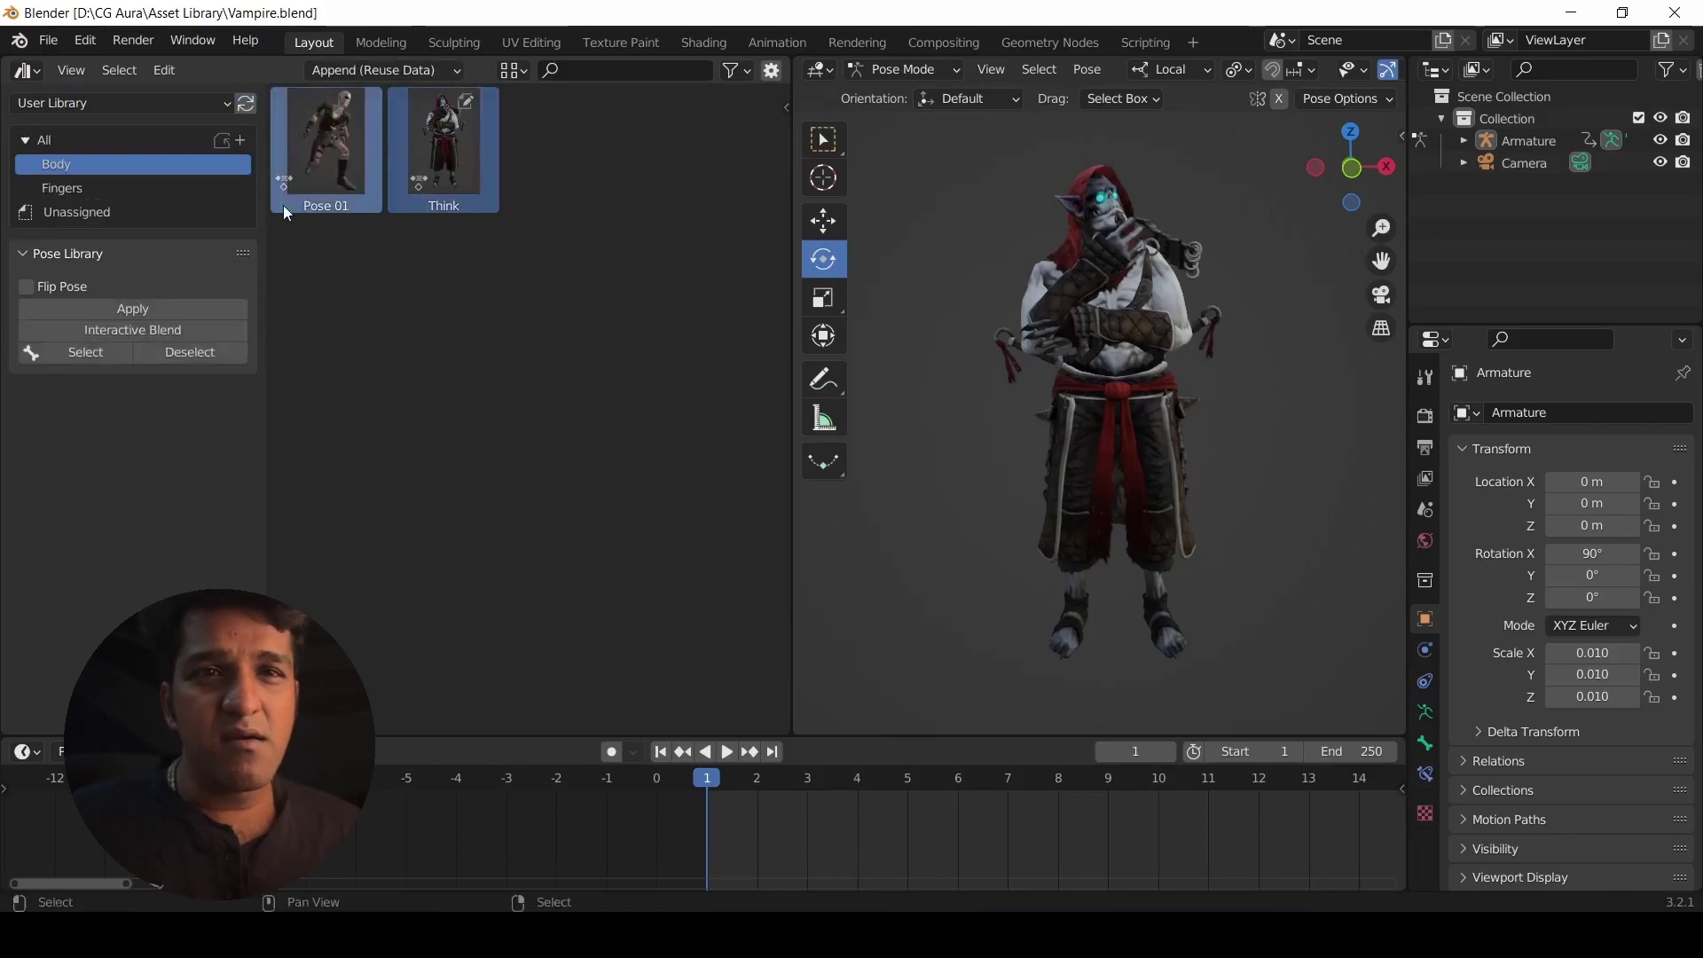
click(133, 189)
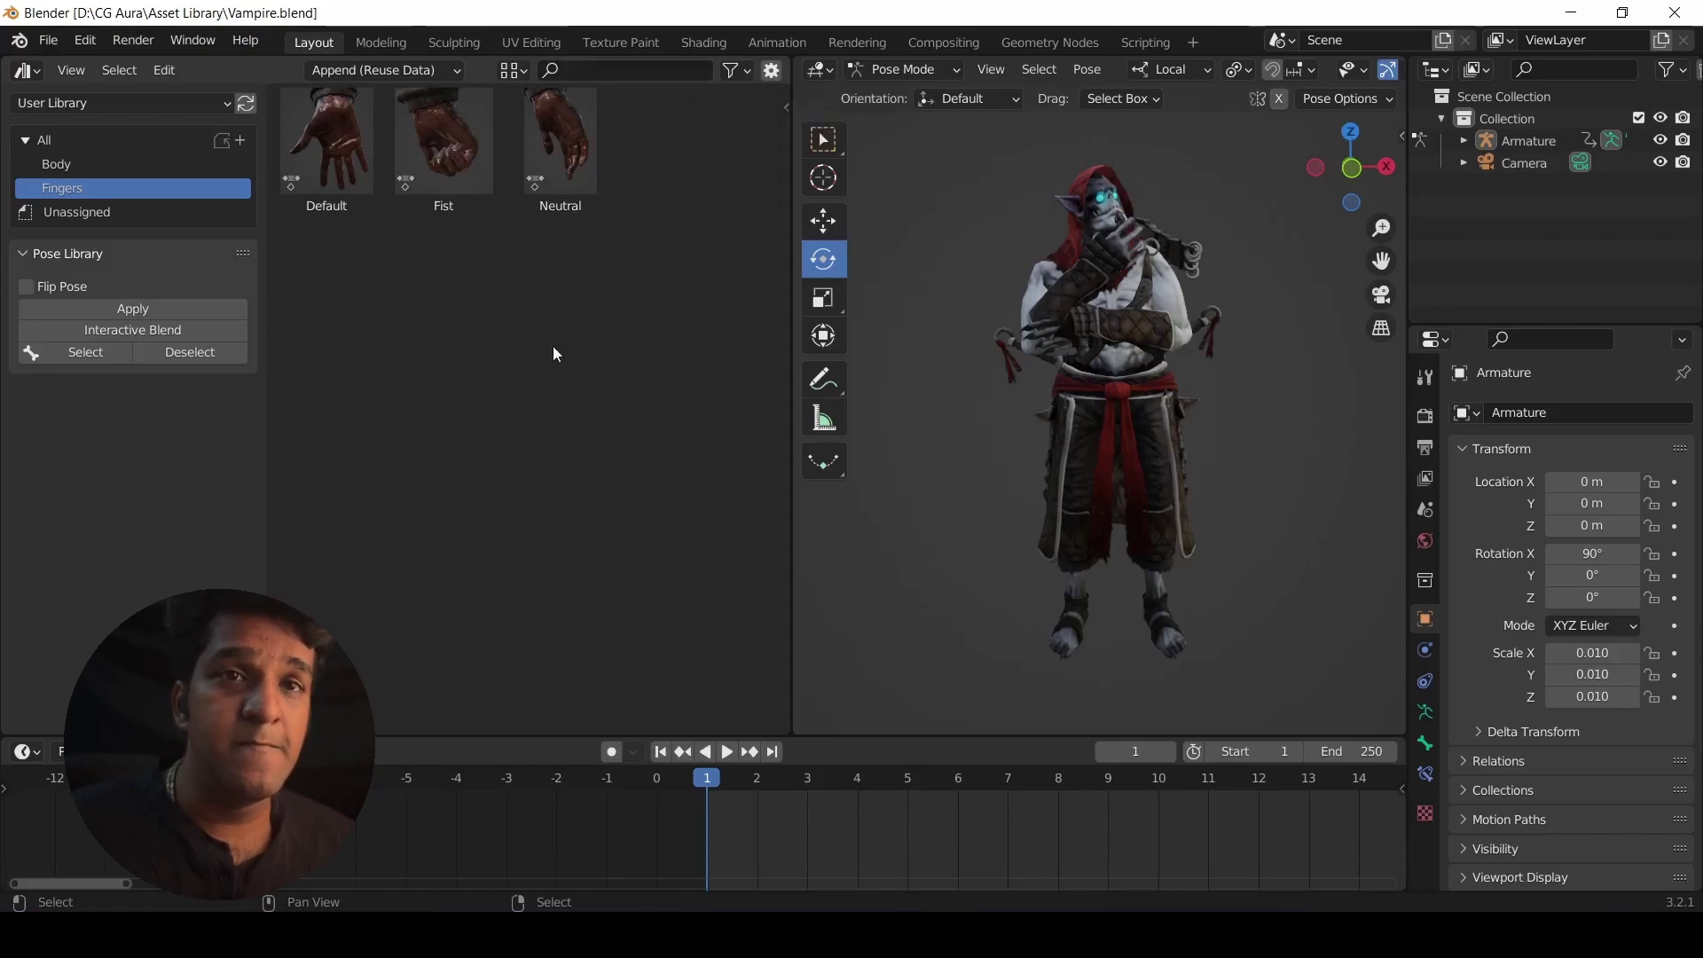
drag(604, 388, 304, 99)
click(491, 426)
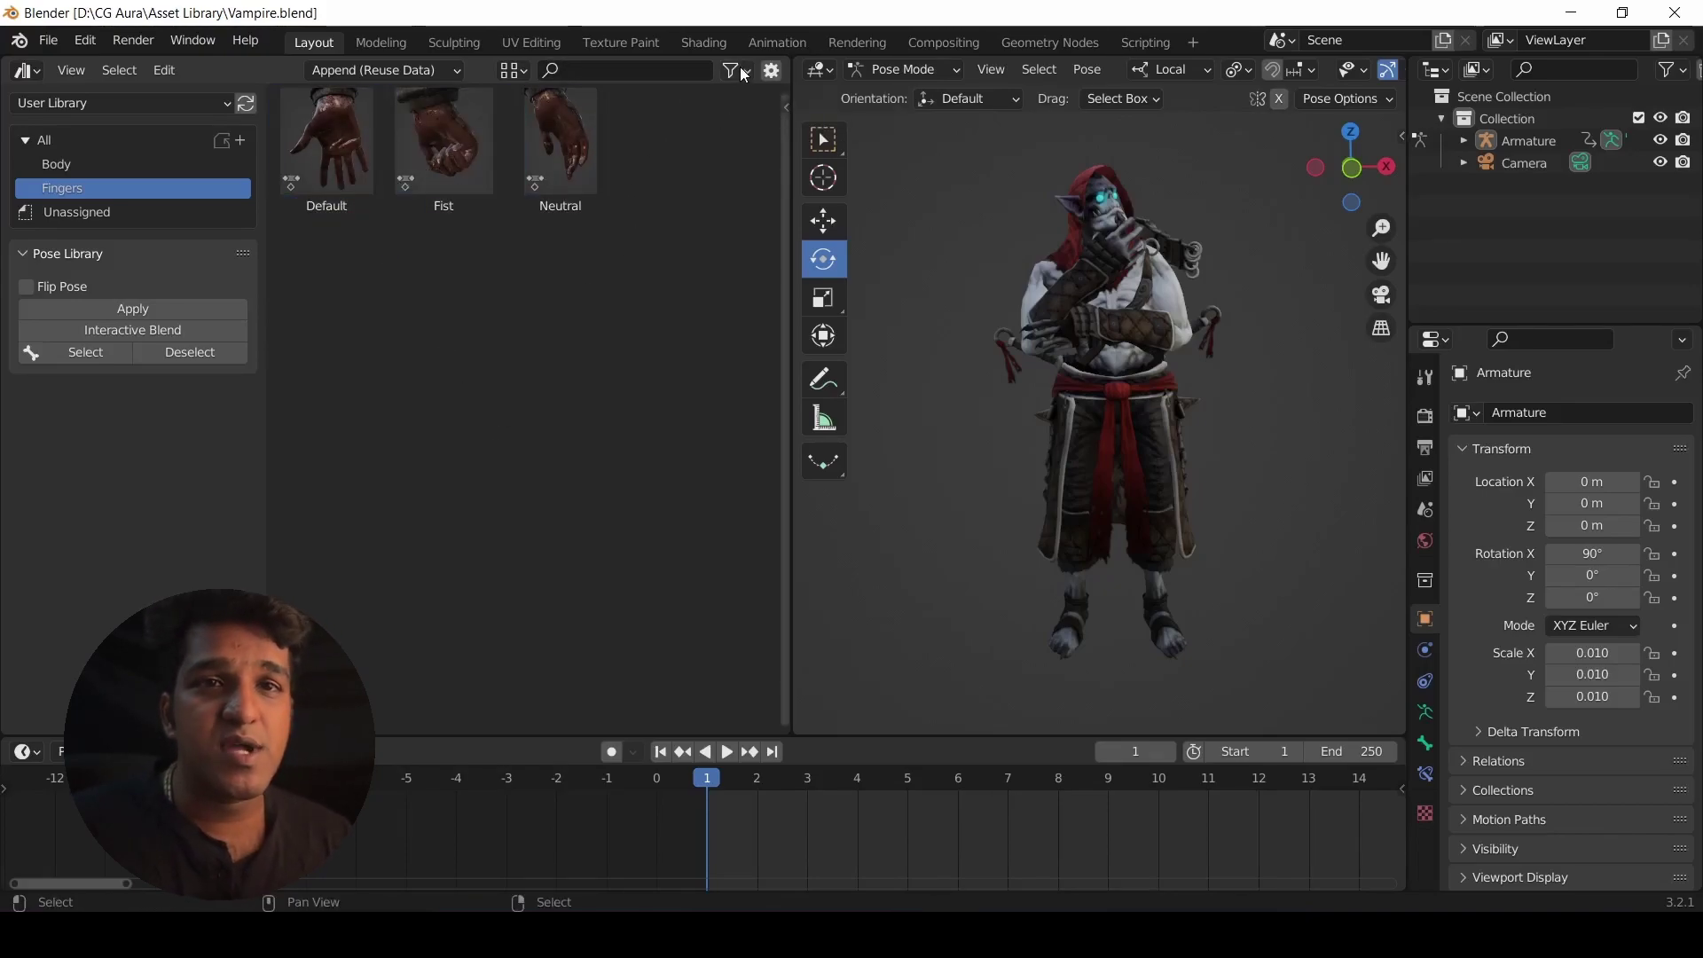
Examine the details and tags of the Default hand pose, and hide the asset details again.
click(743, 72)
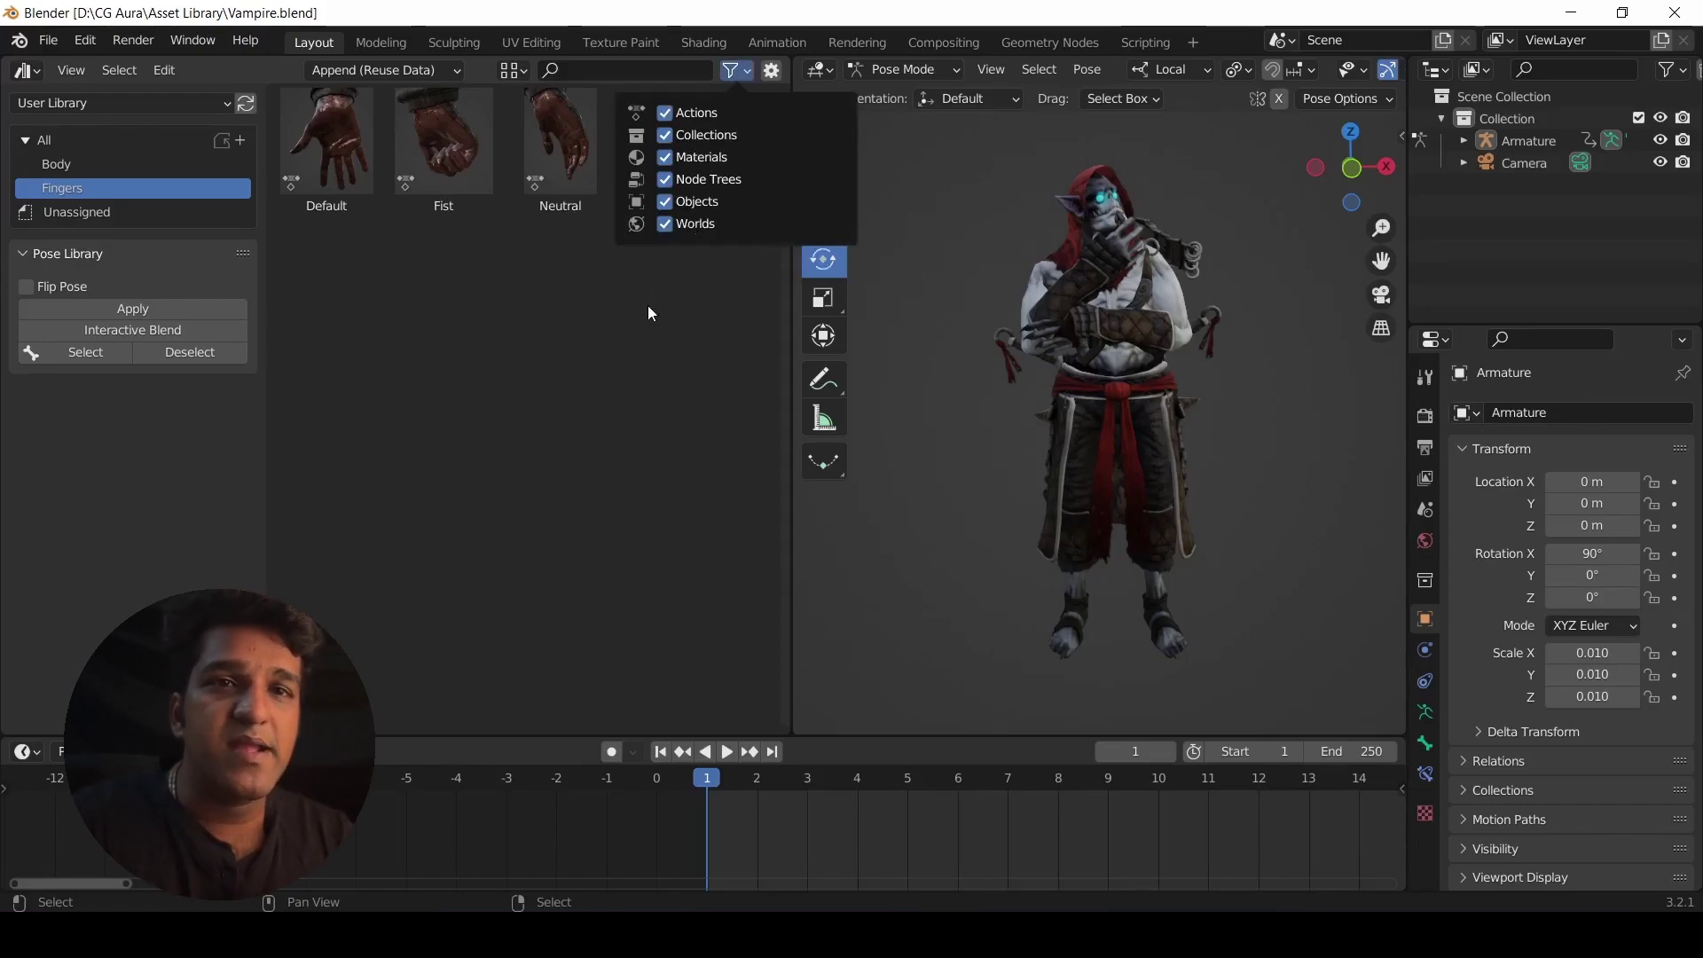
click(771, 77)
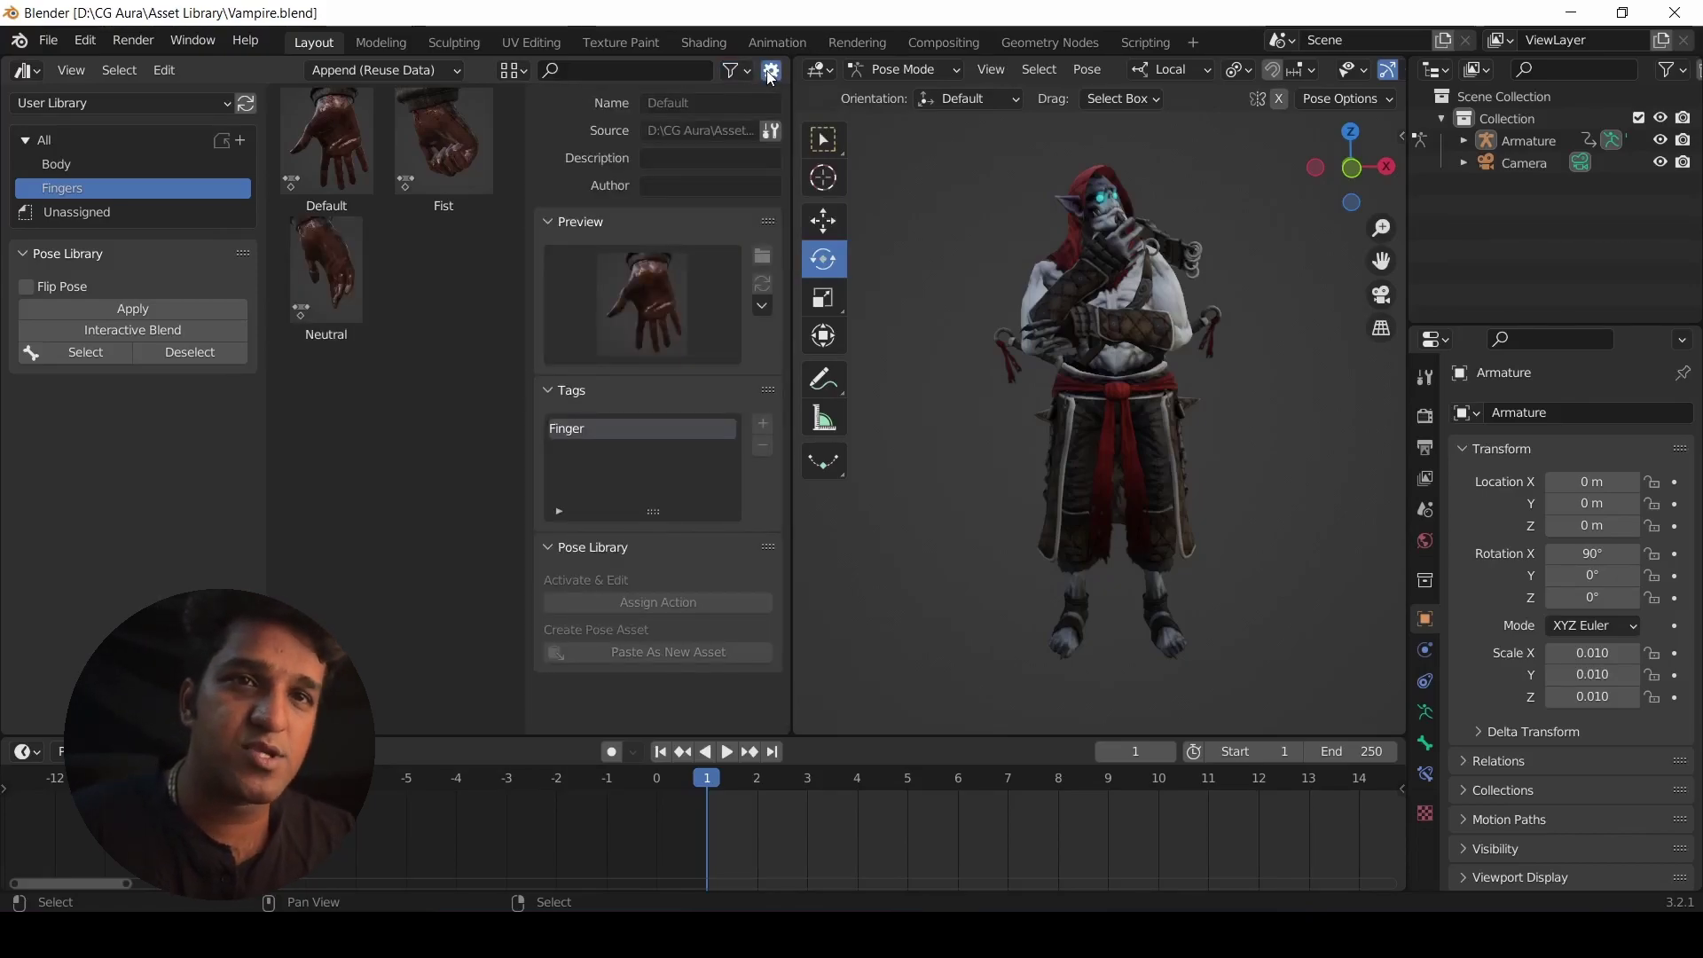
click(771, 73)
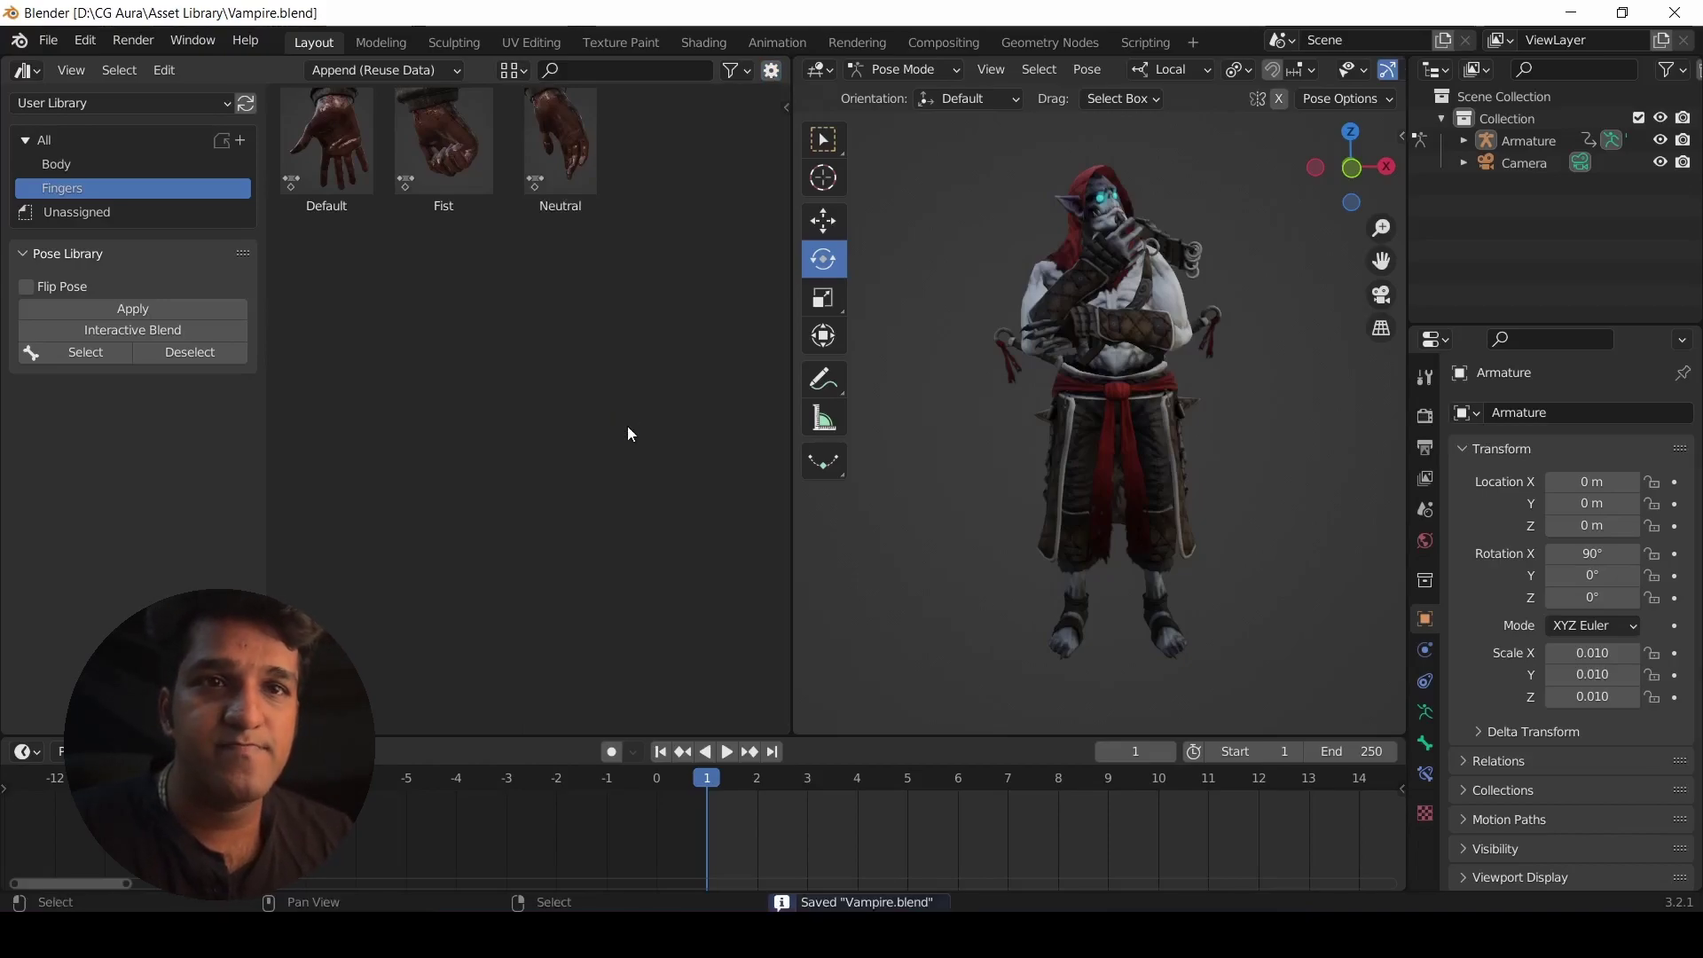
Save Vampire.blend, switch to Morak anim library.blend and save that file as well.
click(860, 873)
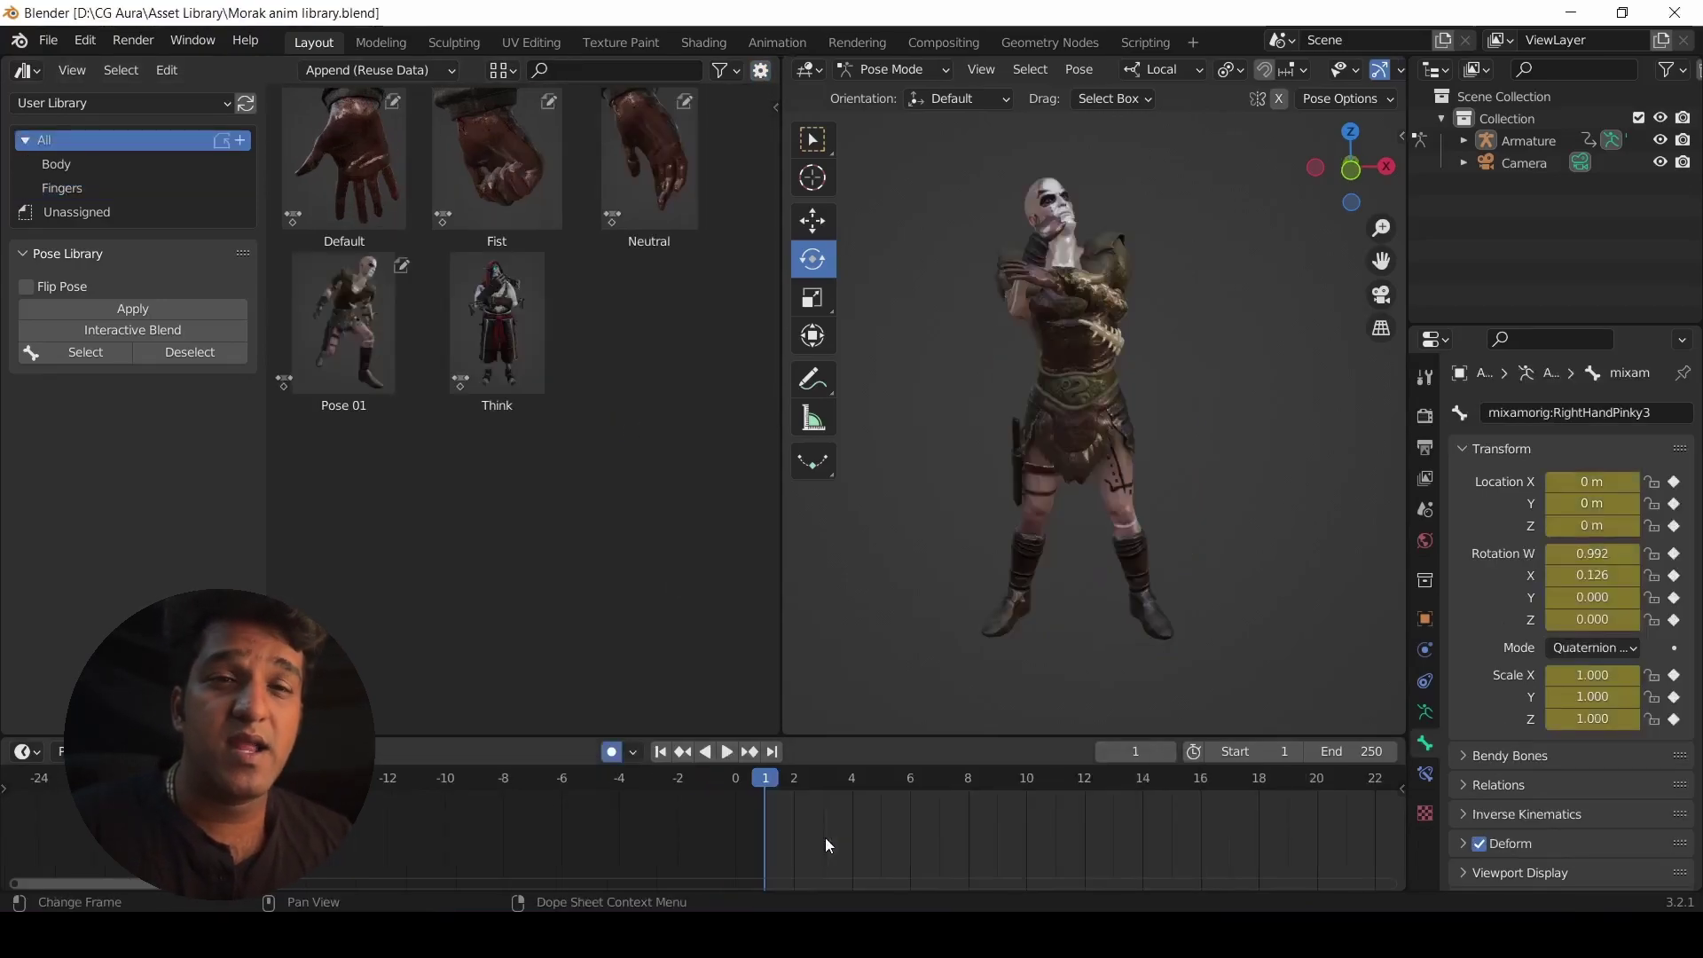
key(ctrl+s)
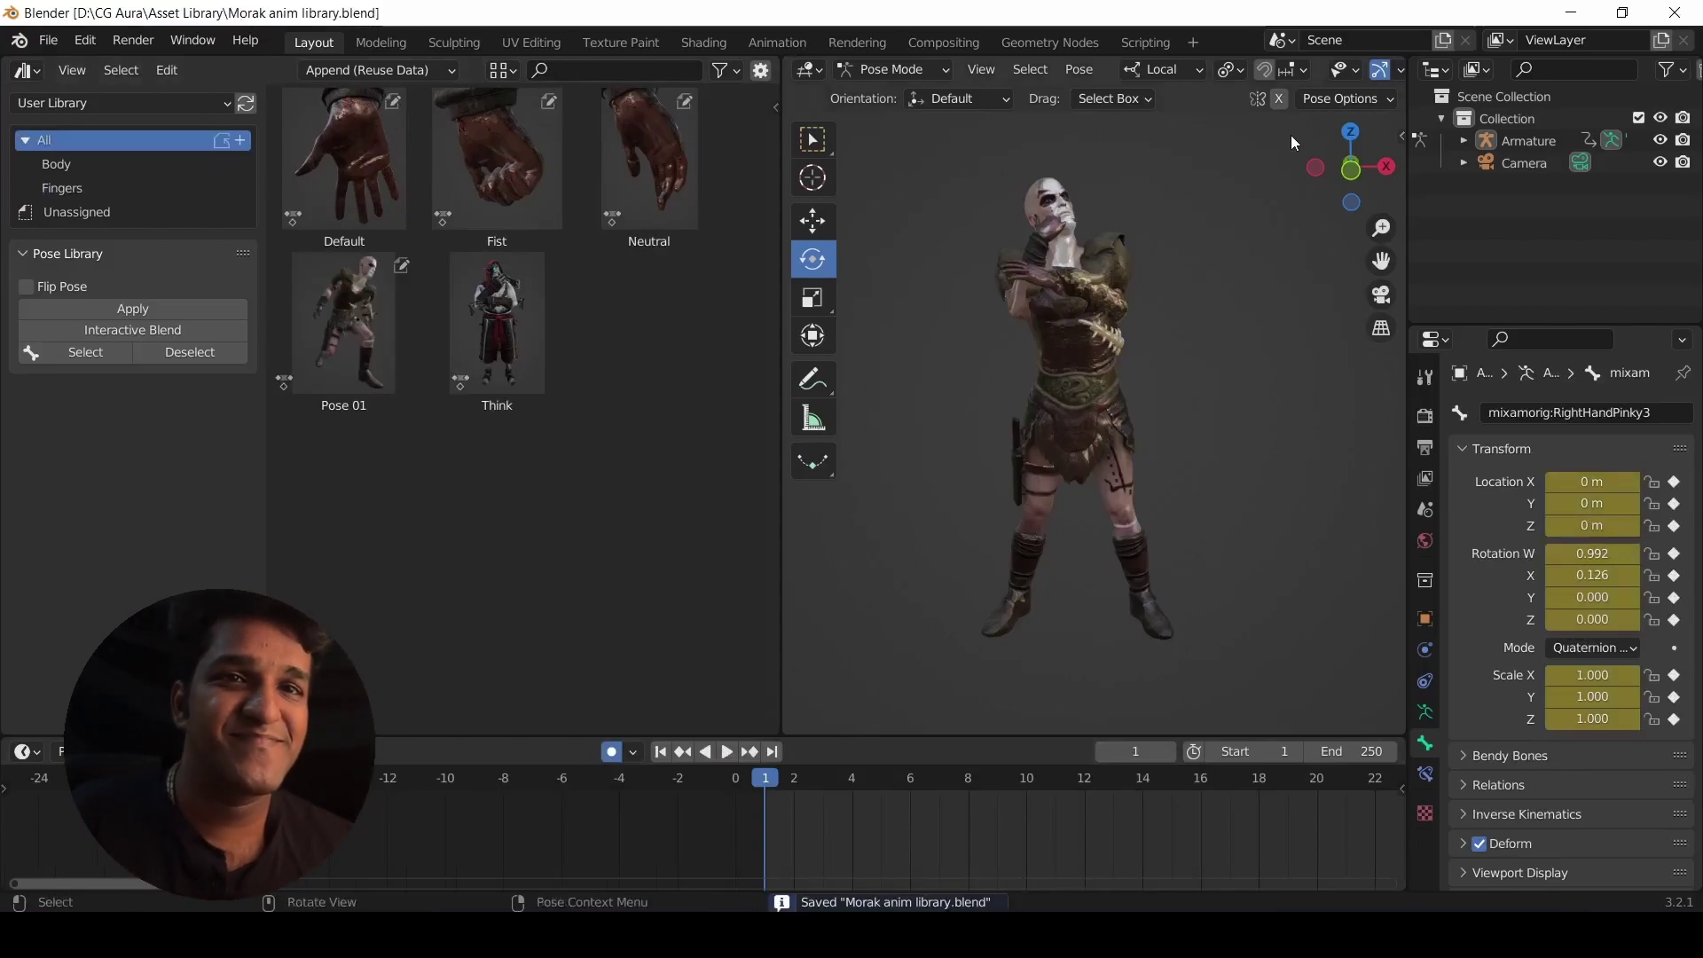